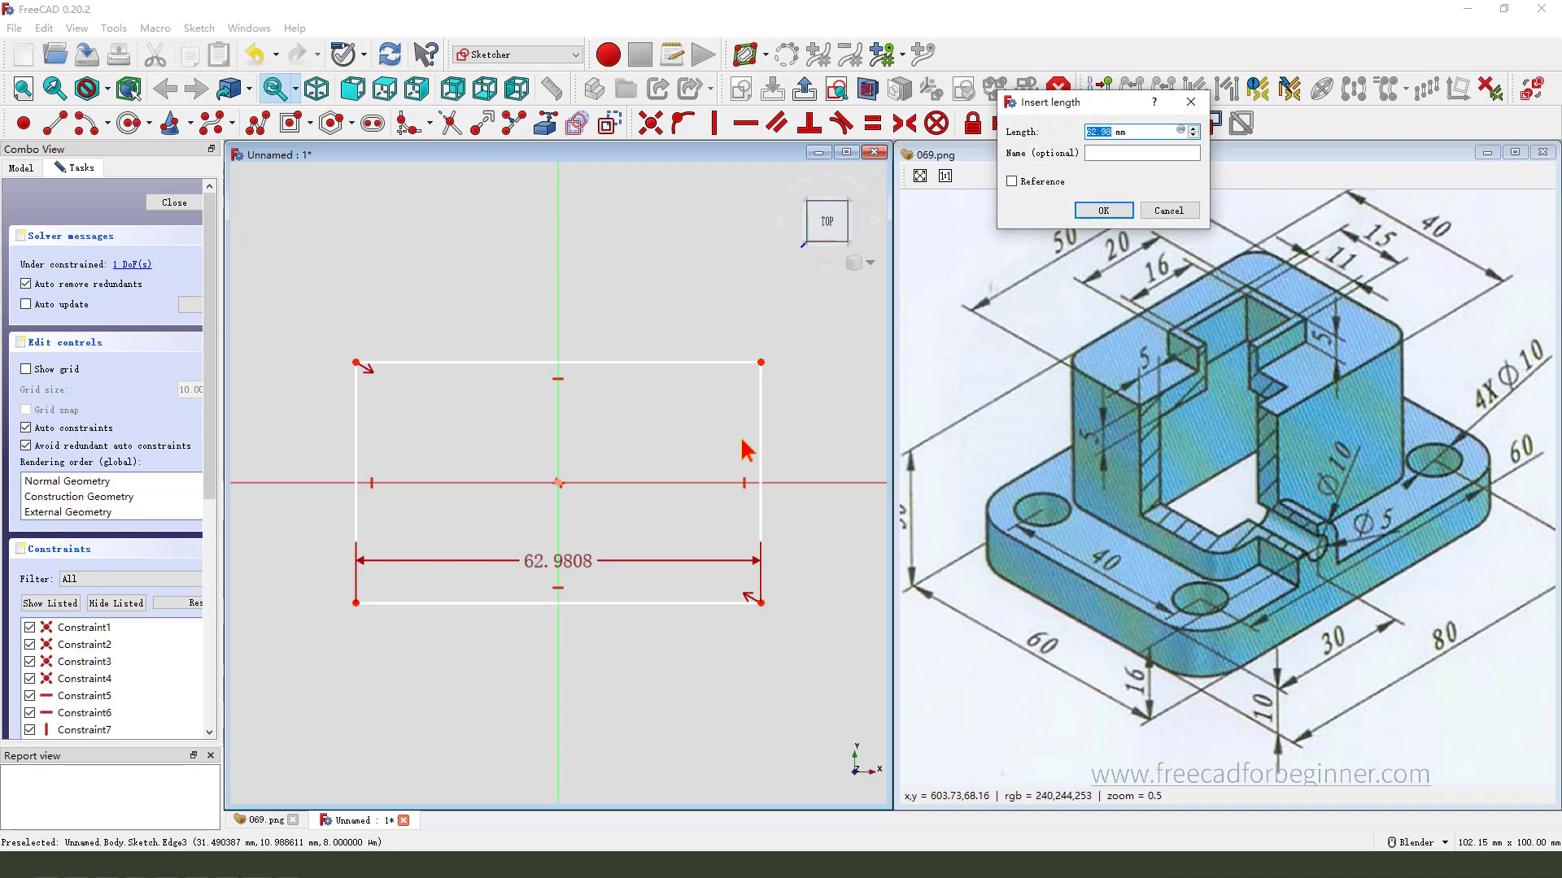
# Set the base rectangle's width to 80 mm and place the dimension below the rectangle.
pyautogui.write('0')
pyautogui.press('Return')
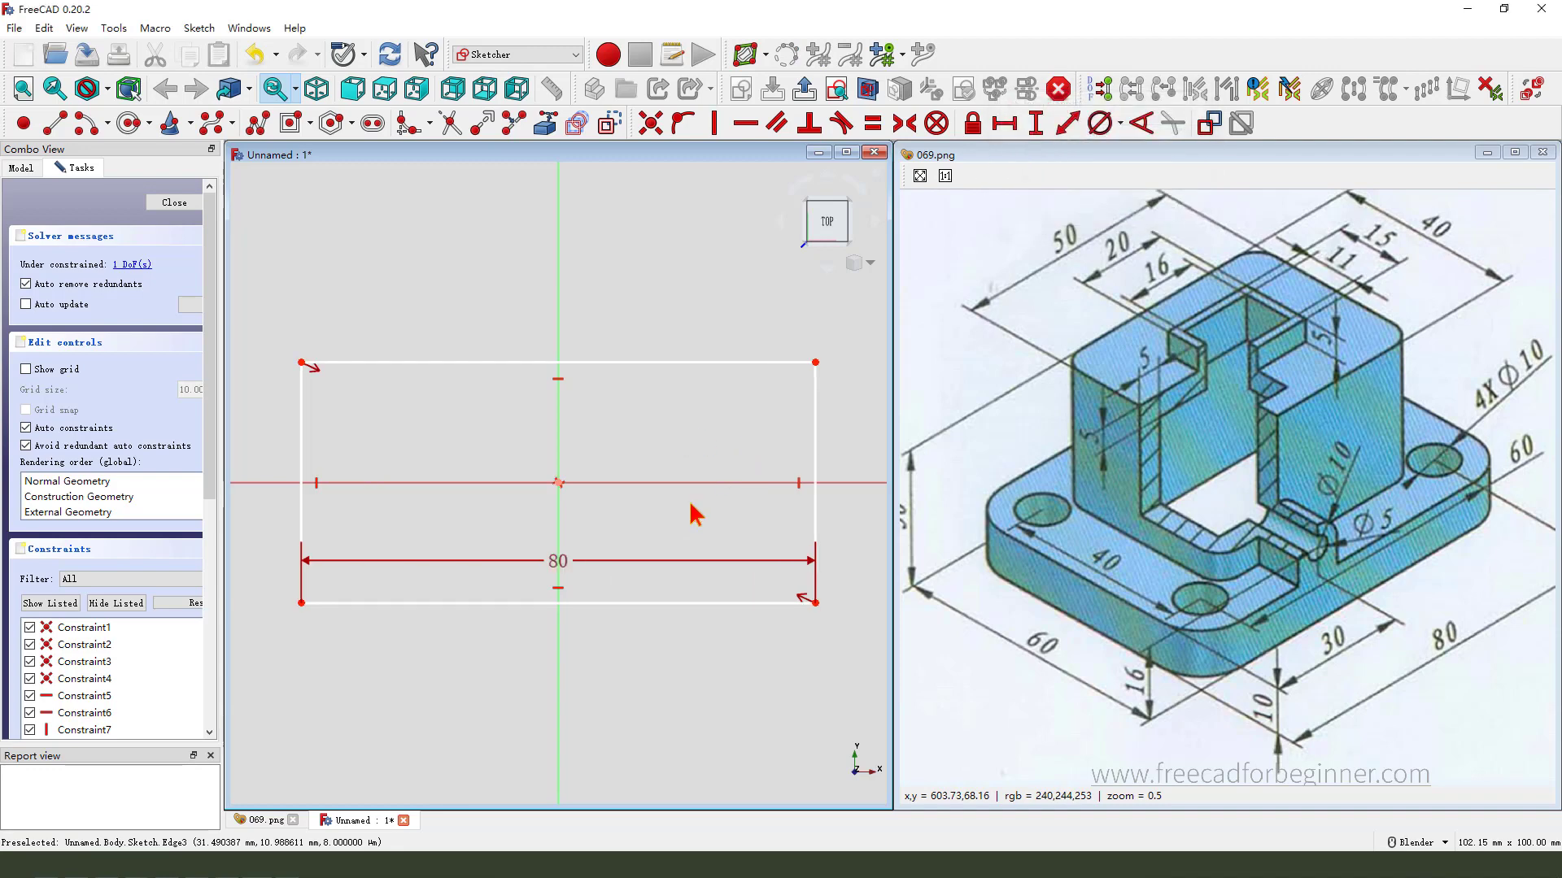
pyautogui.moveTo(569, 570); pyautogui.dragTo(602, 680)
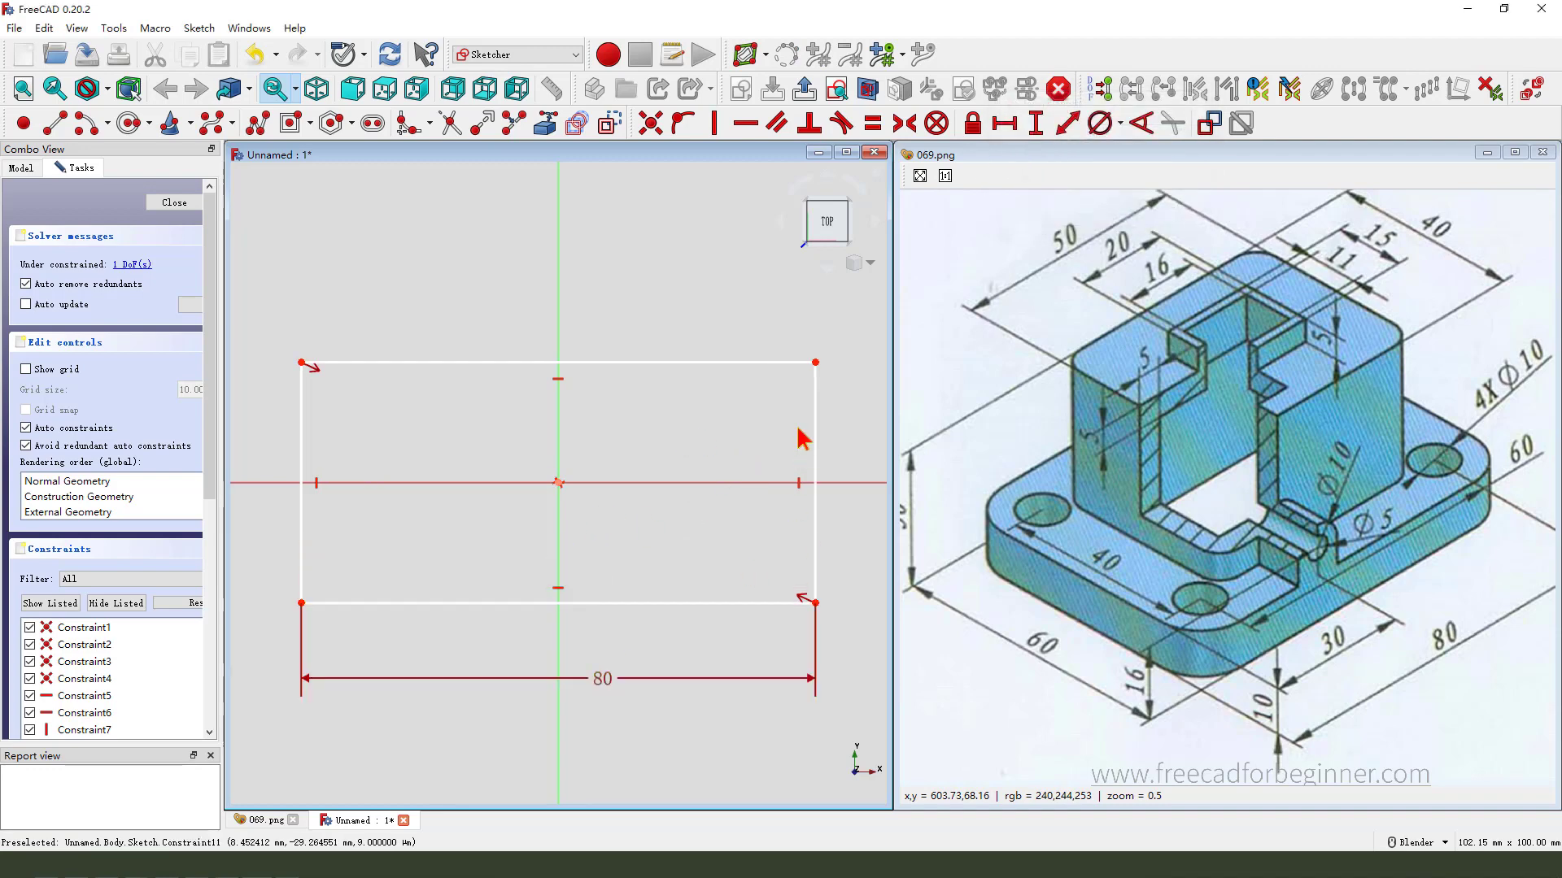
# Constrain the base rectangle's height to 60 mm and place the dimension outside its right edge.
pyautogui.click(814, 432)
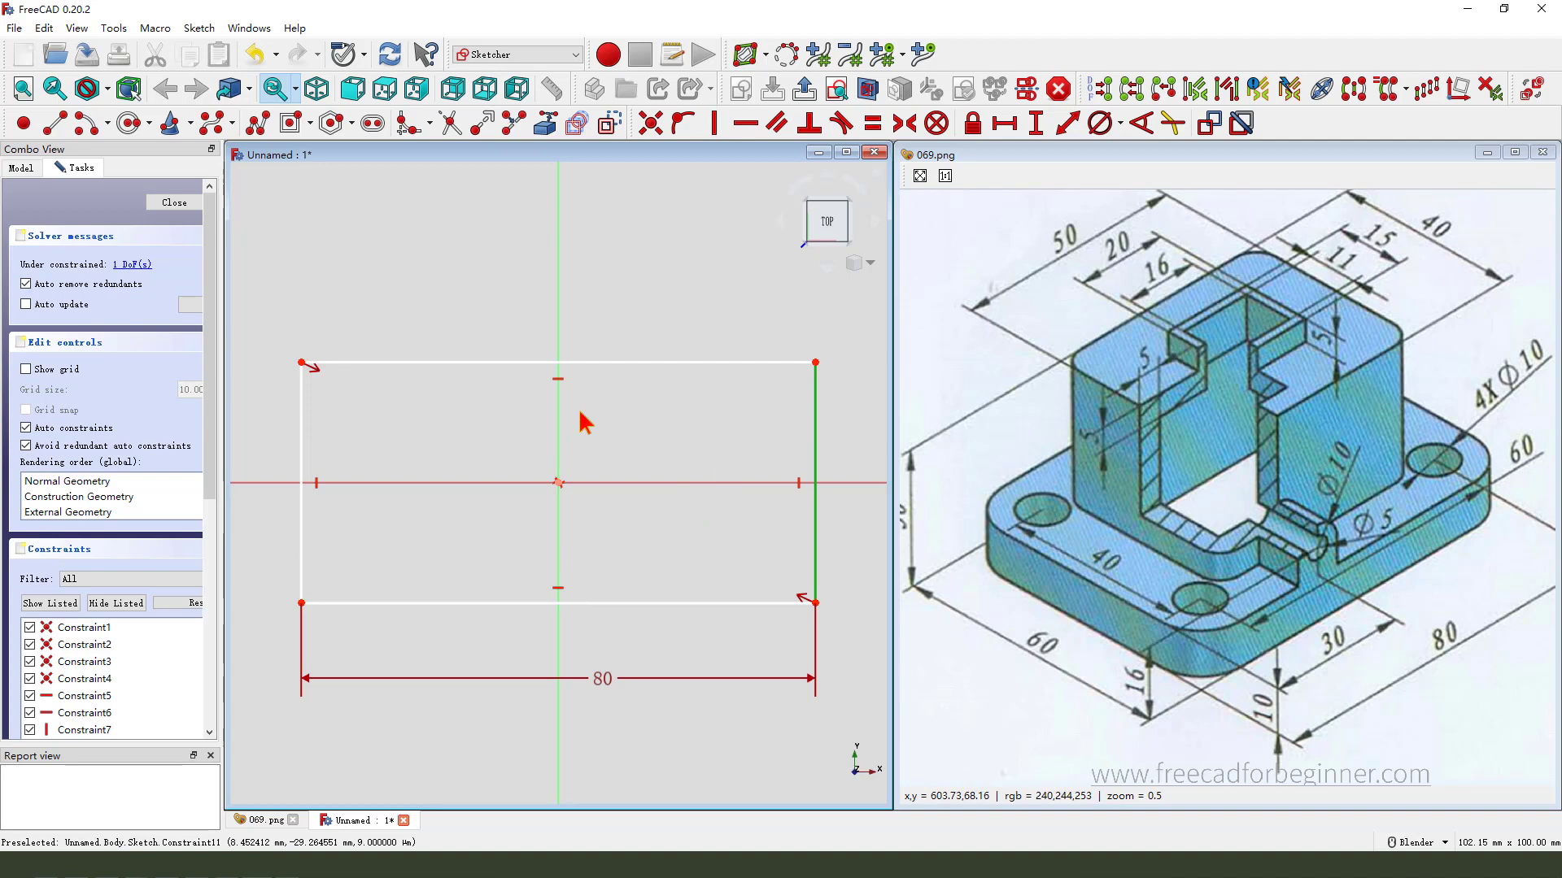
pyautogui.click(1035, 123)
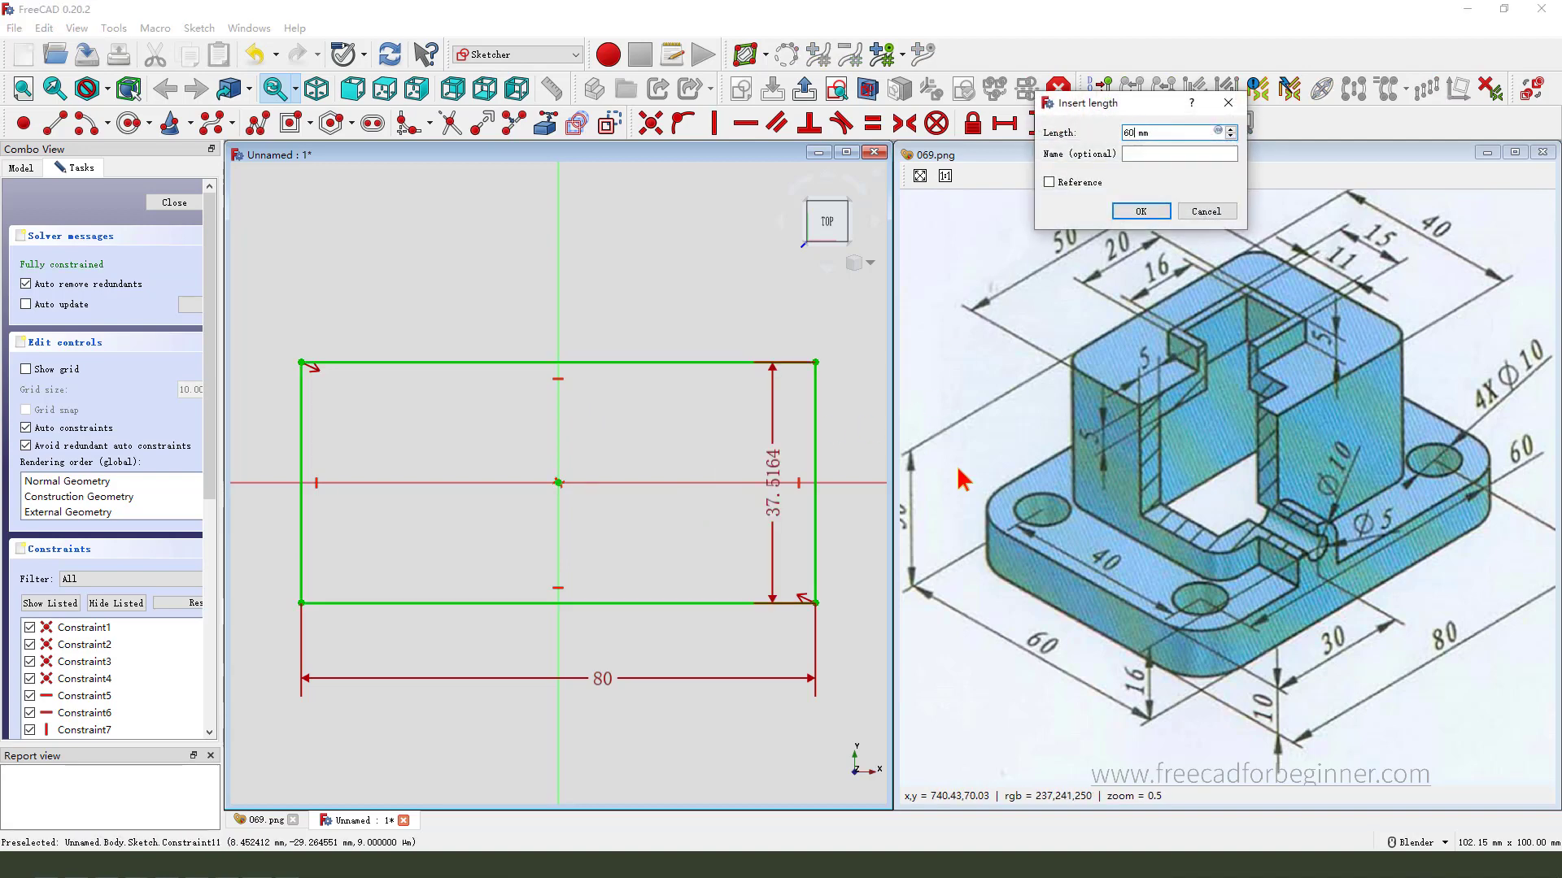
pyautogui.write('60')
pyautogui.press('Return')
pyautogui.moveTo(775, 486); pyautogui.dragTo(851, 470)
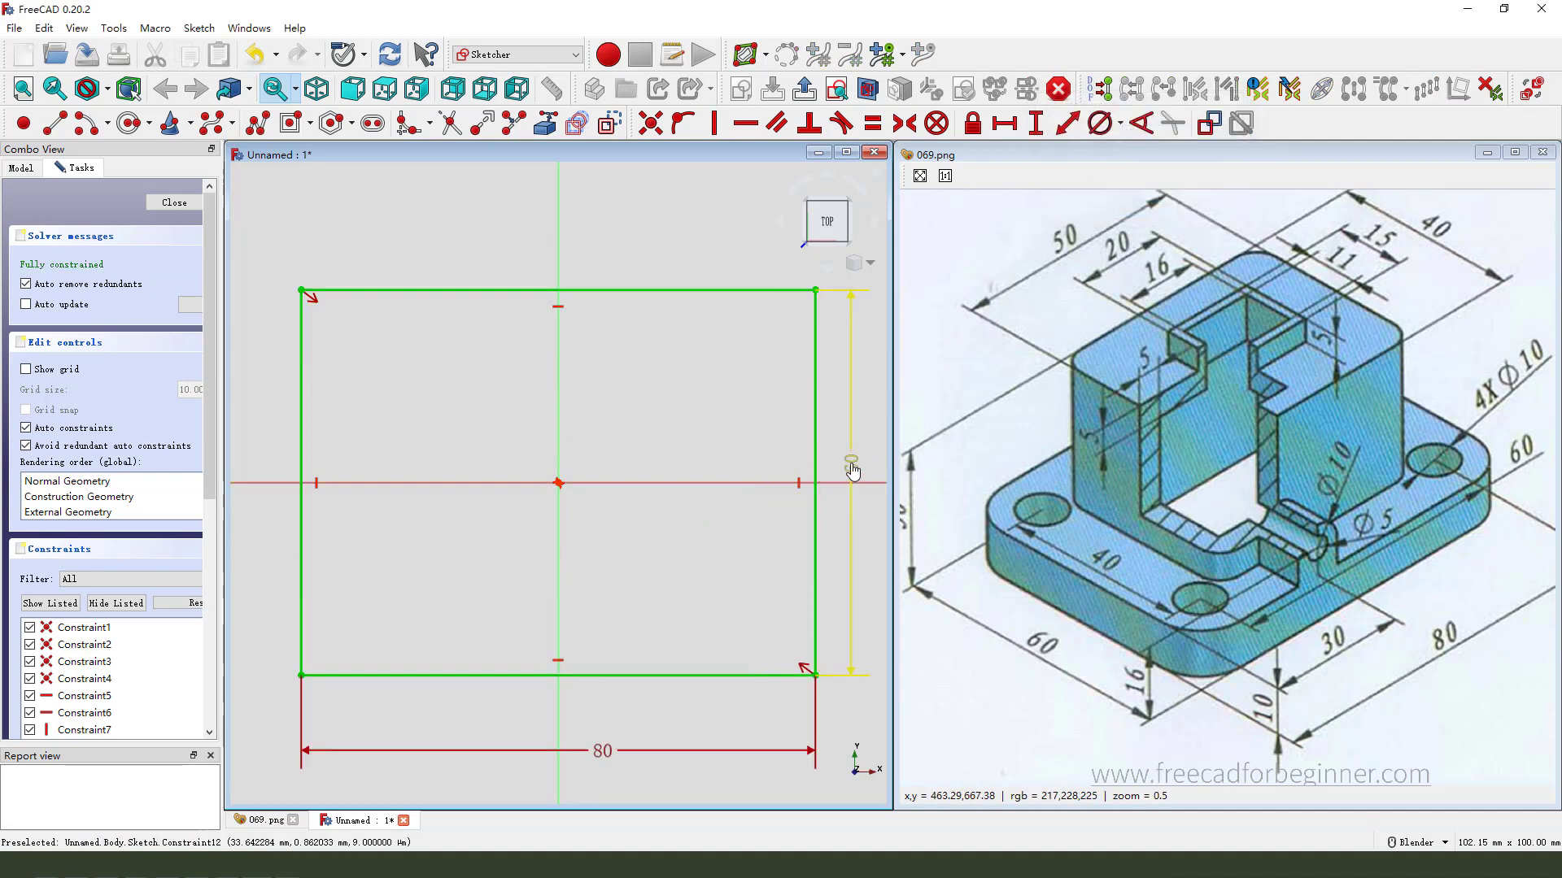
pyautogui.scroll(-1, 505, 485)
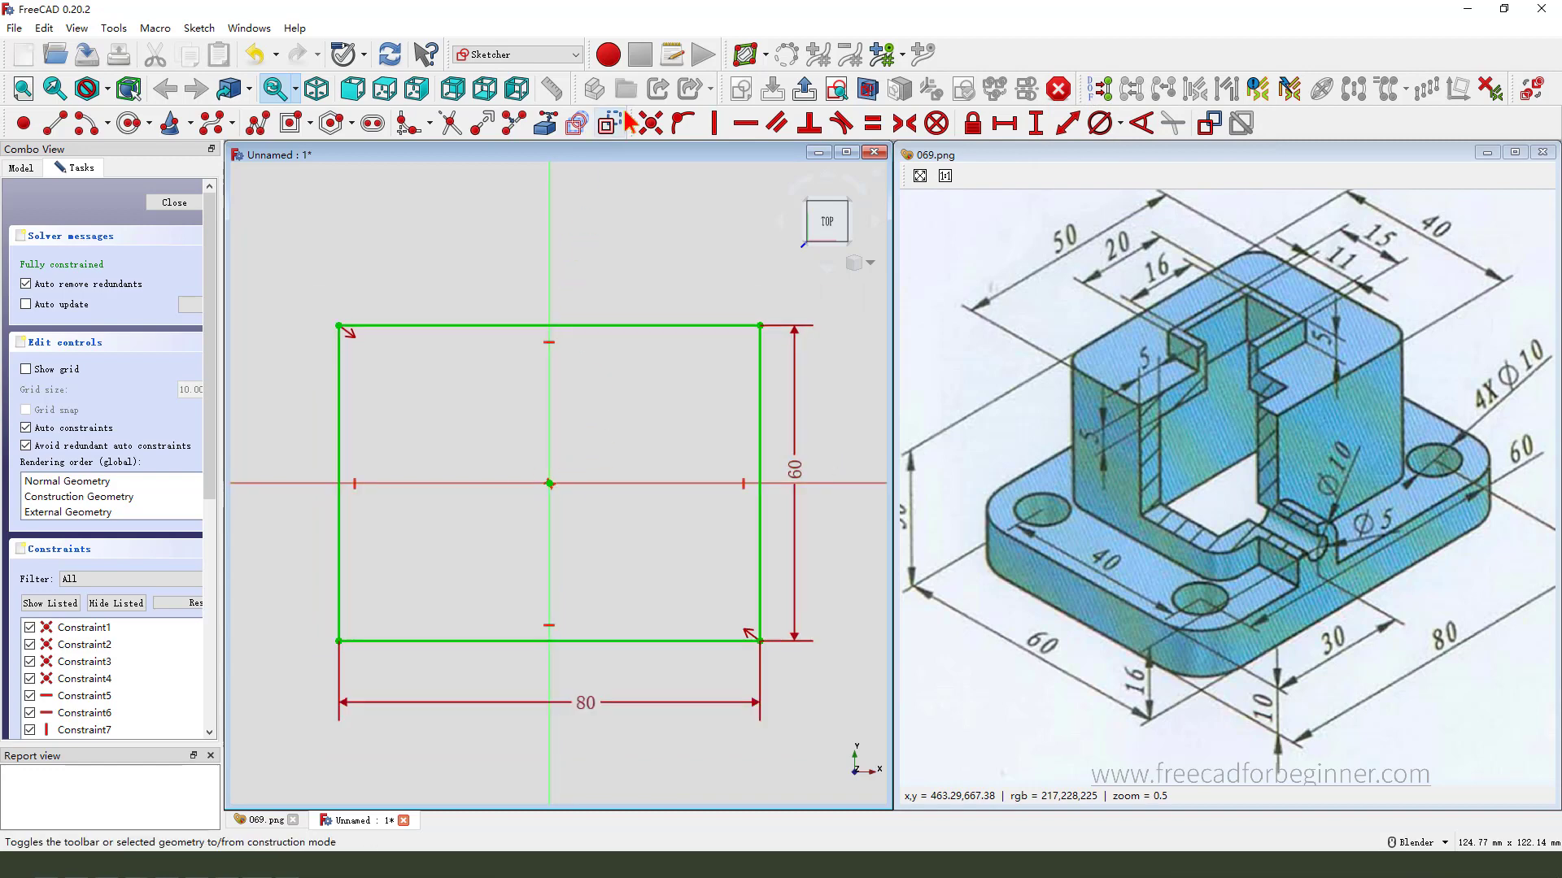
# Close the base sketch and pad the rectangle 16 mm.
pyautogui.click(804, 89)
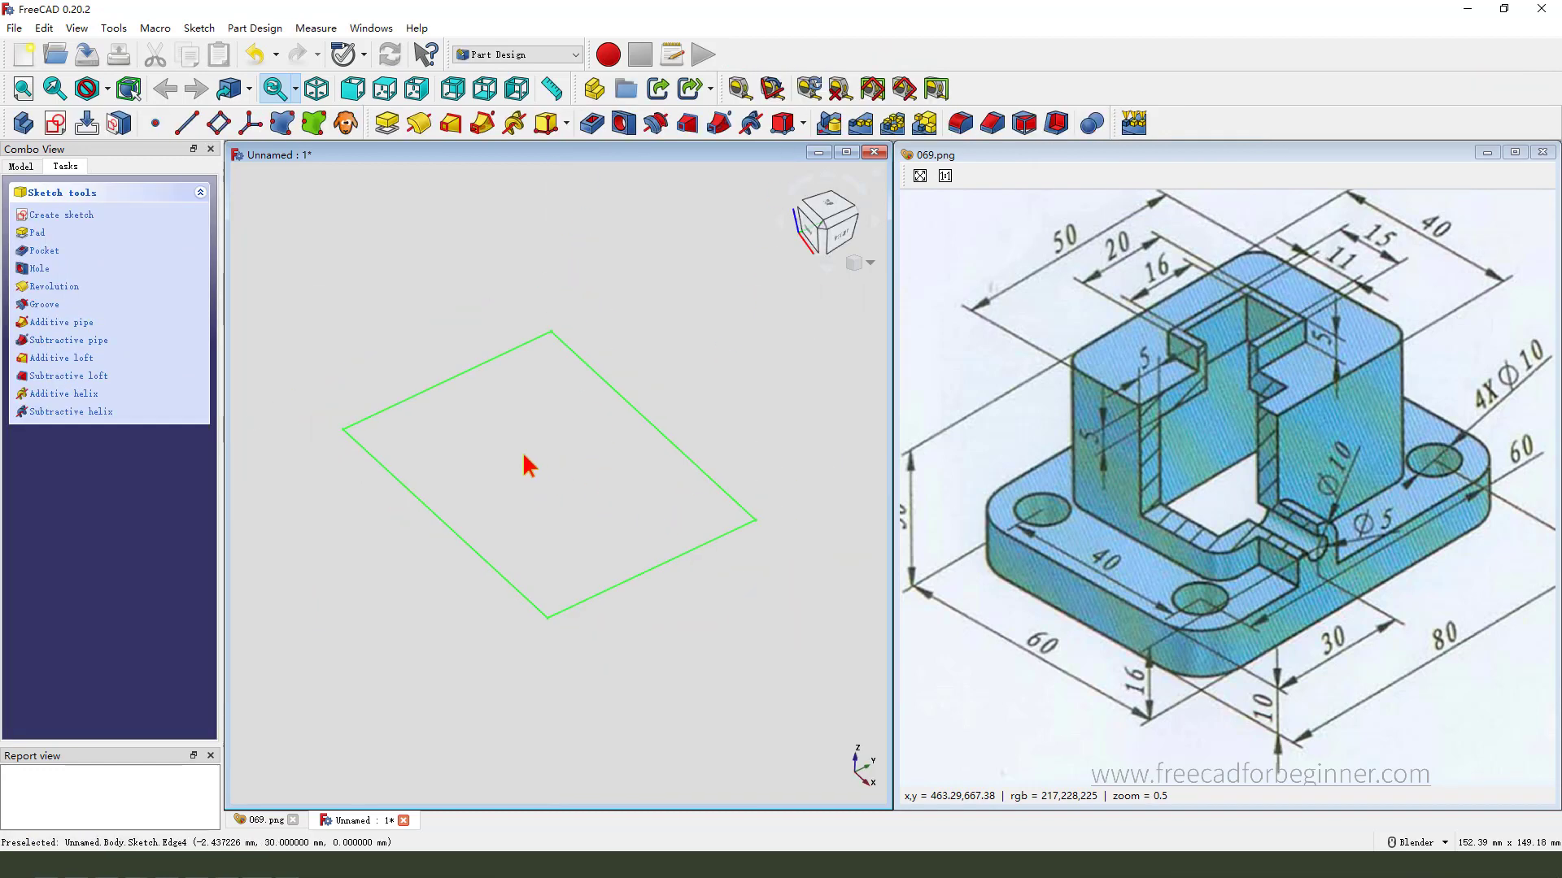
pyautogui.click(387, 123)
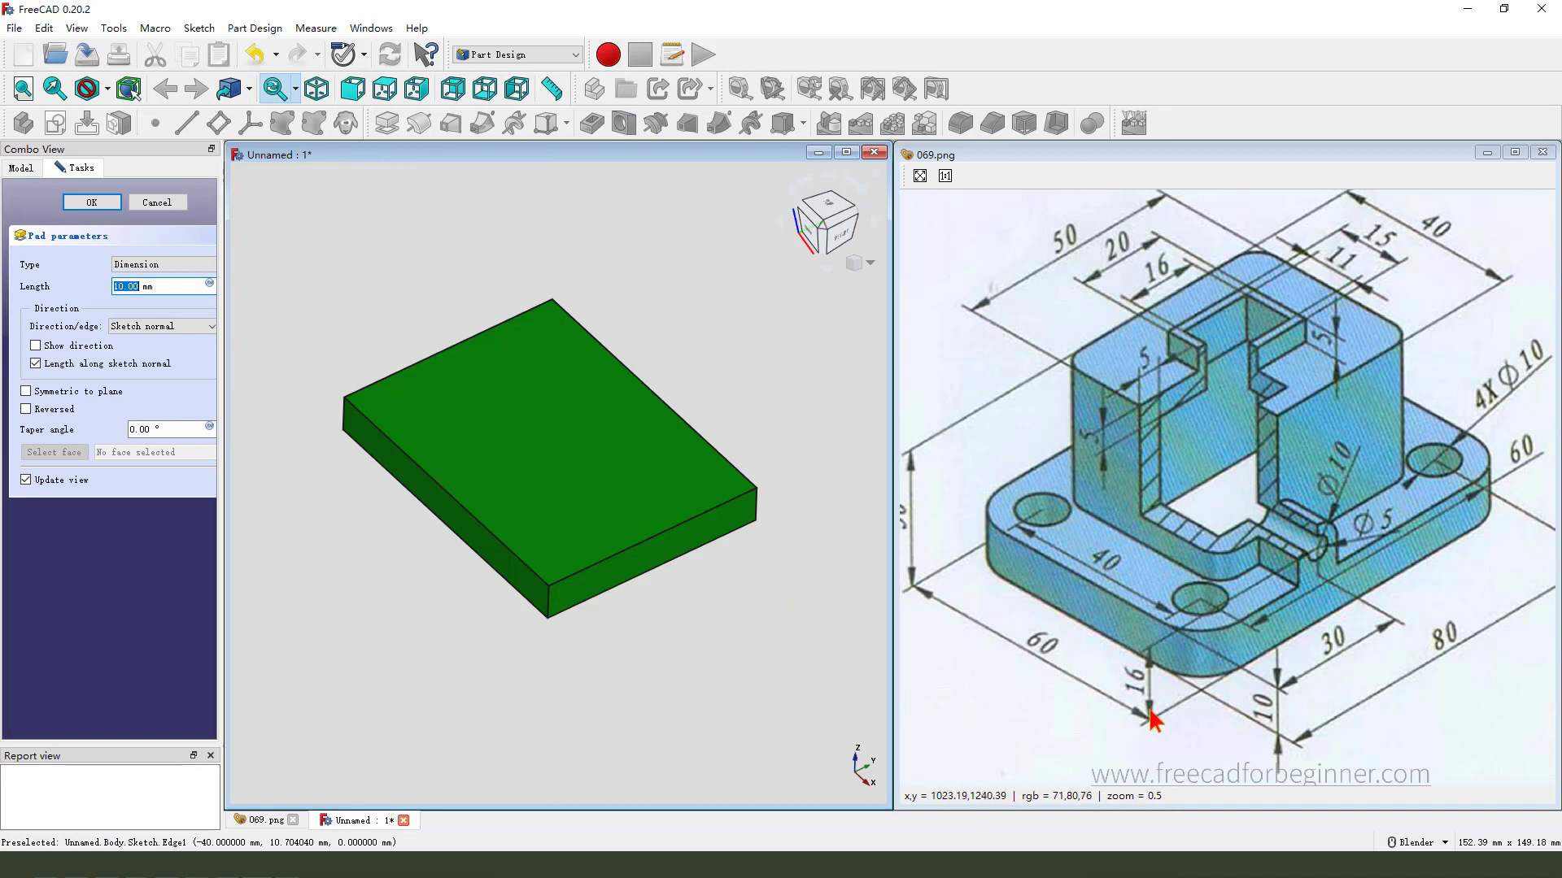
pyautogui.moveTo(1137, 653)
pyautogui.mouseDown()
pyautogui.moveTo(1122, 728)
pyautogui.moveTo(1141, 654)
pyautogui.mouseUp()
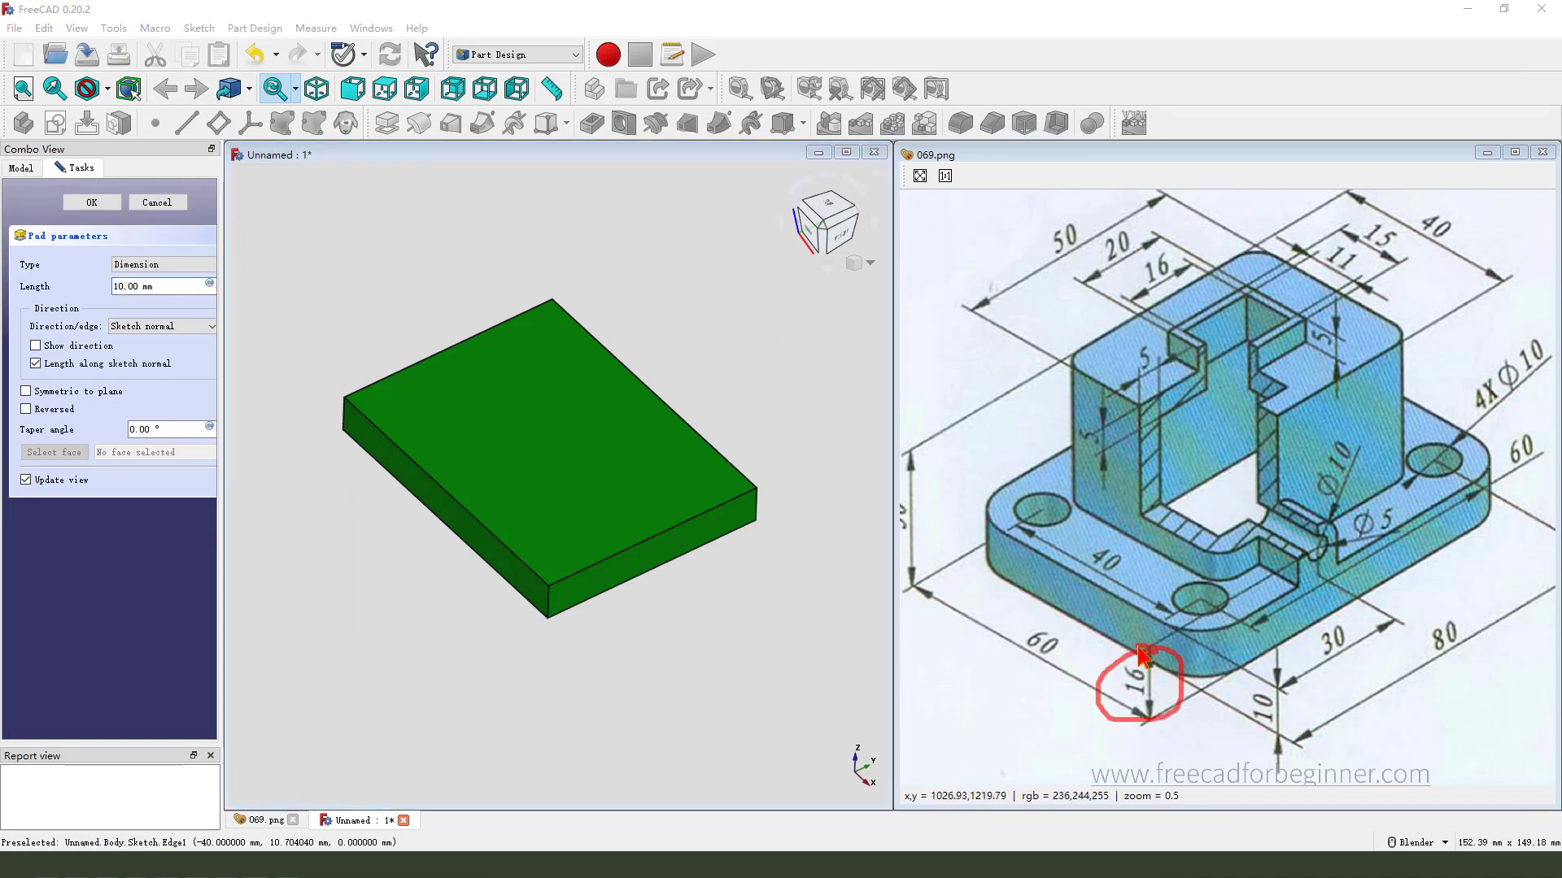
pyautogui.doubleClick(135, 288)
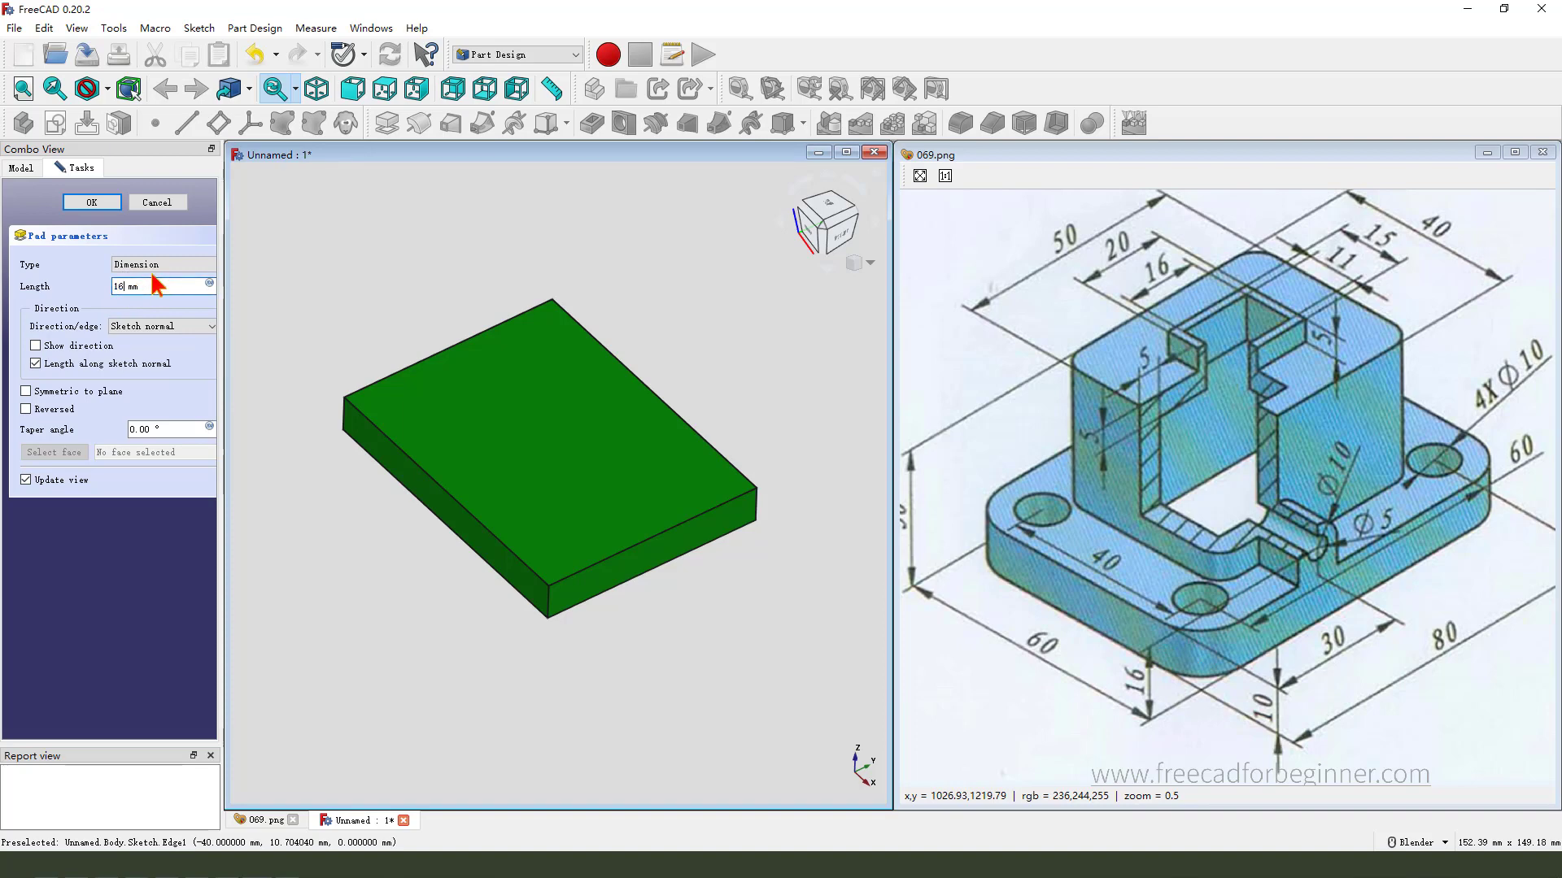
pyautogui.click(94, 203)
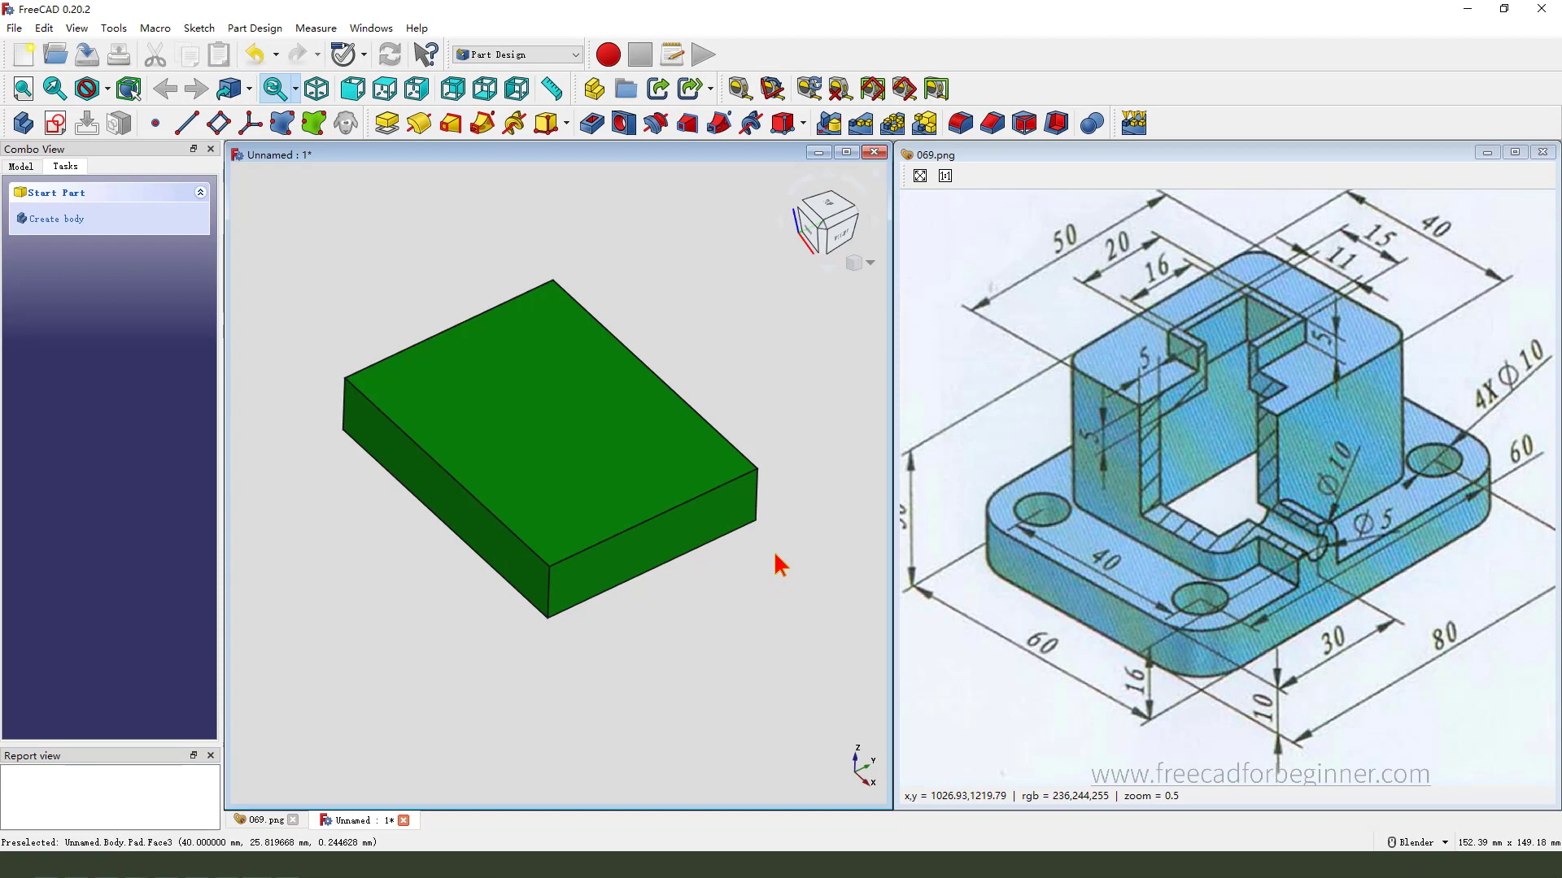
pyautogui.moveTo(1236, 236)
pyautogui.mouseDown()
pyautogui.moveTo(1385, 315)
pyautogui.moveTo(1424, 431)
pyautogui.moveTo(1220, 530)
pyautogui.moveTo(1061, 370)
pyautogui.moveTo(1385, 323)
pyautogui.mouseUp()
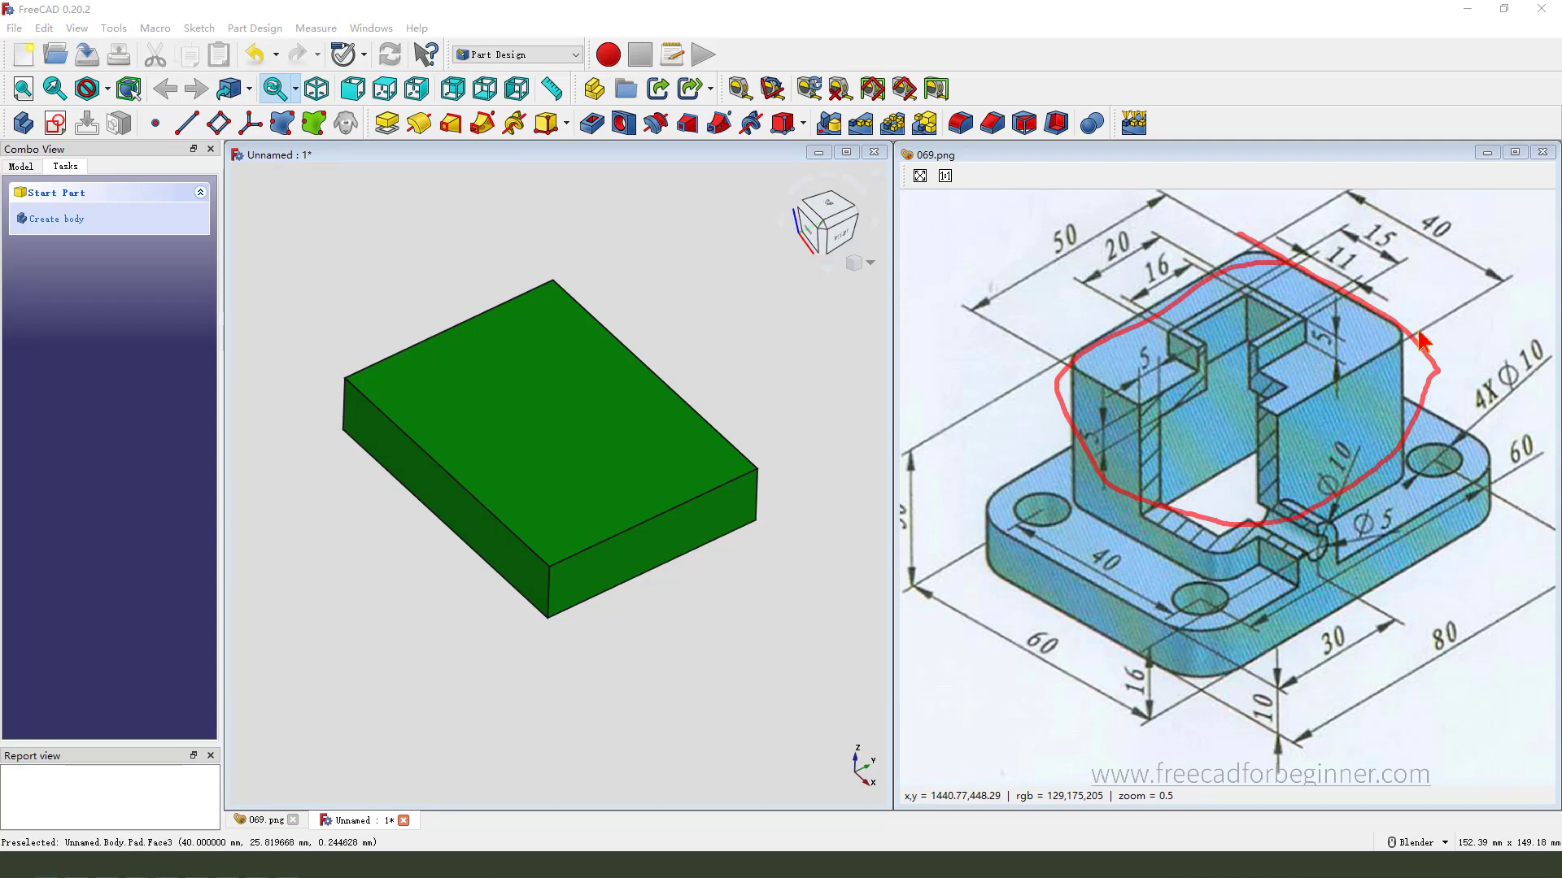
pyautogui.moveTo(1269, 422); pyautogui.dragTo(1096, 433)
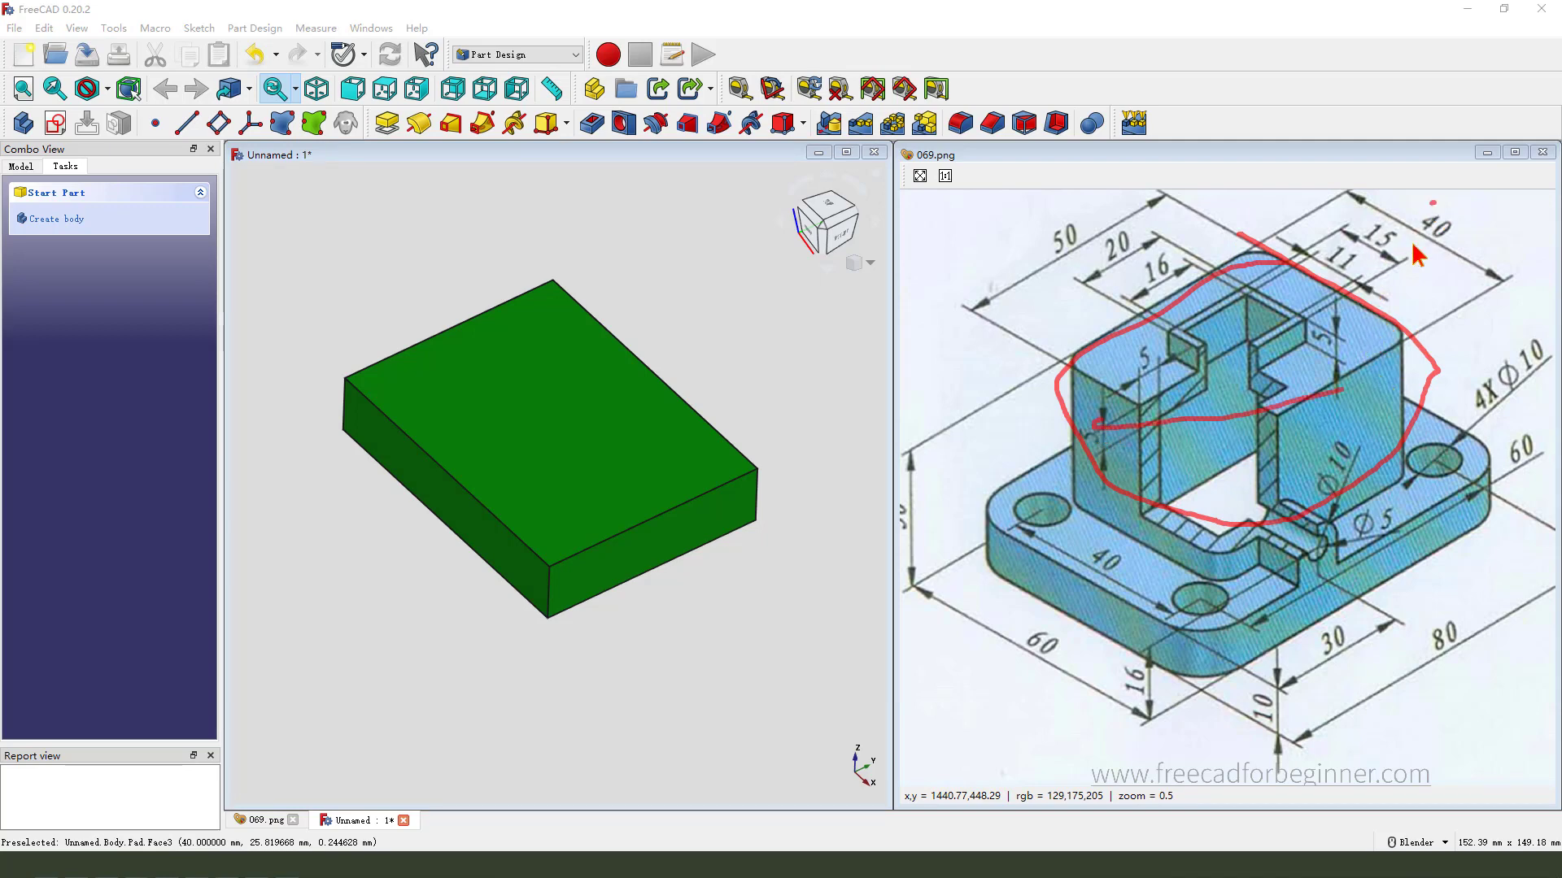
pyautogui.moveTo(1430, 204); pyautogui.dragTo(1436, 205)
pyautogui.moveTo(1080, 205)
pyautogui.mouseDown()
pyautogui.moveTo(1032, 240)
pyautogui.moveTo(1094, 250)
pyautogui.mouseUp()
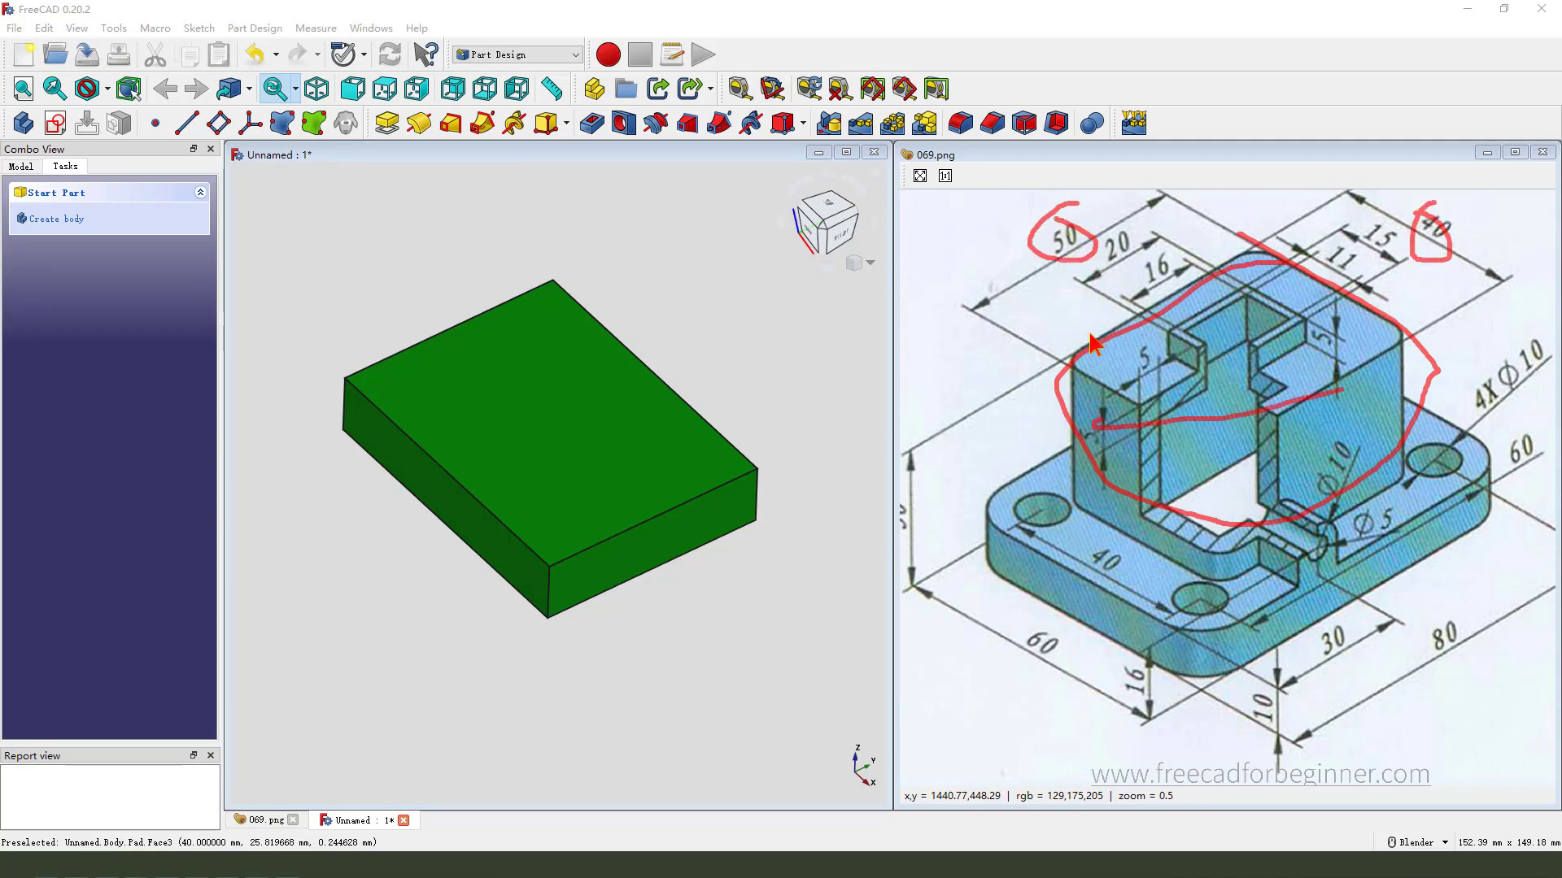
pyautogui.press('Escape')
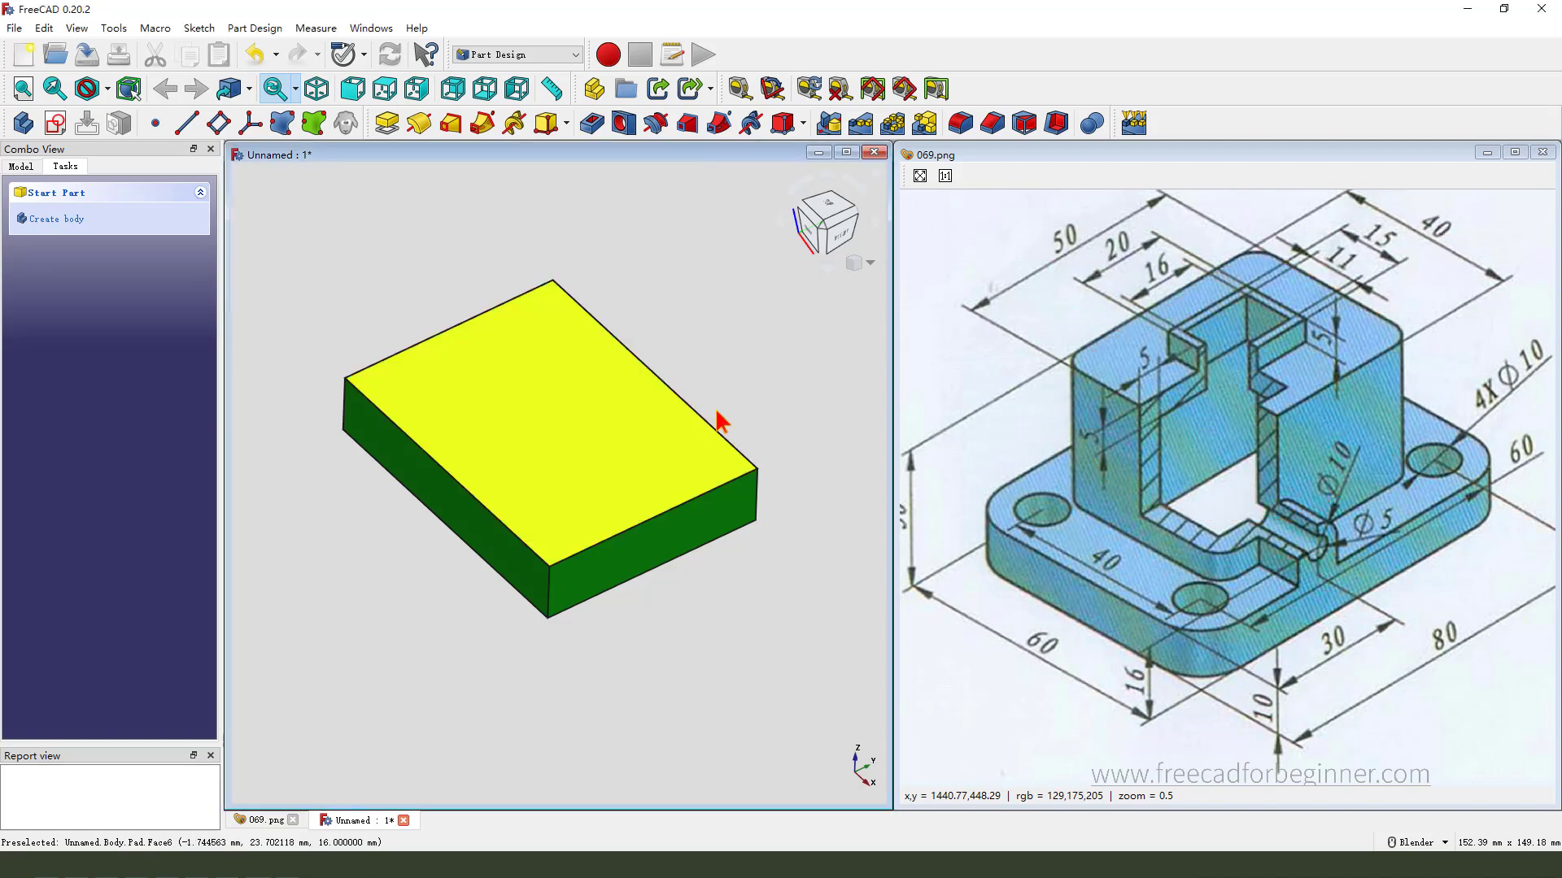
# Create a sketch on the XY plane and draw an origin-centred rectangle about 48 by 35 mm inside the base outline.
pyautogui.click(56, 123)
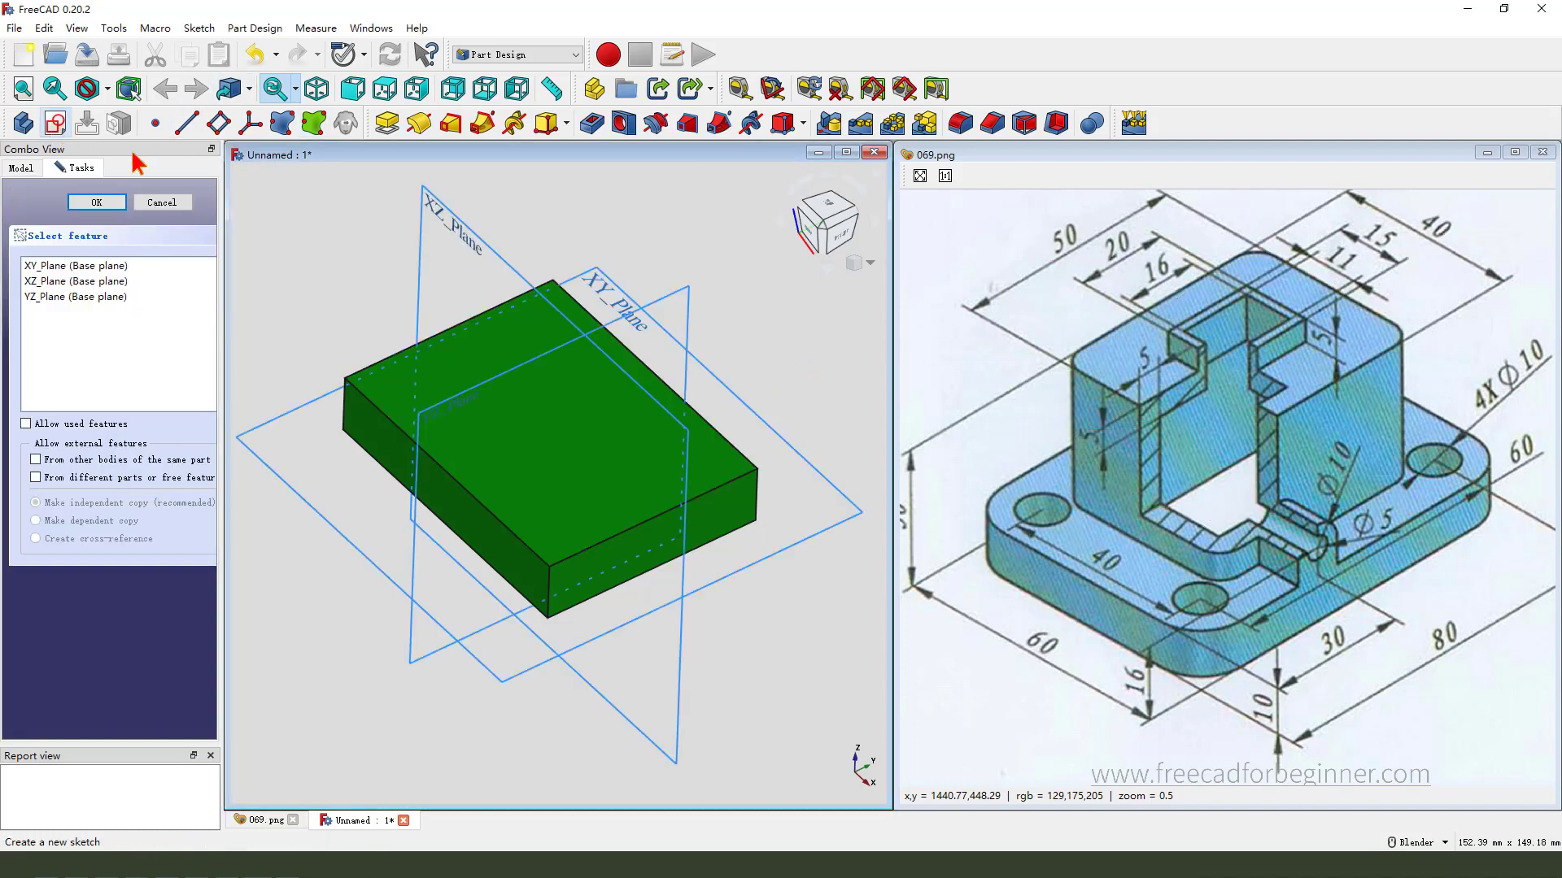
pyautogui.click(608, 281)
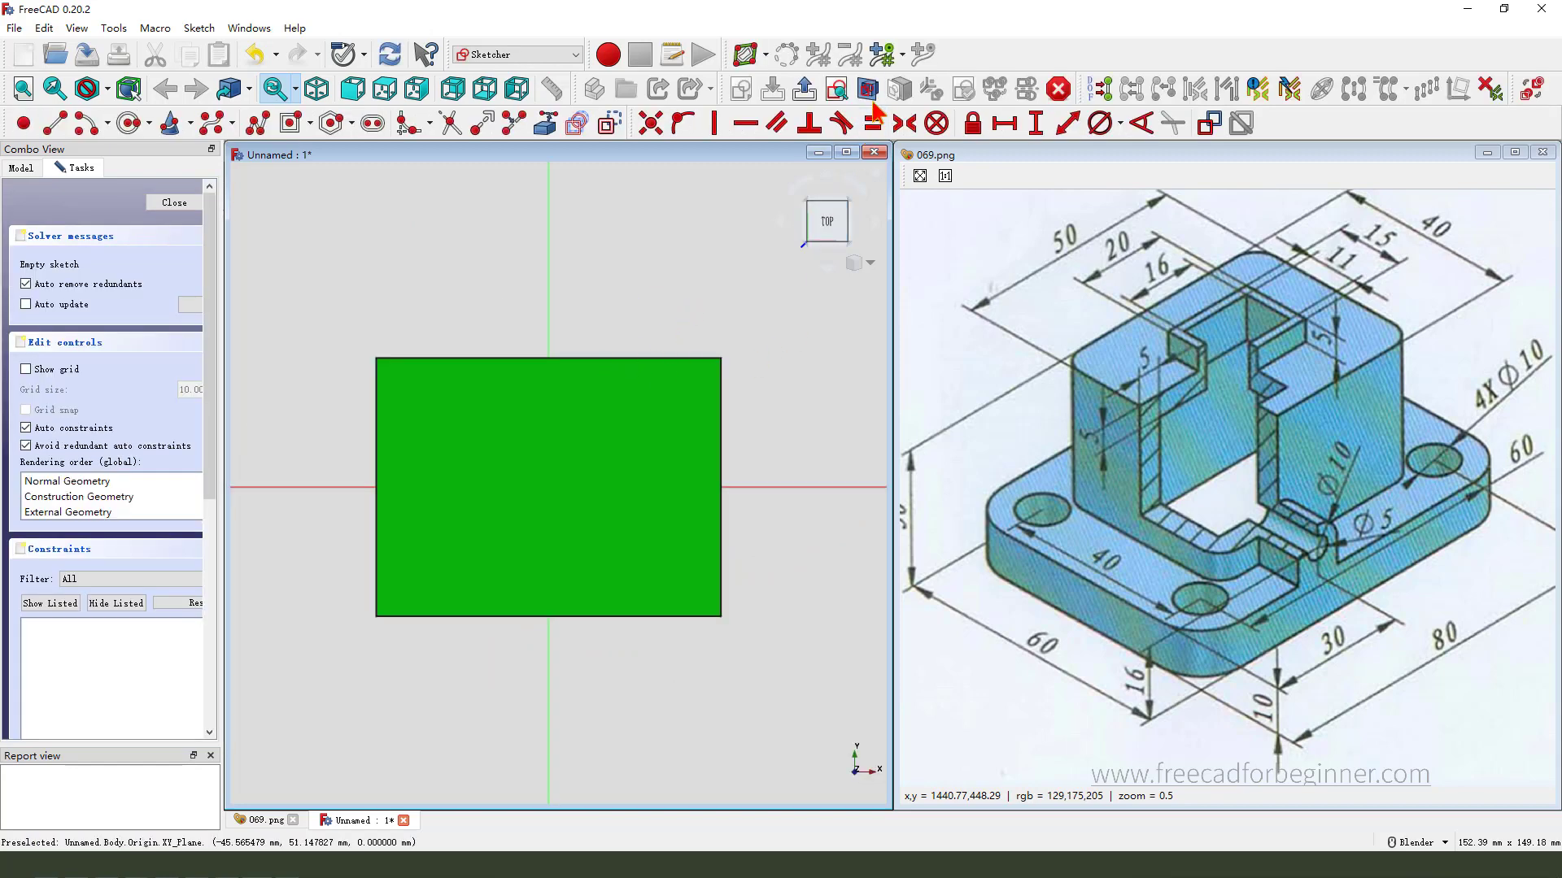
pyautogui.click(292, 125)
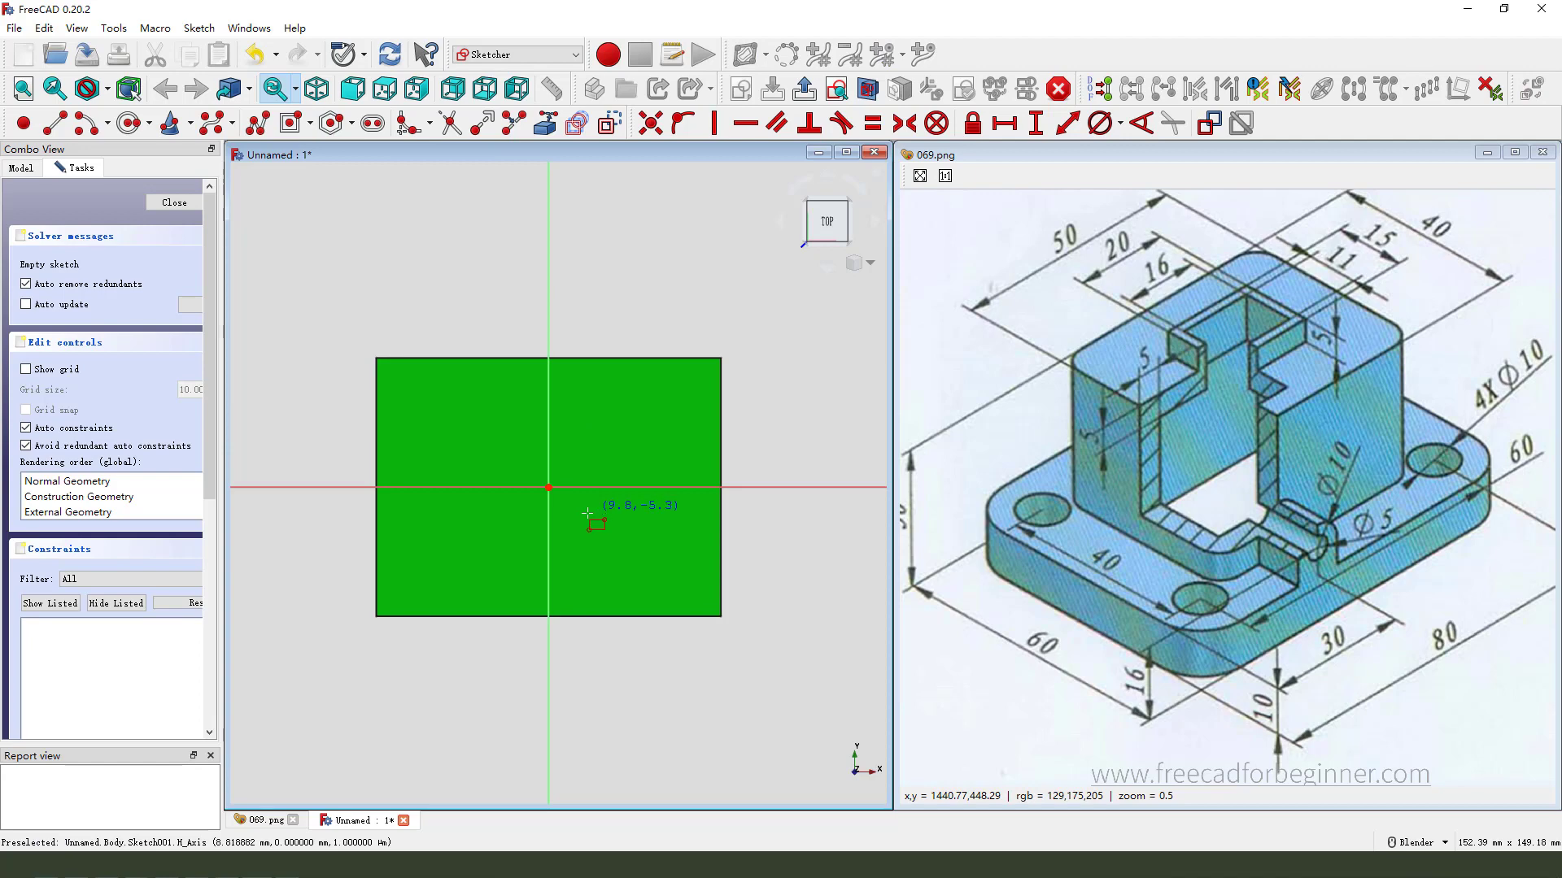
pyautogui.click(548, 487)
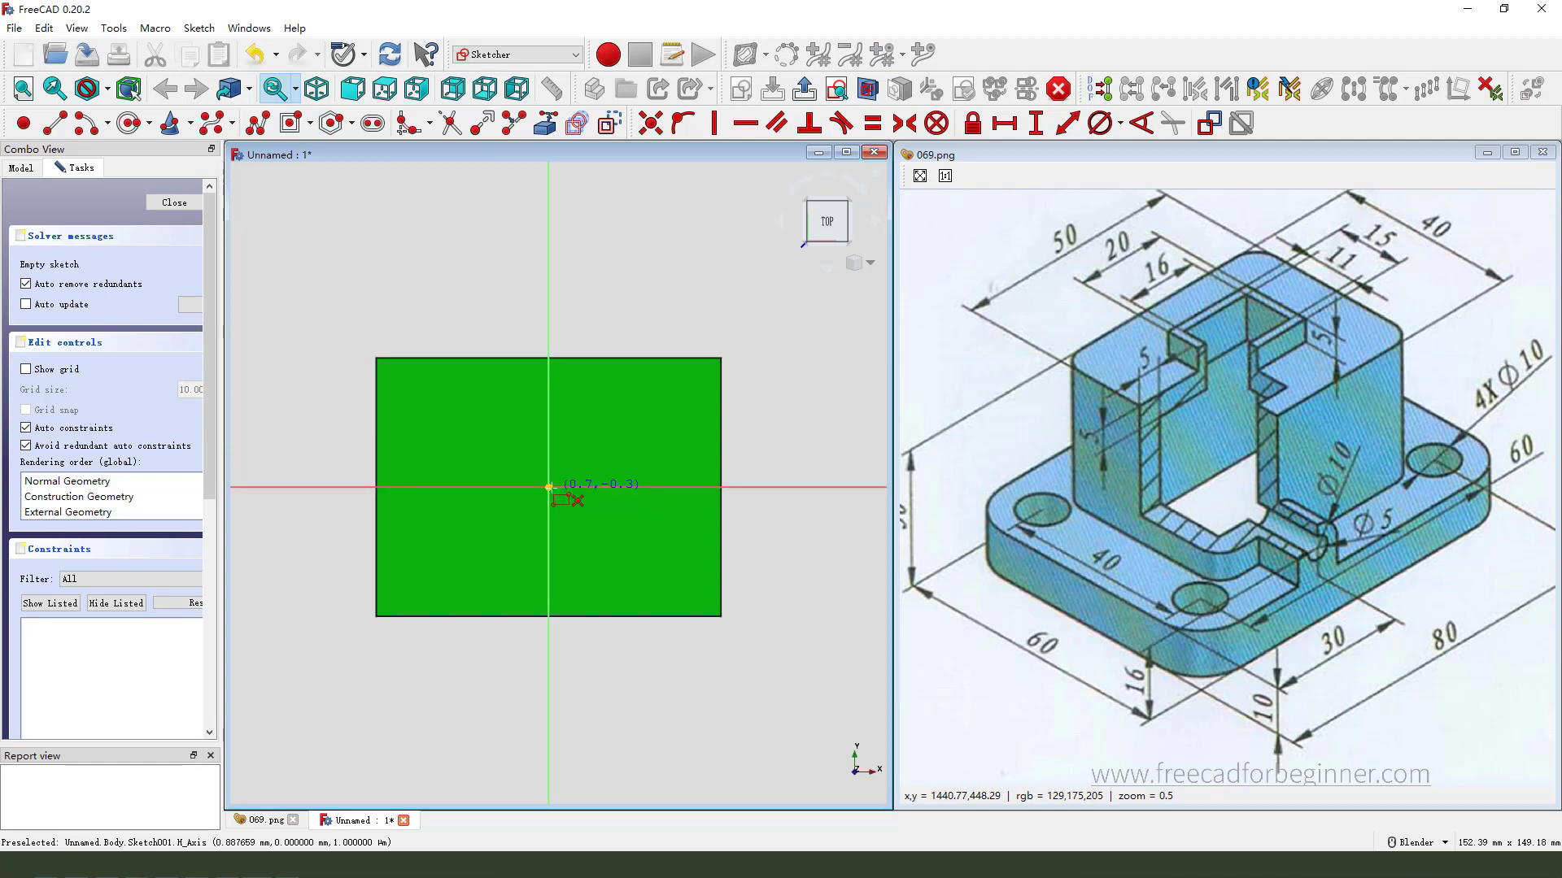
pyautogui.click(651, 560)
# Constrain the inner rectangle to 50 mm wide and 40 mm high.
pyautogui.click(634, 413)
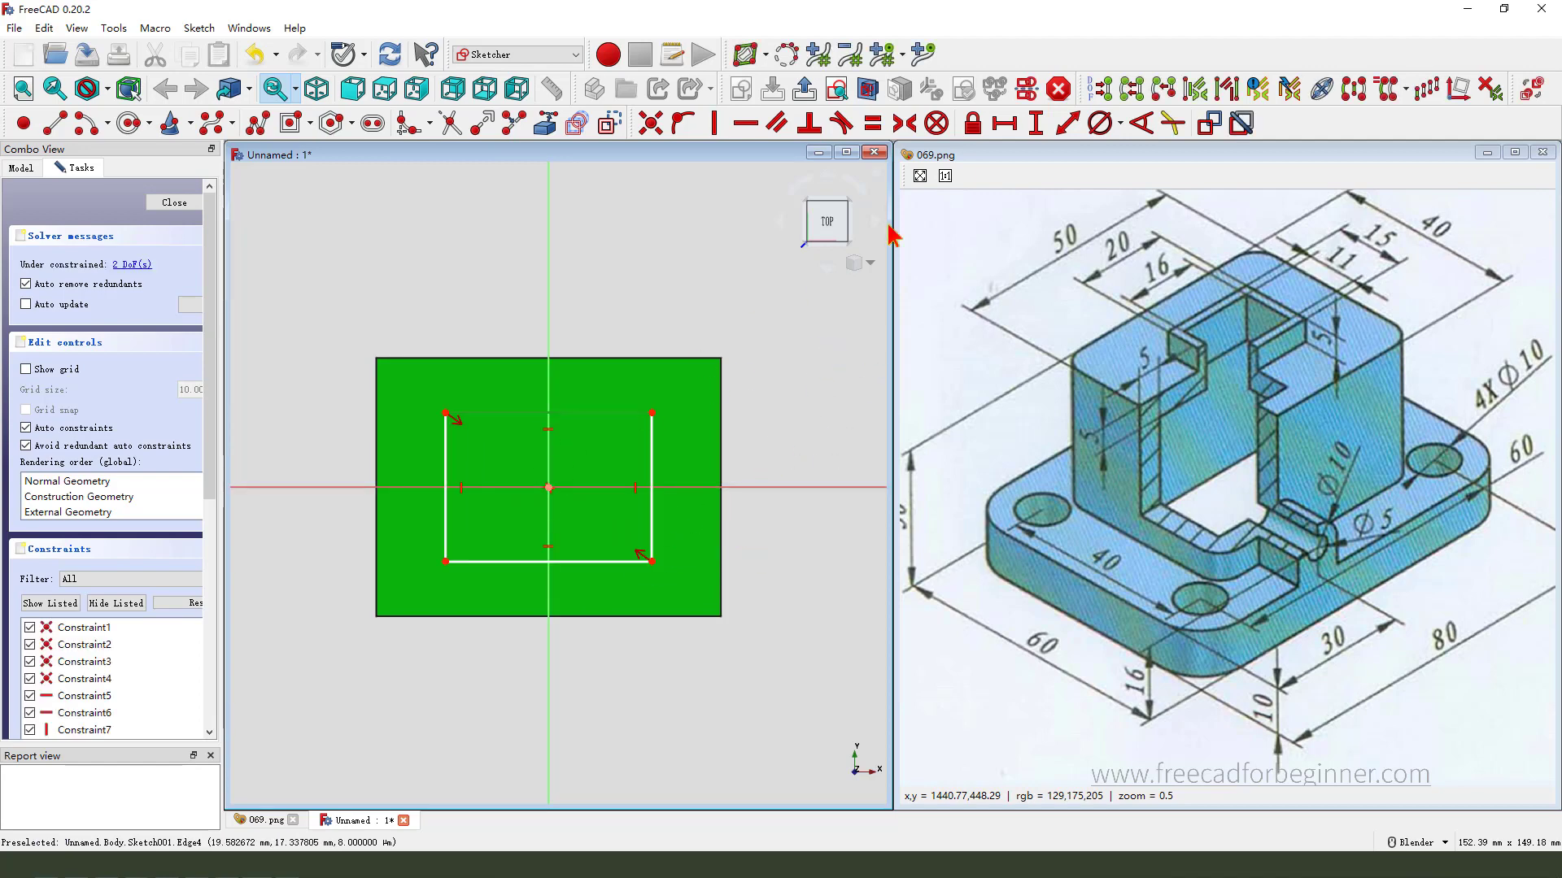
pyautogui.click(1004, 123)
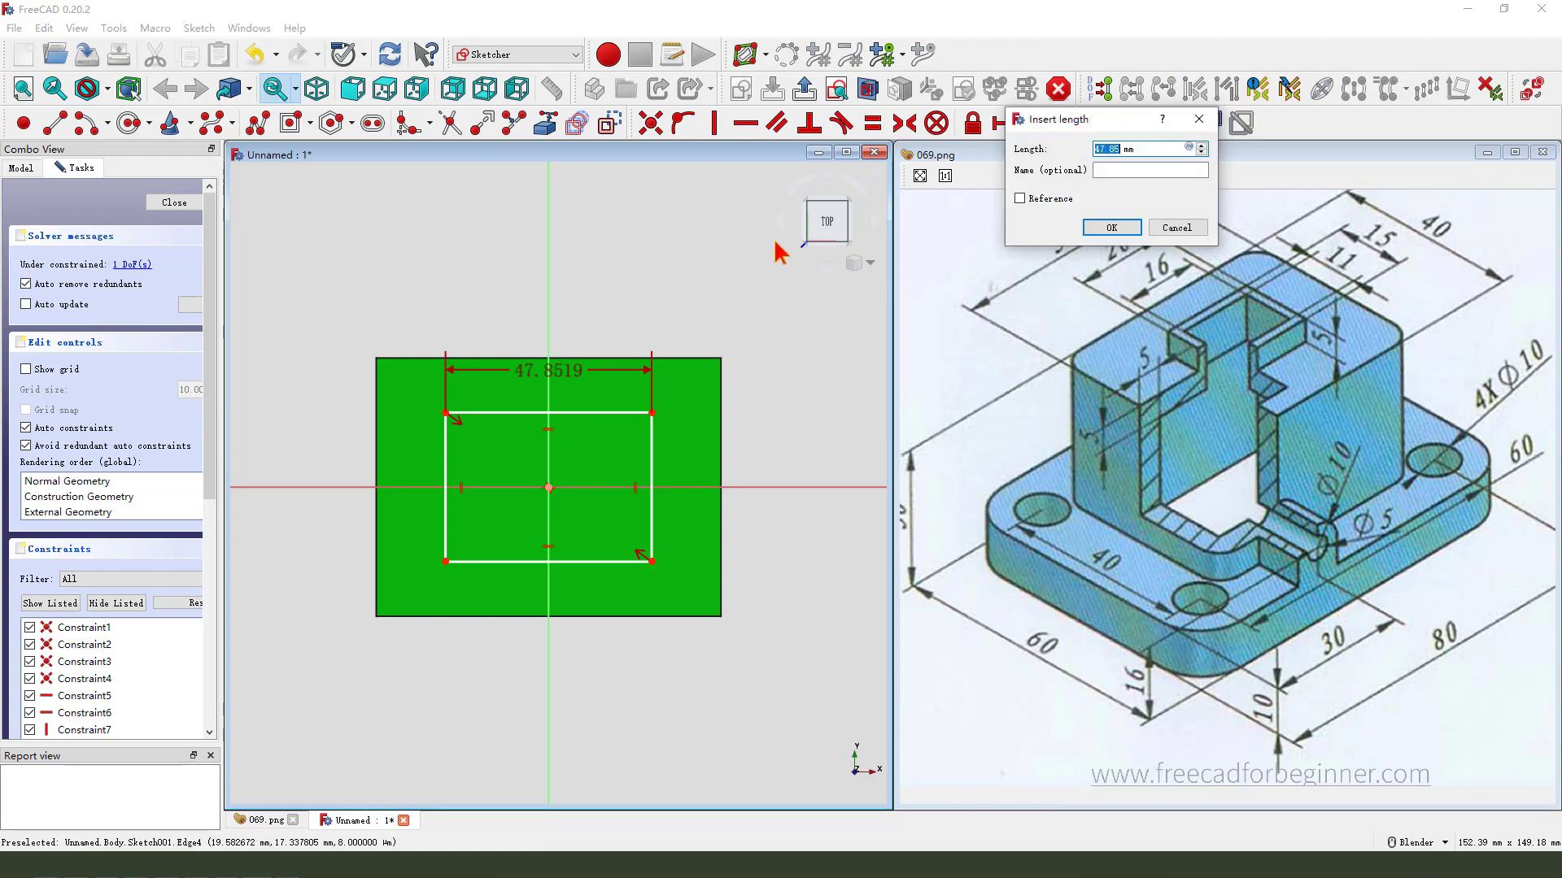
pyautogui.write('50')
pyautogui.press('Return')
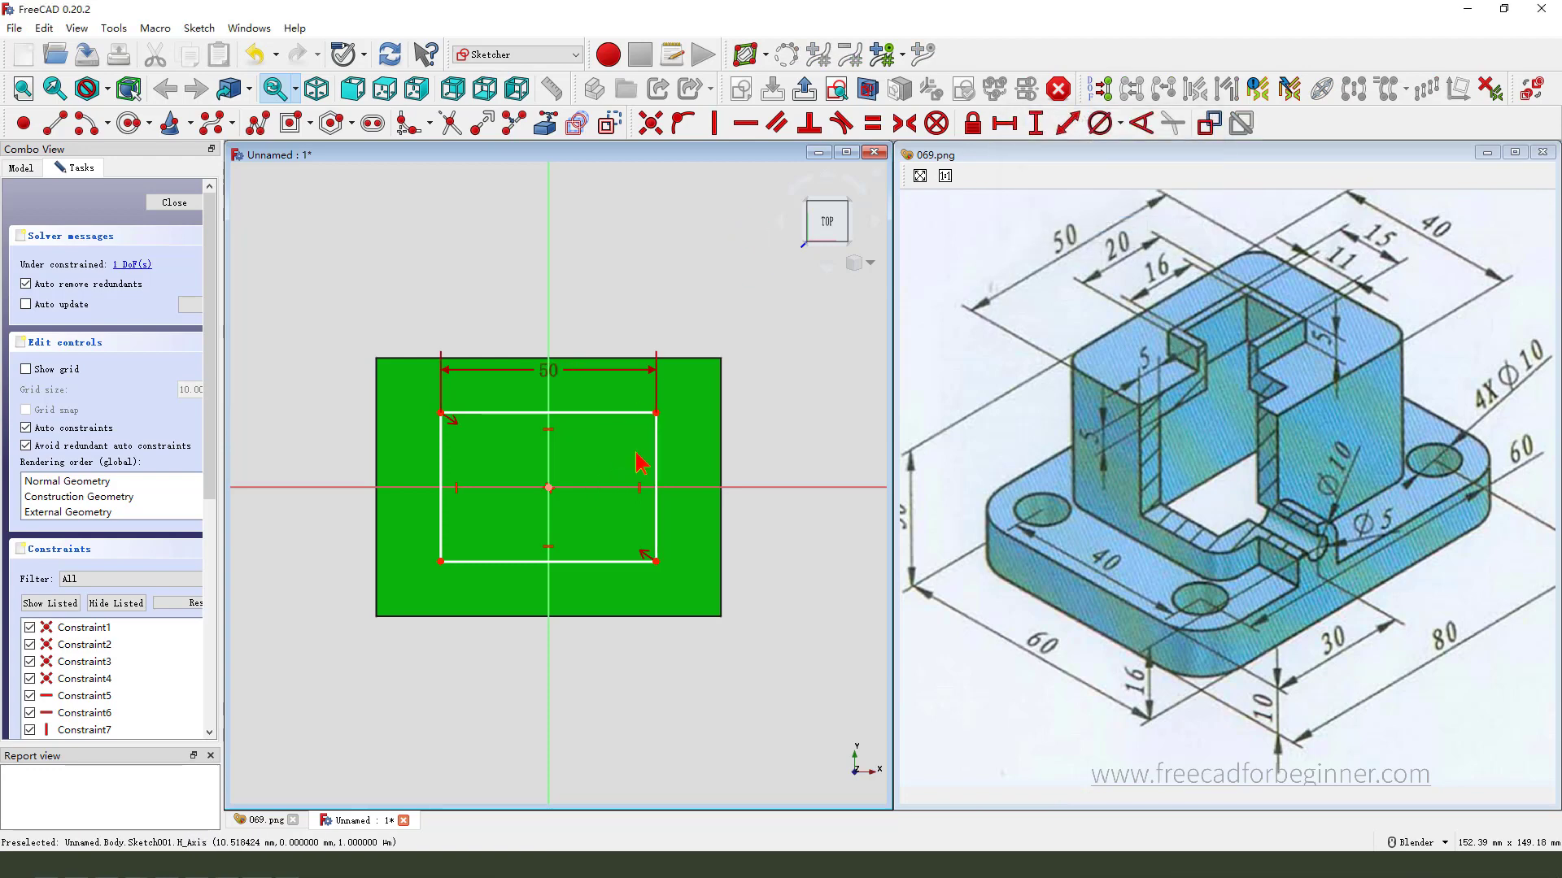
pyautogui.click(657, 463)
pyautogui.click(1035, 122)
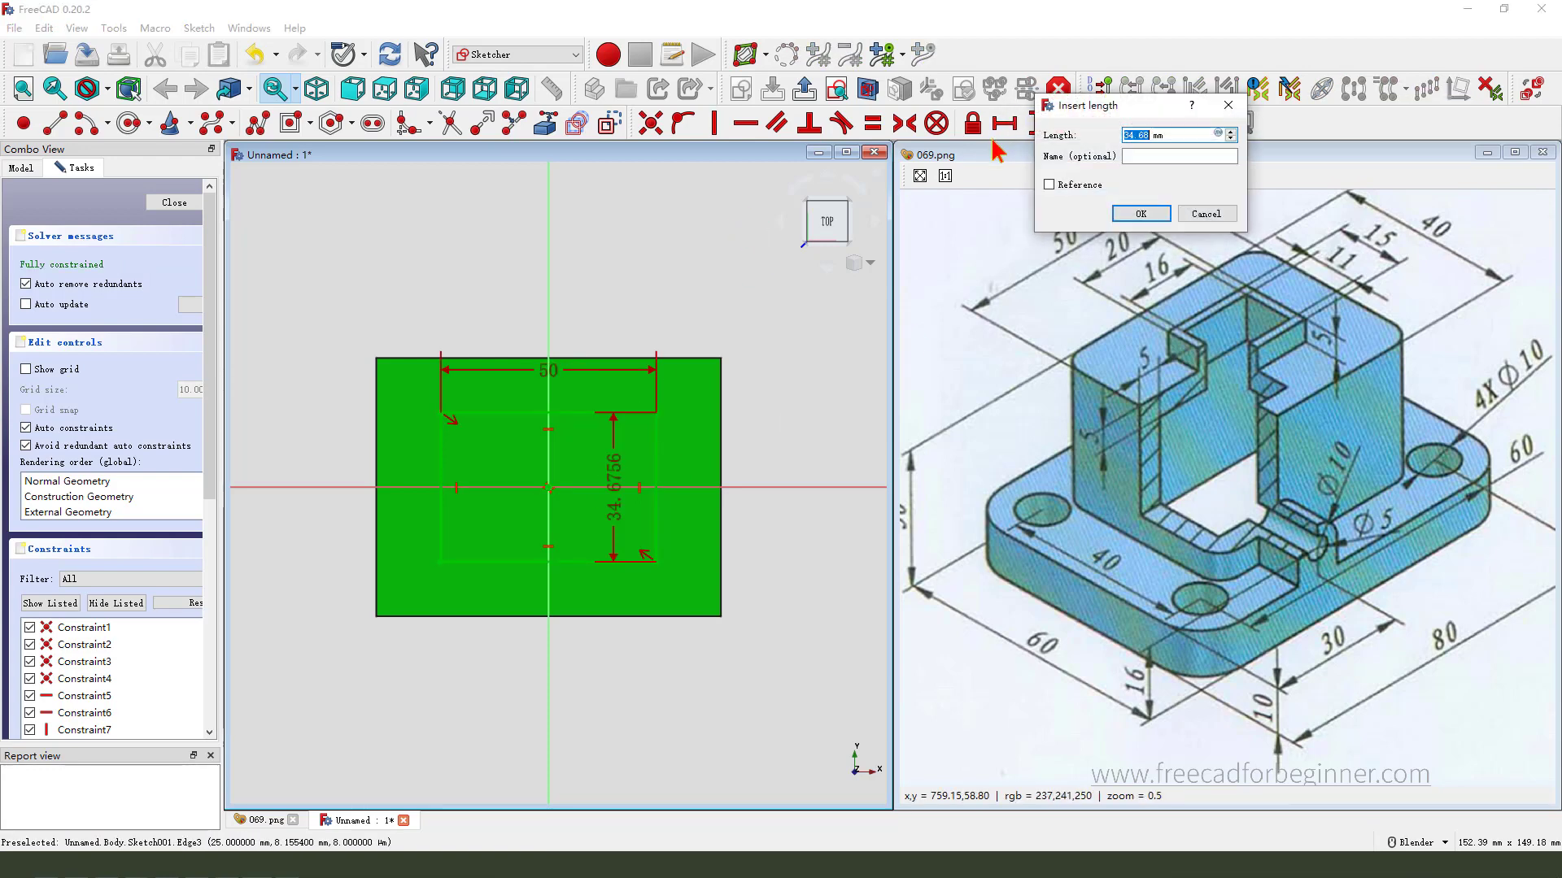
pyautogui.write('40')
pyautogui.press('Return')
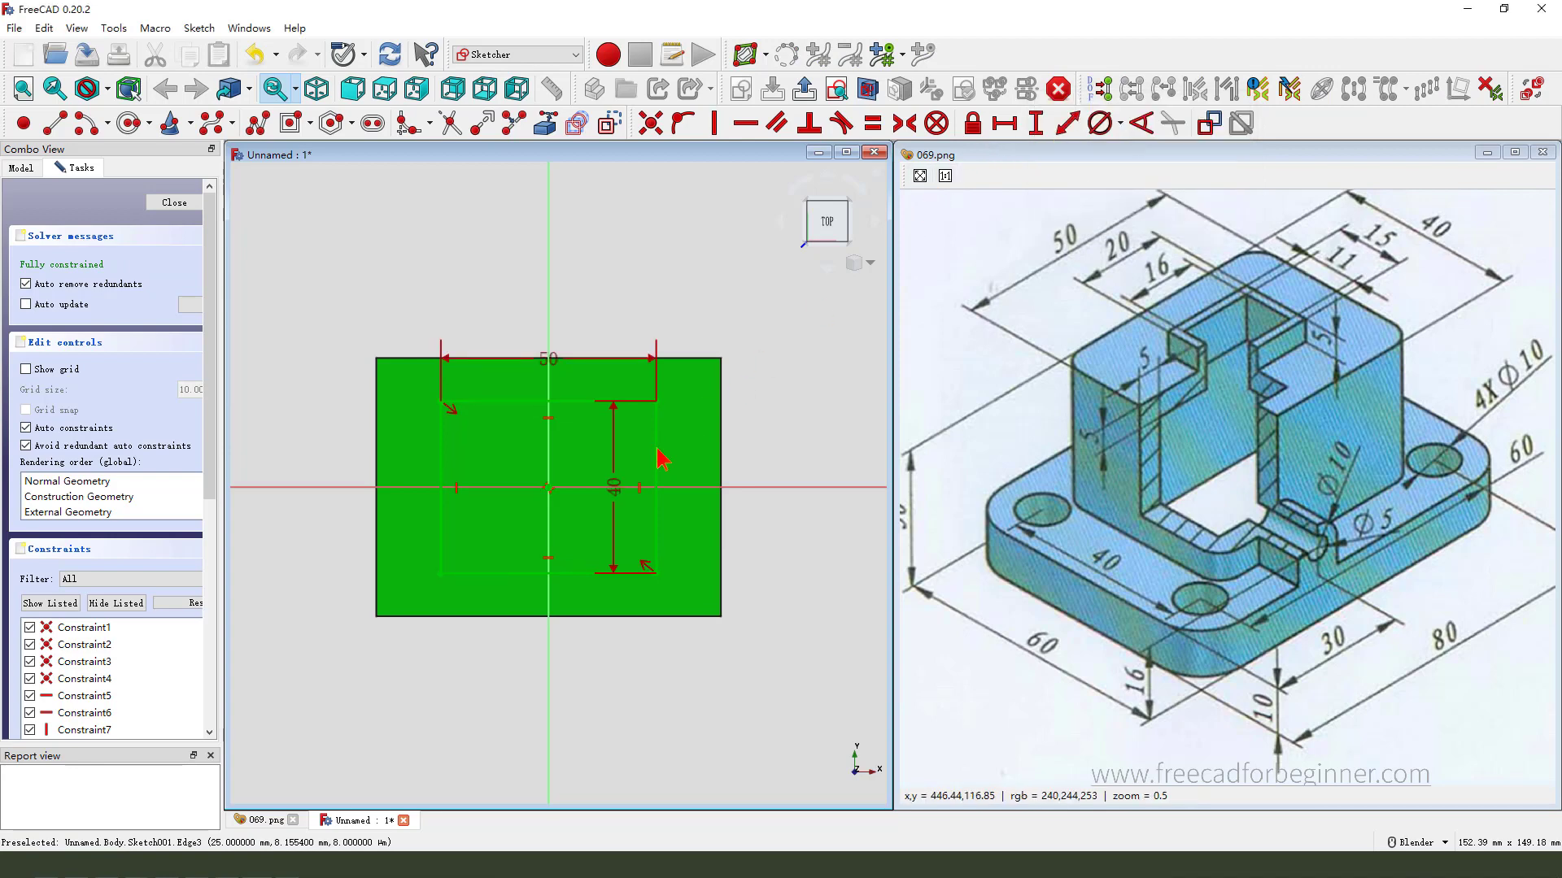
# Close the inner rectangle's sketch and pad it with a length of 30 mm.
pyautogui.click(805, 88)
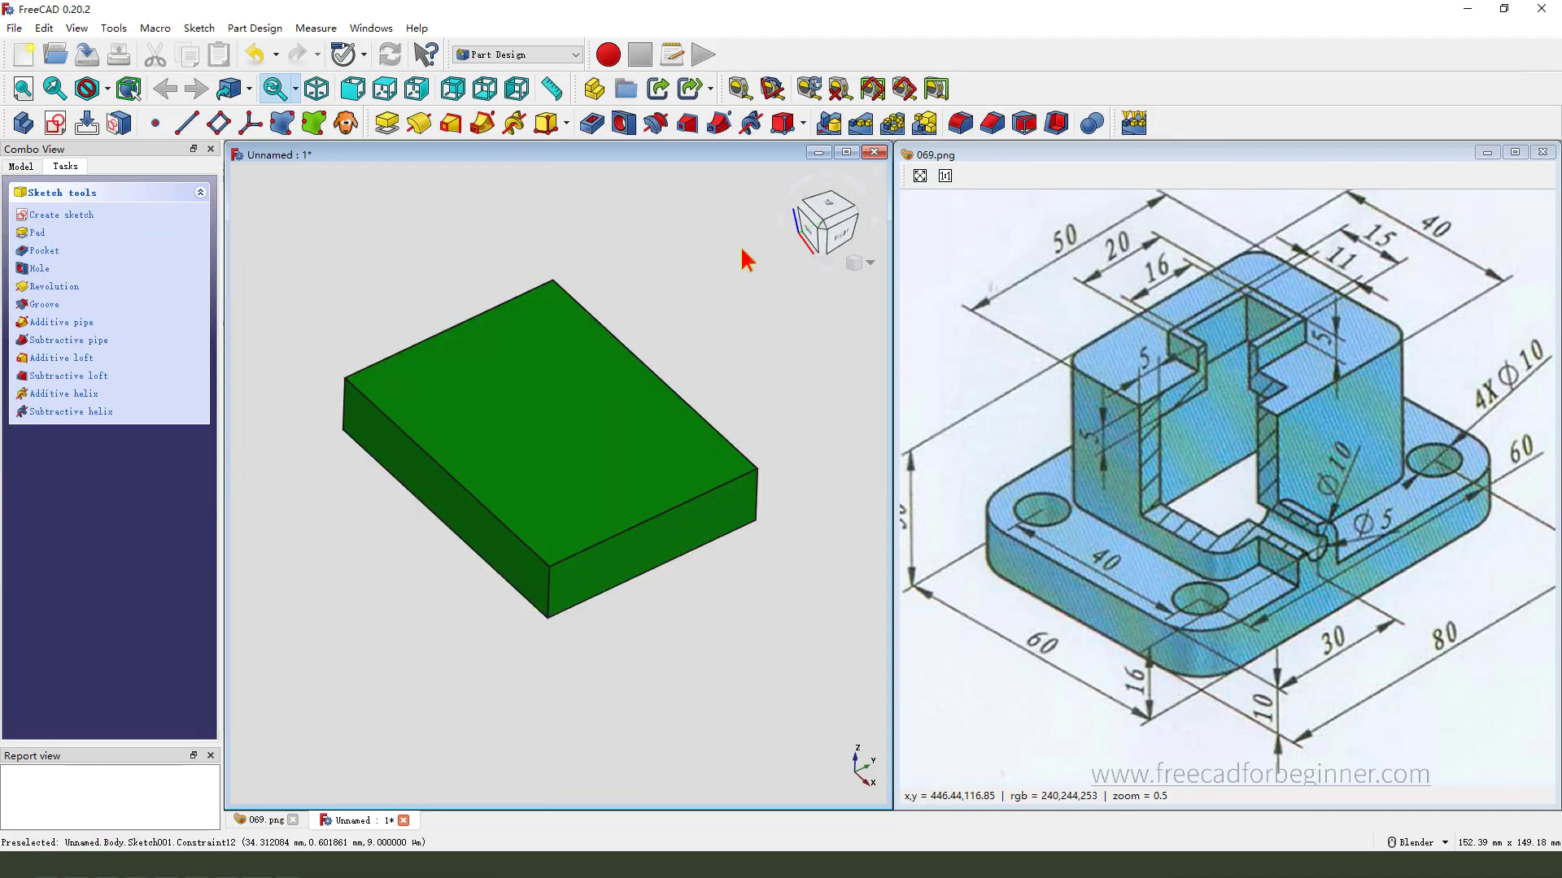
pyautogui.click(387, 123)
pyautogui.moveTo(940, 540); pyautogui.dragTo(990, 535, button='middle')
pyautogui.hotkey('ctrl', '2')
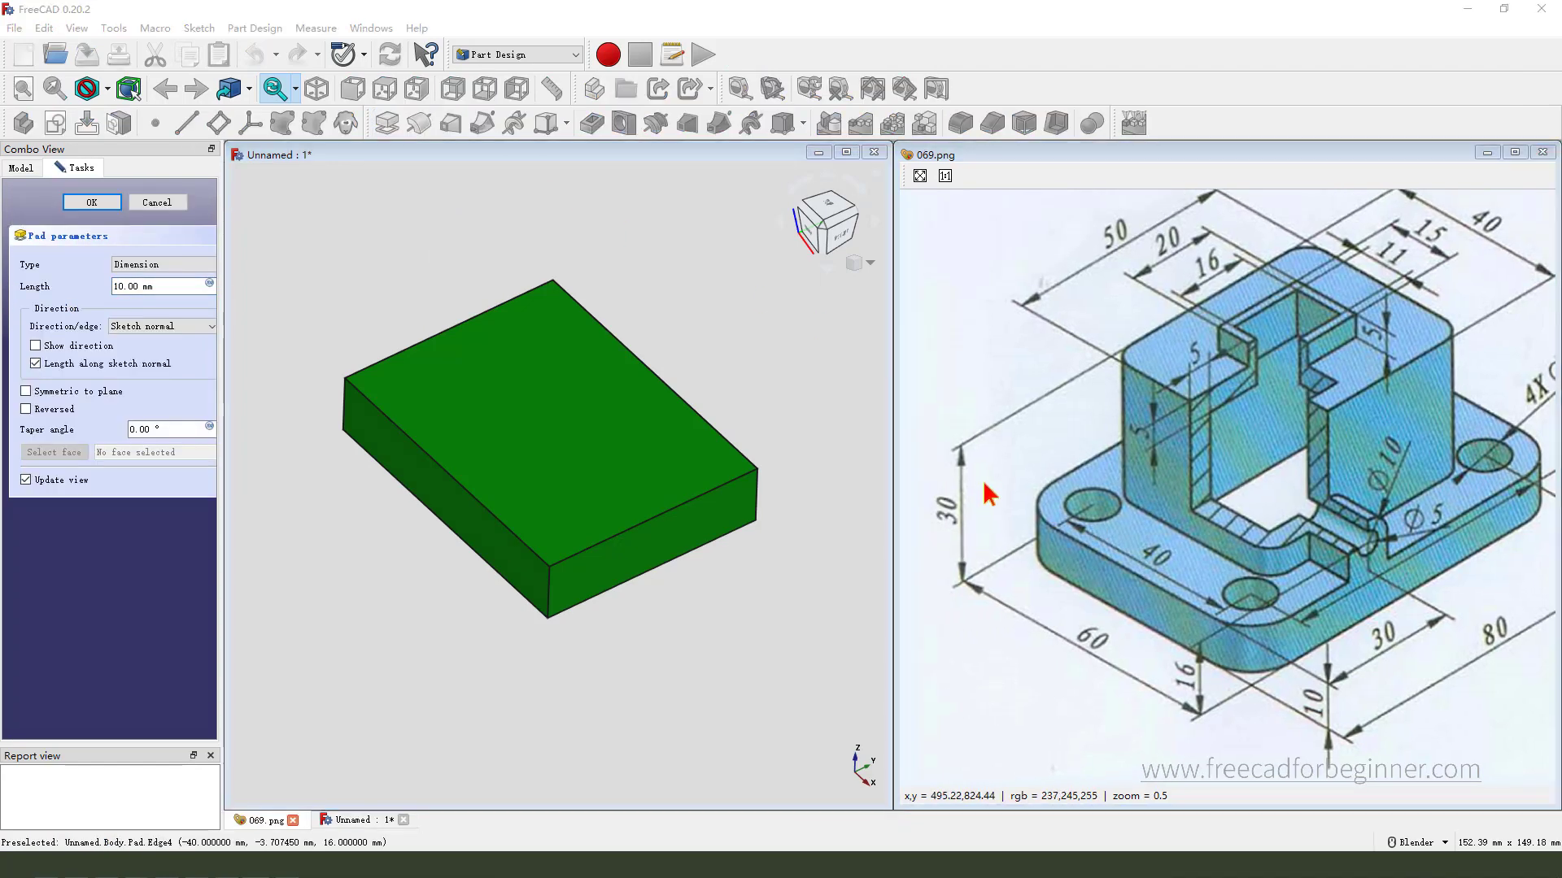
pyautogui.moveTo(979, 481); pyautogui.dragTo(960, 534)
pyautogui.press('Escape')
pyautogui.click(130, 286)
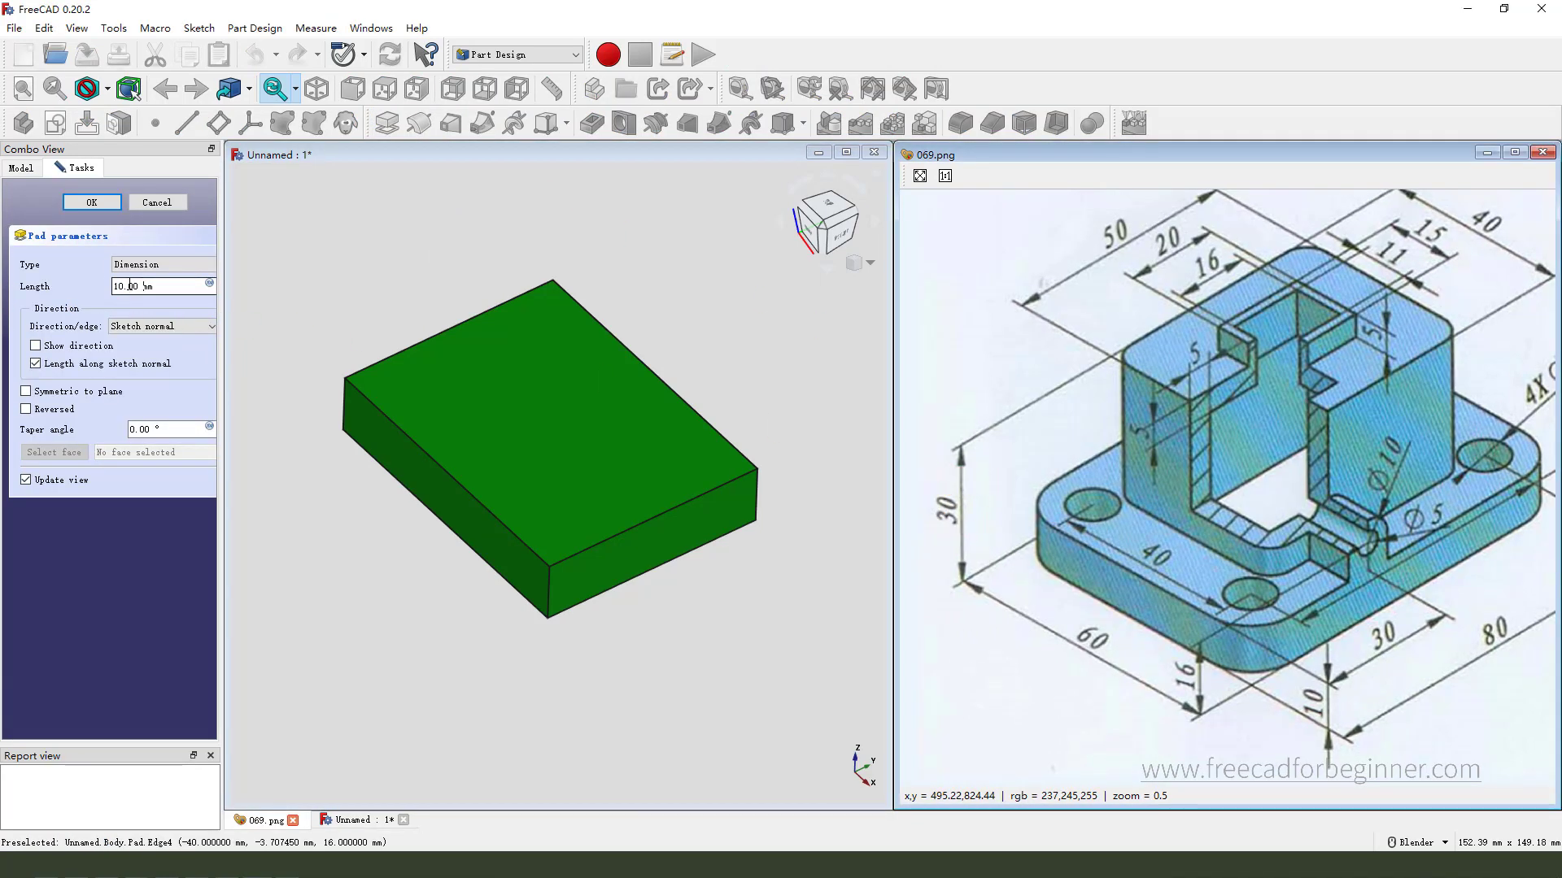
pyautogui.write('30')
pyautogui.moveTo(1313, 486); pyautogui.dragTo(1295, 450, button='middle')
pyautogui.moveTo(704, 537)
pyautogui.mouseDown(button='middle')
pyautogui.moveTo(697, 479)
pyautogui.moveTo(700, 506)
pyautogui.moveTo(720, 500)
pyautogui.mouseUp(button='middle')
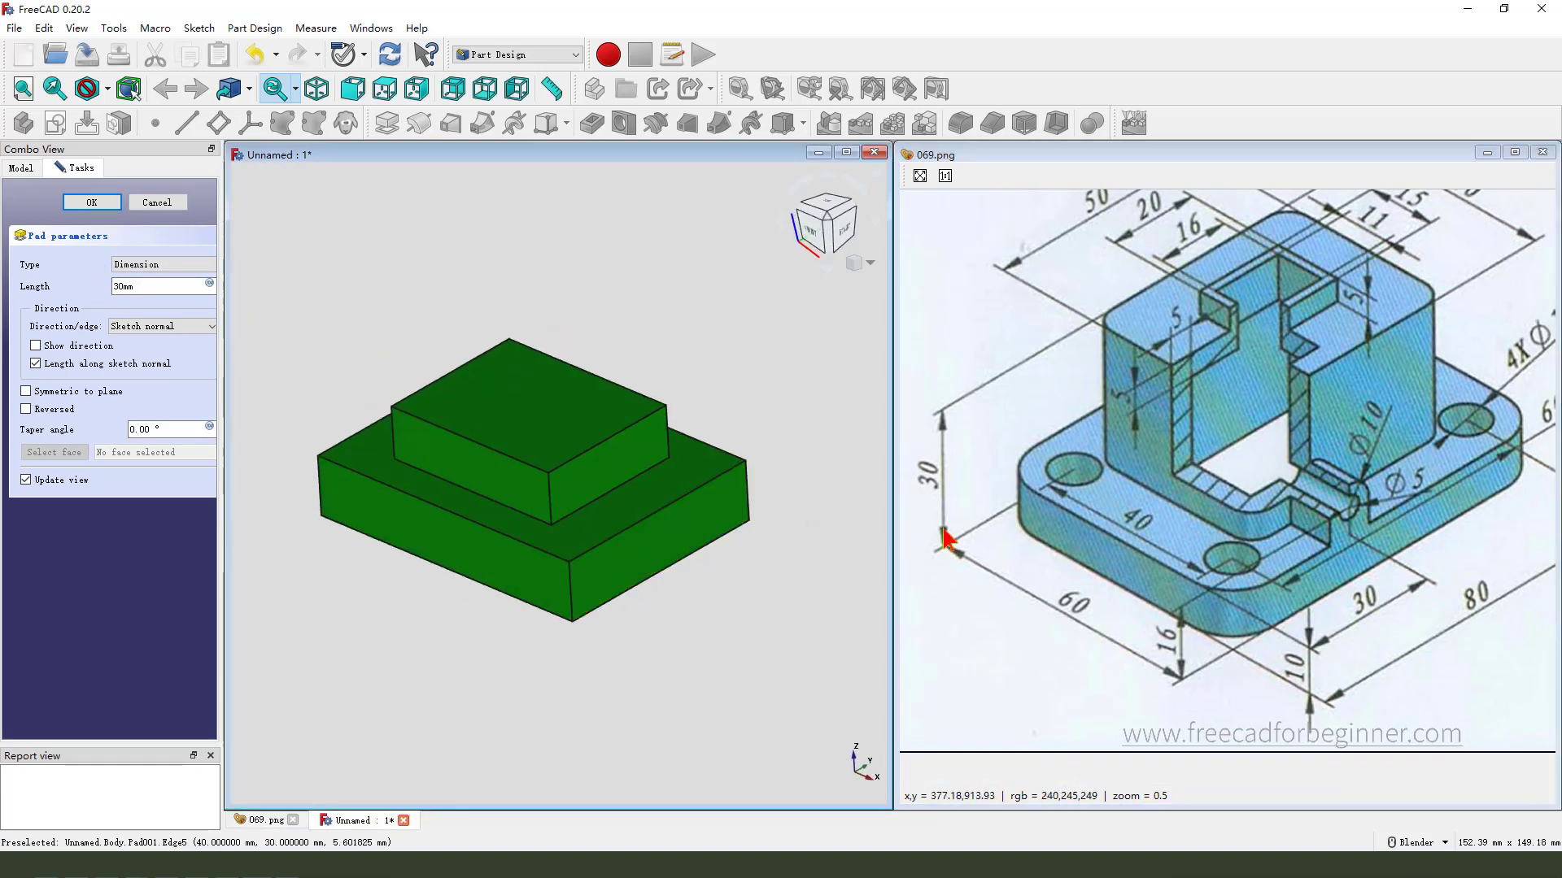
# Accept the upper block's pad and change the base plate's pad length to 10 mm.
pyautogui.moveTo(1230, 494)
pyautogui.mouseDown(button='middle')
pyautogui.moveTo(1213, 514)
pyautogui.moveTo(1180, 483)
pyautogui.mouseUp(button='middle')
pyautogui.moveTo(1223, 622); pyautogui.dragTo(1226, 582, button='middle')
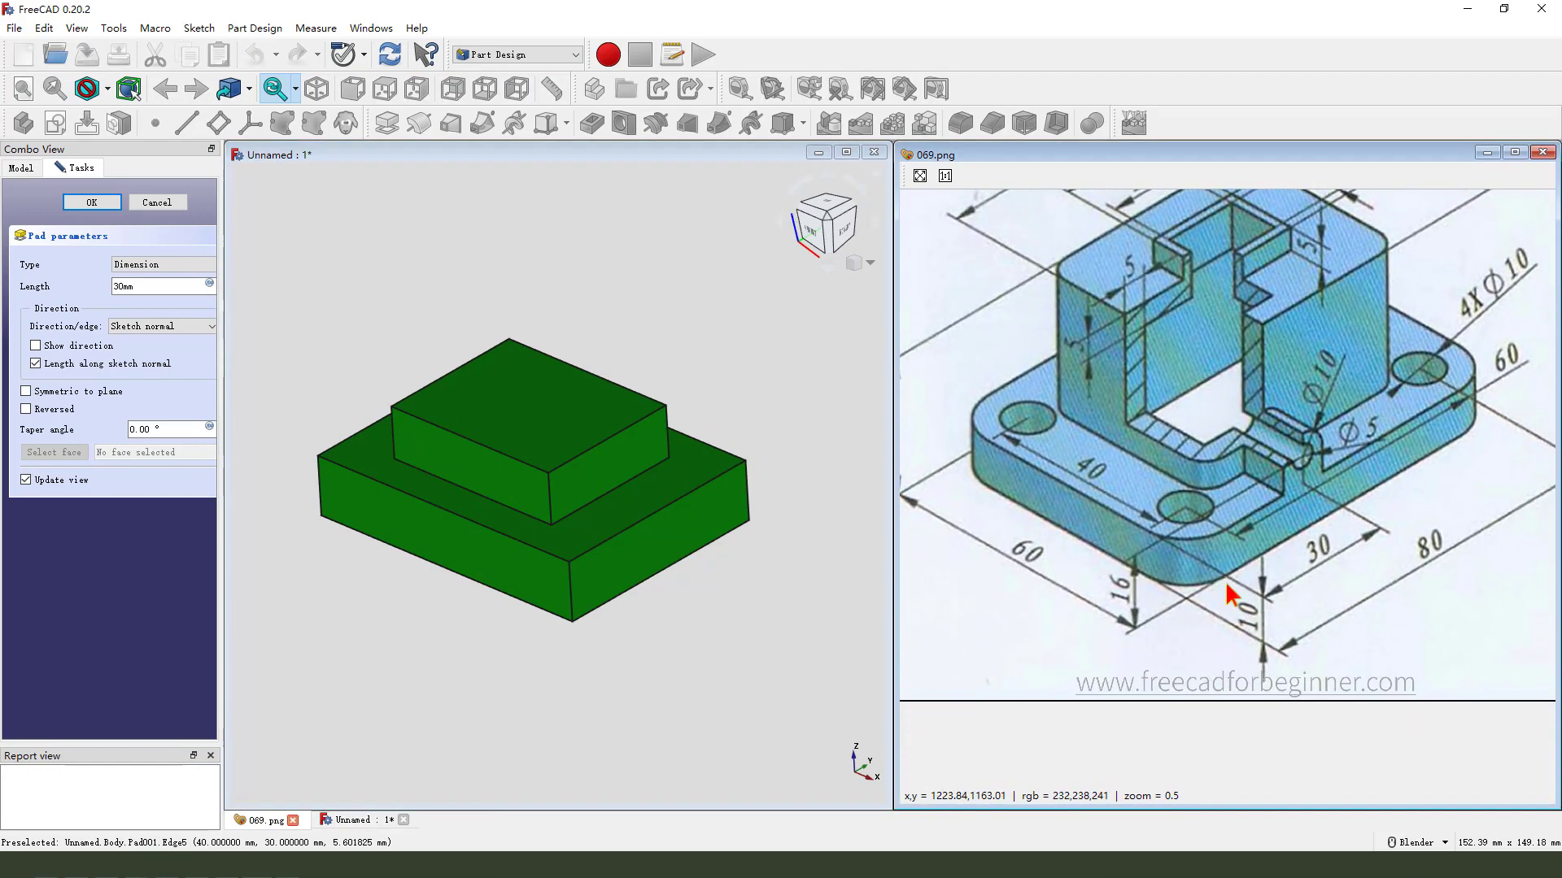
pyautogui.hotkey('ctrl', '2')
pyautogui.moveTo(1260, 592); pyautogui.dragTo(1299, 652)
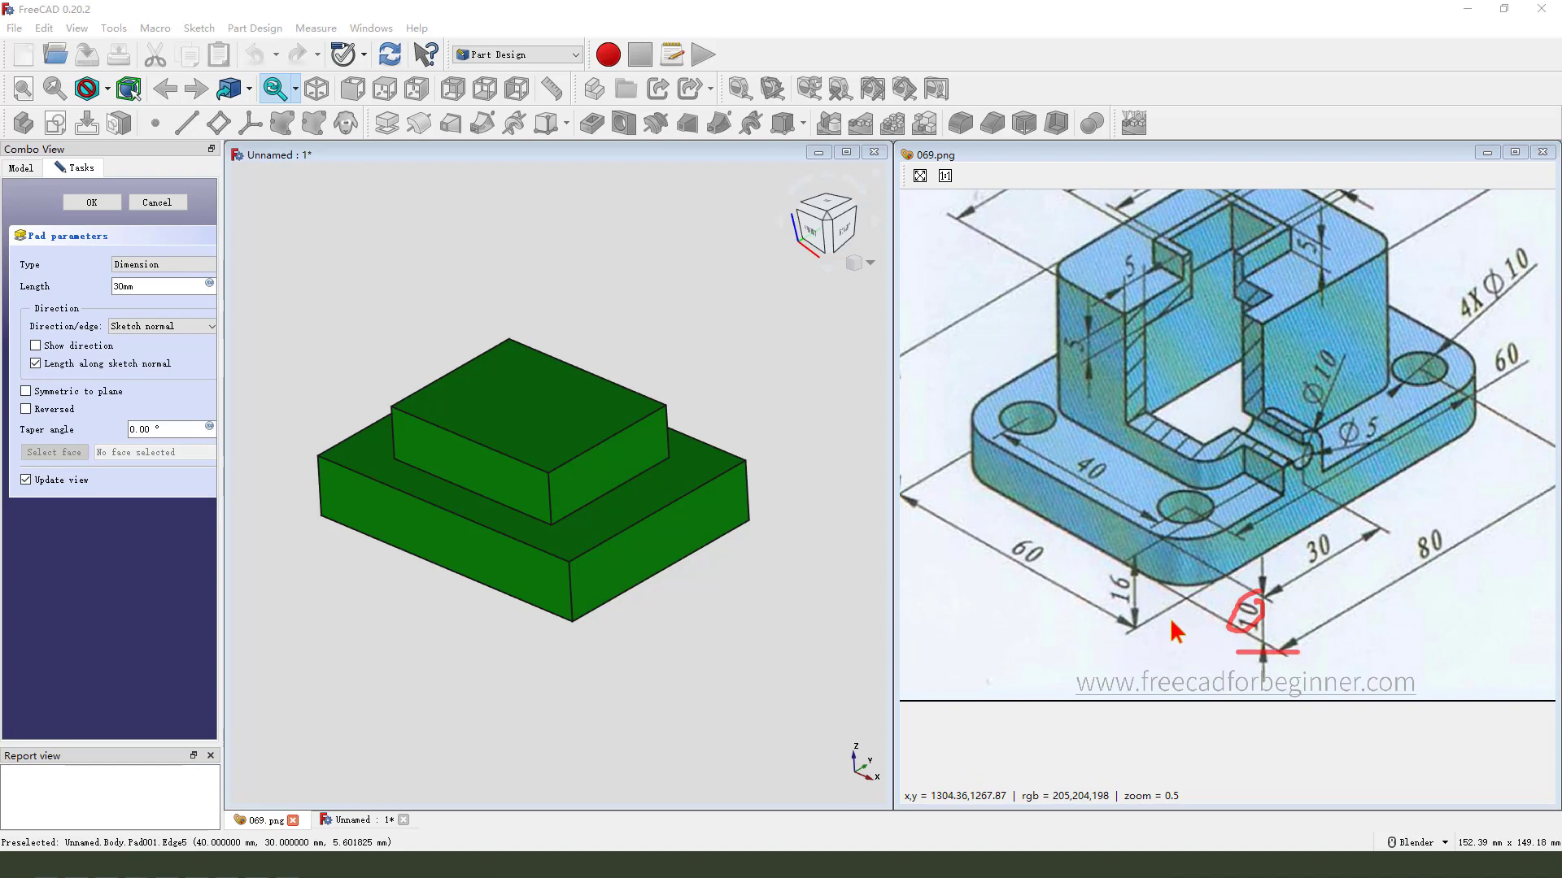
pyautogui.moveTo(1143, 583); pyautogui.dragTo(1119, 608)
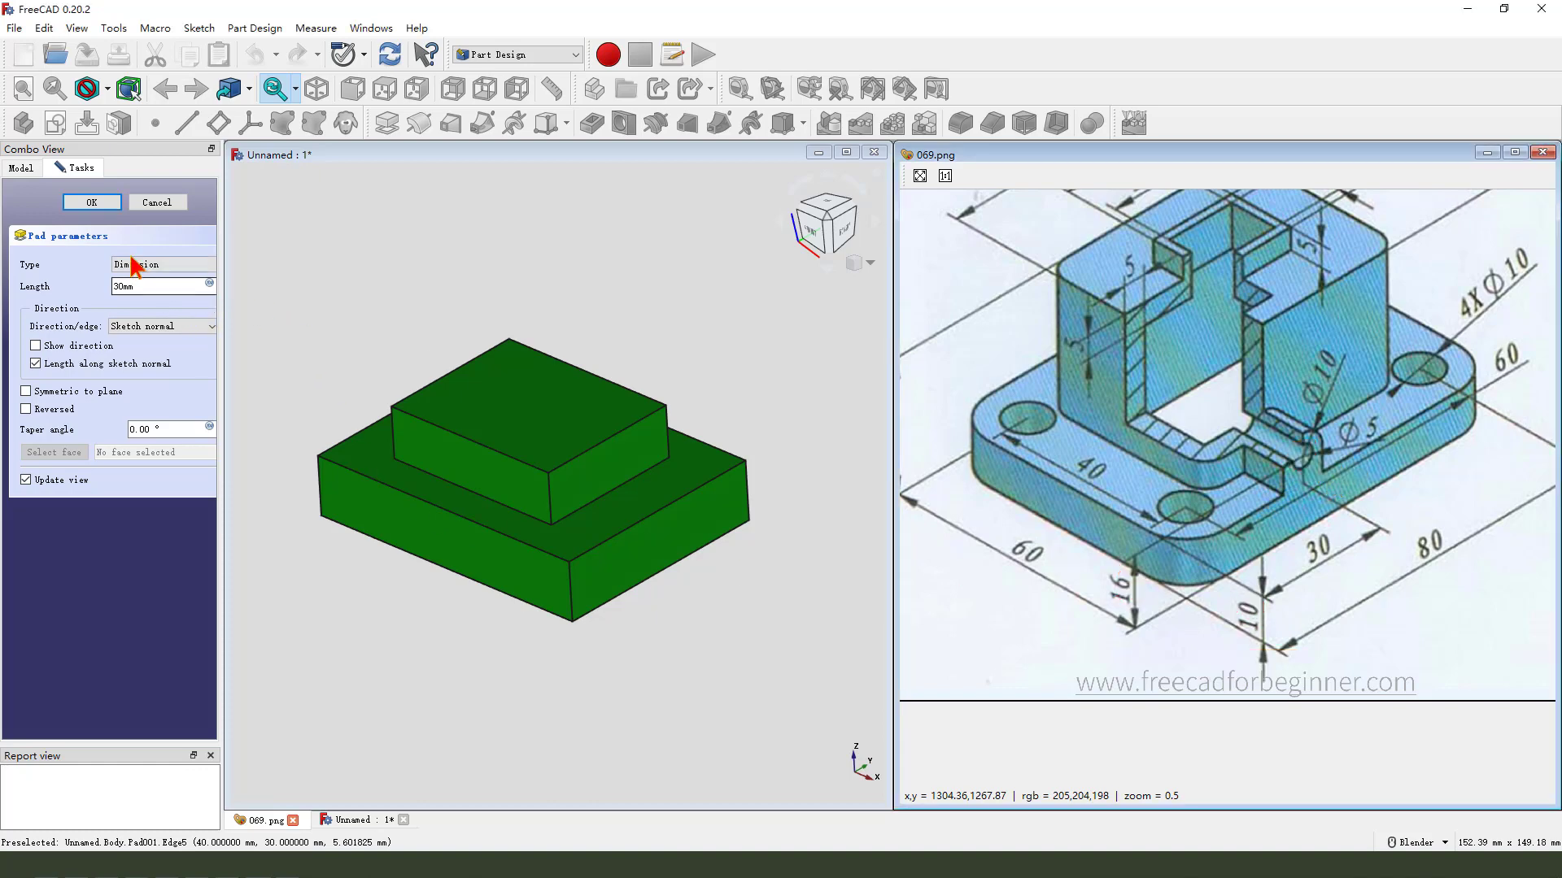
pyautogui.click(96, 202)
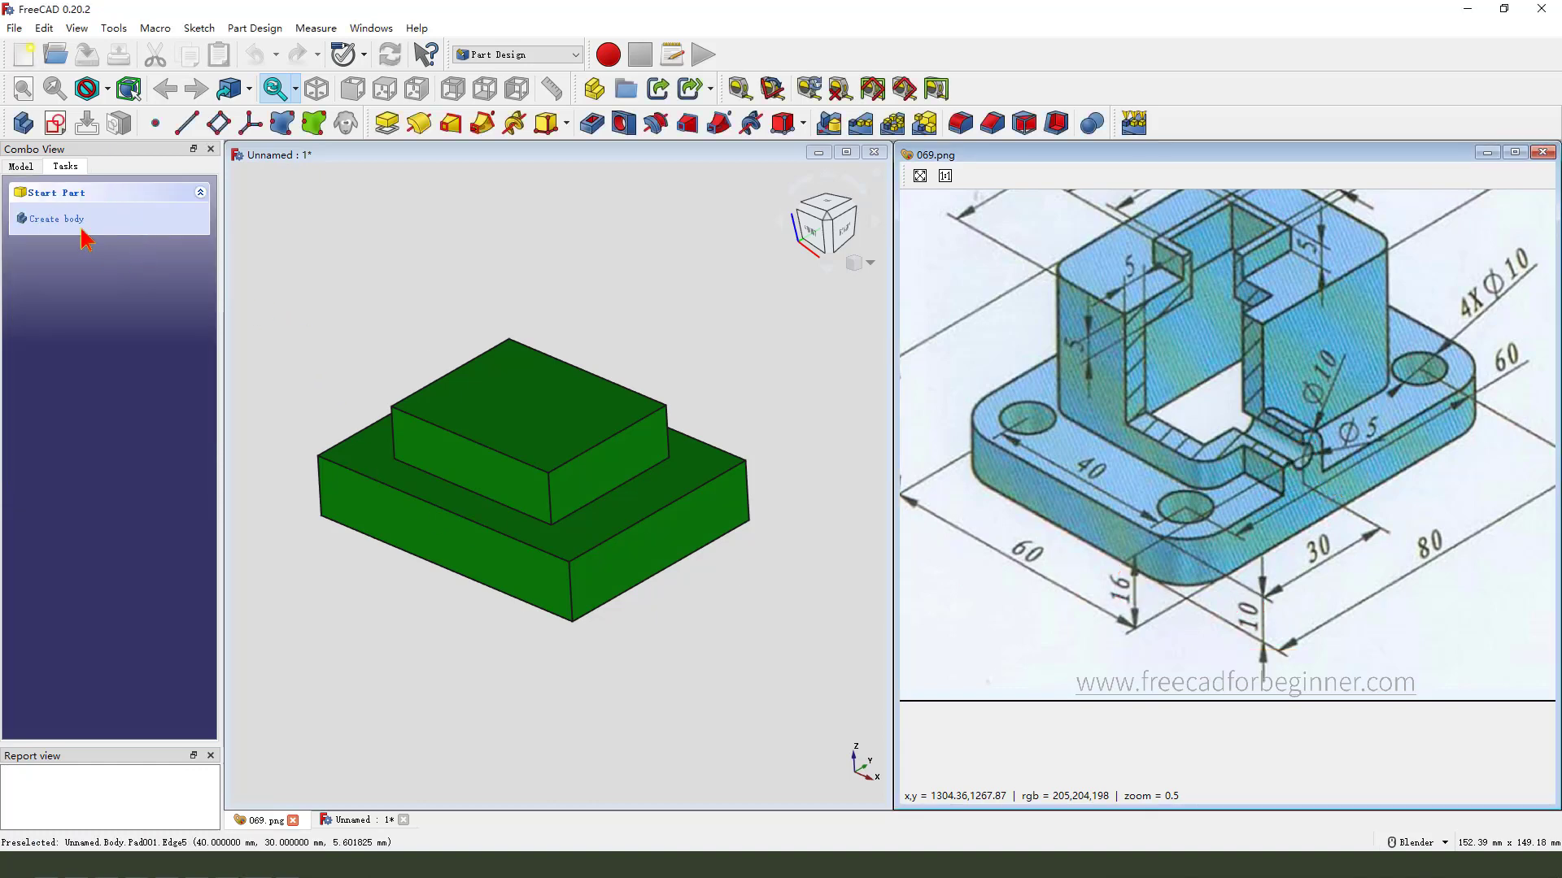
pyautogui.click(22, 167)
pyautogui.doubleClick(90, 280)
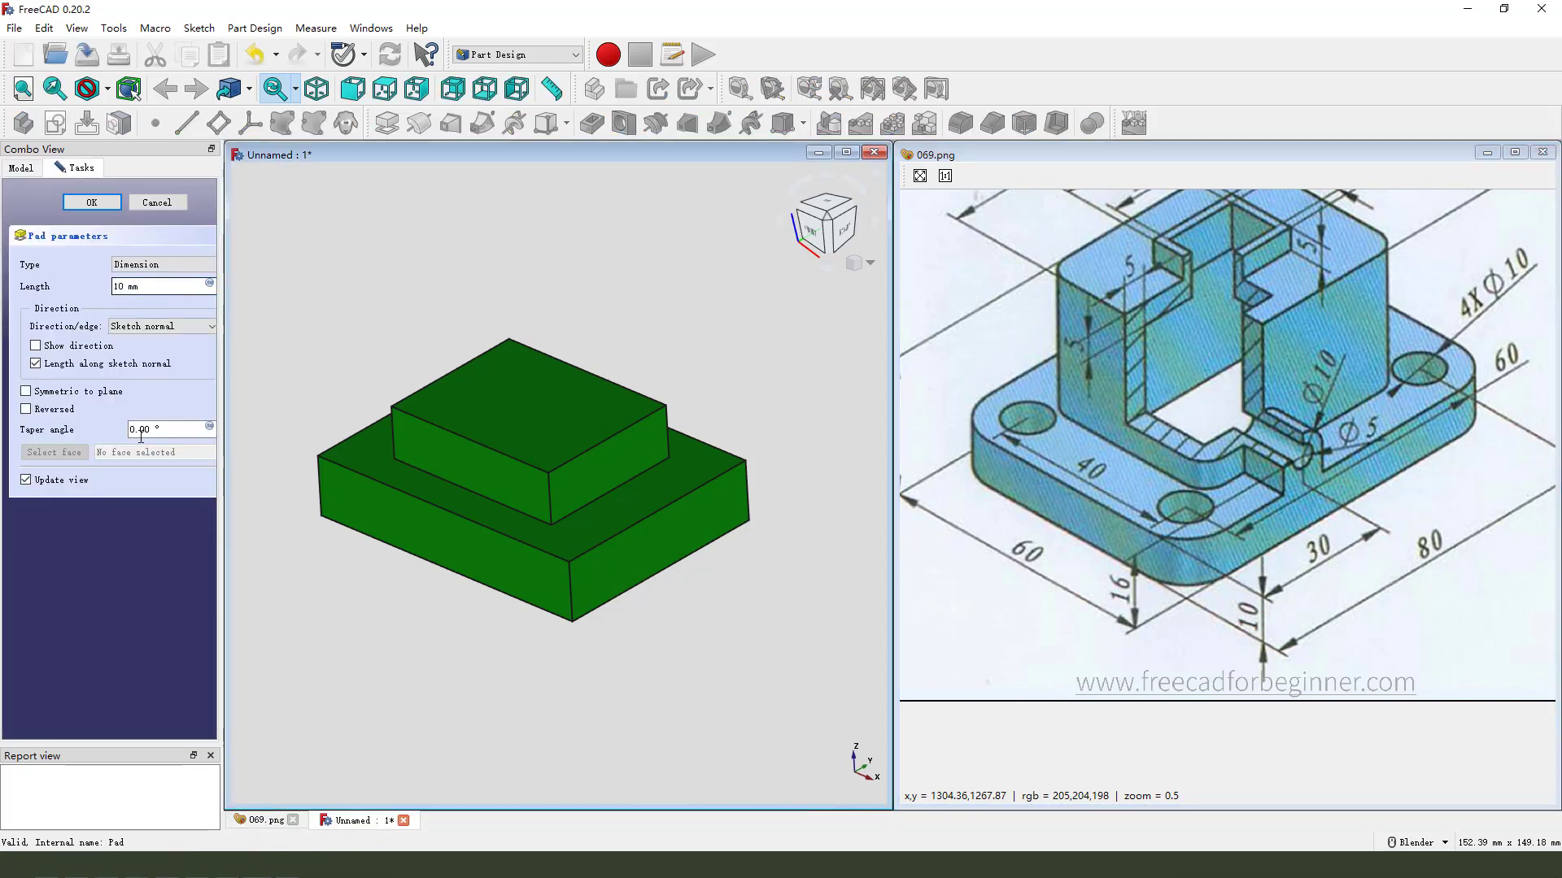
pyautogui.click(91, 201)
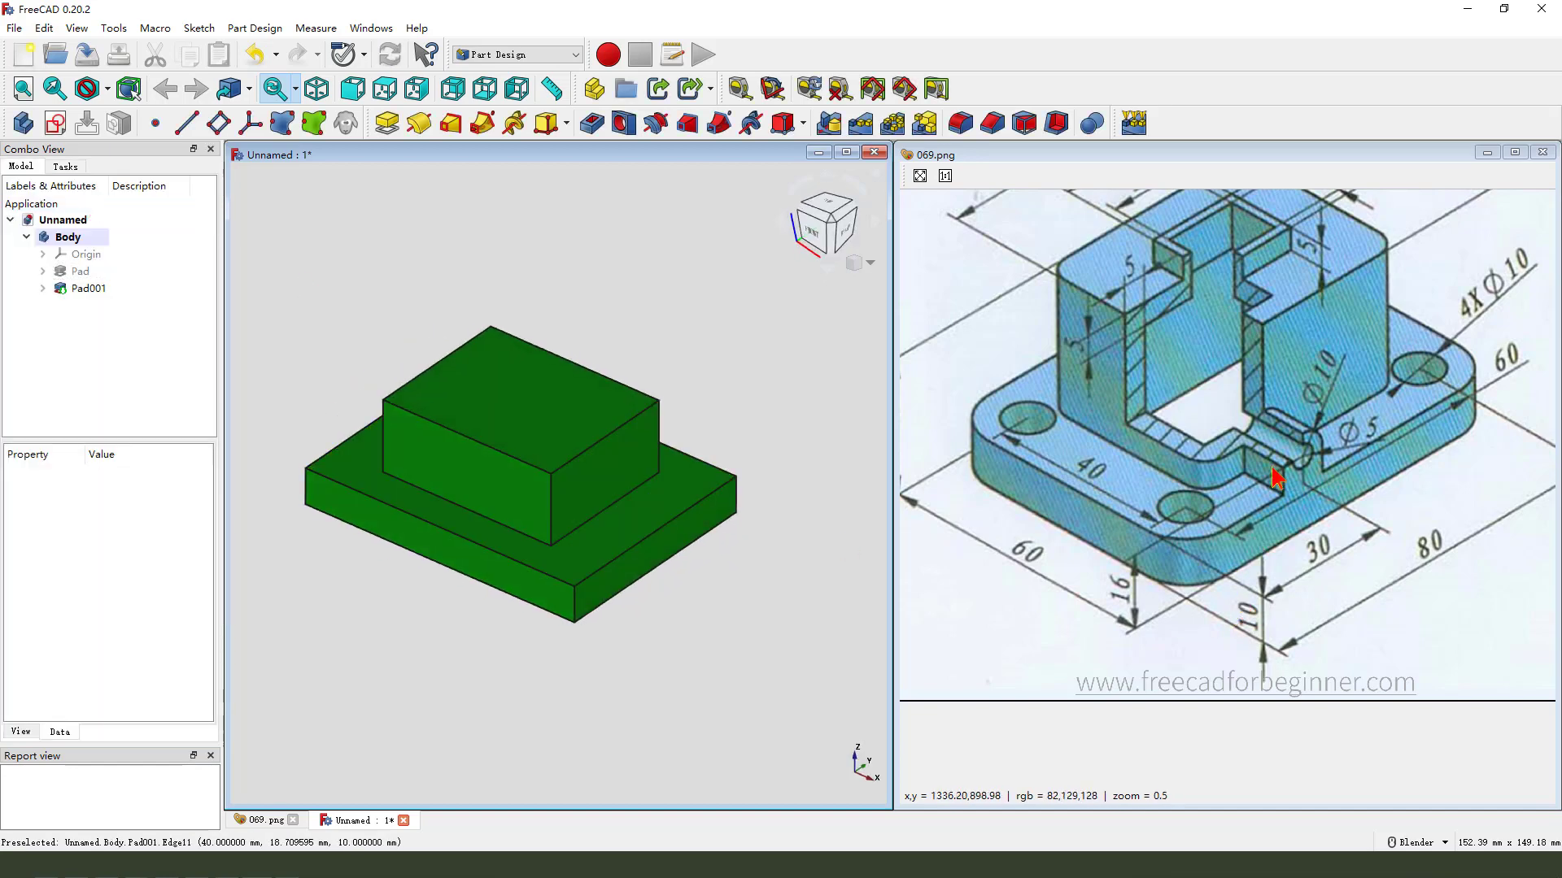
pyautogui.moveTo(1269, 473); pyautogui.dragTo(1367, 531, button='middle')
pyautogui.moveTo(1331, 437); pyautogui.dragTo(1274, 433, button='middle')
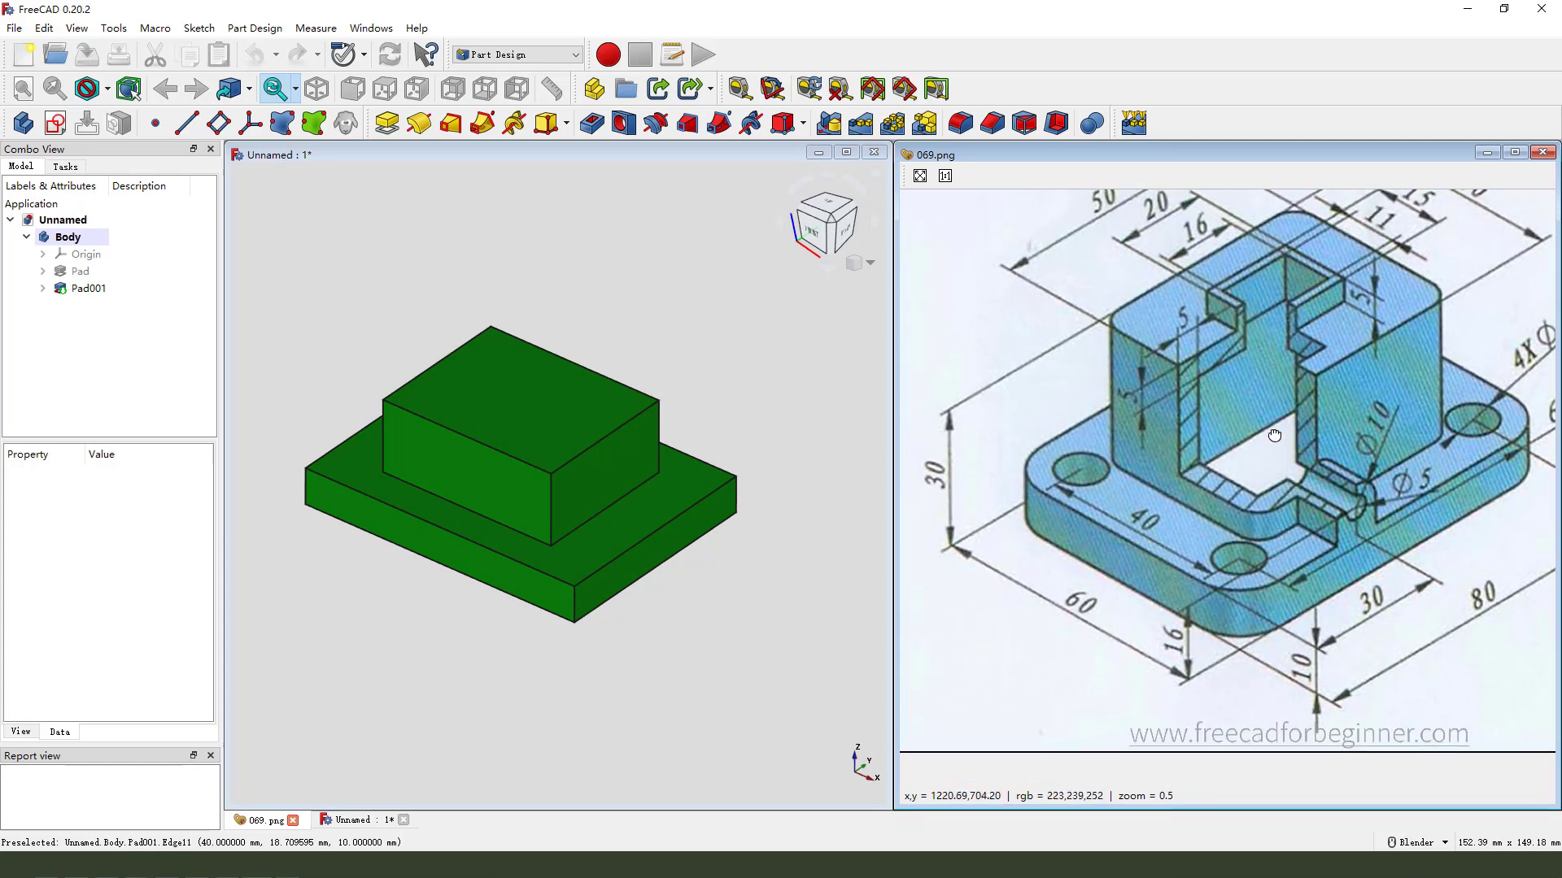
pyautogui.moveTo(1296, 331); pyautogui.dragTo(1290, 372, button='middle')
pyautogui.moveTo(1176, 334); pyautogui.dragTo(1266, 276)
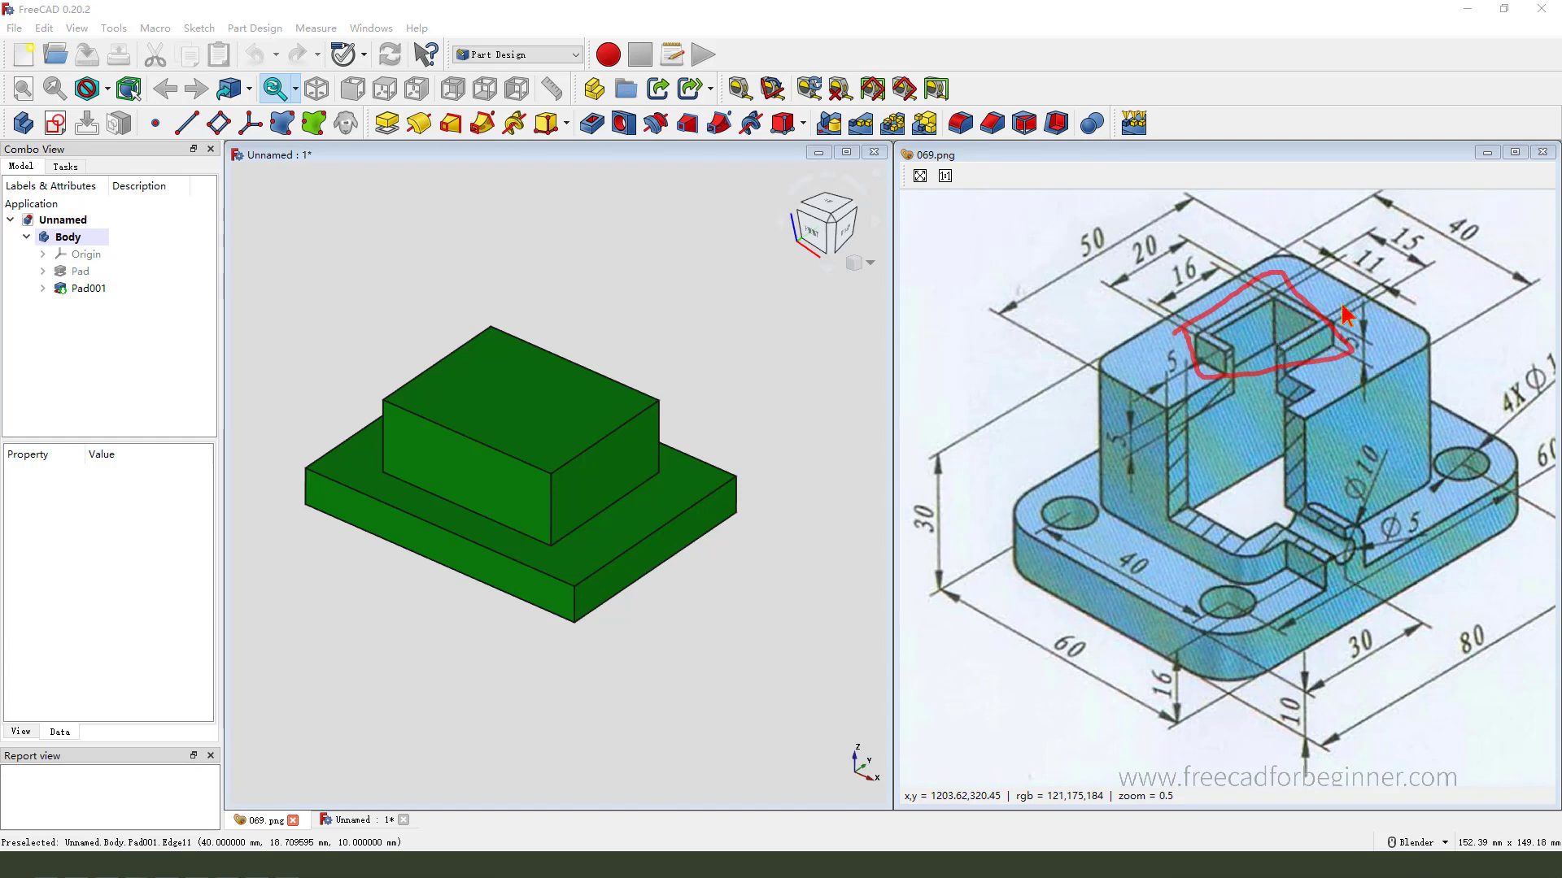
pyautogui.moveTo(1273, 302); pyautogui.dragTo(1357, 253)
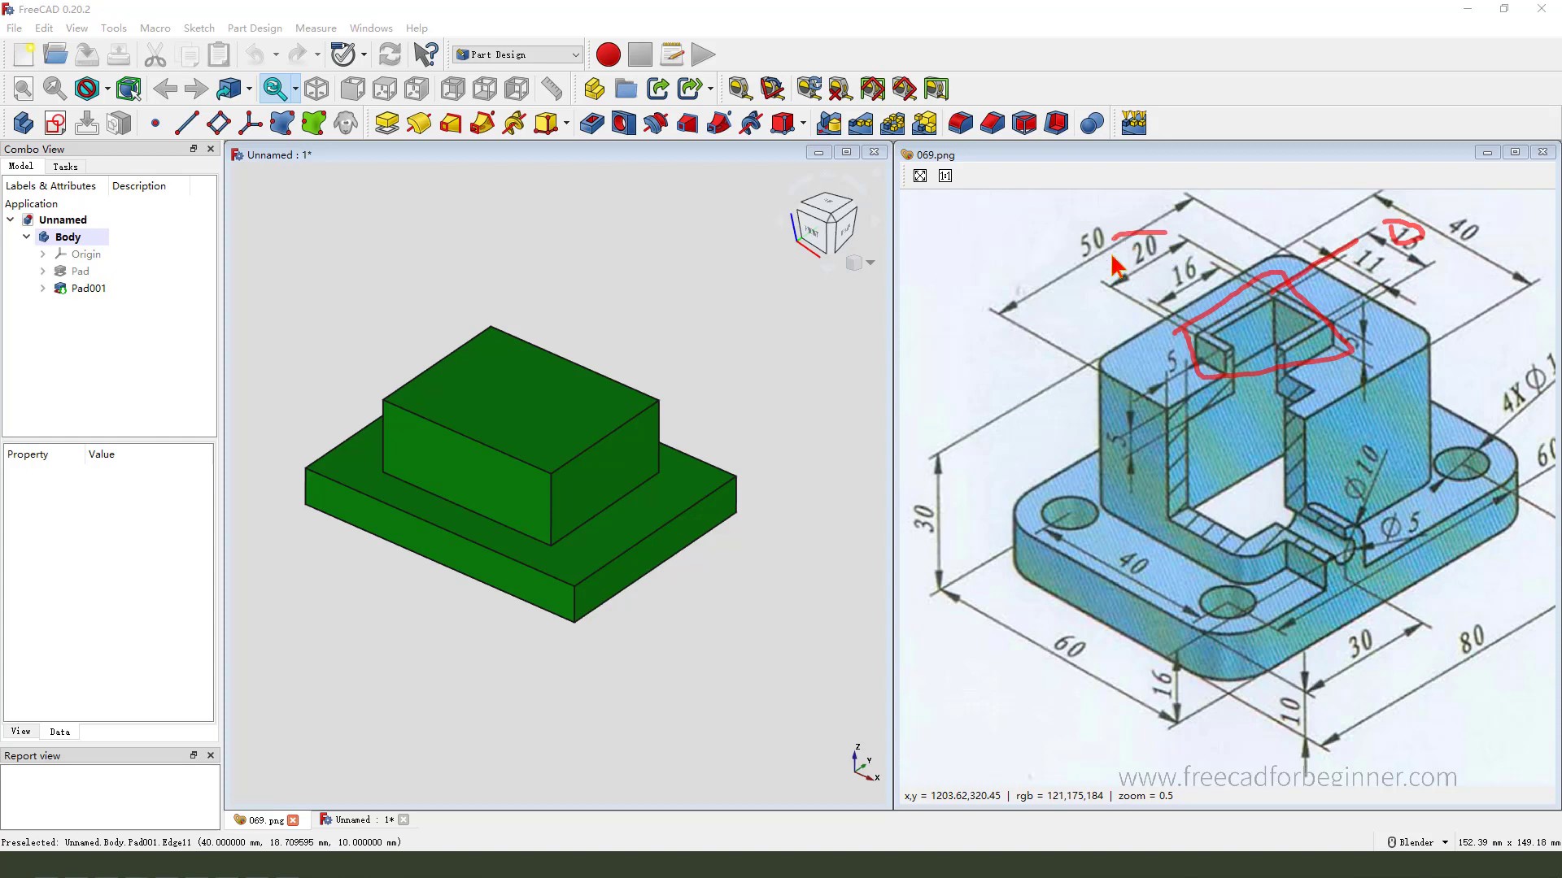
pyautogui.moveTo(1112, 256); pyautogui.dragTo(1169, 248)
# Create a sketch on the XY plane, switch to section view and draw an origin-centred rectangle about 29 by 30 mm.
pyautogui.click(55, 124)
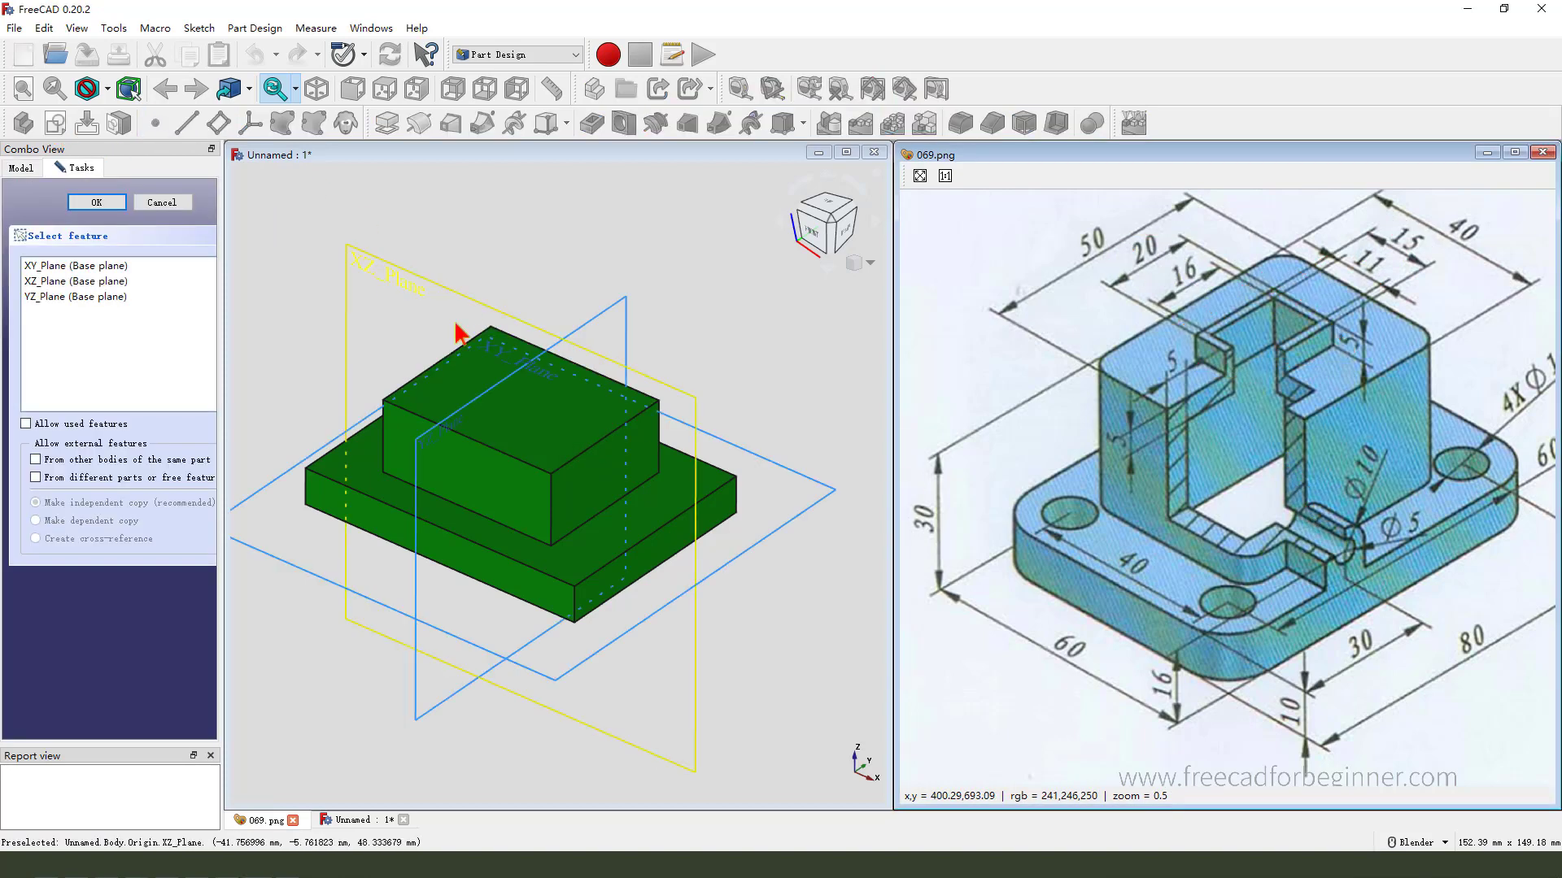
pyautogui.moveTo(459, 334); pyautogui.dragTo(553, 334, button='middle')
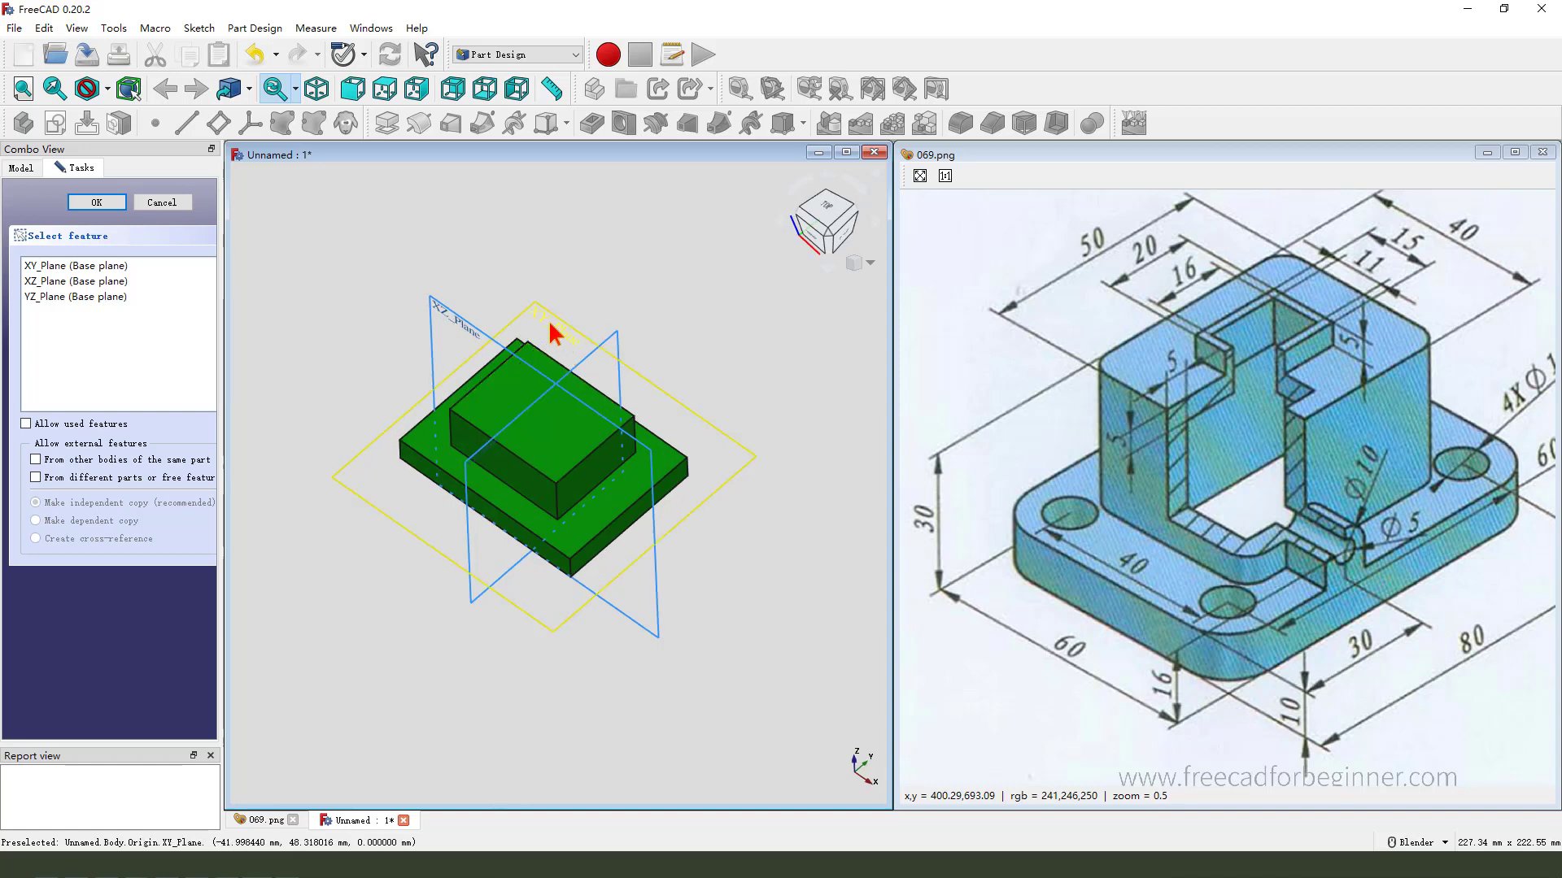
pyautogui.click(551, 329)
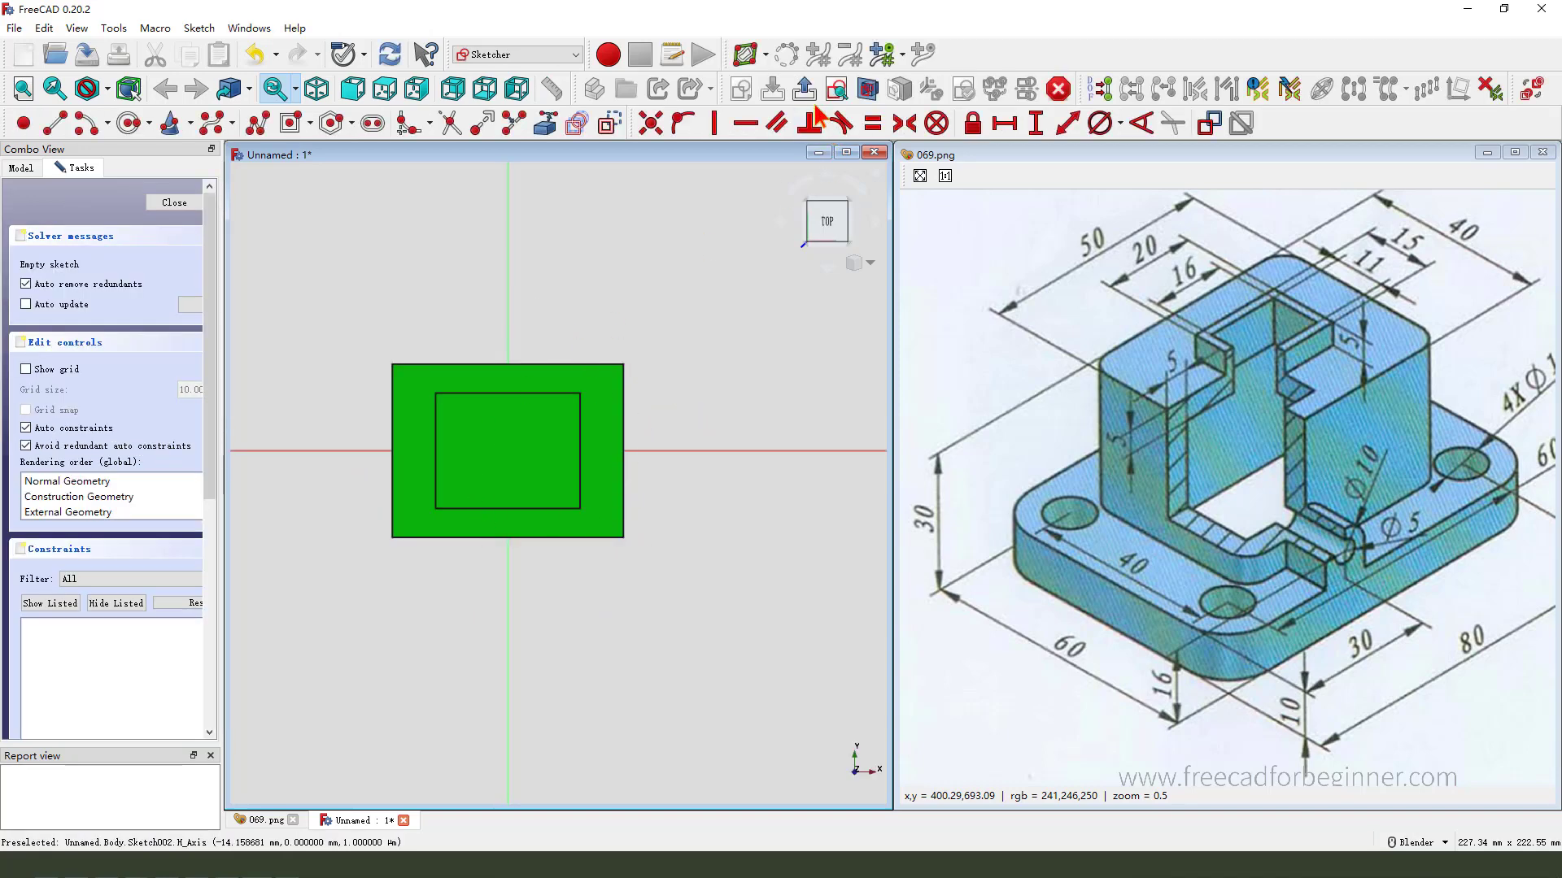
pyautogui.click(869, 89)
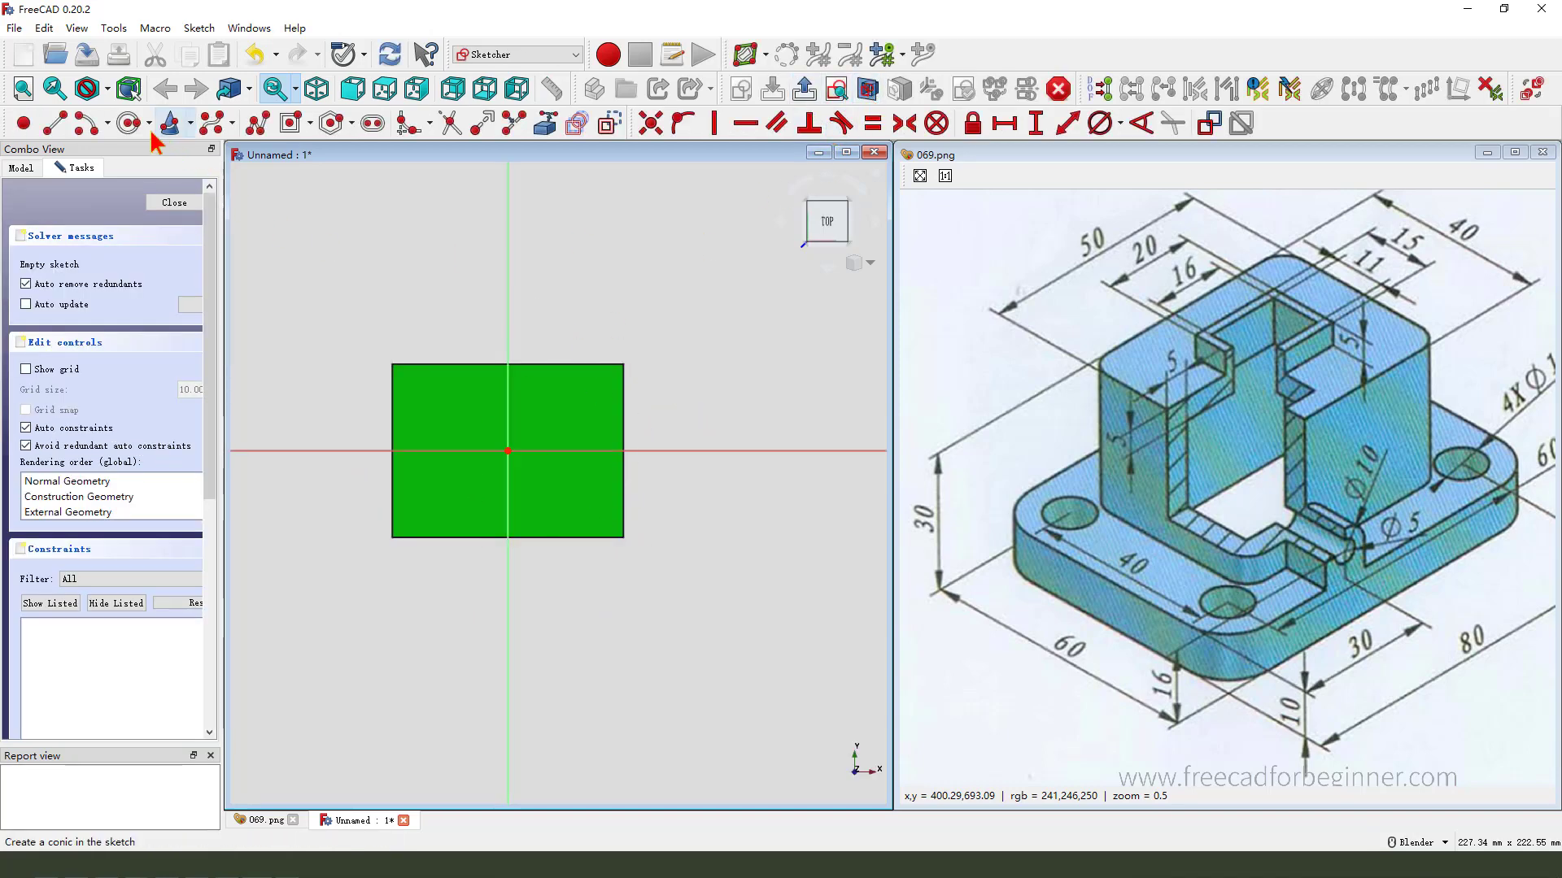
pyautogui.click(294, 125)
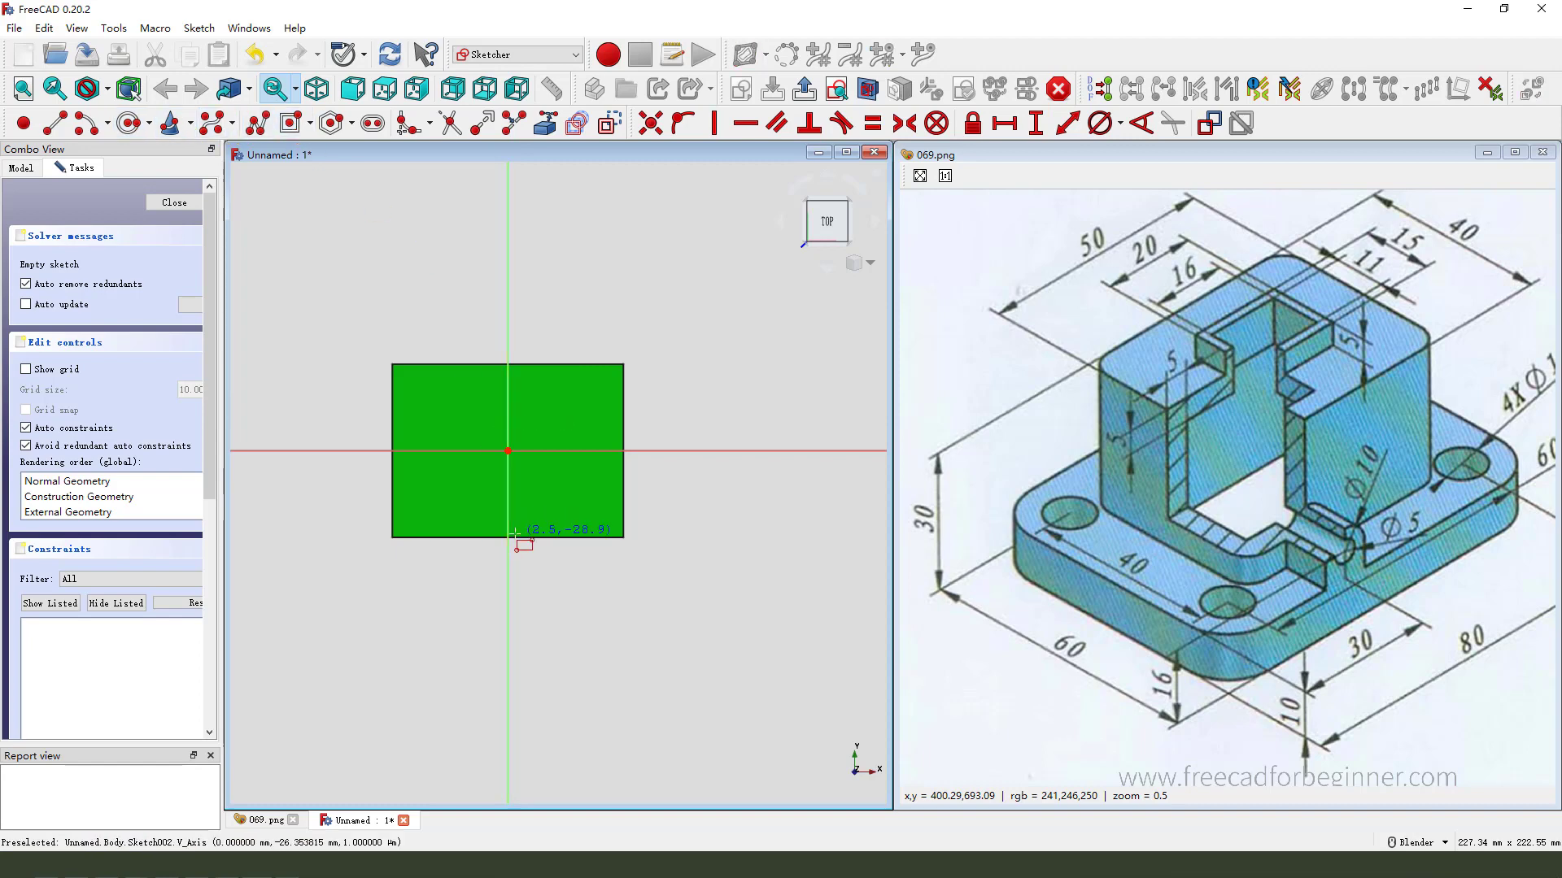
pyautogui.click(508, 451)
pyautogui.click(550, 494)
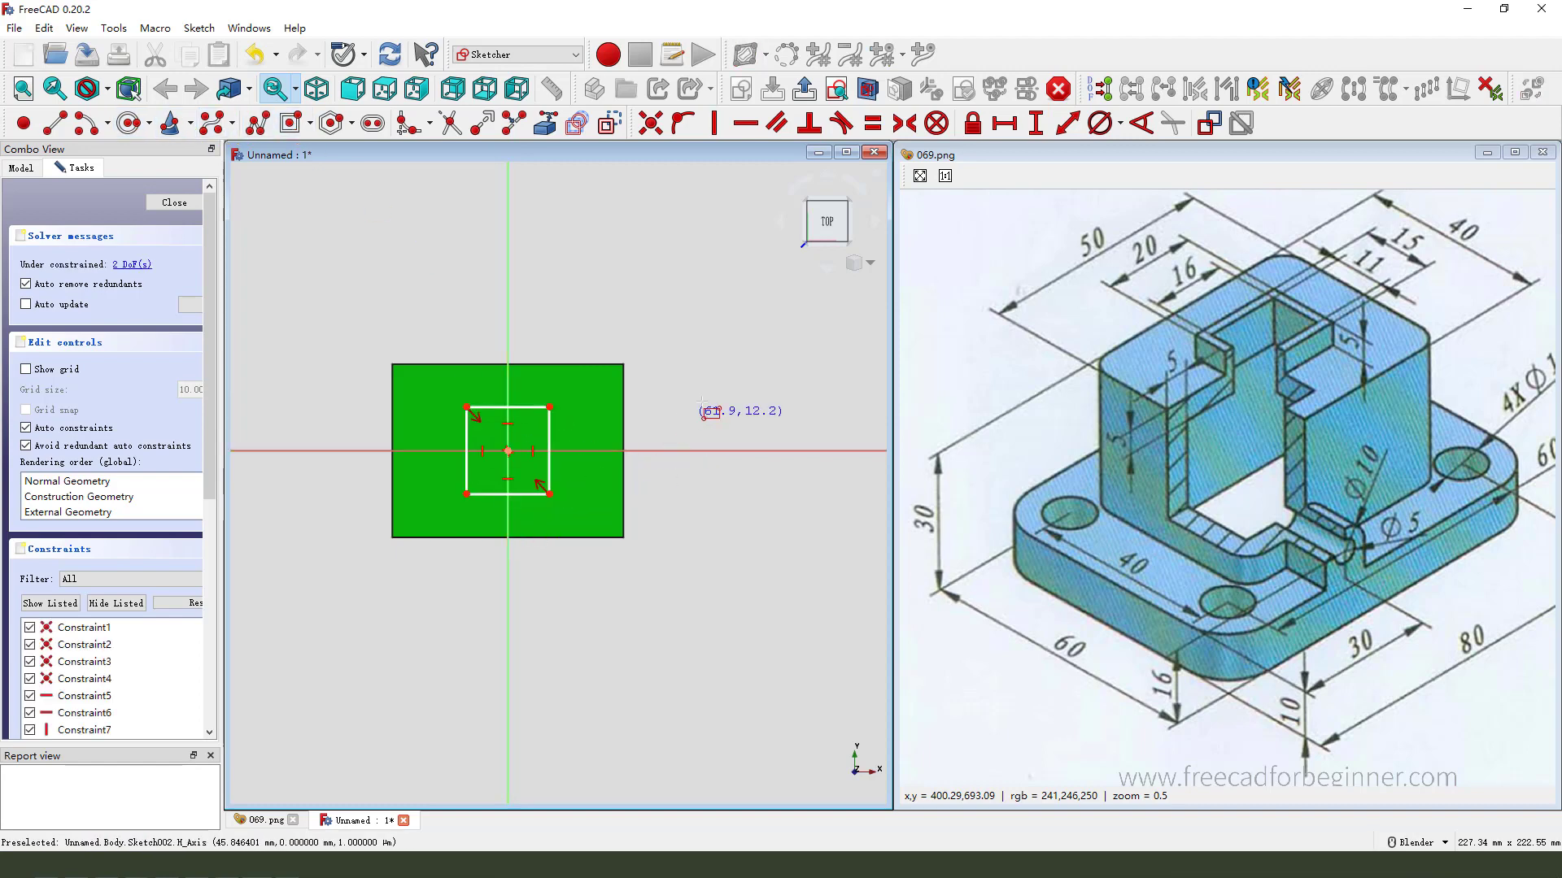
# Constrain the centred rectangle to 20 mm wide and 15 mm high.
pyautogui.click(512, 407)
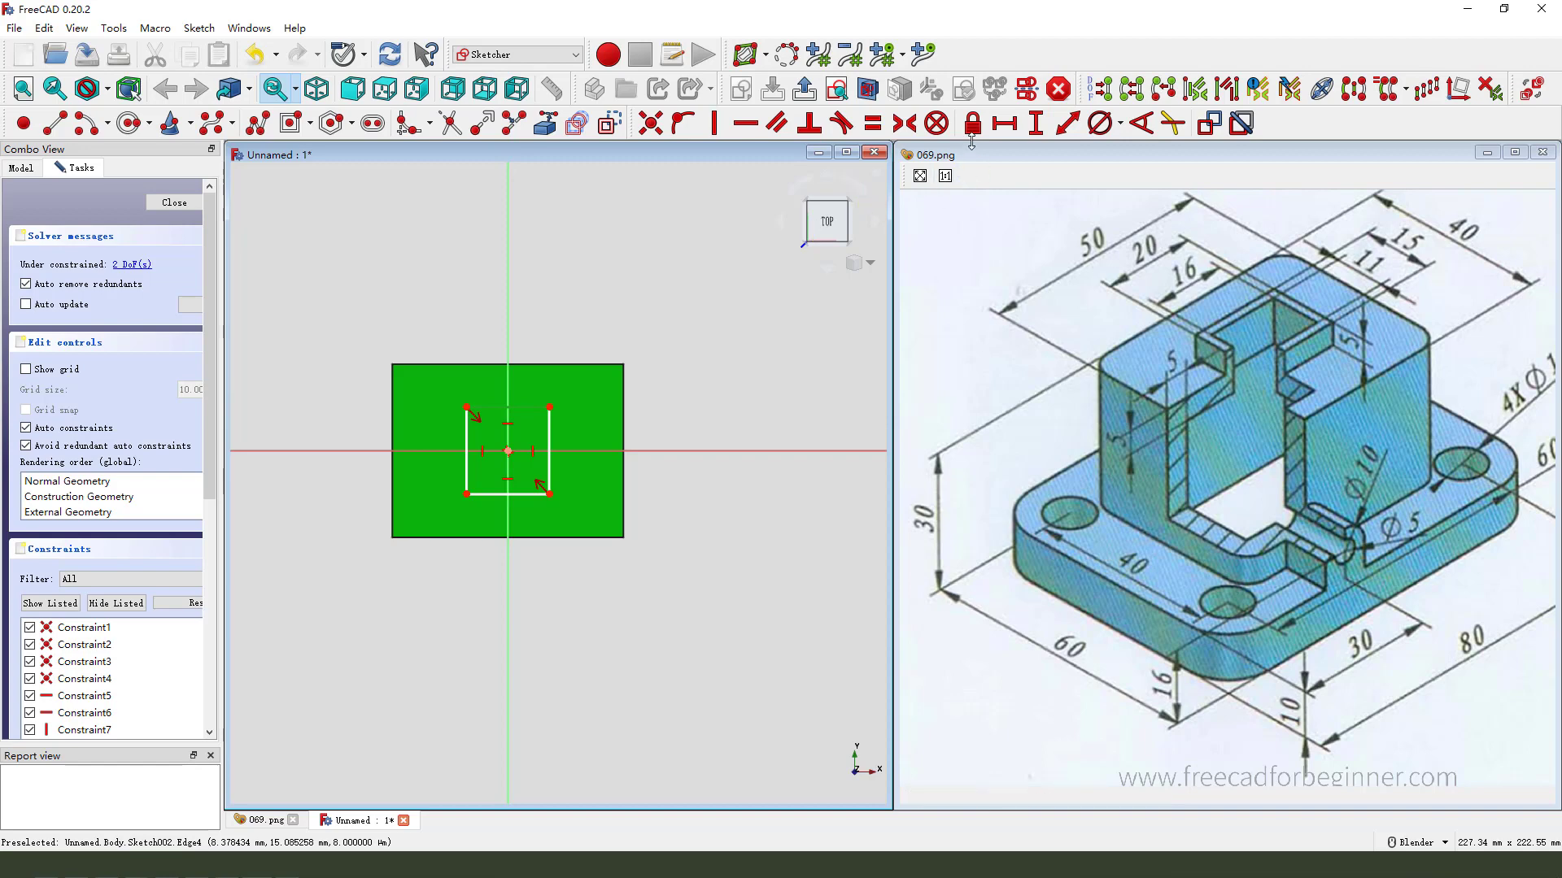
pyautogui.click(1006, 126)
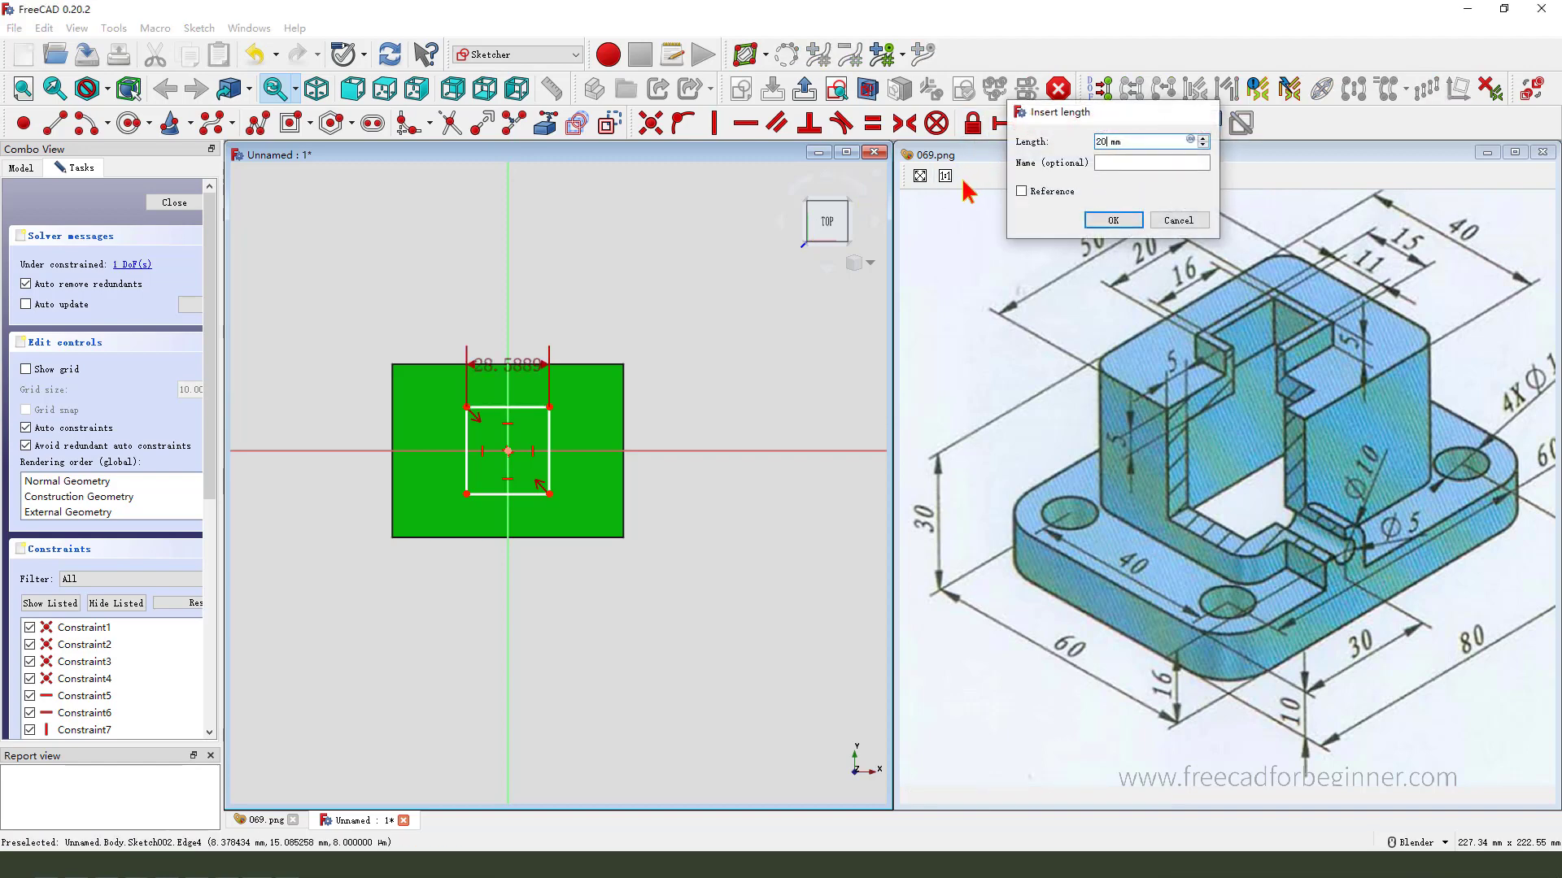
pyautogui.press('Return')
pyautogui.click(540, 449)
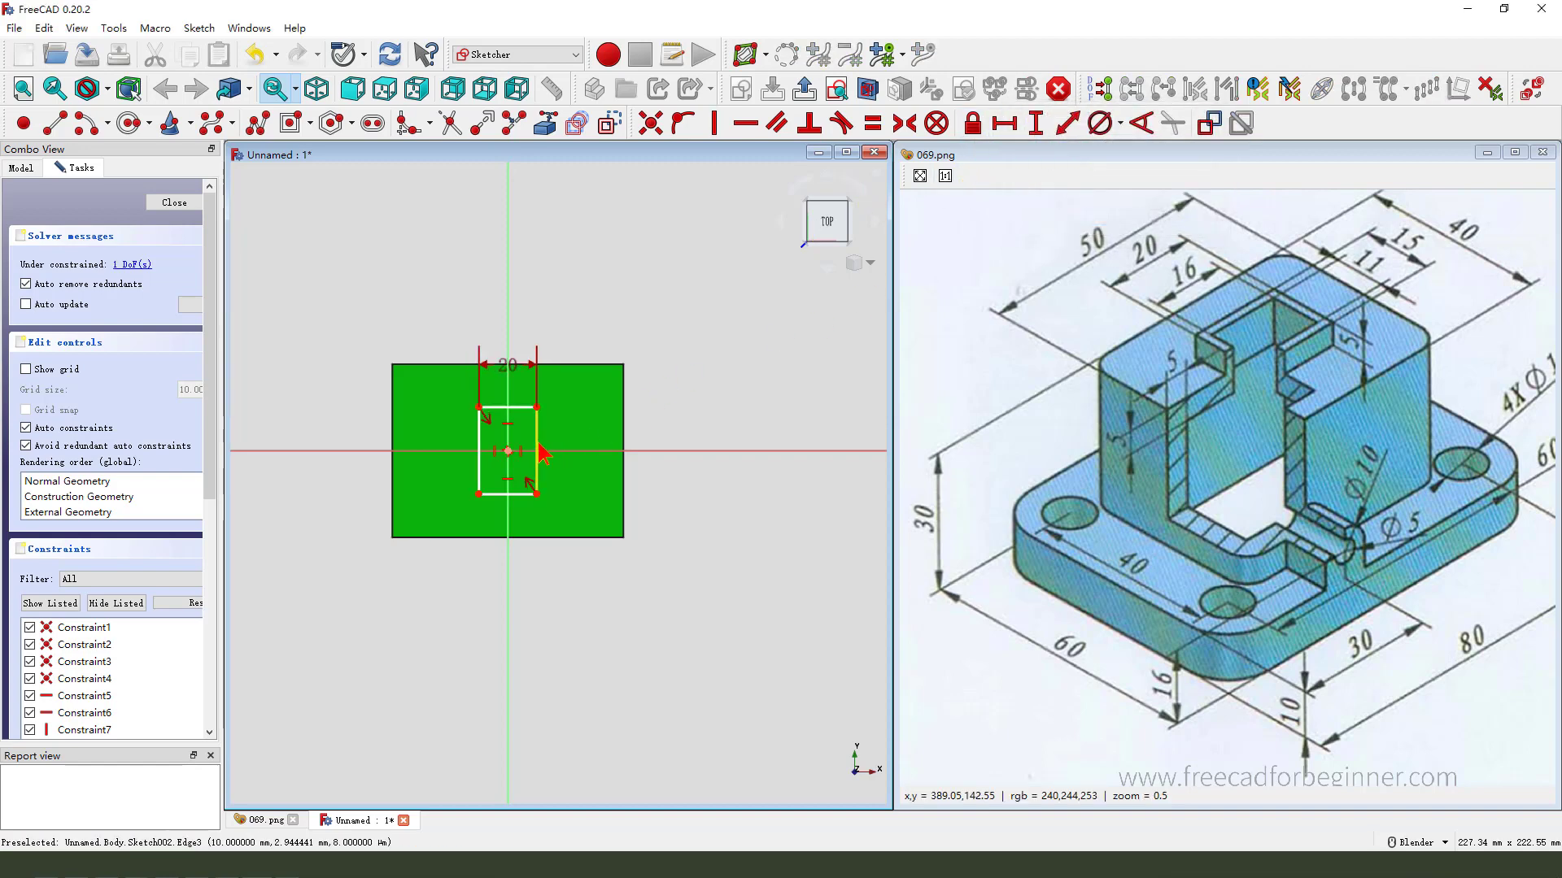
pyautogui.click(1036, 123)
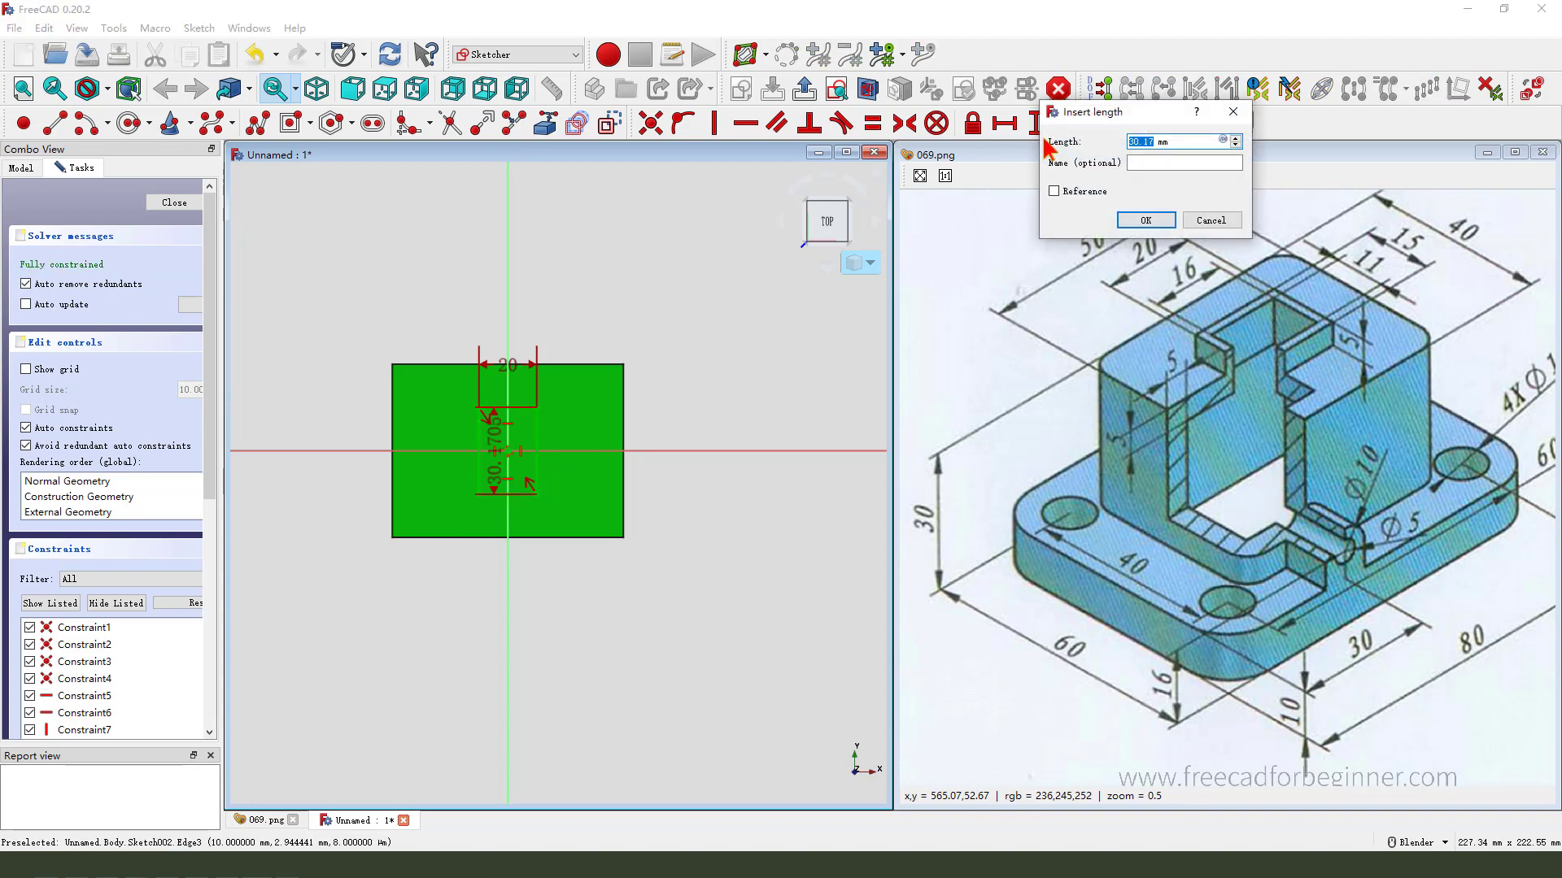
pyautogui.write('15')
pyautogui.press('Return')
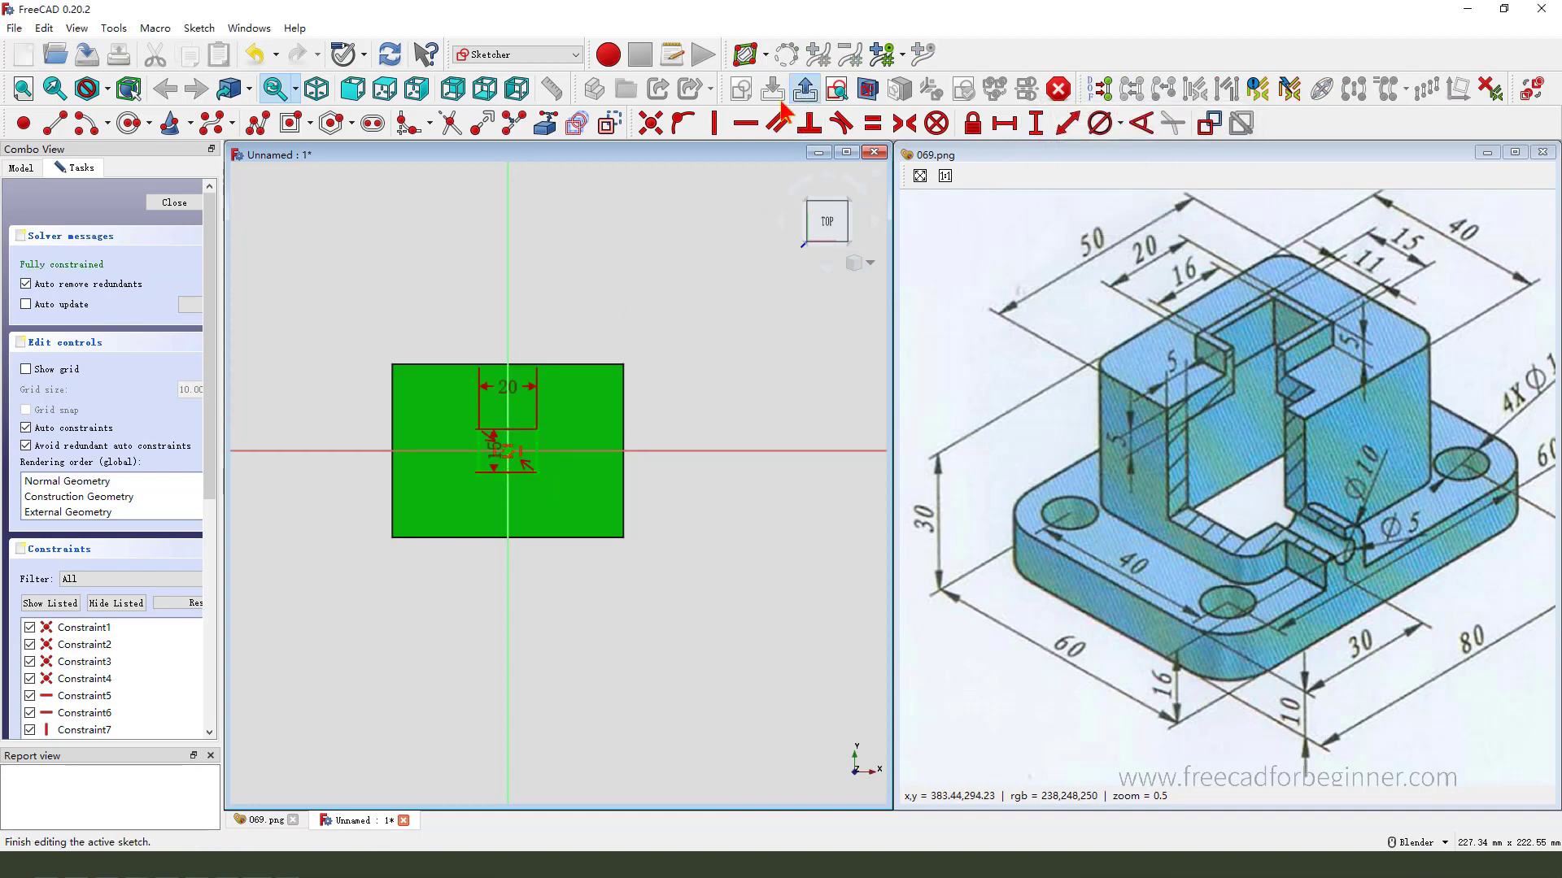
# Close the 20 by 15 mm rectangle's sketch and pad it with a length of 35 mm.
pyautogui.click(805, 88)
pyautogui.click(387, 123)
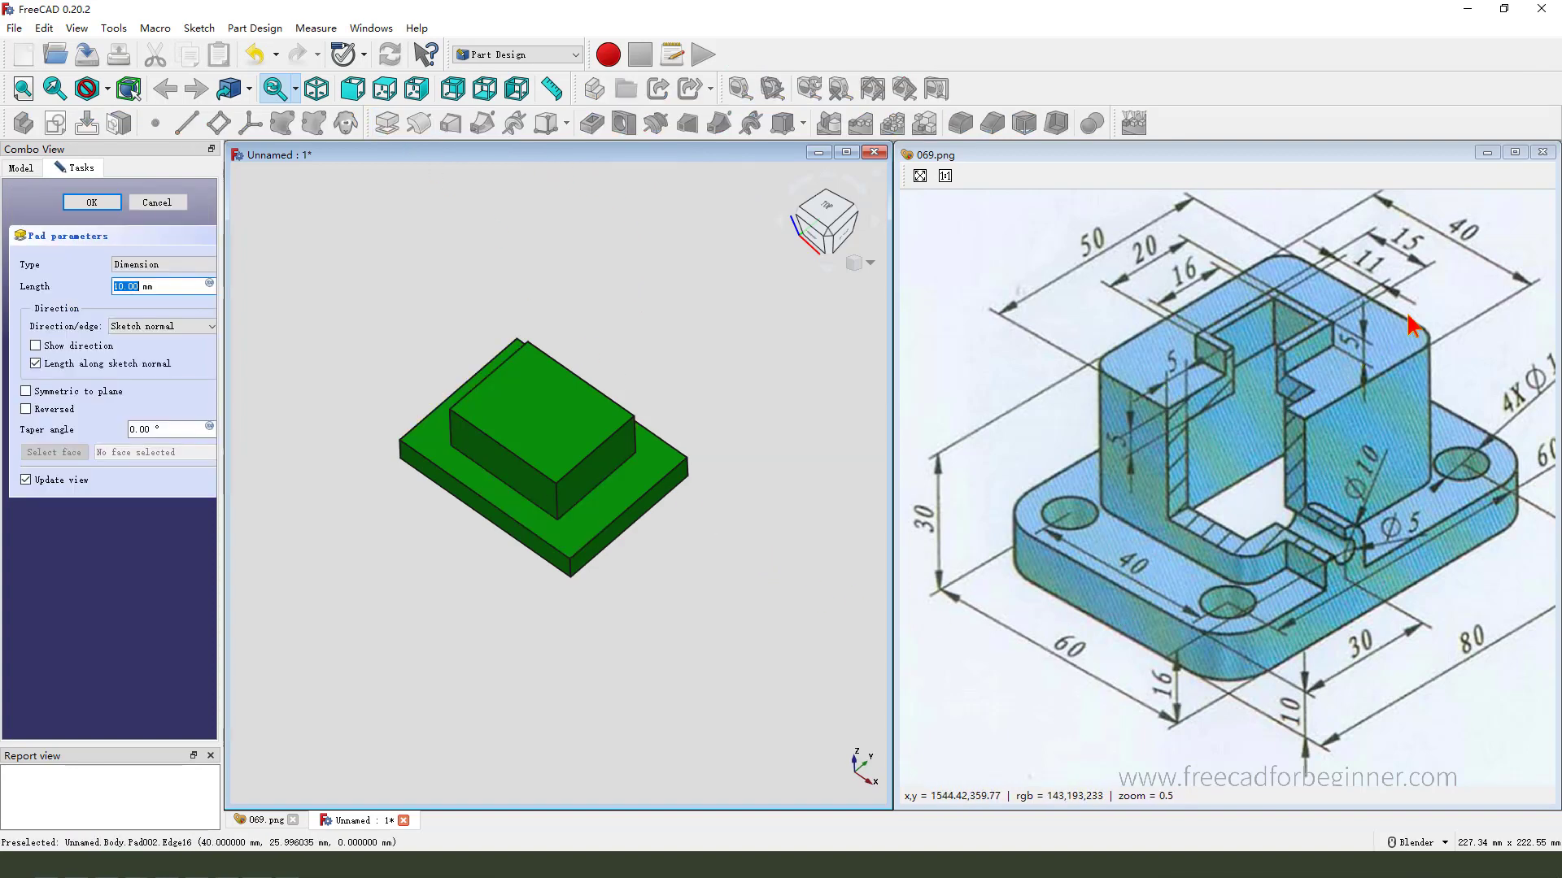
pyautogui.moveTo(1367, 317); pyautogui.dragTo(1340, 349)
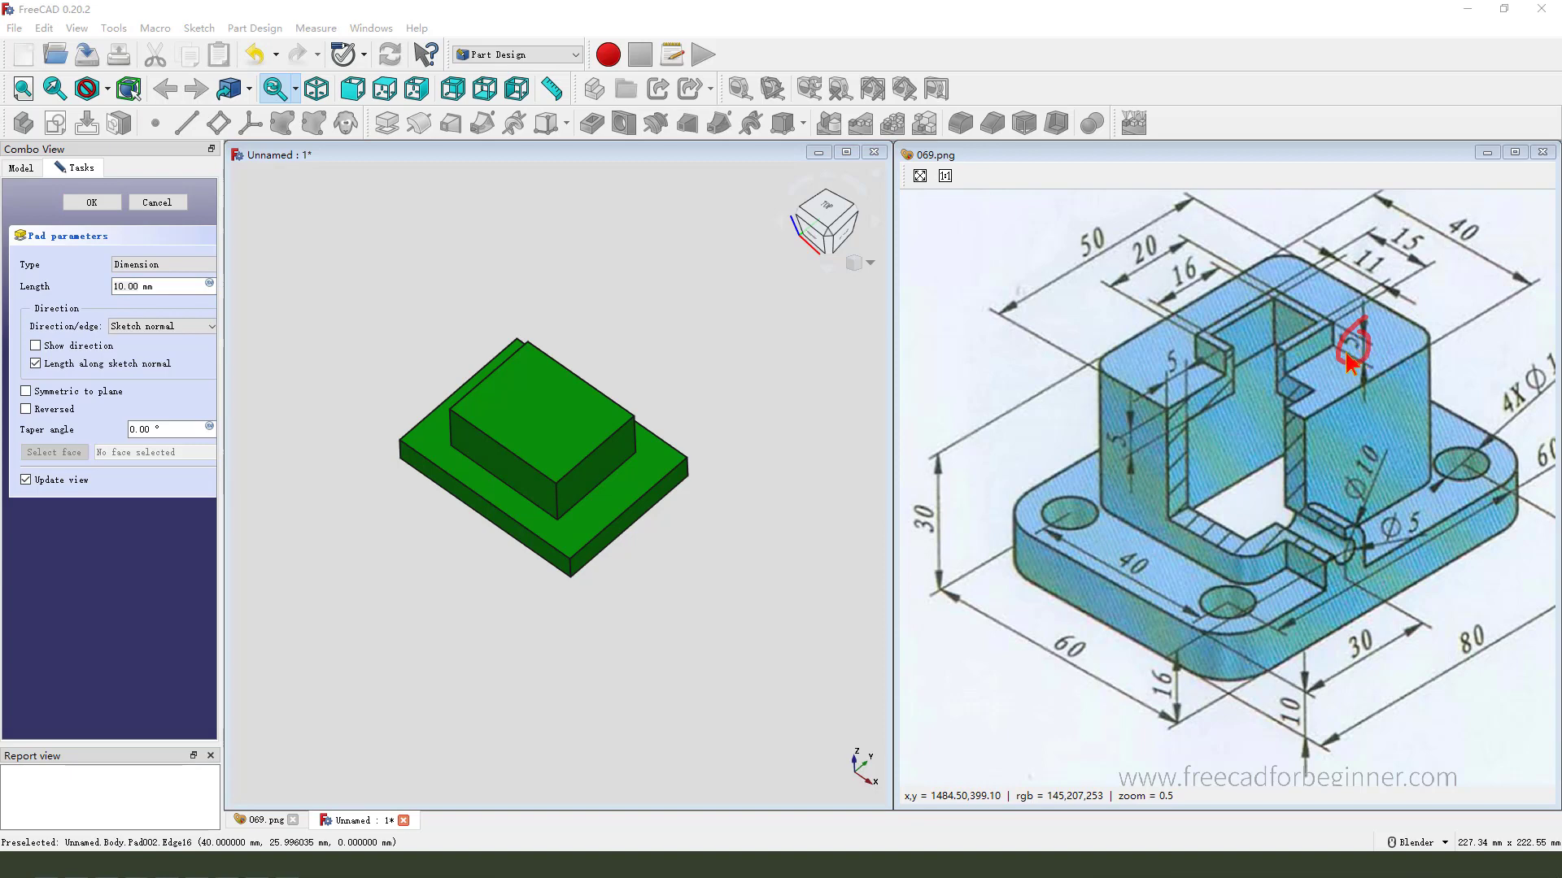
pyautogui.moveTo(924, 500)
pyautogui.mouseDown()
pyautogui.moveTo(968, 490)
pyautogui.moveTo(912, 488)
pyautogui.mouseUp()
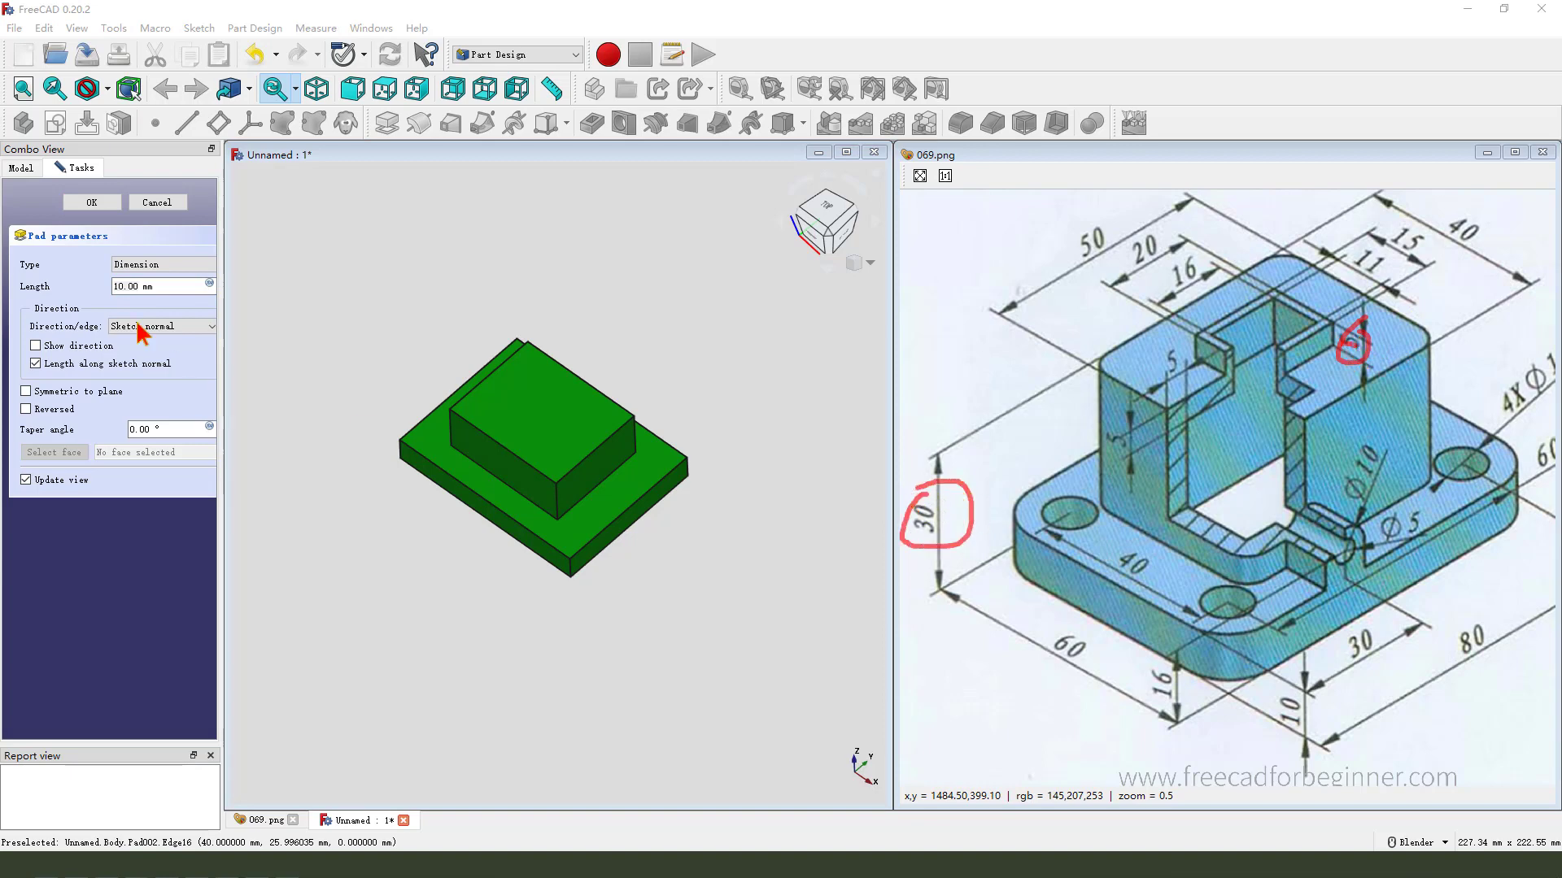
pyautogui.press('Escape')
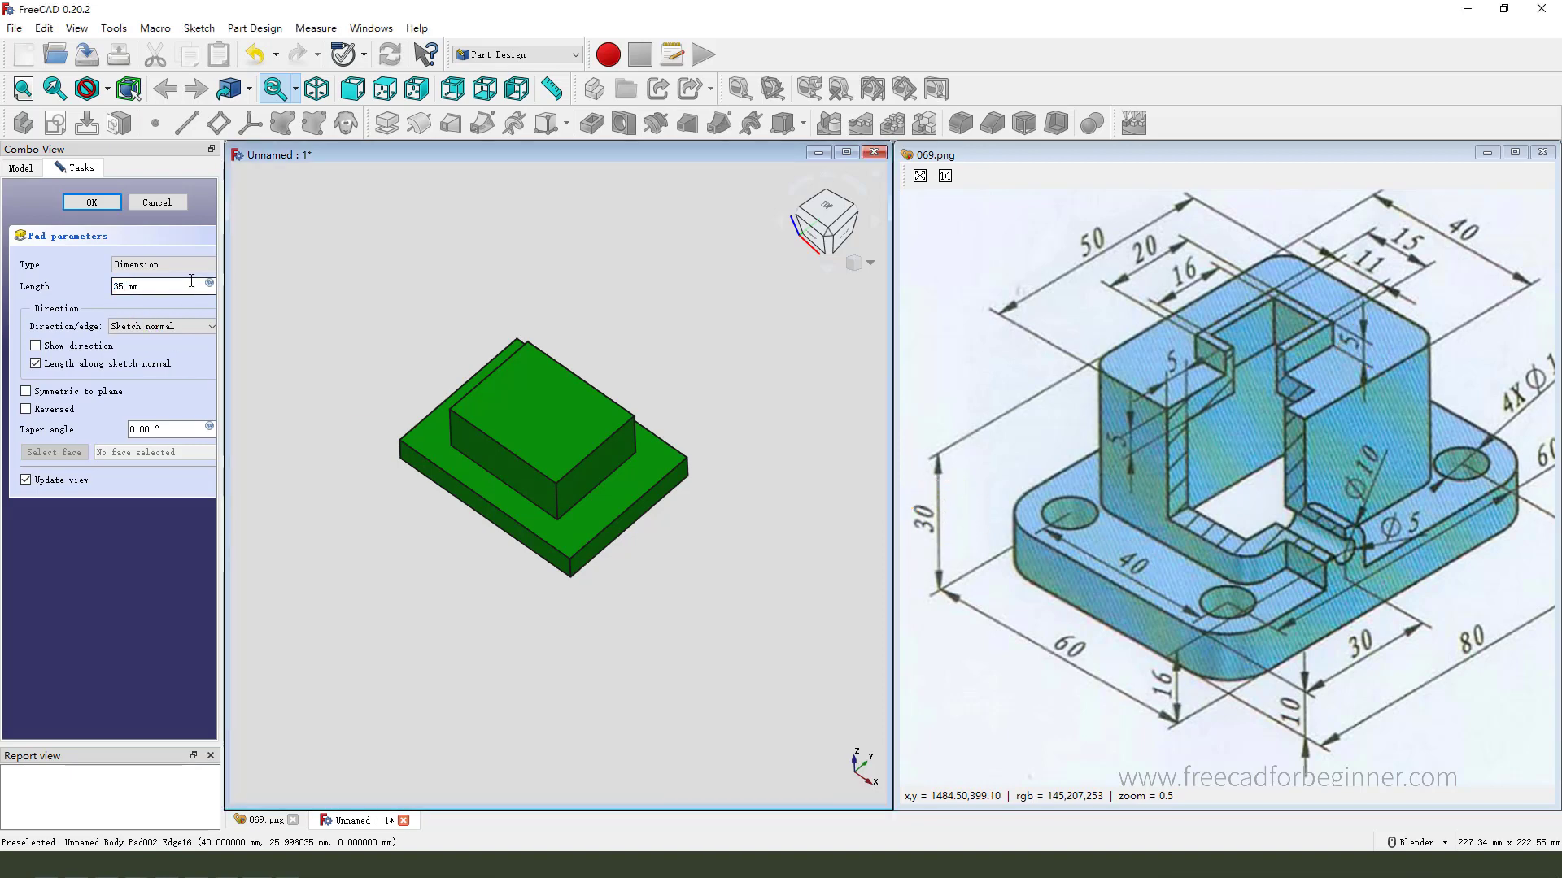
pyautogui.moveTo(650, 509); pyautogui.dragTo(665, 488, button='middle')
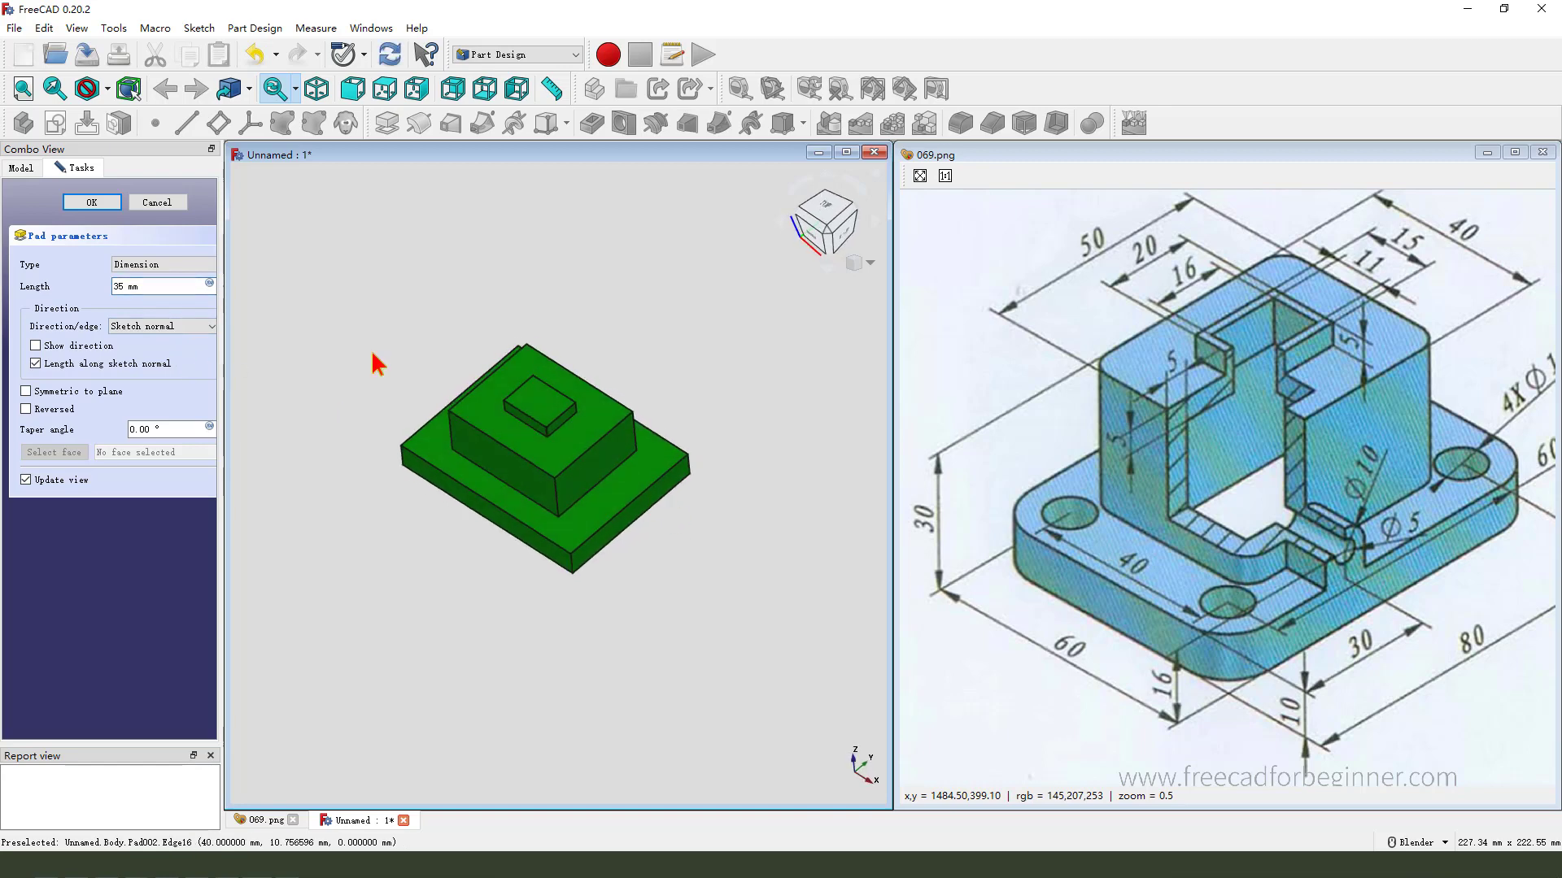
pyautogui.click(90, 203)
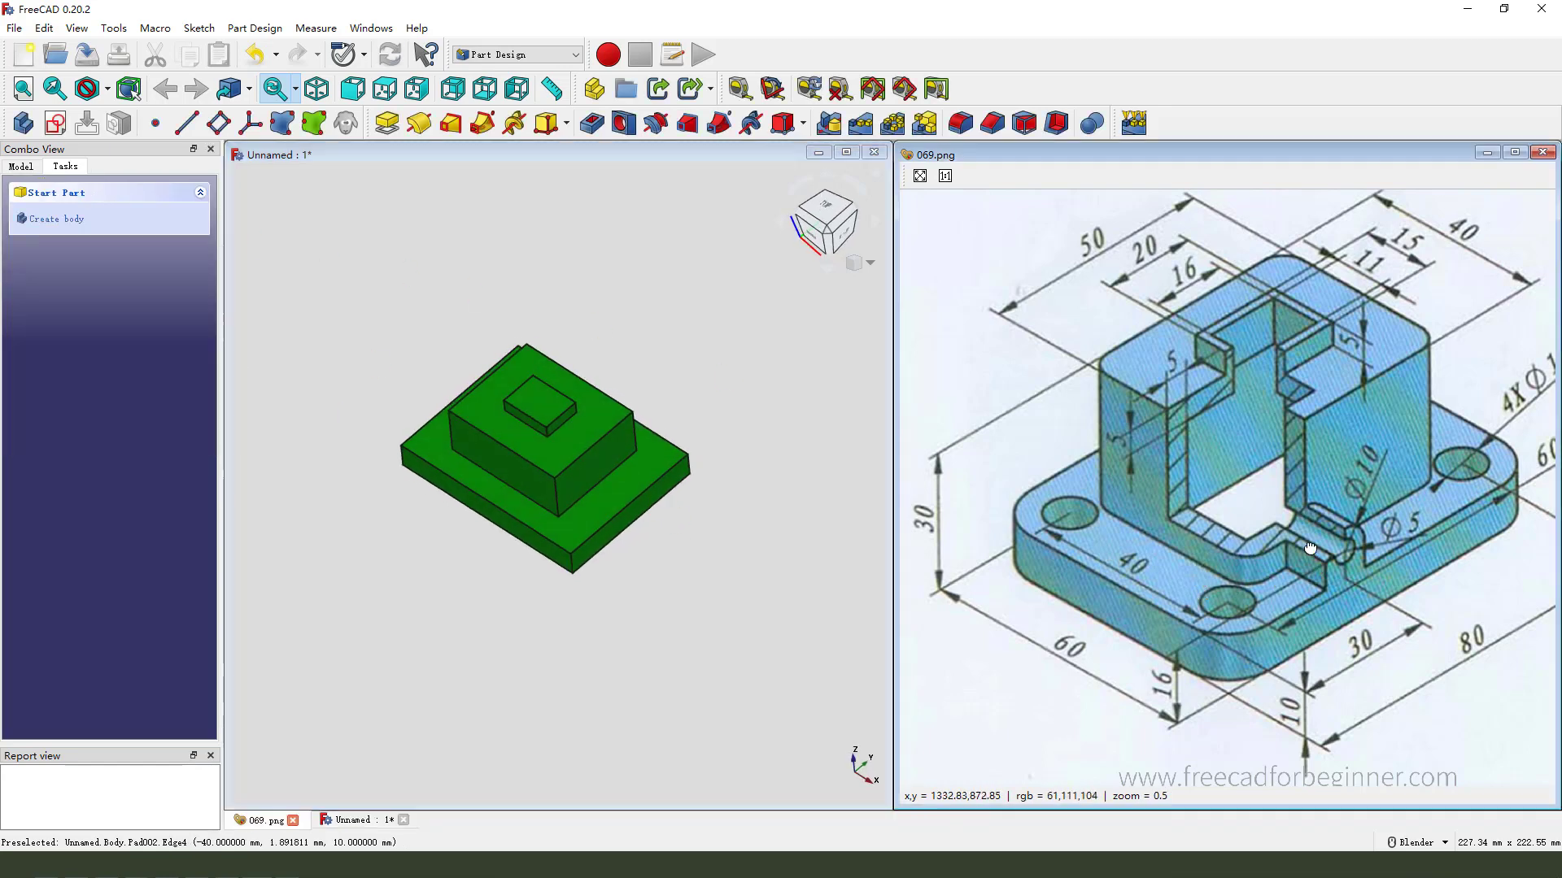
pyautogui.moveTo(1314, 555); pyautogui.dragTo(1276, 552)
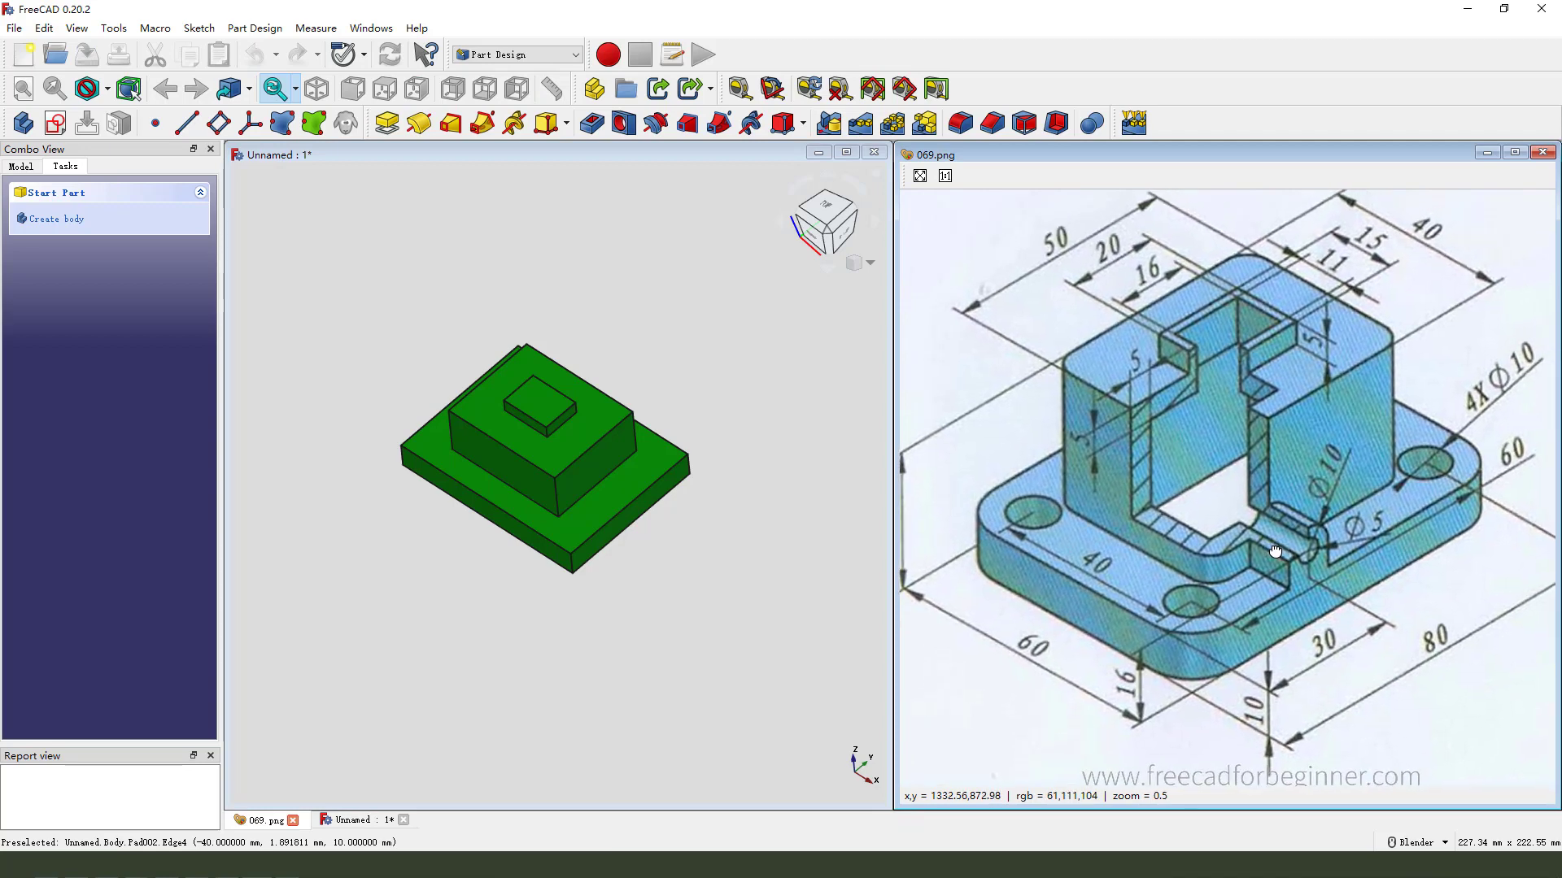
pyautogui.hotkey('ctrl', '2')
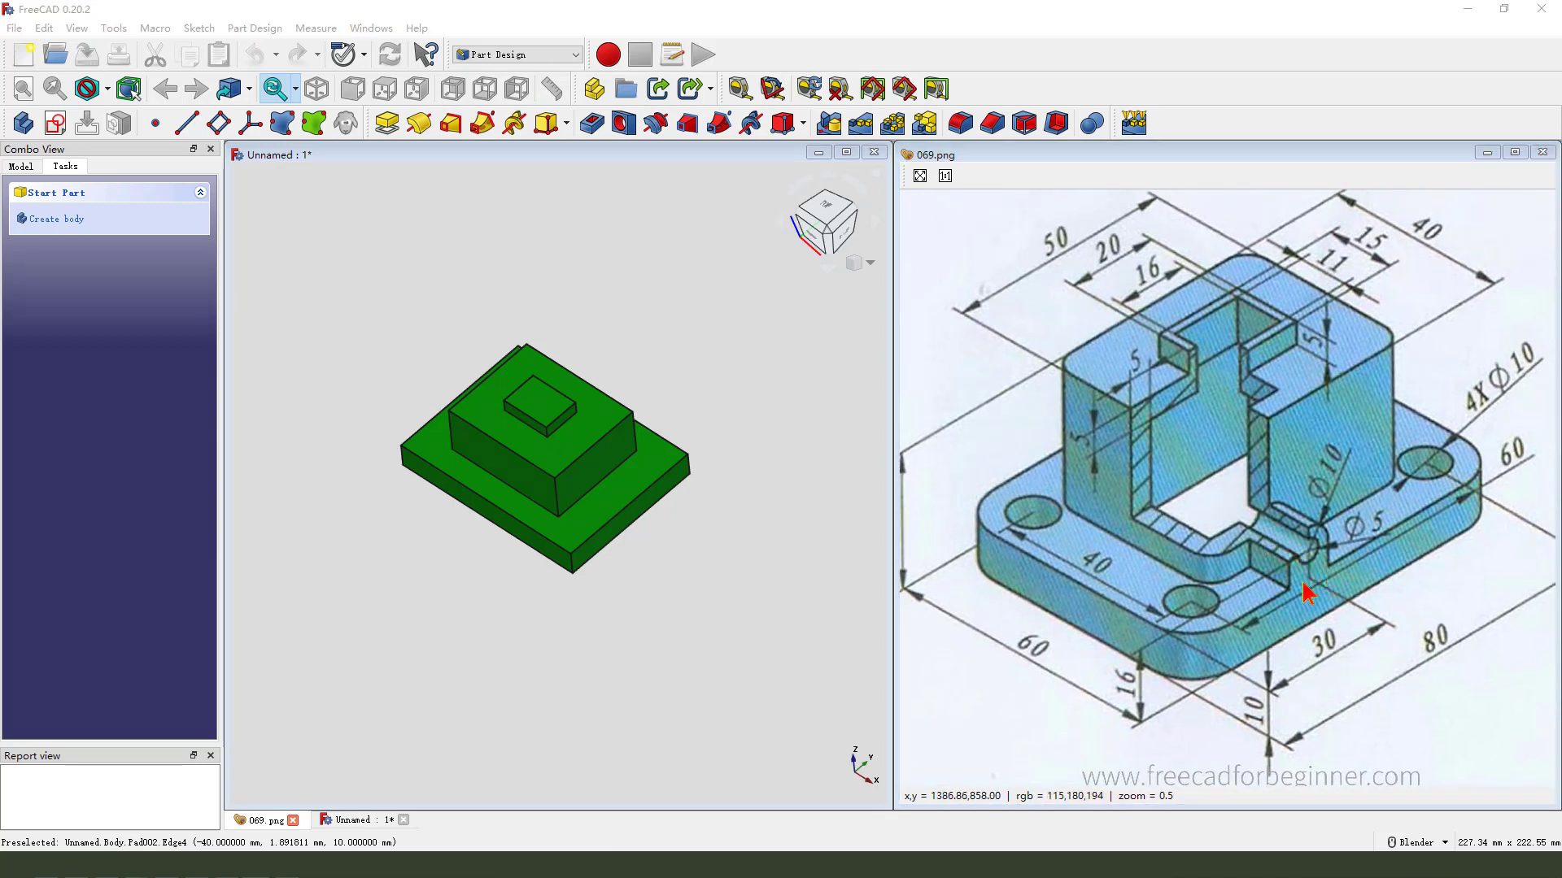
pyautogui.moveTo(1341, 567); pyautogui.dragTo(1275, 564)
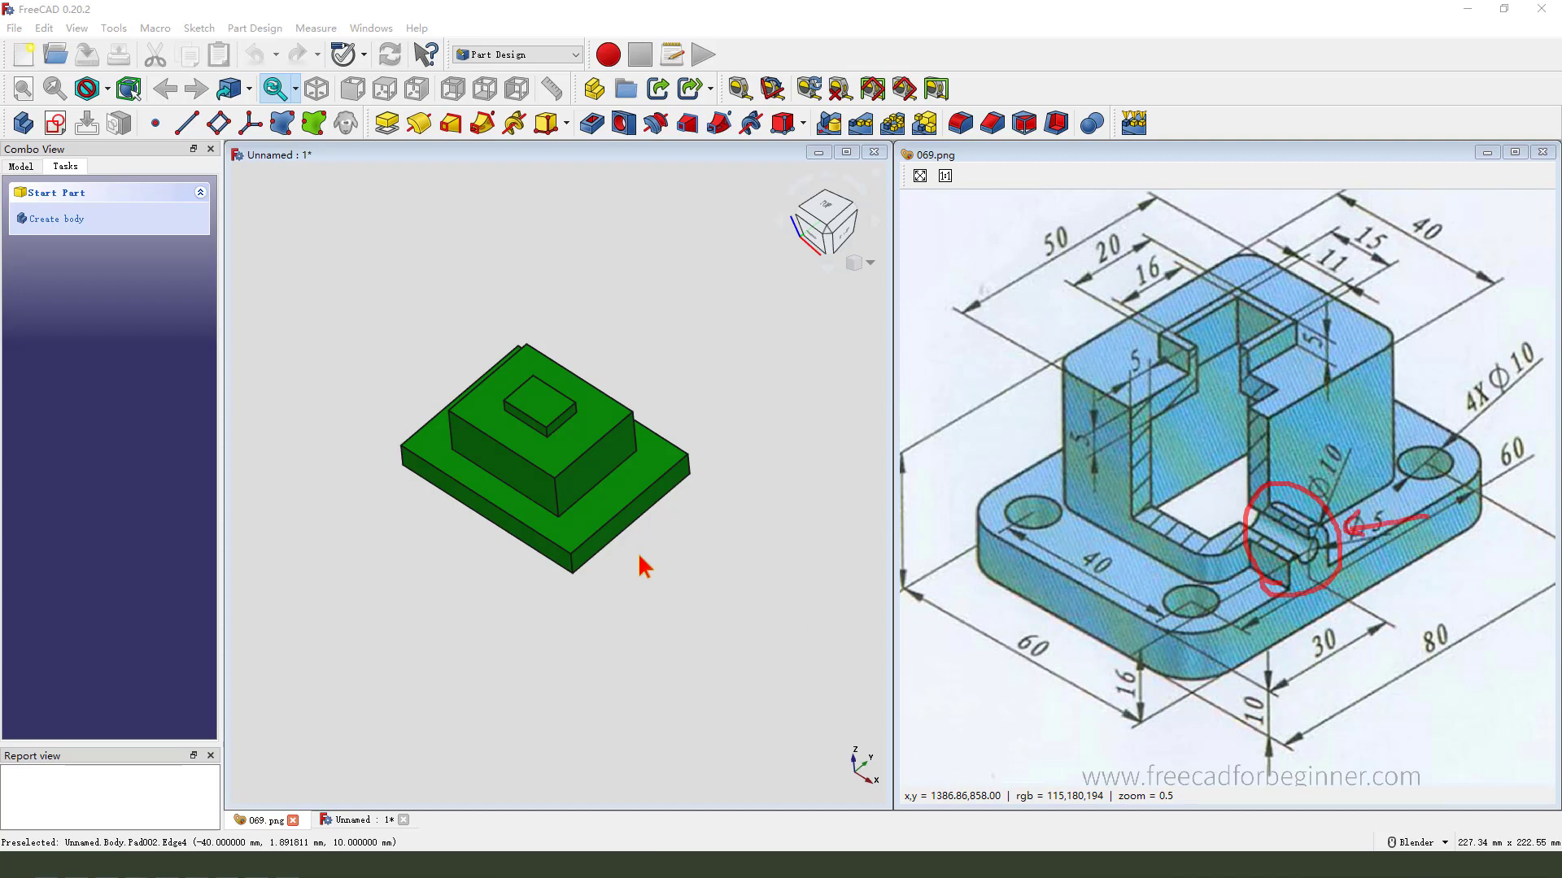
pyautogui.press('e')
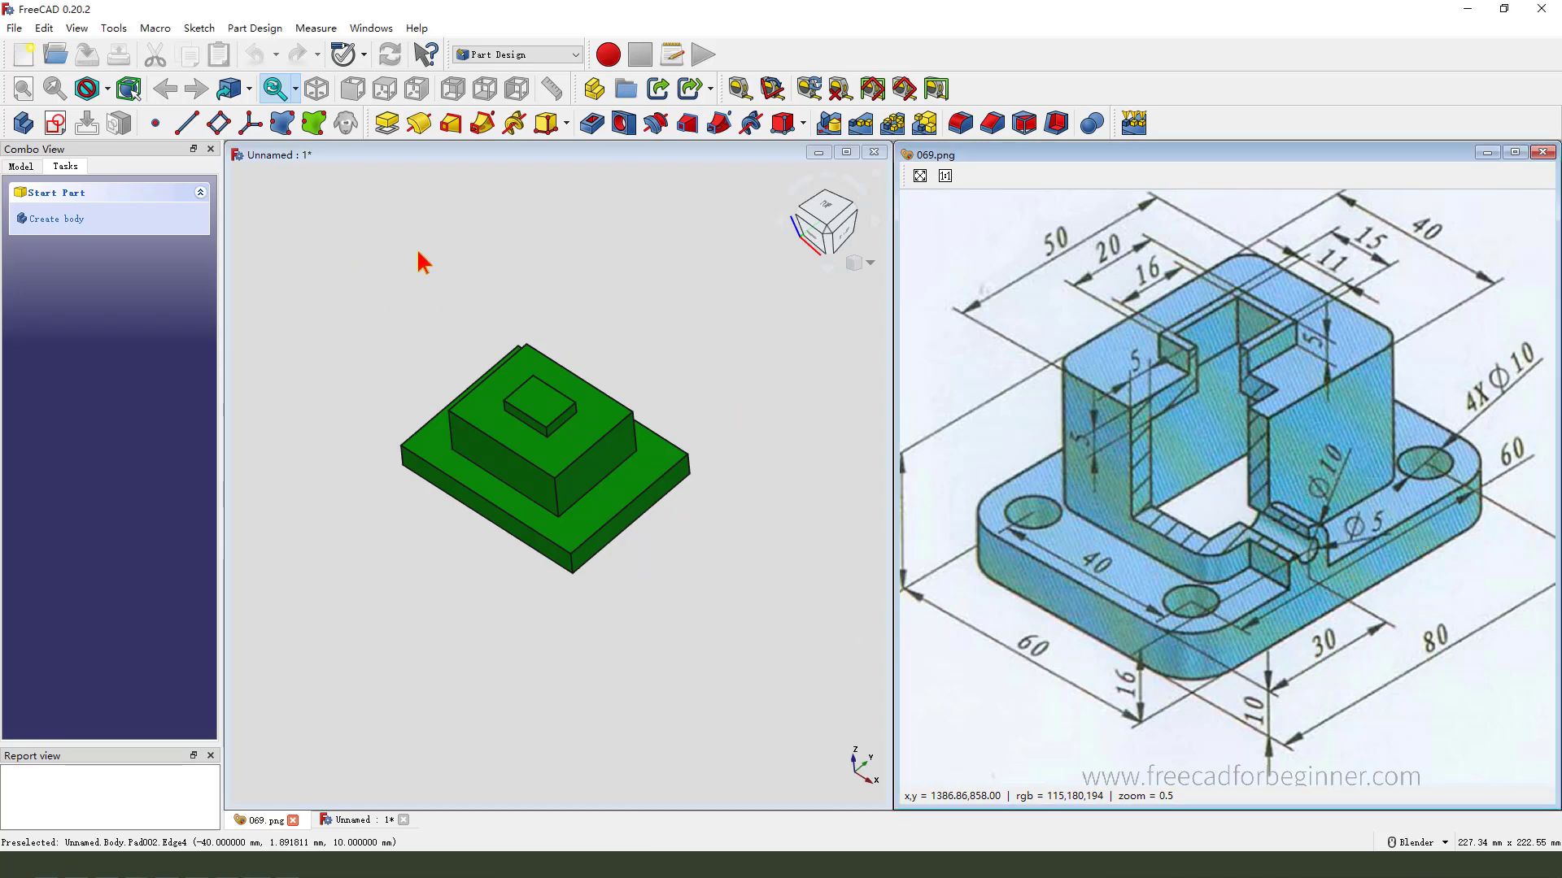
# Create a sketch on the XZ plane in section view and draw a vertical slot about 12 mm long, rising from the horizontal axis beside the origin.
pyautogui.click(55, 125)
pyautogui.moveTo(402, 313); pyautogui.dragTo(377, 335)
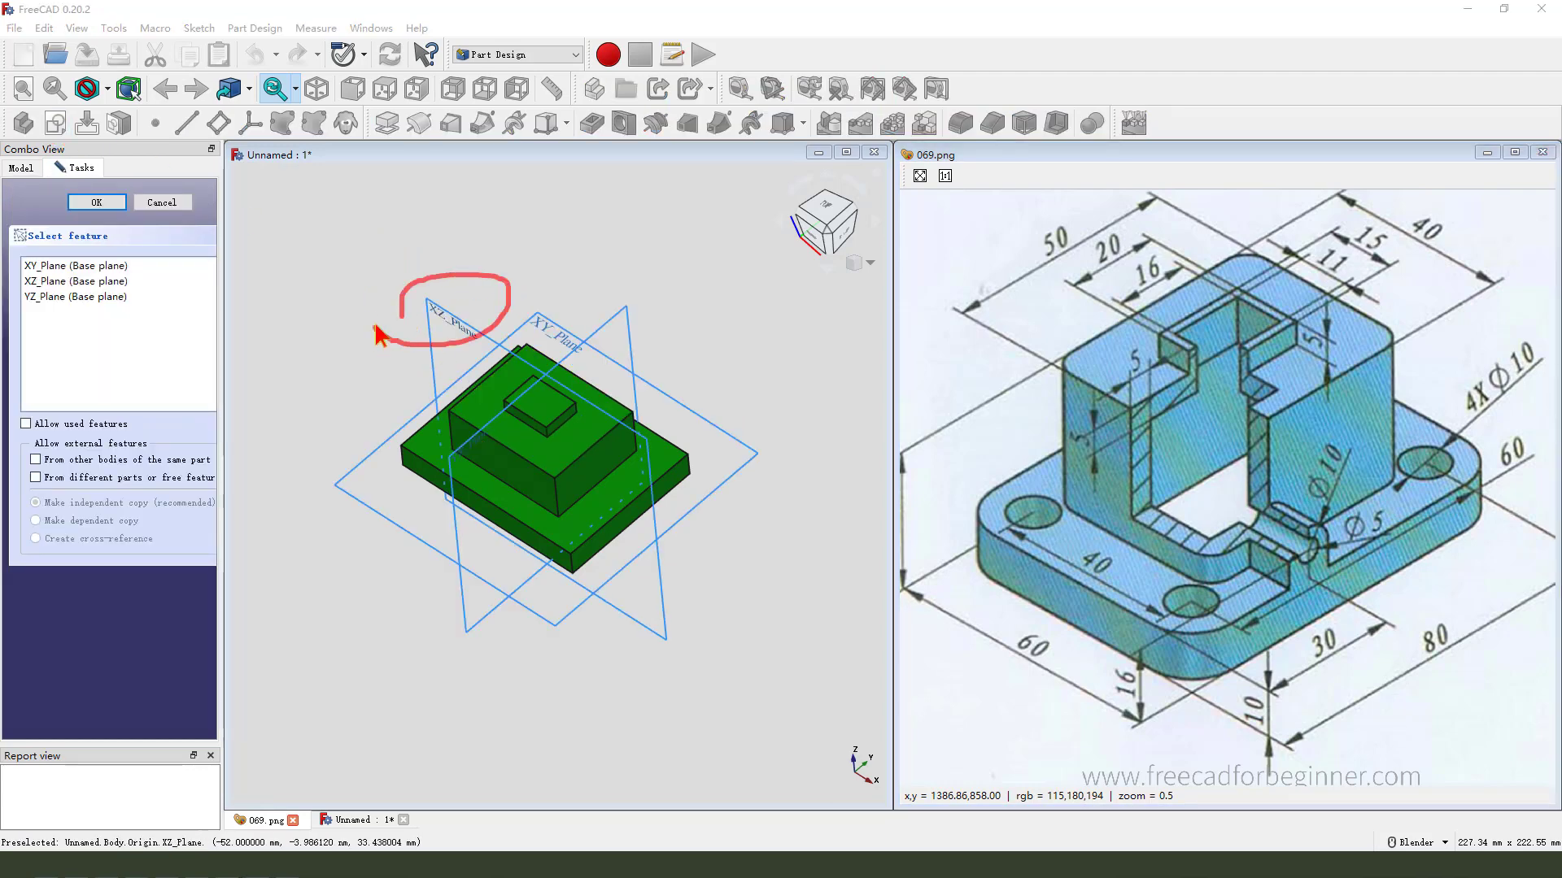
pyautogui.click(446, 317)
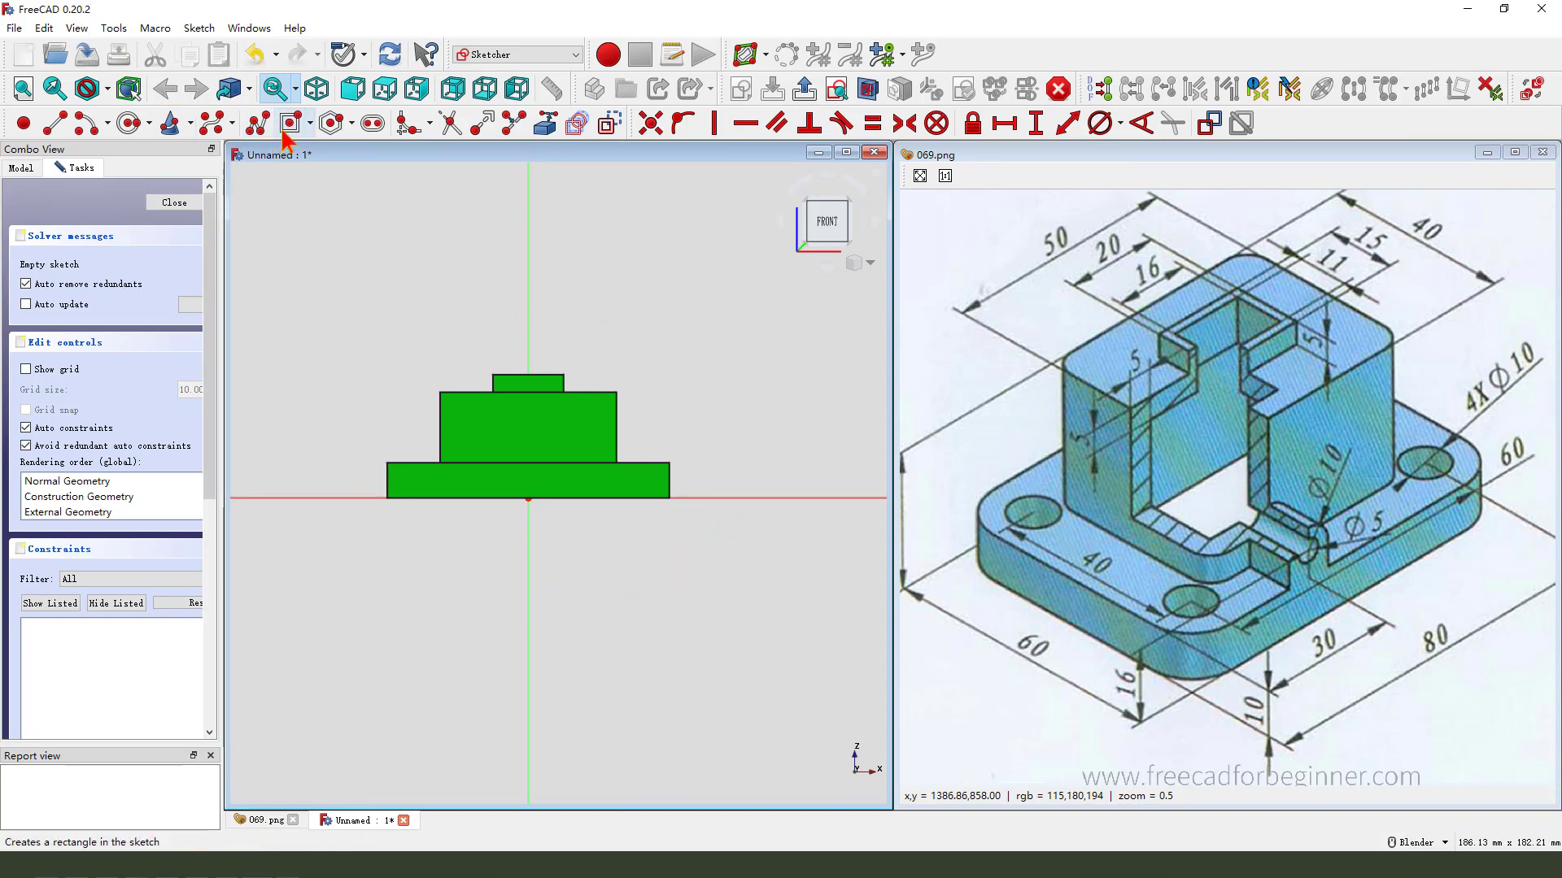
pyautogui.click(868, 89)
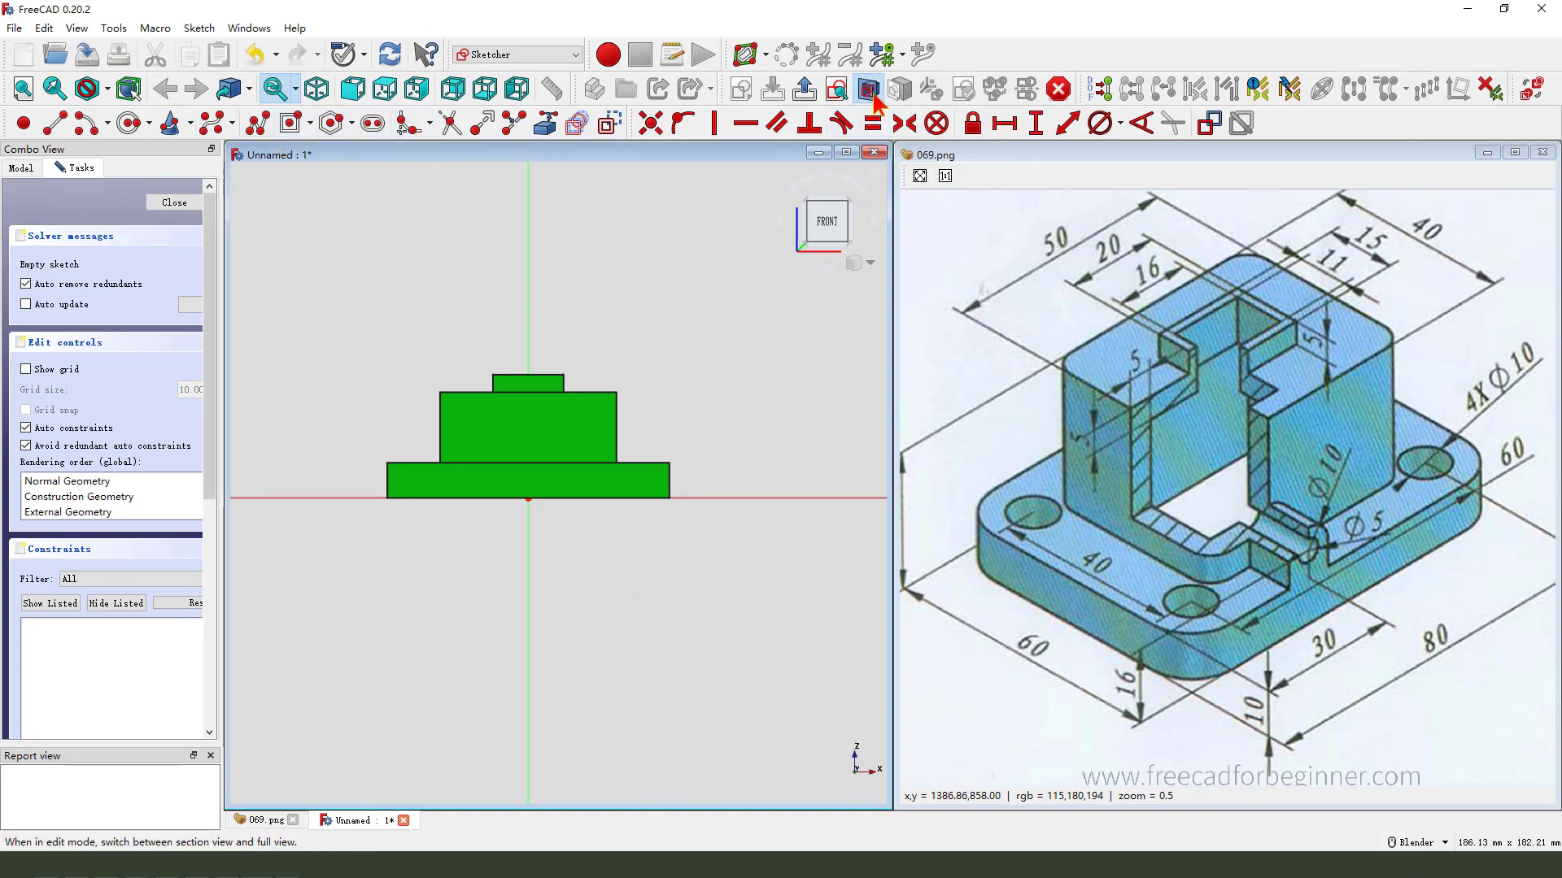
pyautogui.click(374, 128)
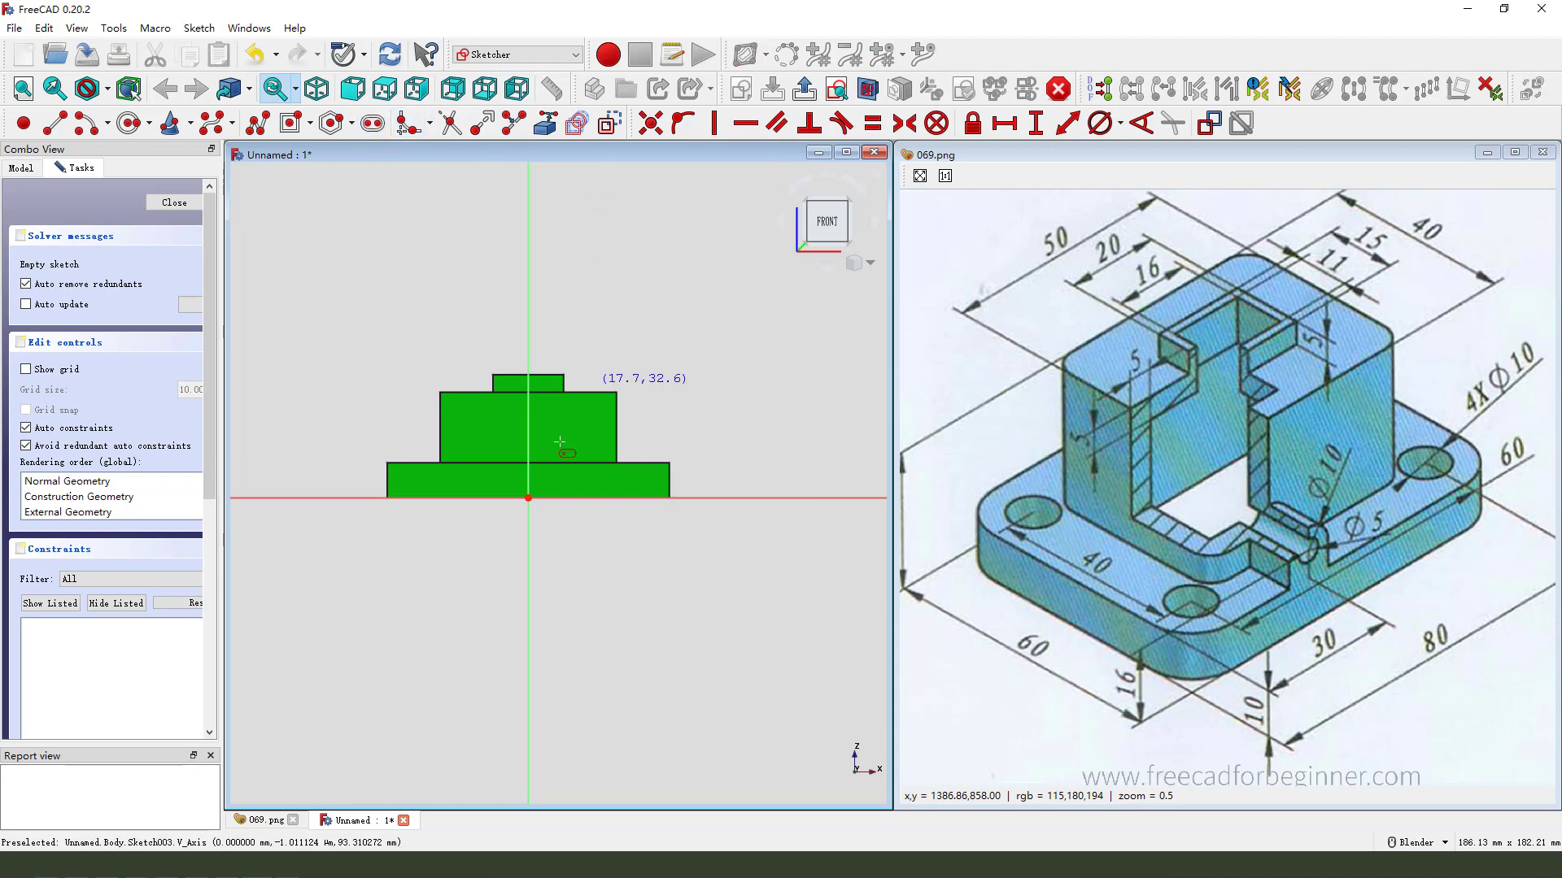
pyautogui.click(484, 497)
pyautogui.scroll(2, 484, 480)
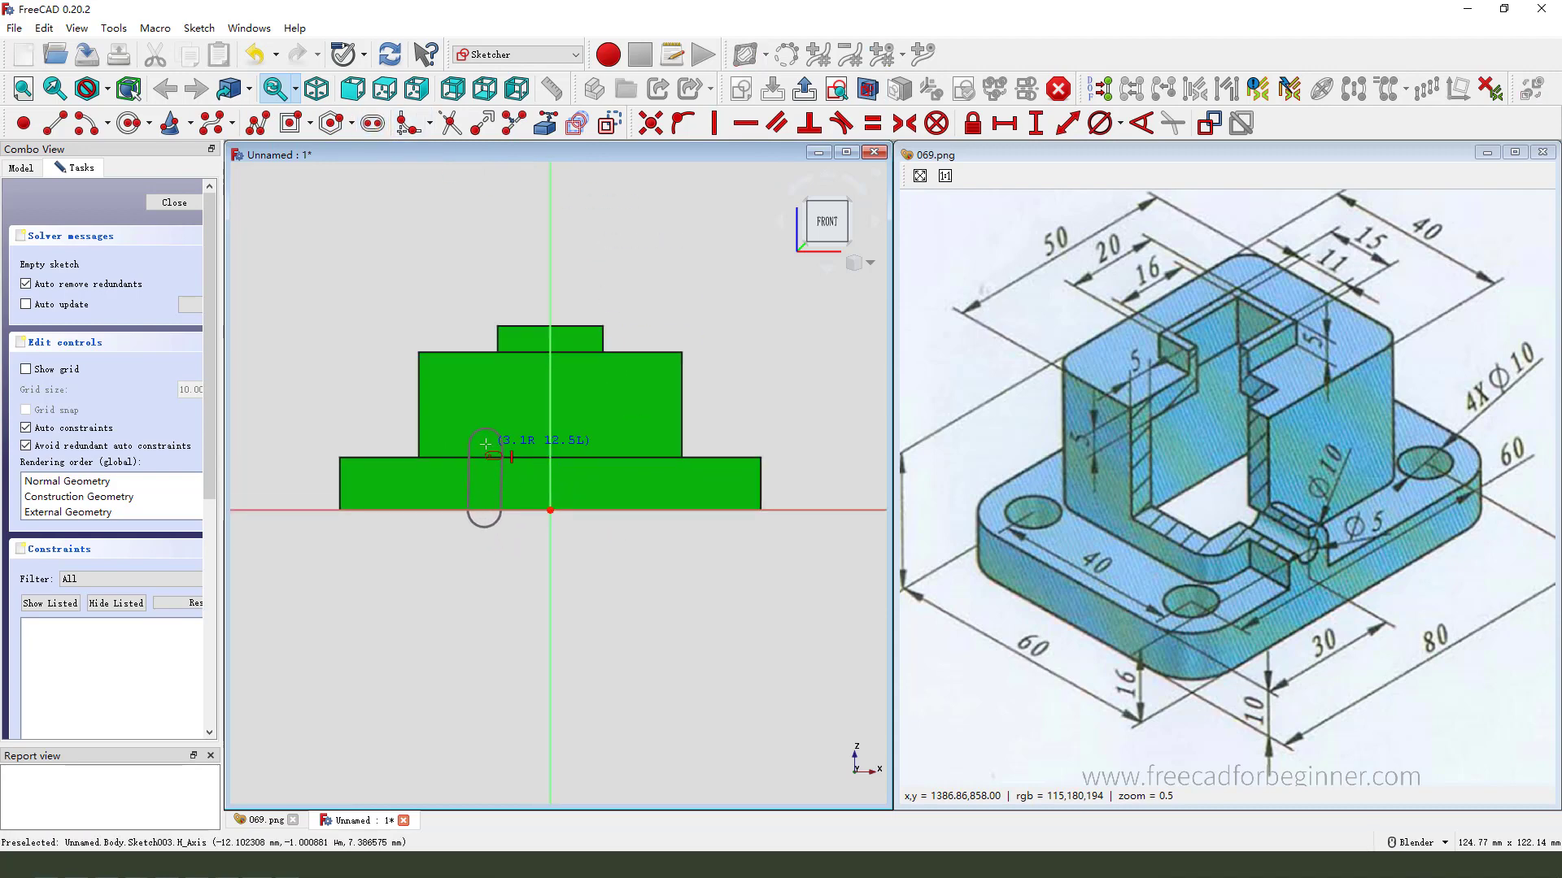
pyautogui.click(485, 444)
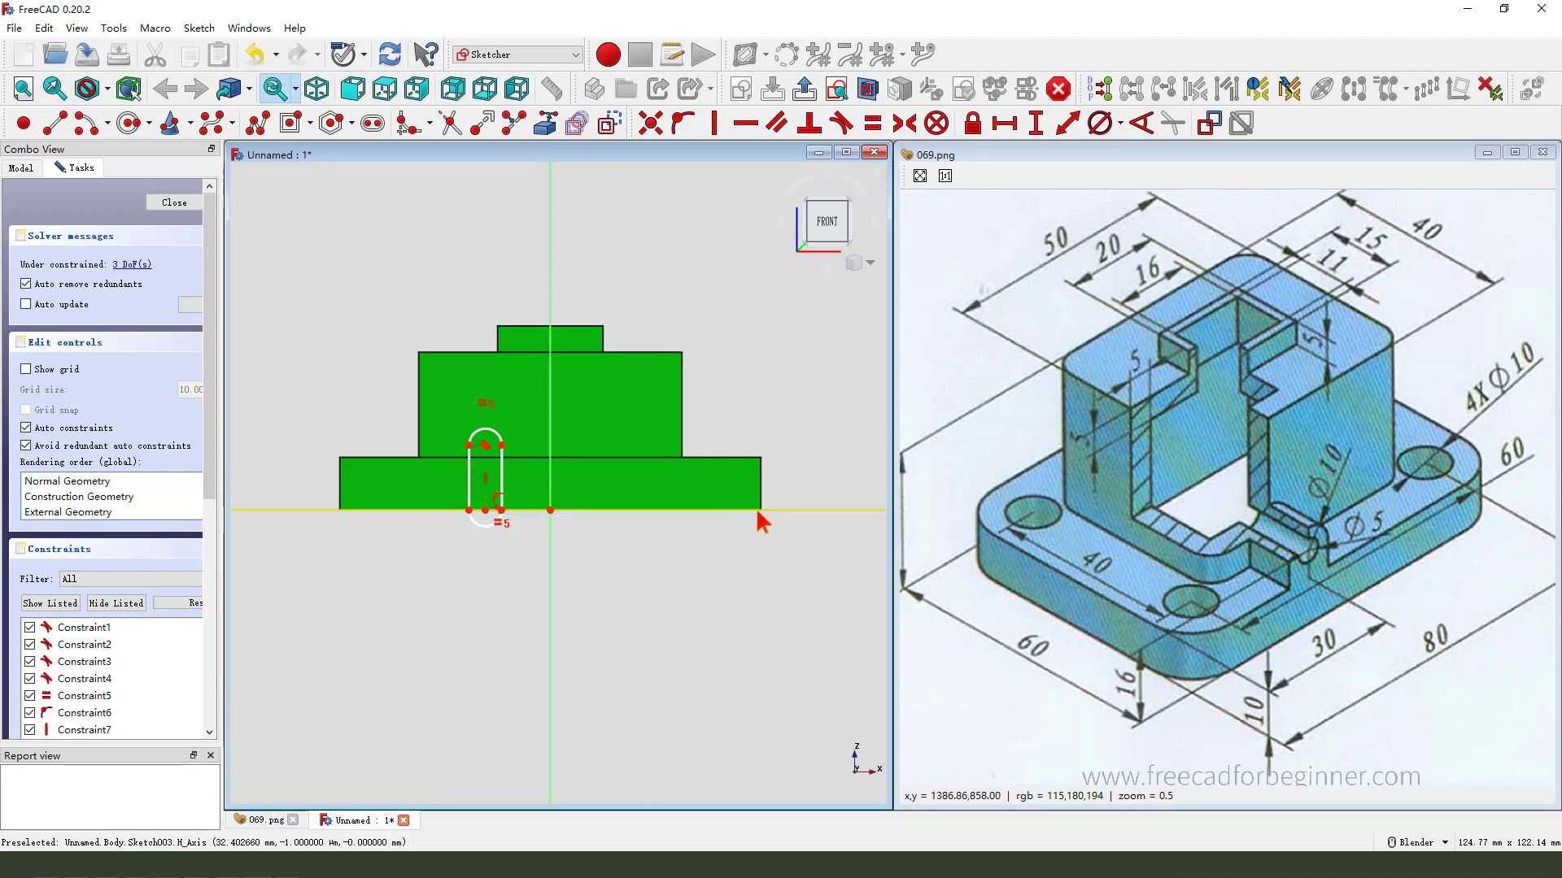
# Constrain the vertical distance from the origin to the slot's upper arc centre to 16 mm.
pyautogui.hotkey('ctrl', '2')
pyautogui.moveTo(1142, 664); pyautogui.dragTo(1153, 665)
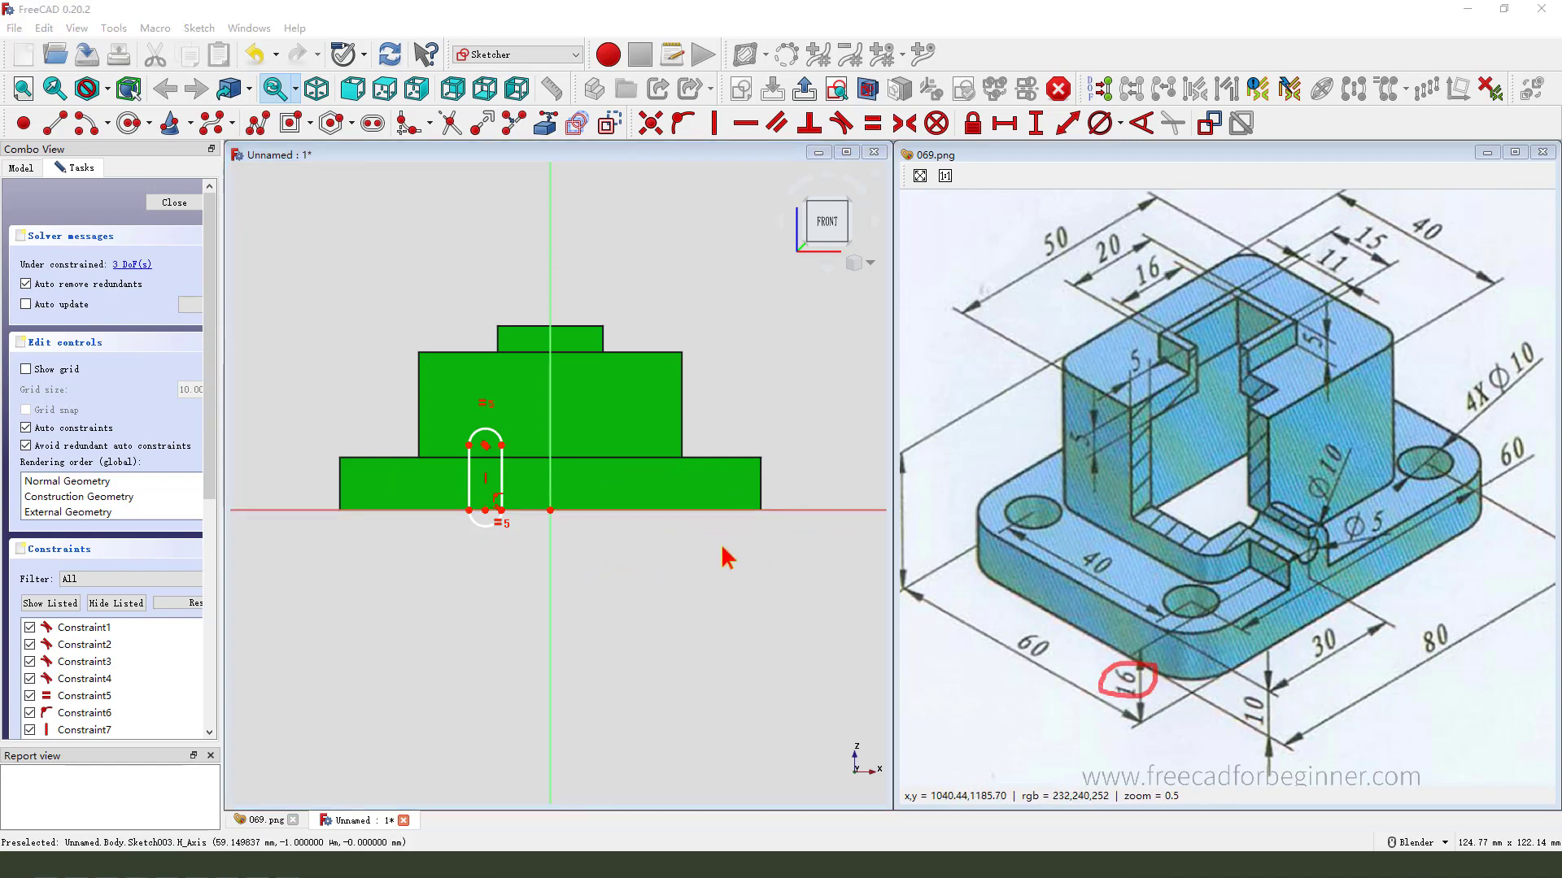
pyautogui.press('Escape')
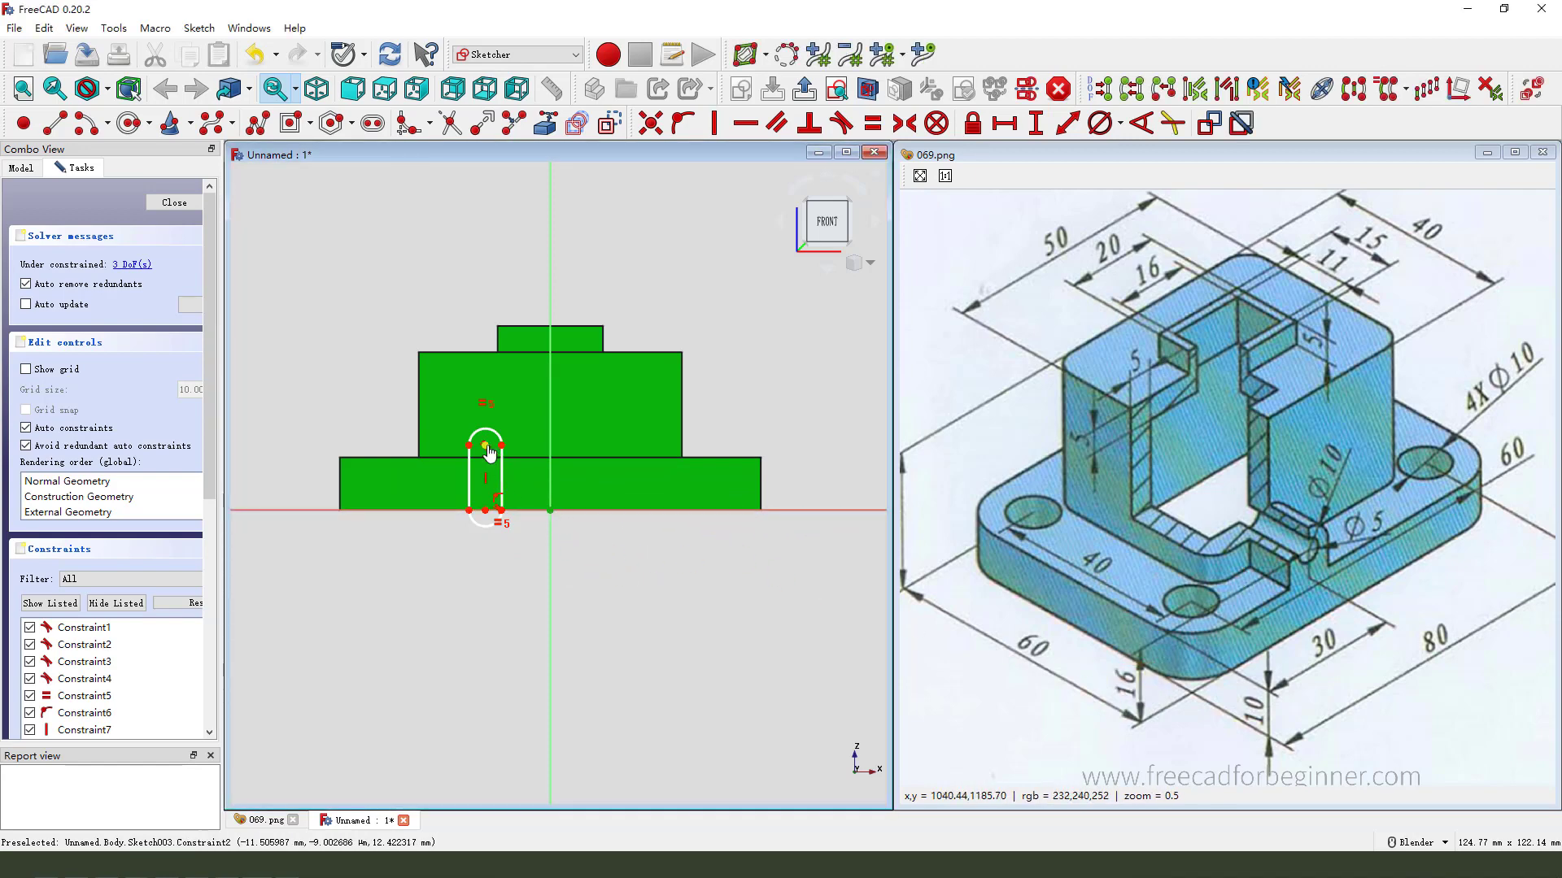
pyautogui.click(487, 446)
pyautogui.click(1035, 123)
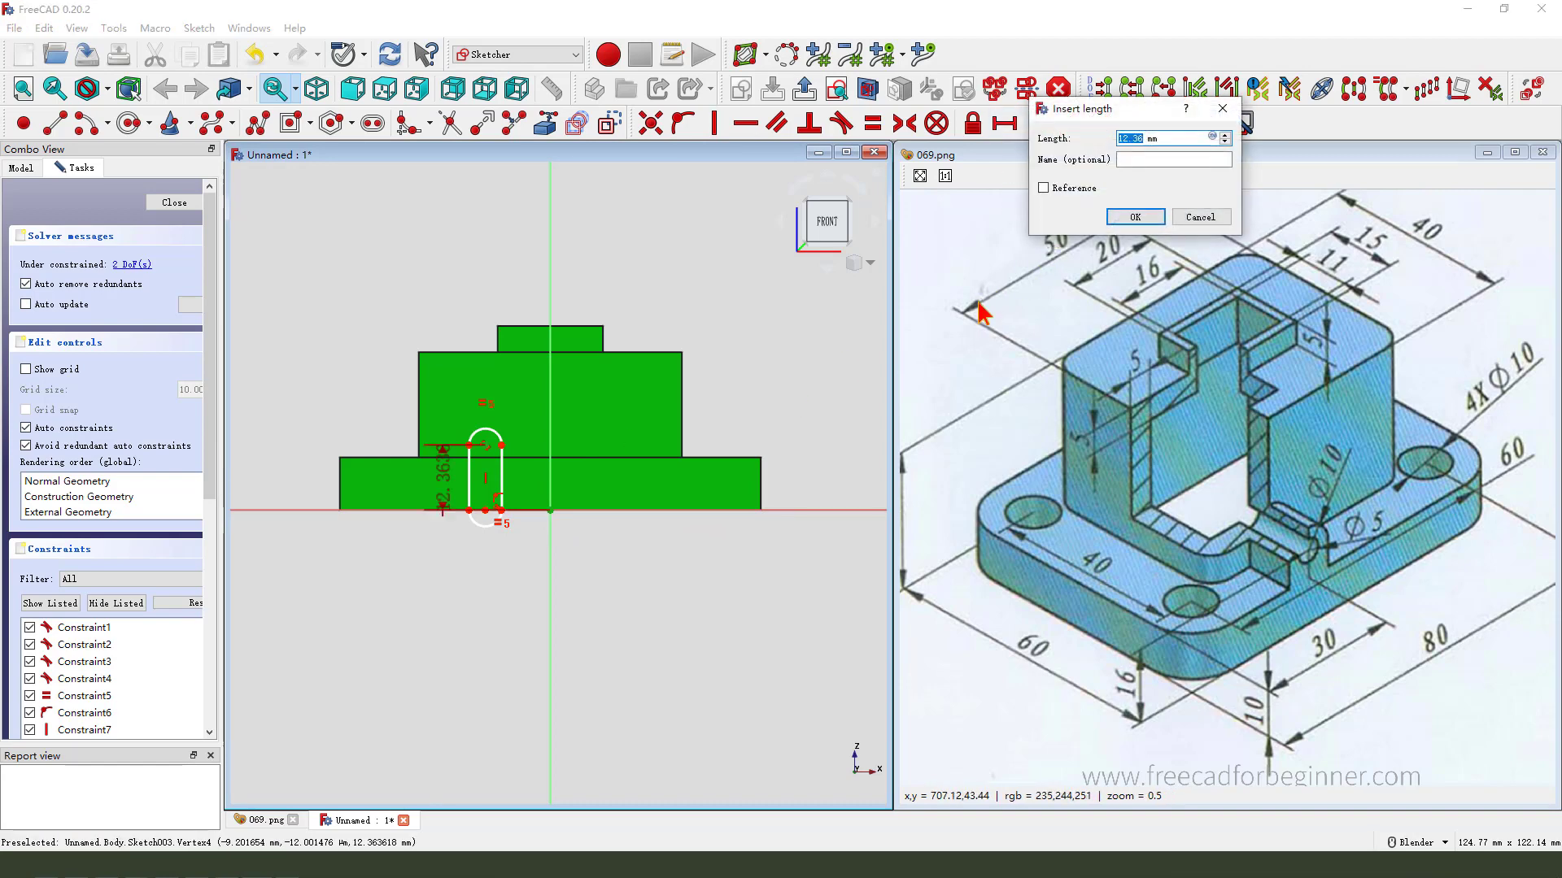
pyautogui.write('16')
pyautogui.press('Return')
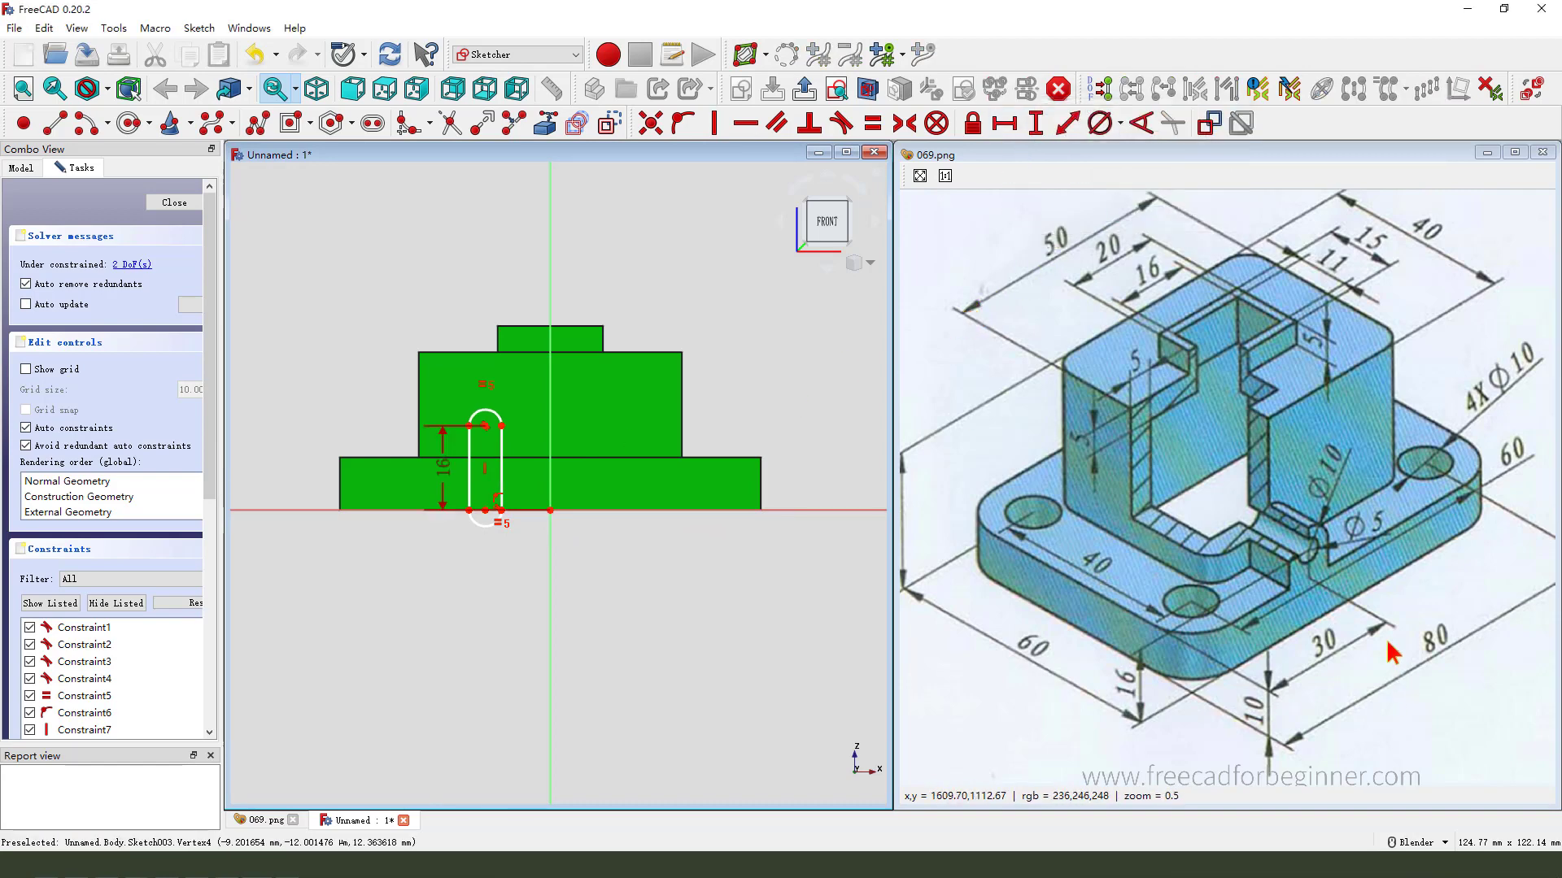
pyautogui.hotkey('ctrl', '2')
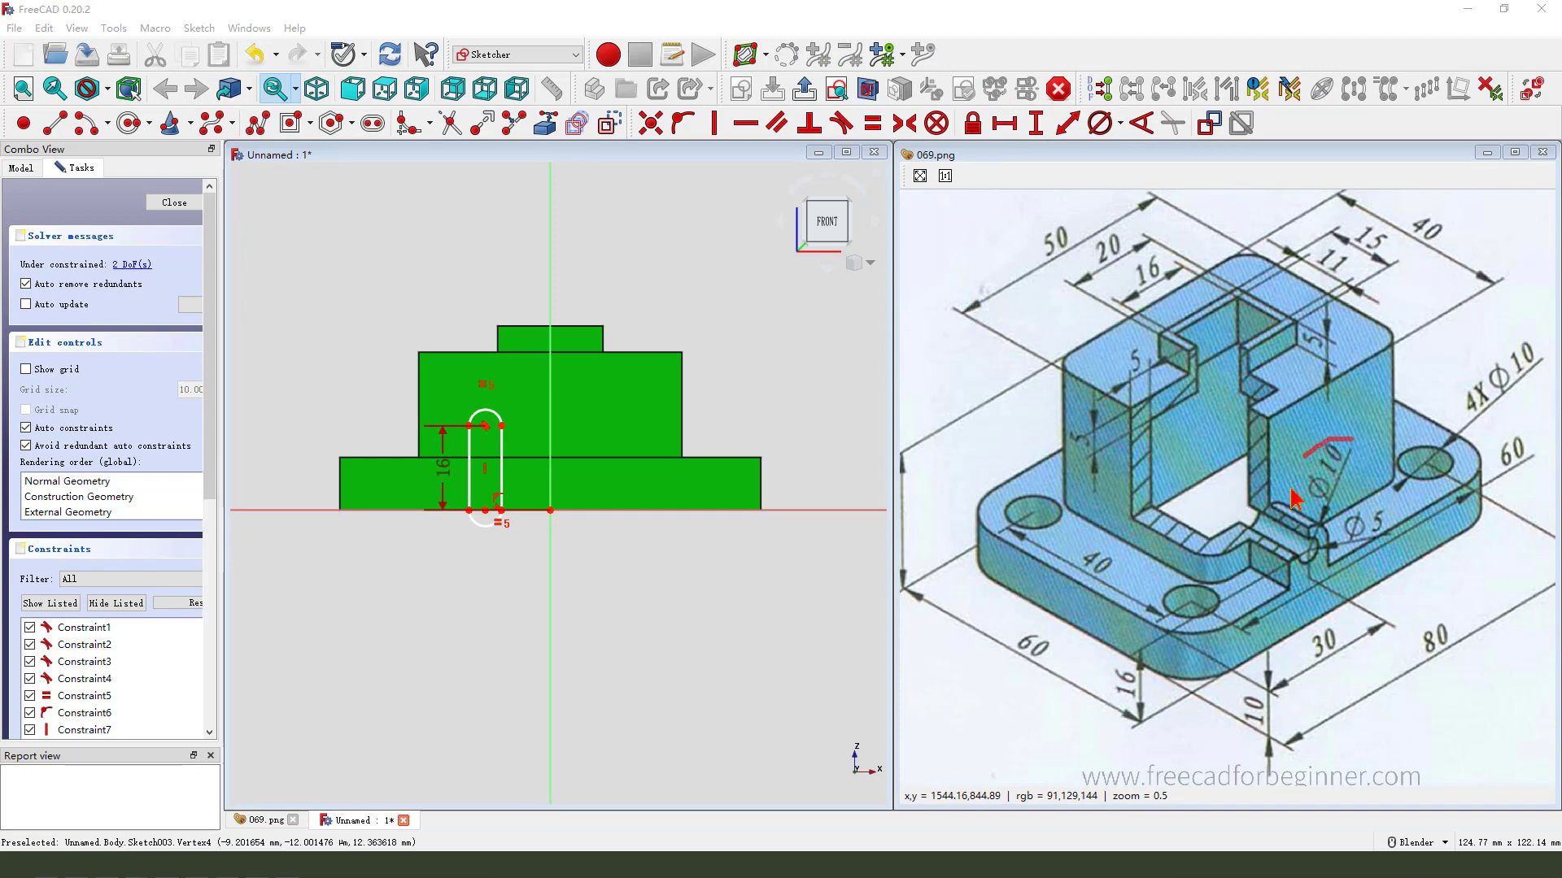
pyautogui.moveTo(1290, 490); pyautogui.dragTo(1343, 451)
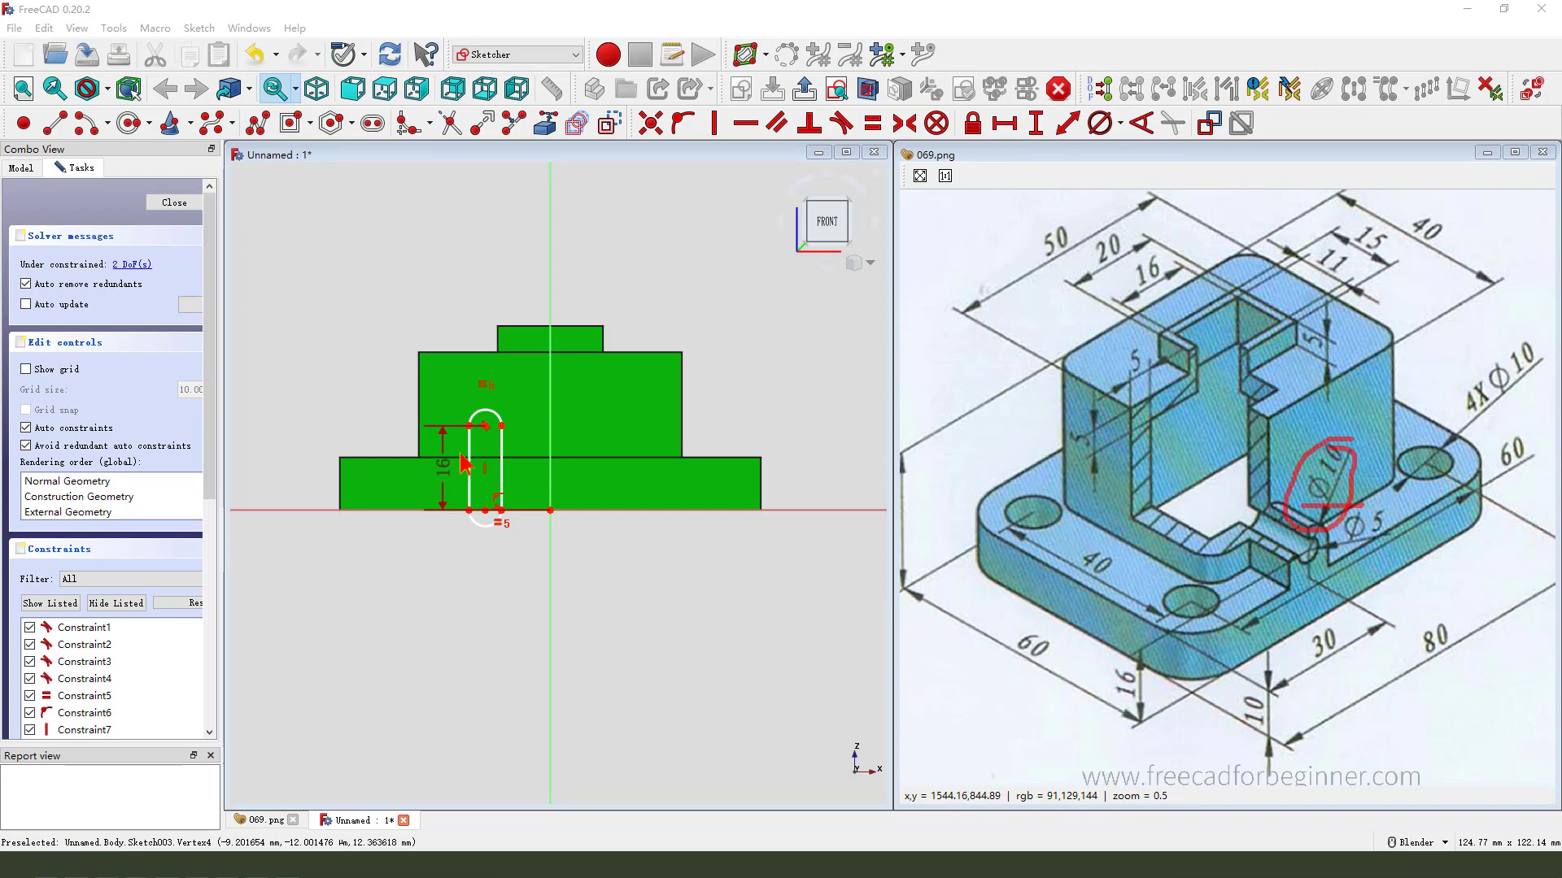
# Constrain the slot's width to 10 mm and shift the 16 mm dimension outside the base outline.
pyautogui.press('Escape')
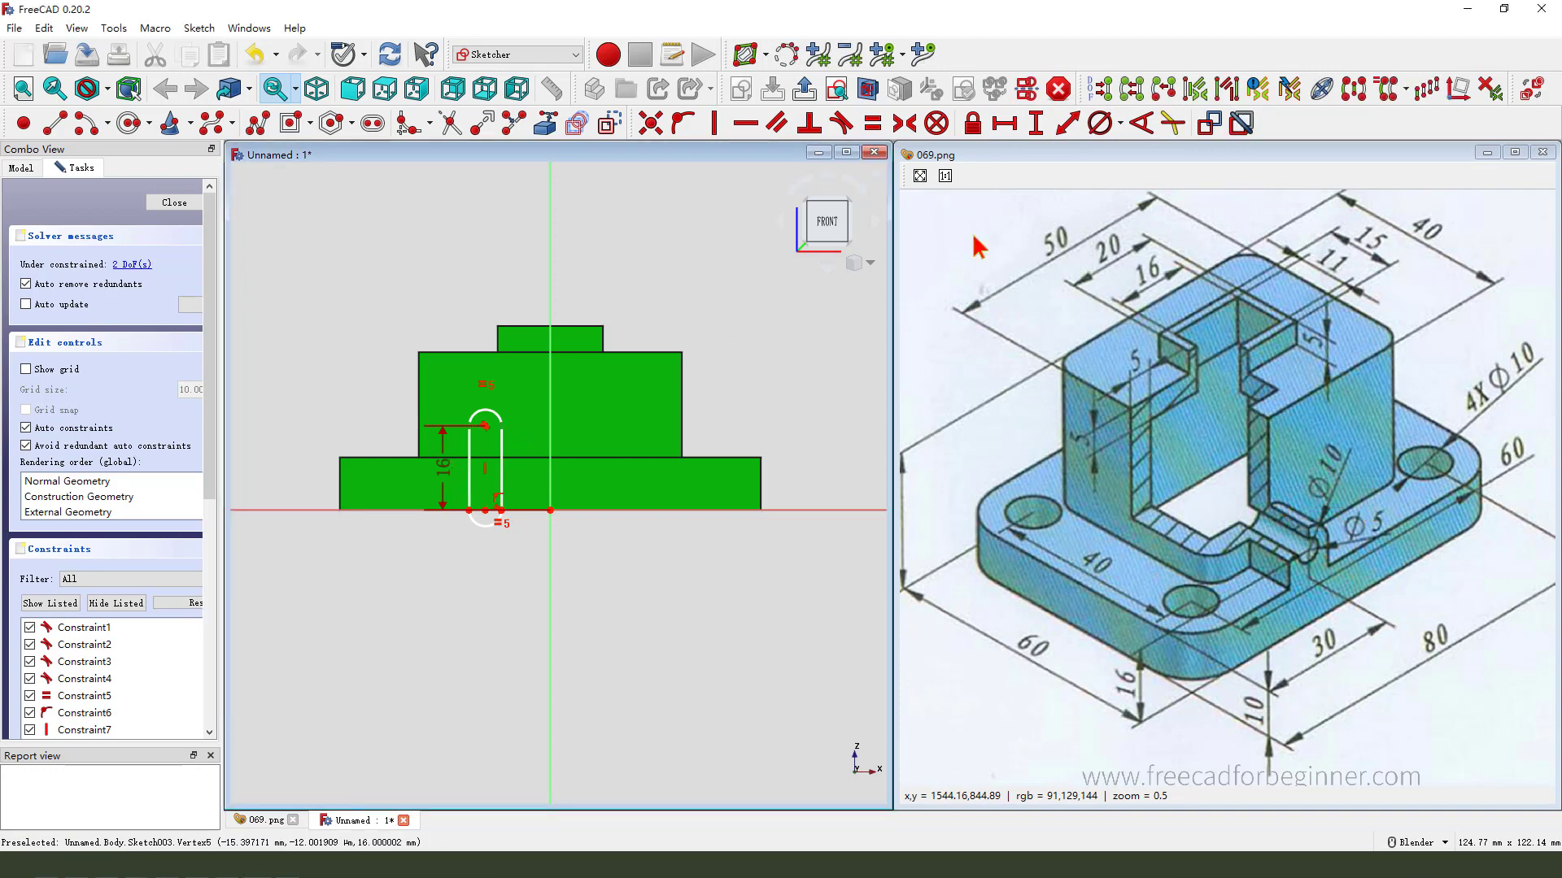
pyautogui.click(1005, 124)
pyautogui.write('1')
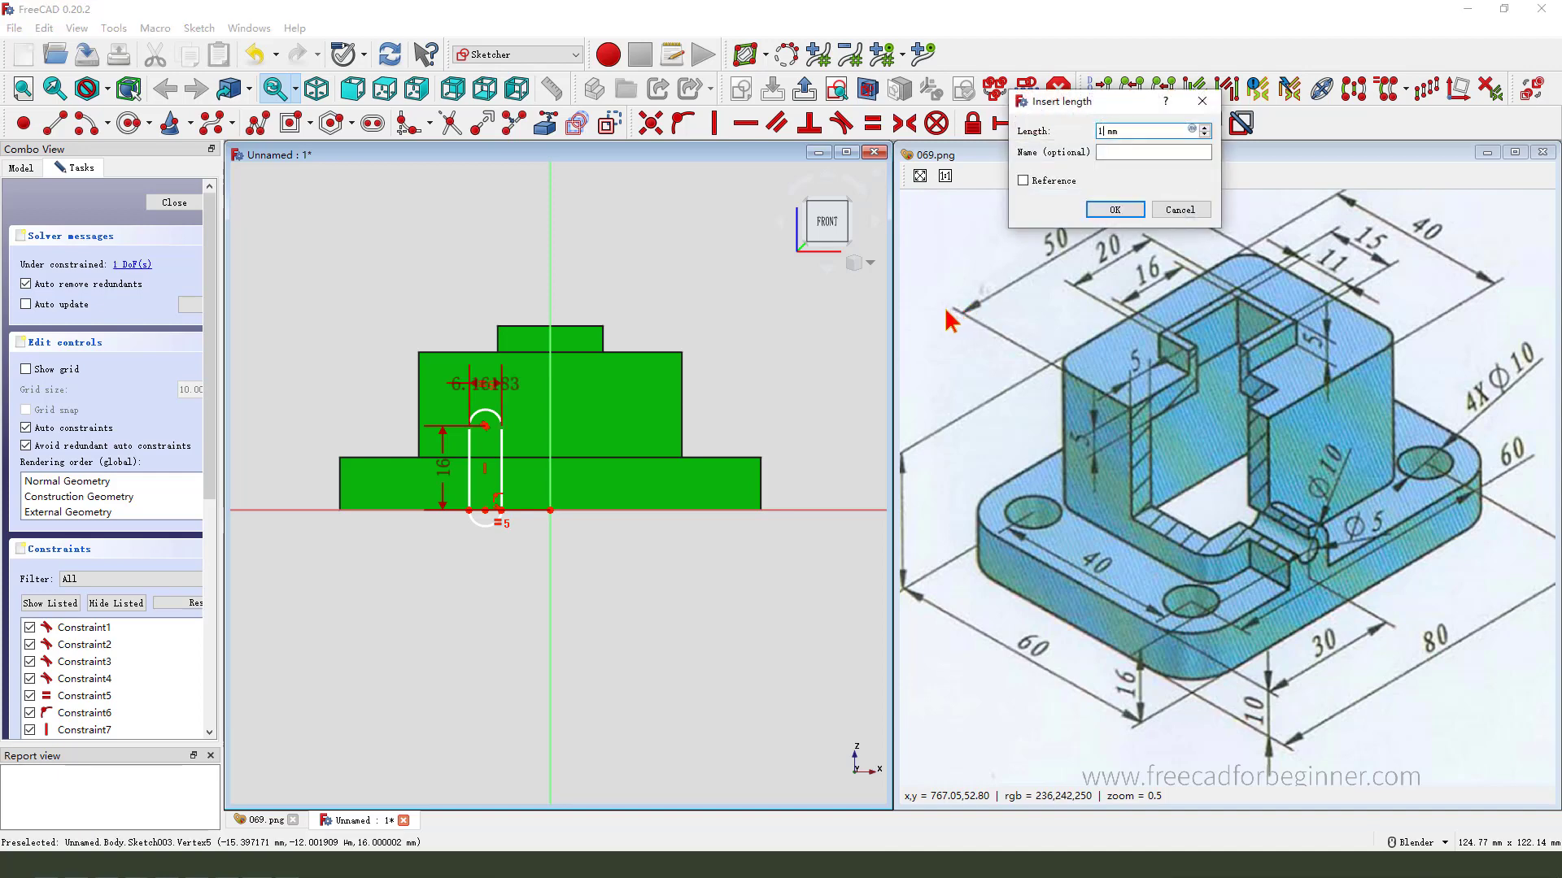
pyautogui.write('0')
pyautogui.press('Return')
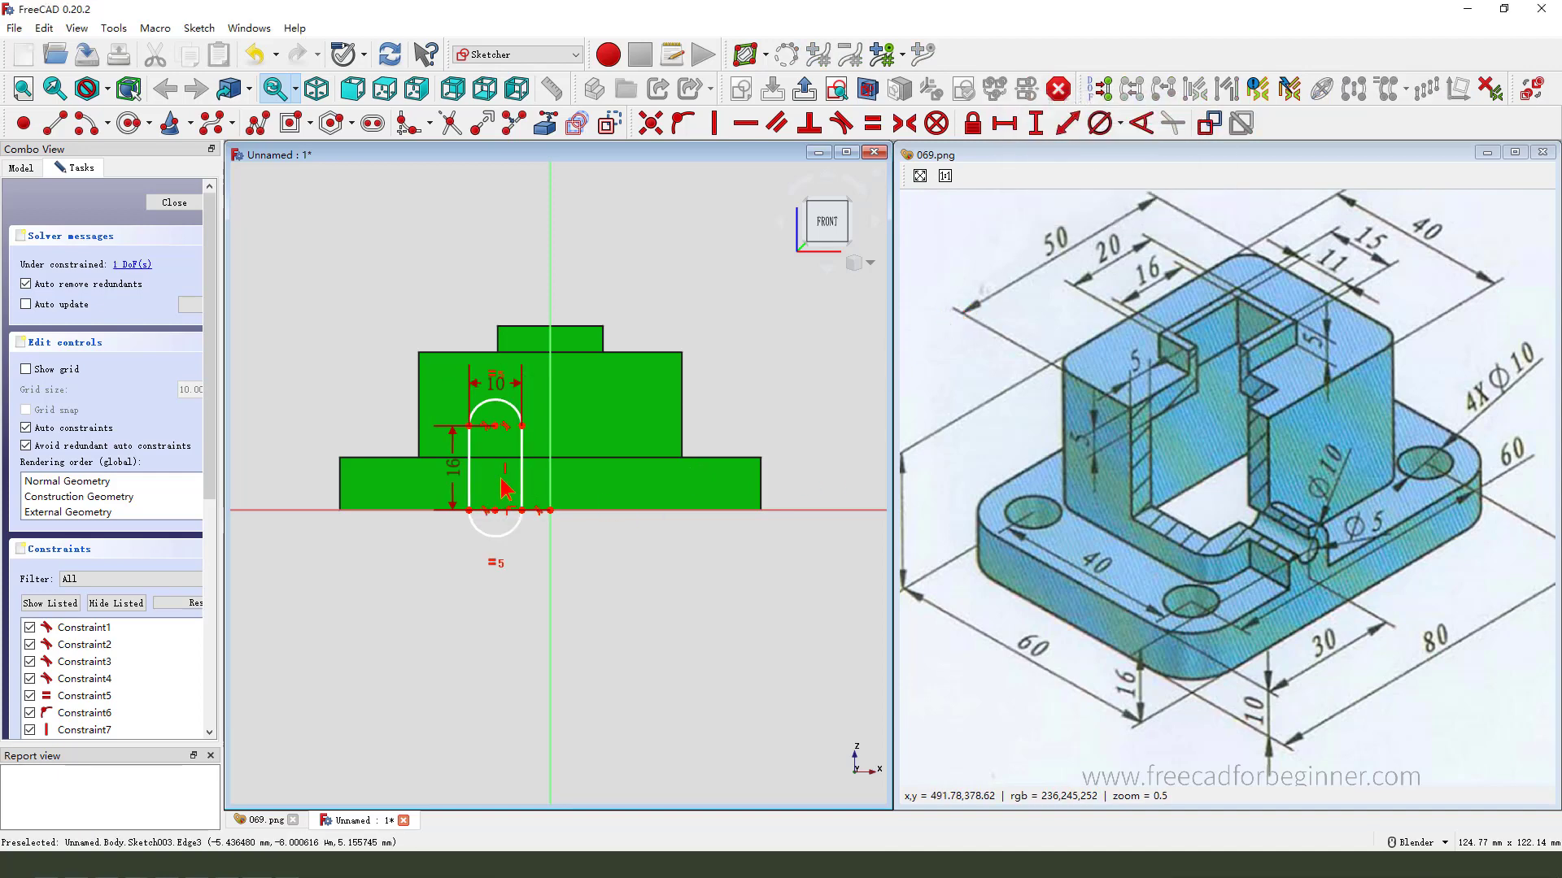
pyautogui.moveTo(453, 488); pyautogui.dragTo(314, 488)
pyautogui.hotkey('ctrl', '2')
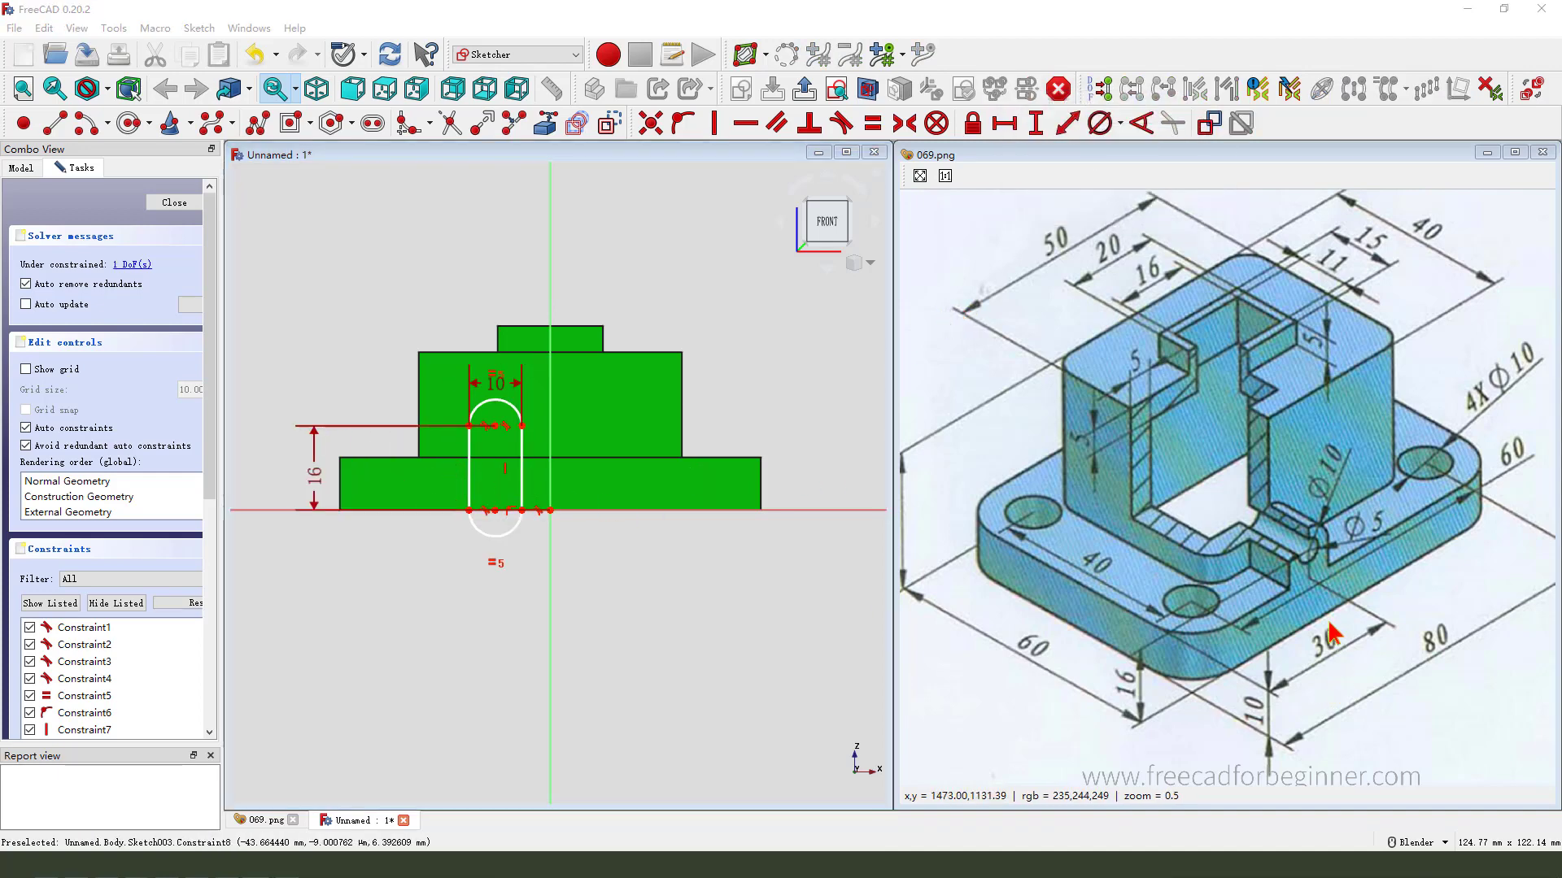
# Reference the base's left edge as external geometry, constrain its horizontal distance to the slot's lower arc centre to 30 mm, and place that dimension below the part.
pyautogui.moveTo(1327, 623); pyautogui.dragTo(1288, 616)
pyautogui.press('Escape')
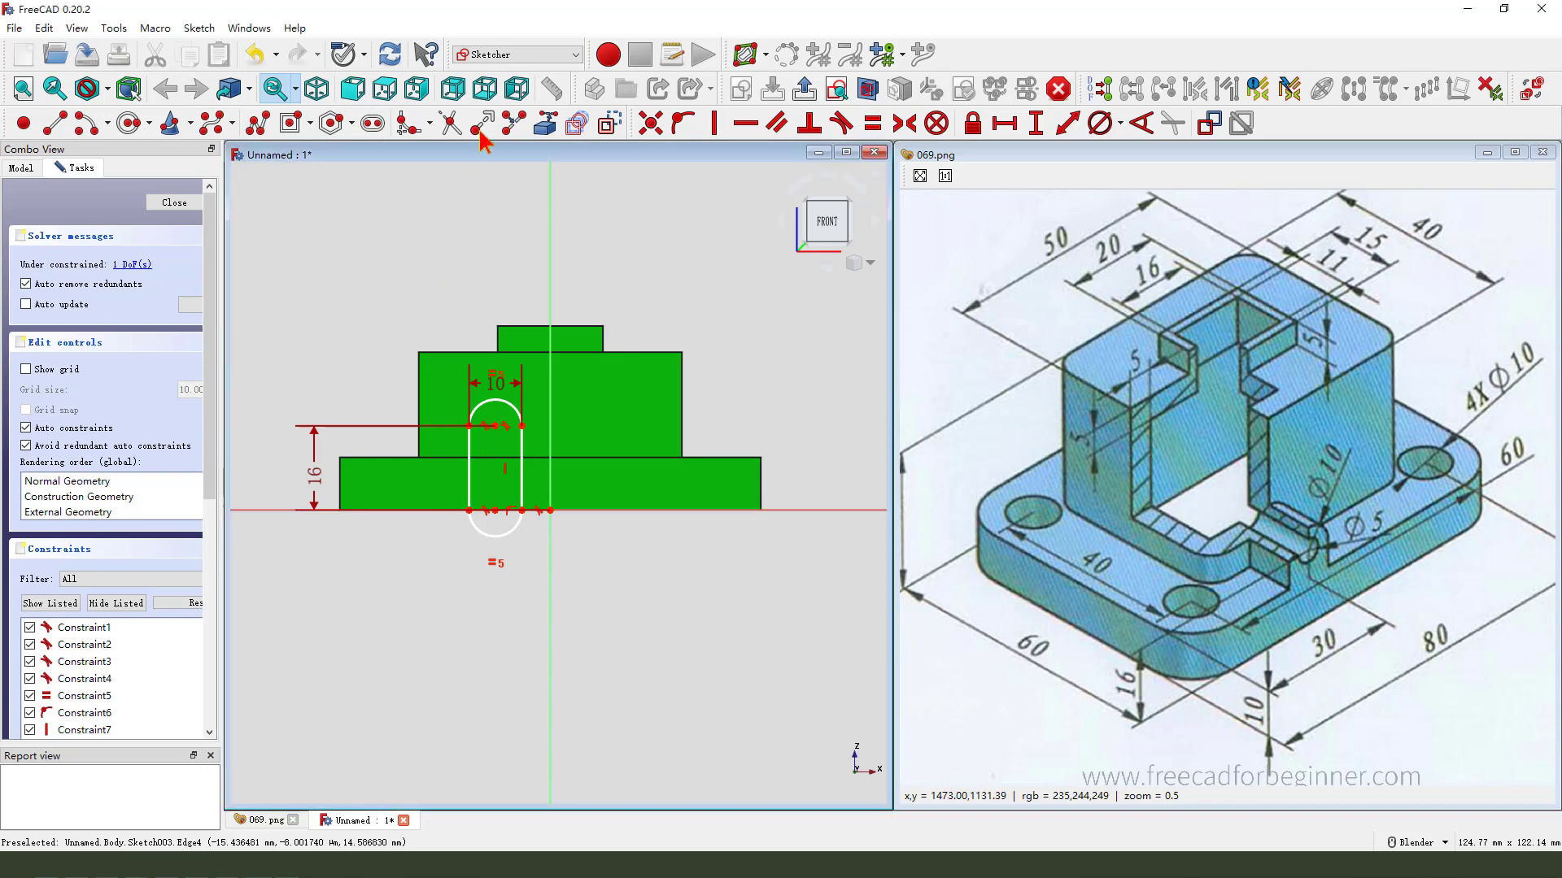
pyautogui.click(556, 128)
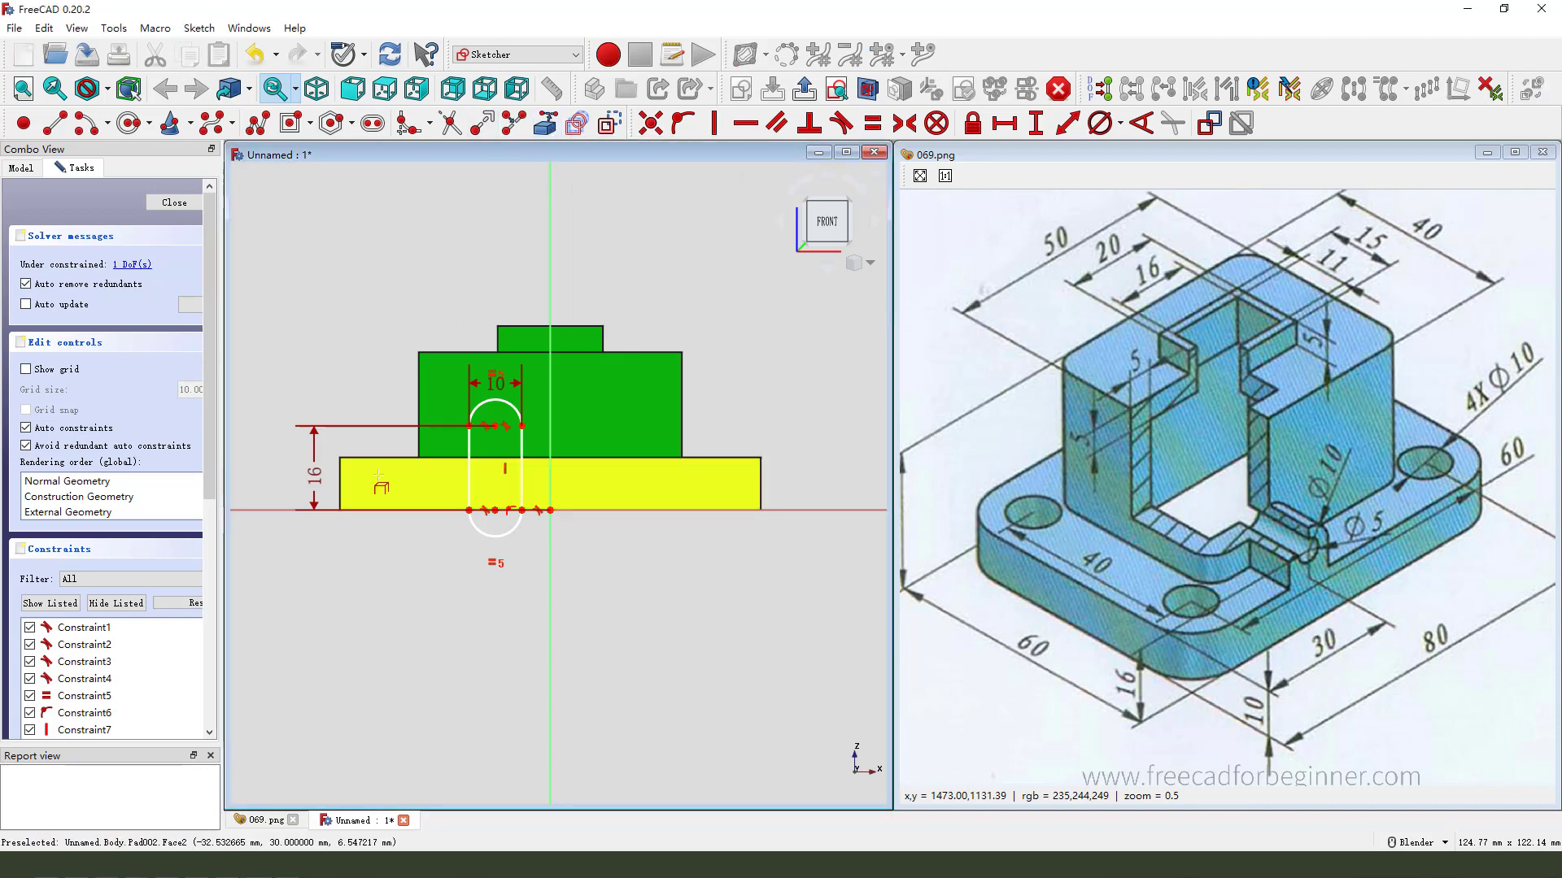
pyautogui.click(339, 510)
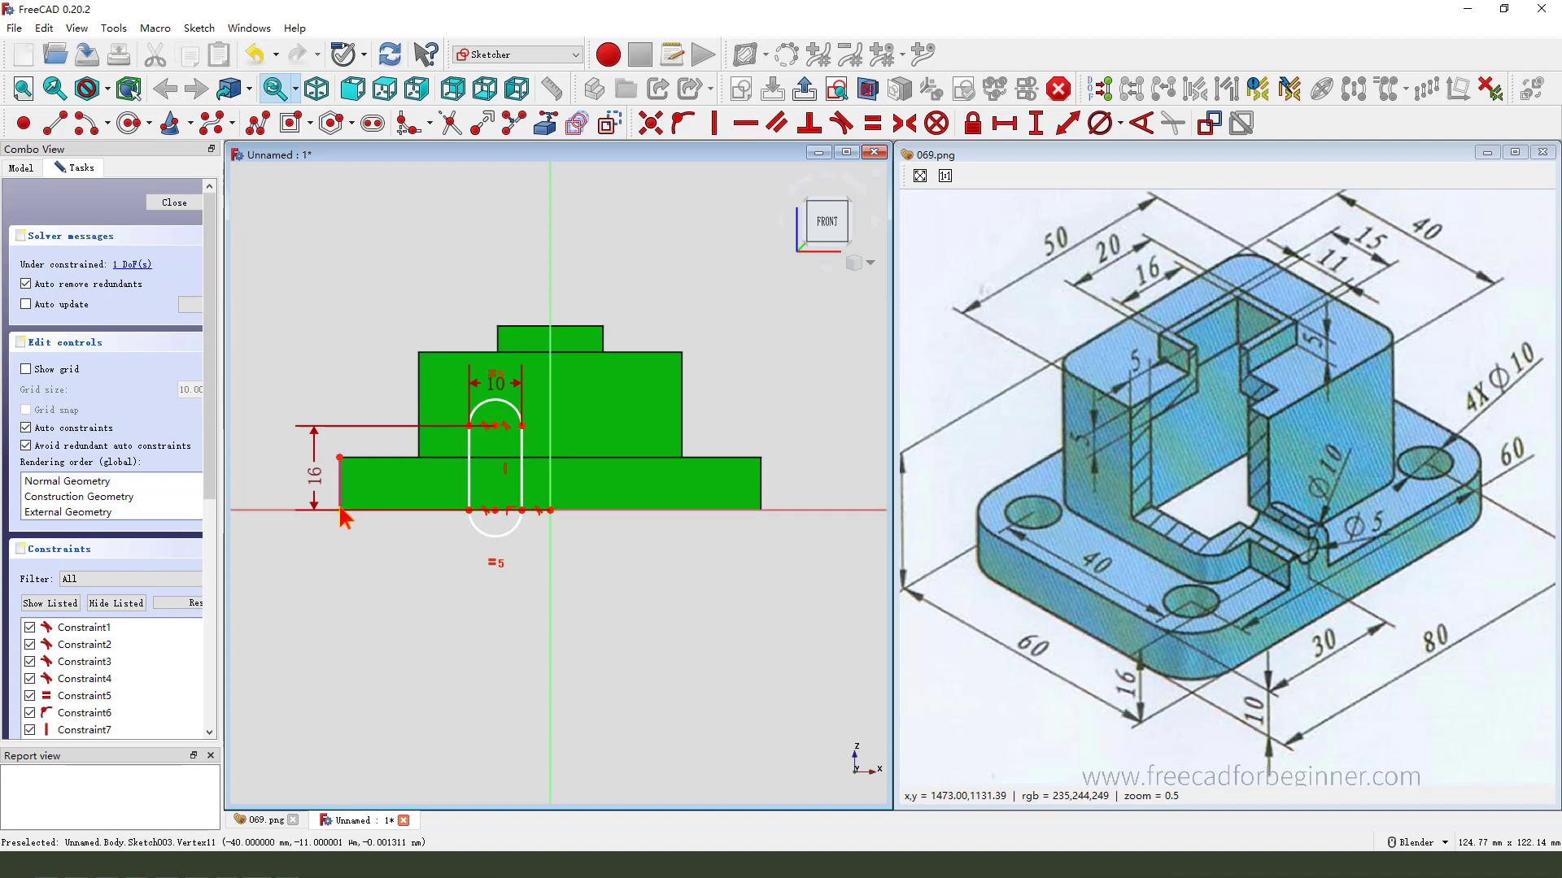
pyautogui.click(495, 510)
pyautogui.click(999, 123)
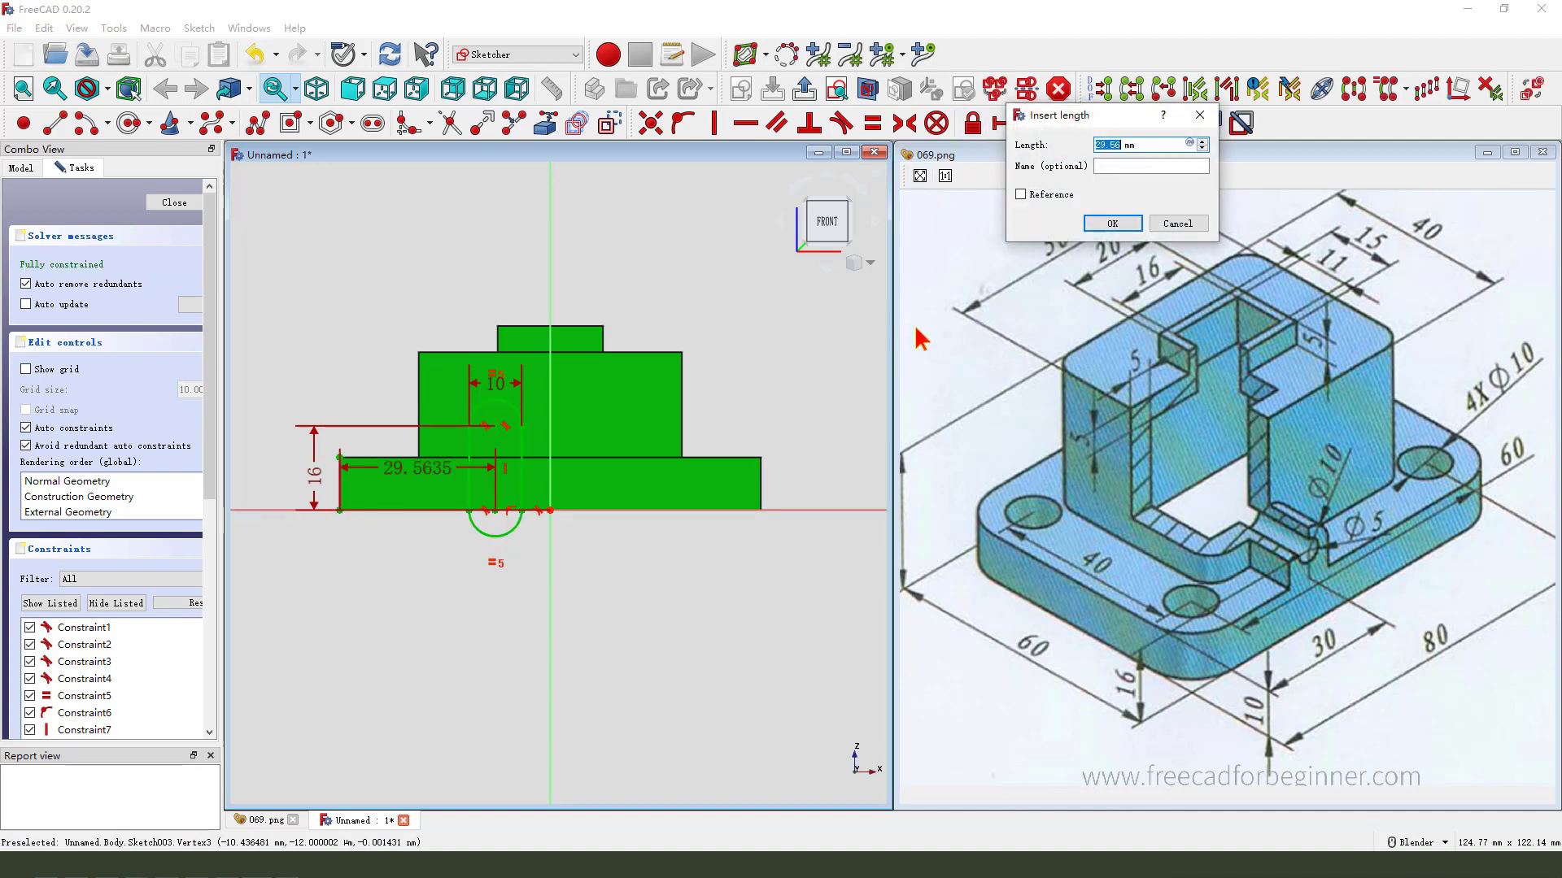
pyautogui.write('30')
pyautogui.press('Return')
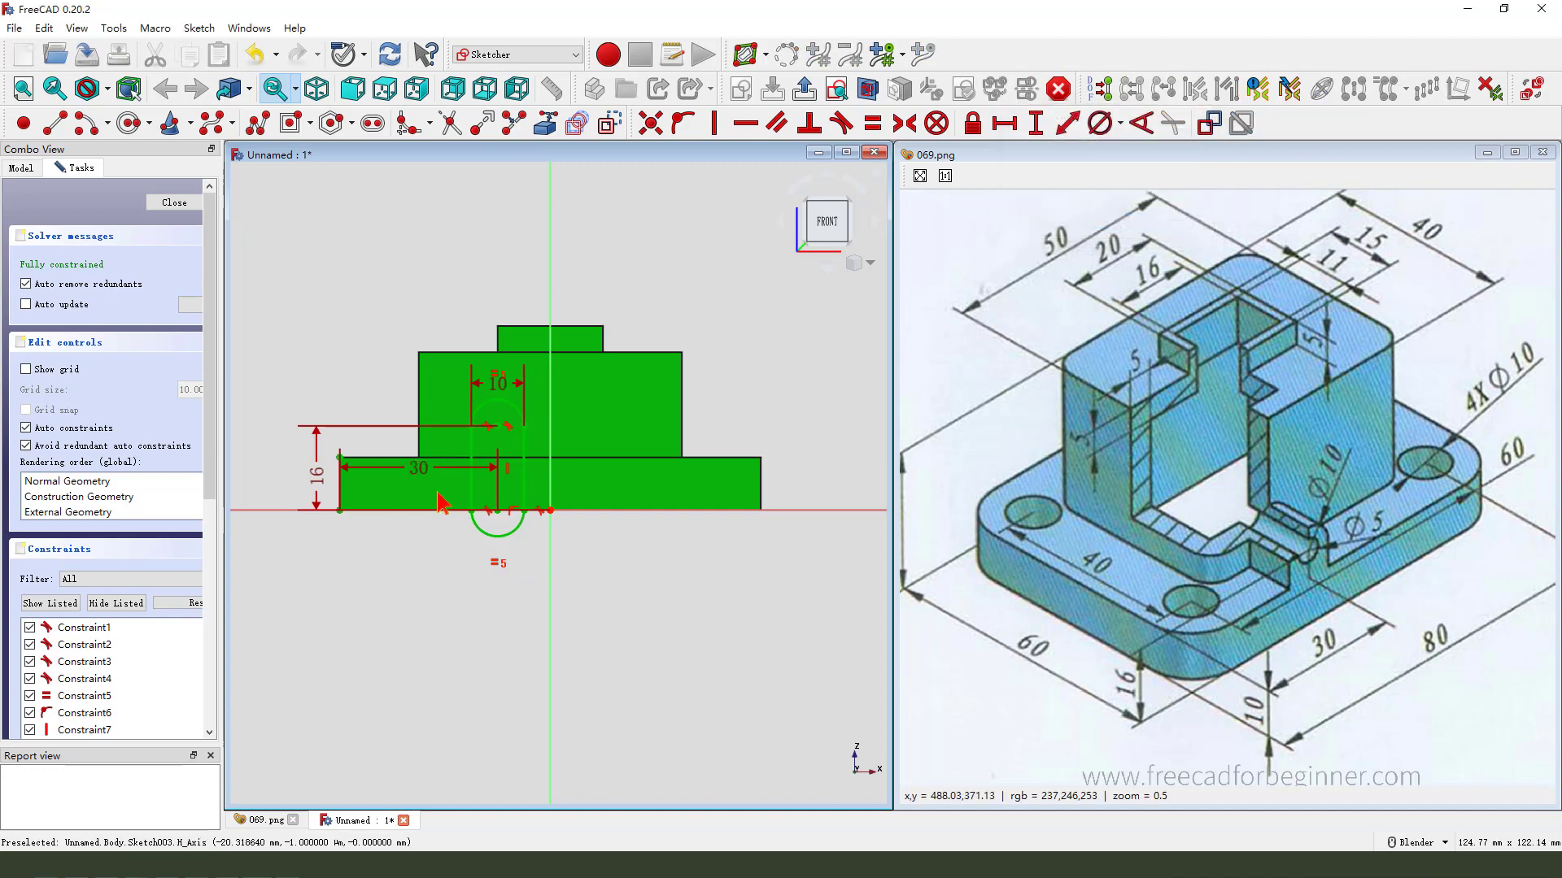
pyautogui.moveTo(428, 478); pyautogui.dragTo(416, 644)
pyautogui.scroll(1, 488, 599)
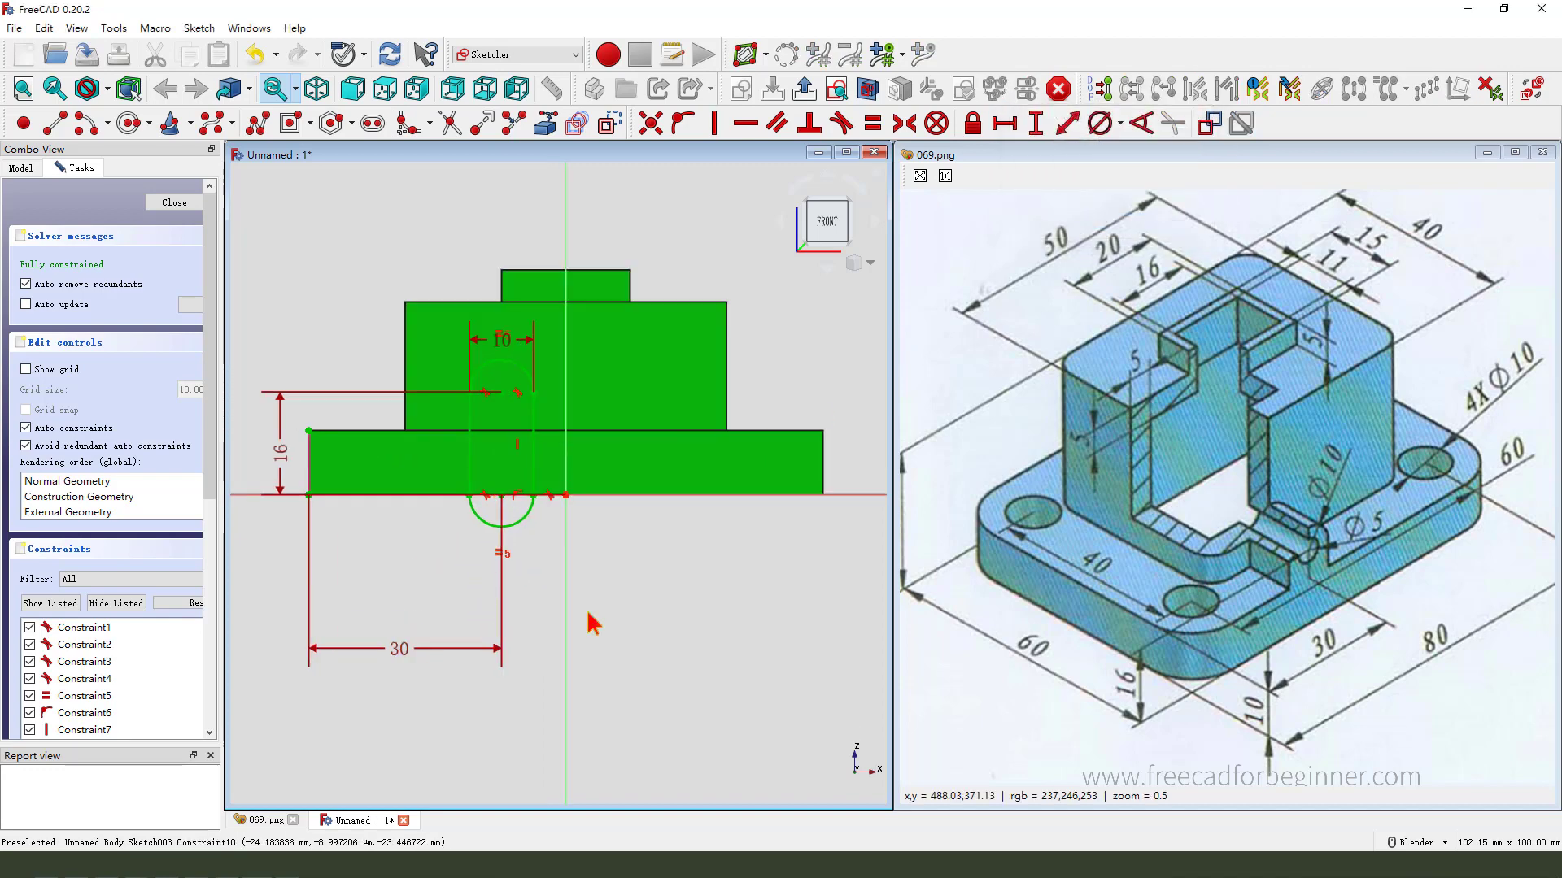
pyautogui.scroll(1, 483, 517)
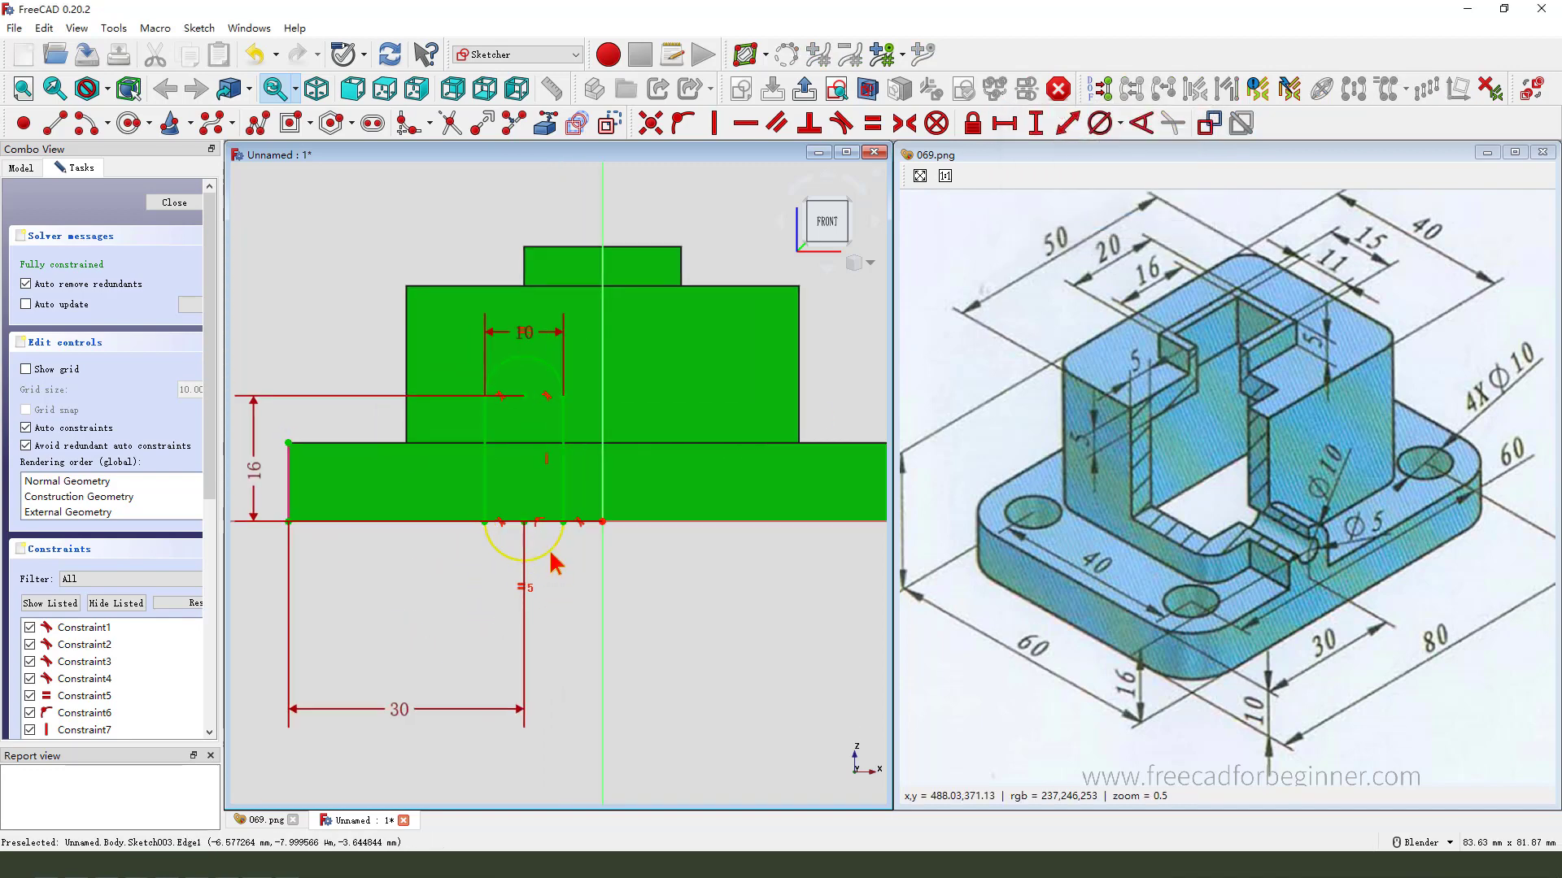
# Close the slot profile with a horizontal line between the lower arc's endpoints and exit the sketch.
pyautogui.click(552, 557)
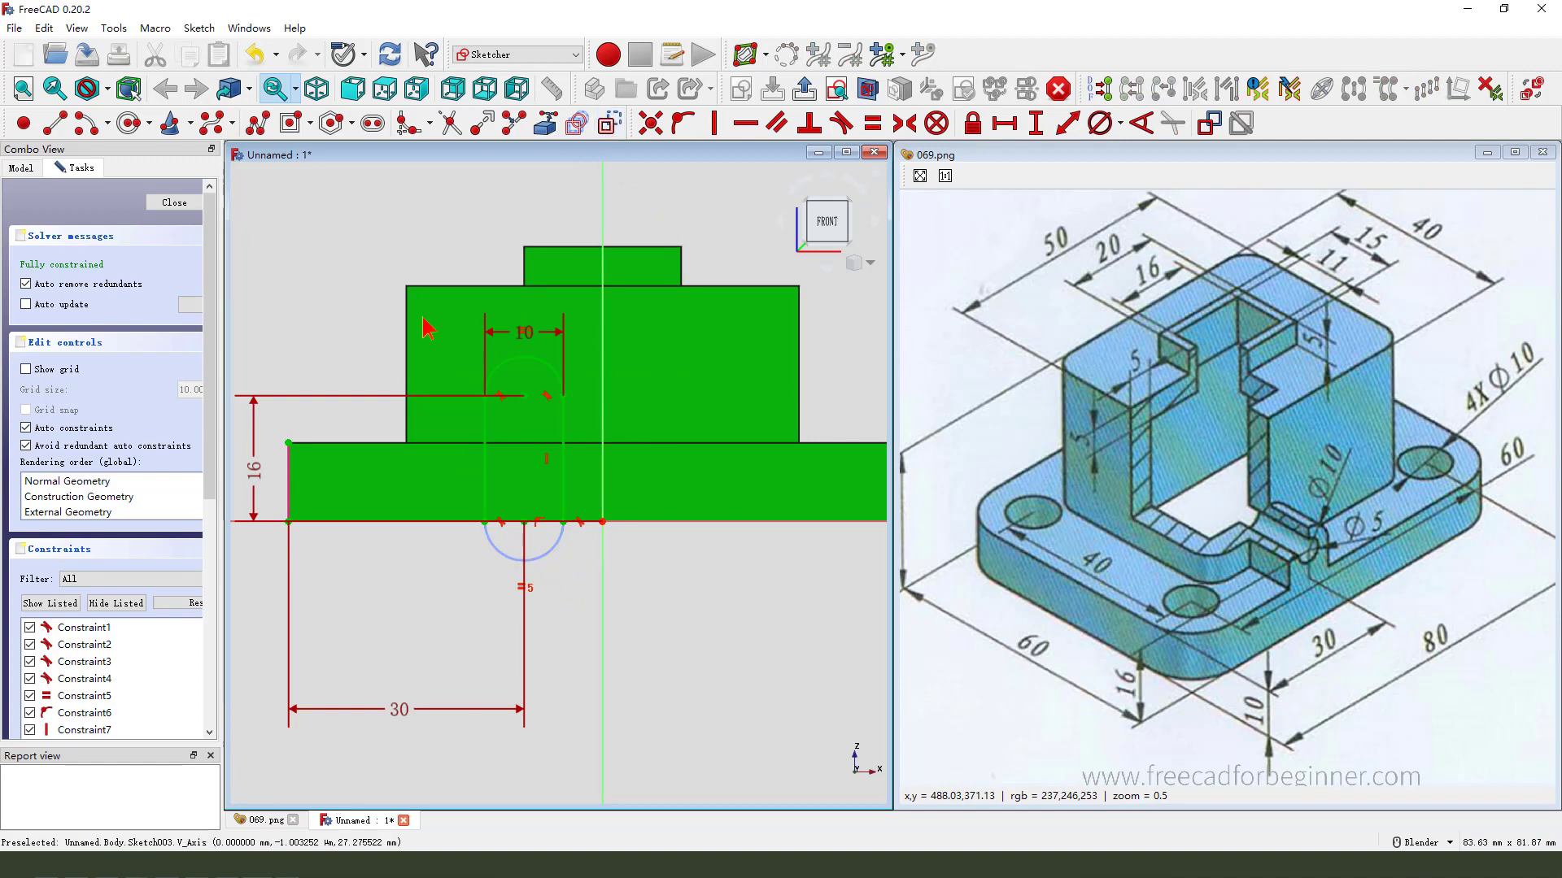
pyautogui.click(56, 123)
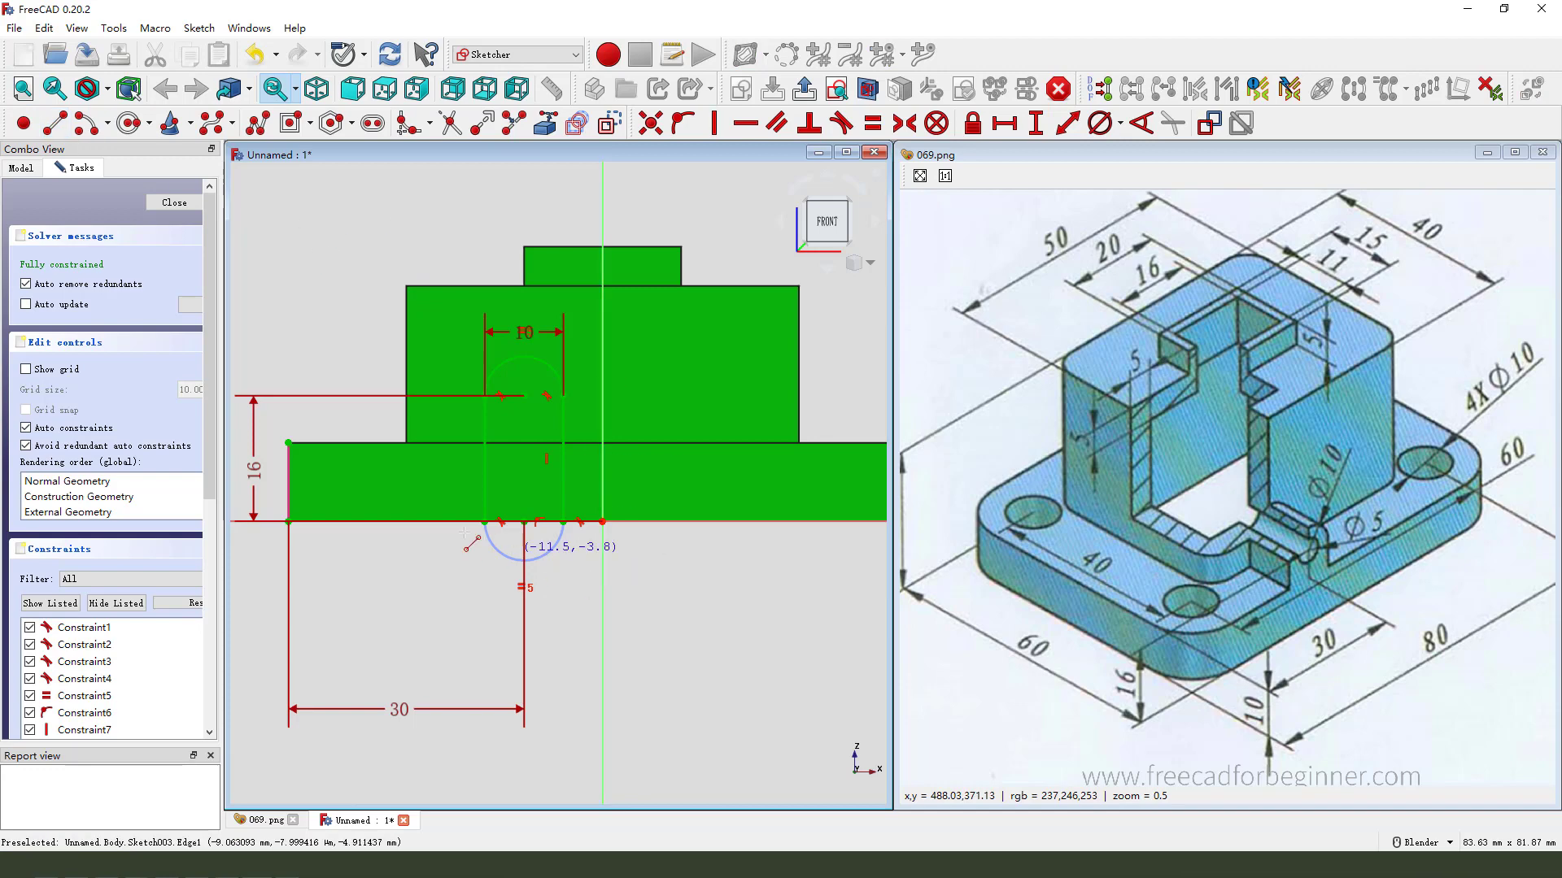
pyautogui.click(484, 523)
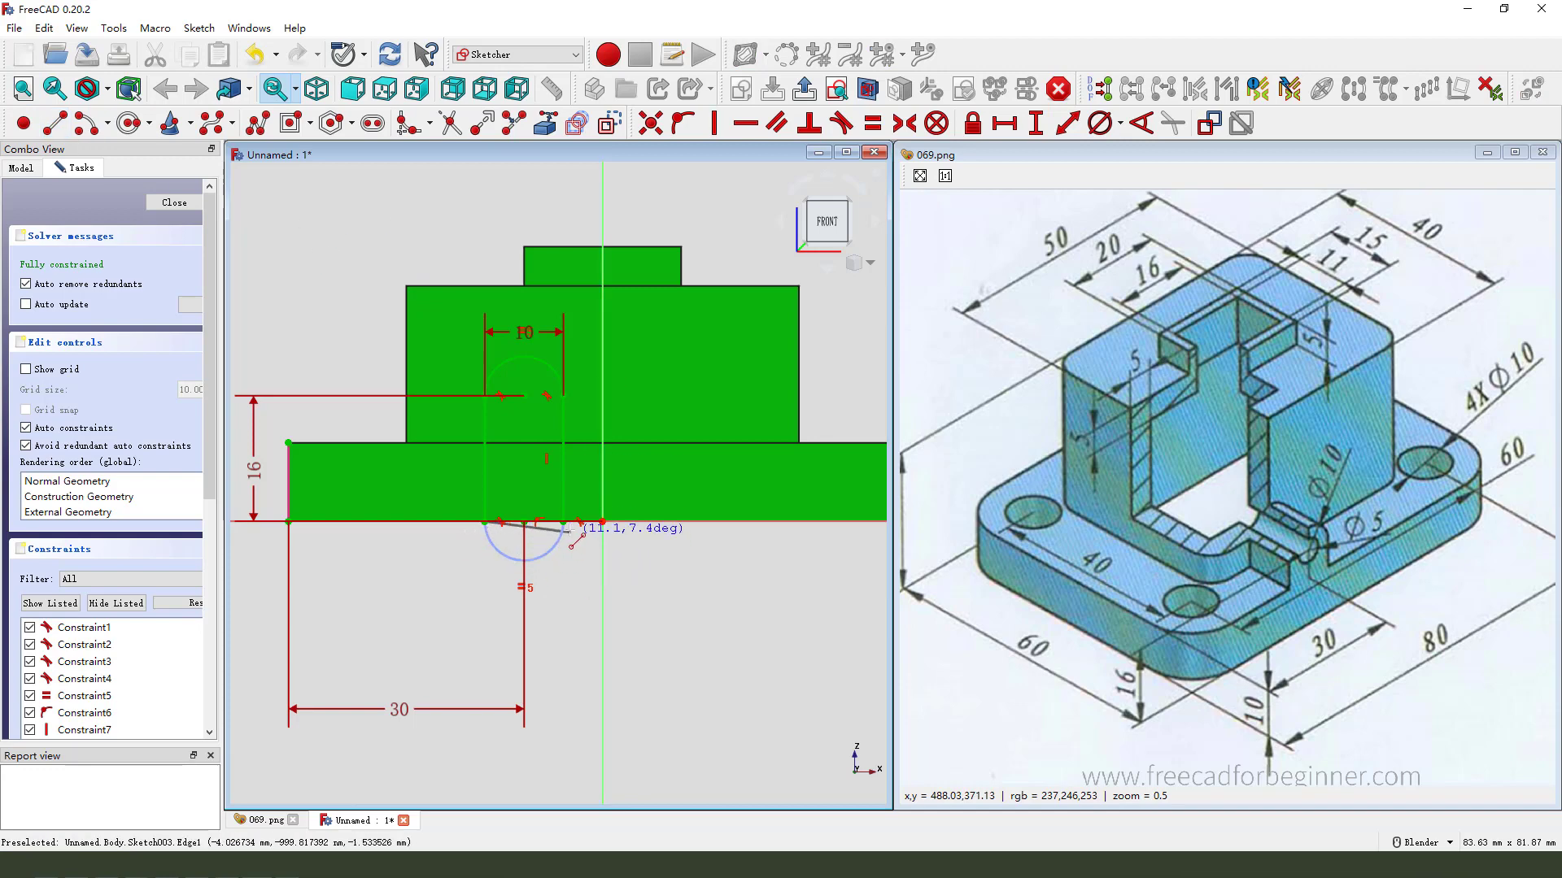
pyautogui.click(562, 523)
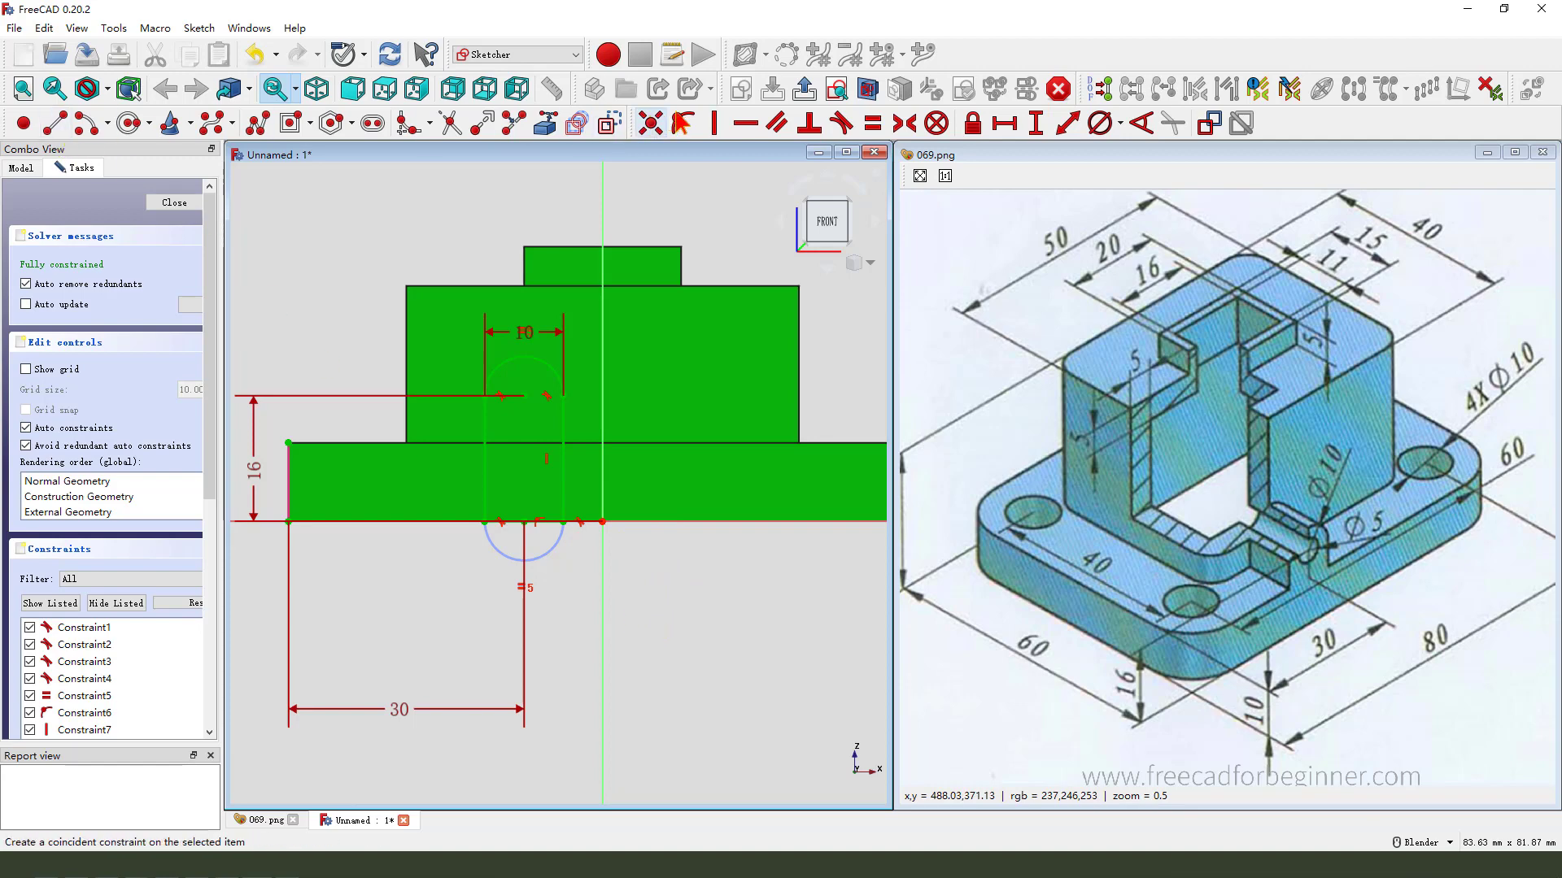
pyautogui.click(786, 55)
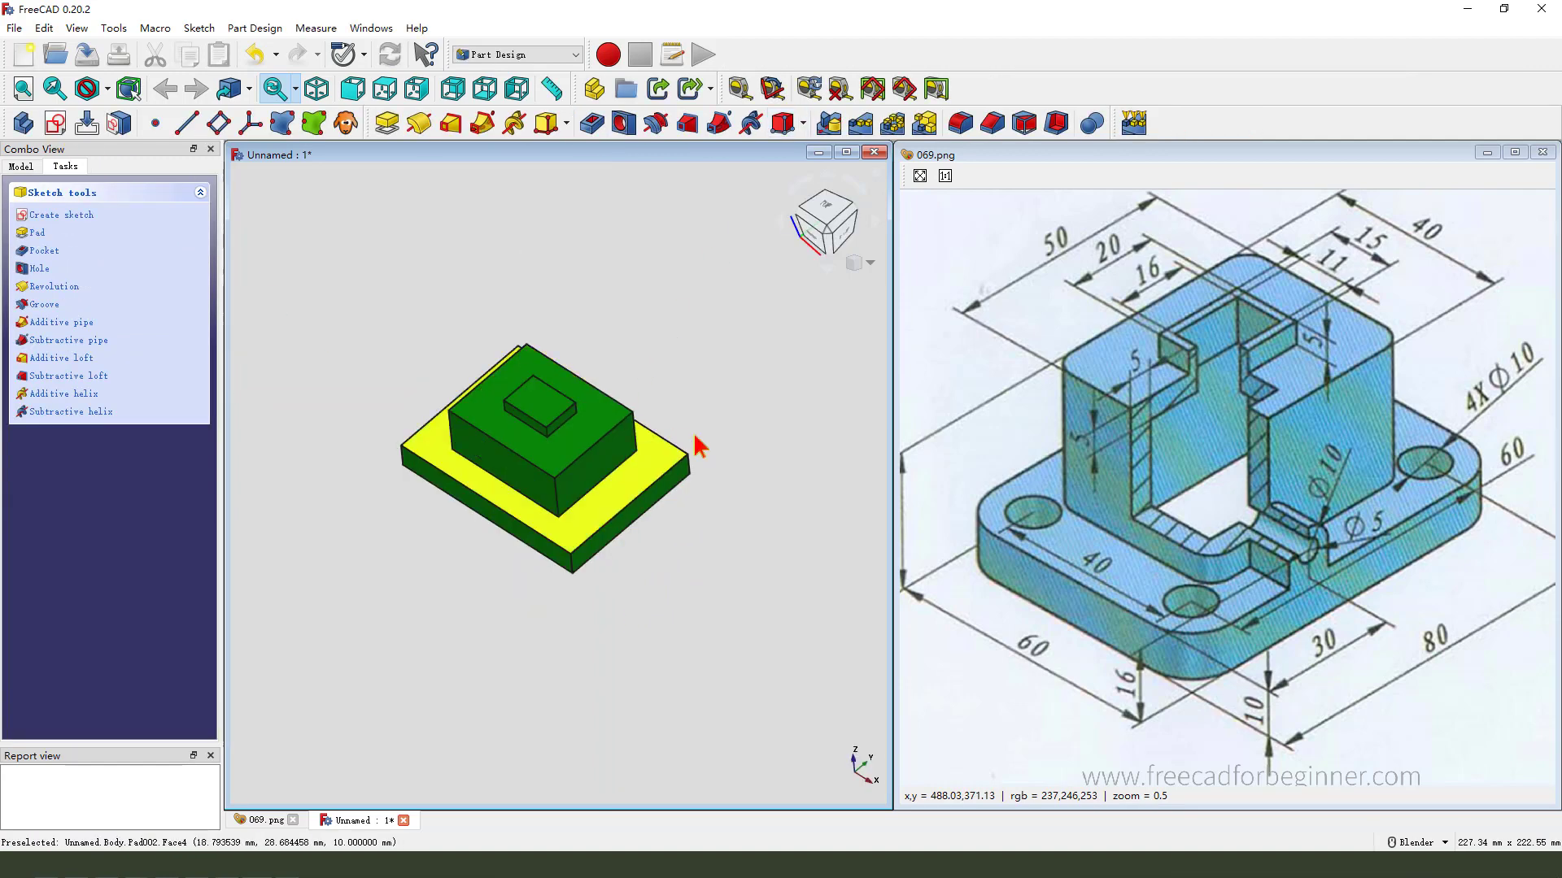
# Pad the slot sketch with type Up to face, ending at the base block's front side face.
pyautogui.click(388, 124)
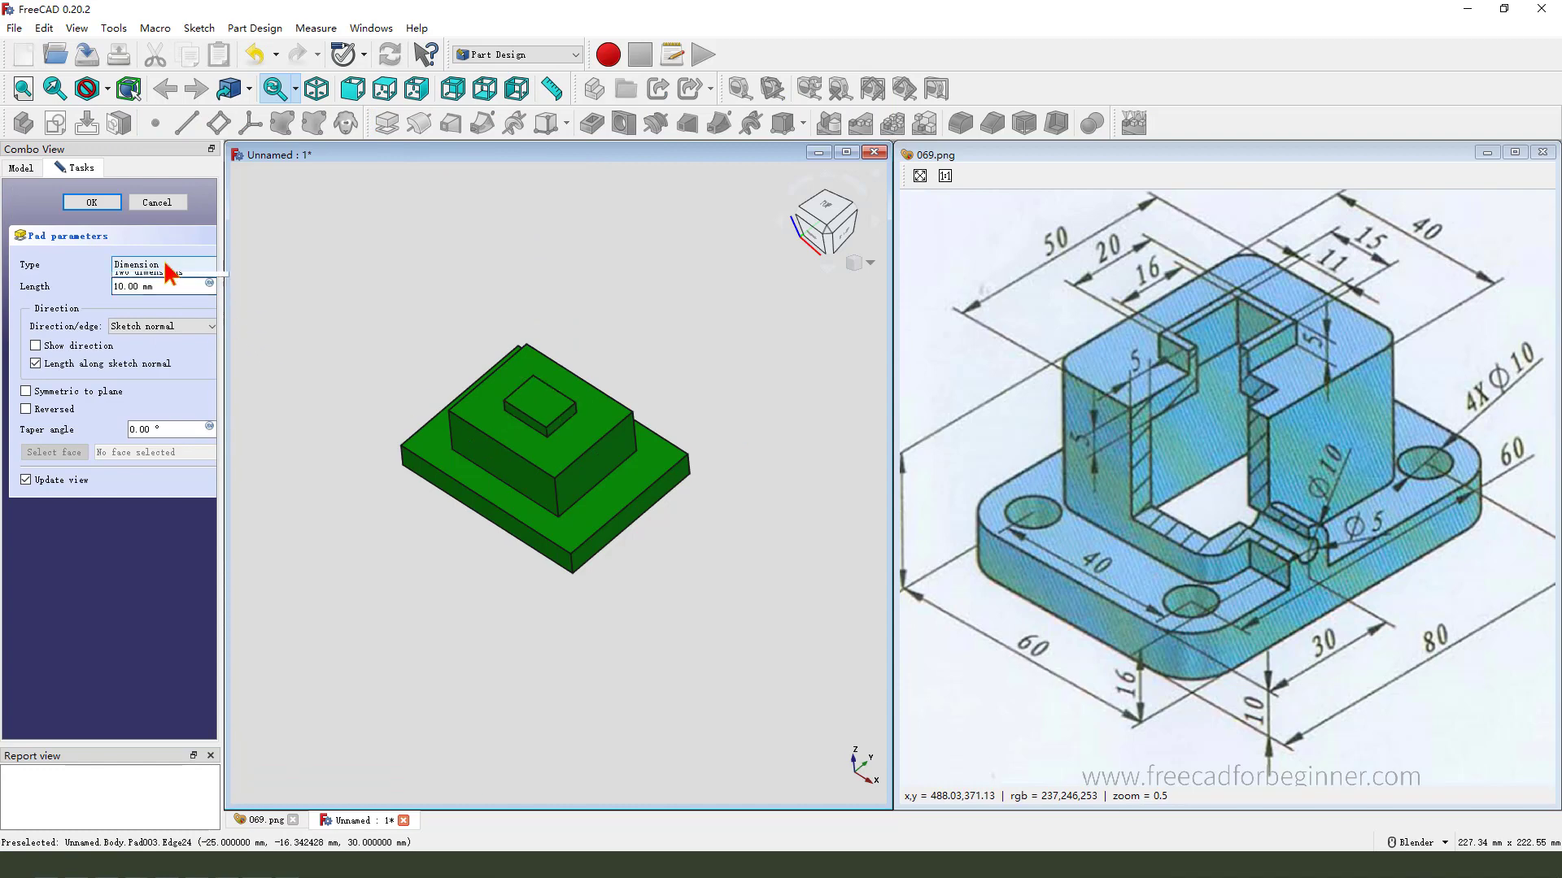
pyautogui.click(167, 265)
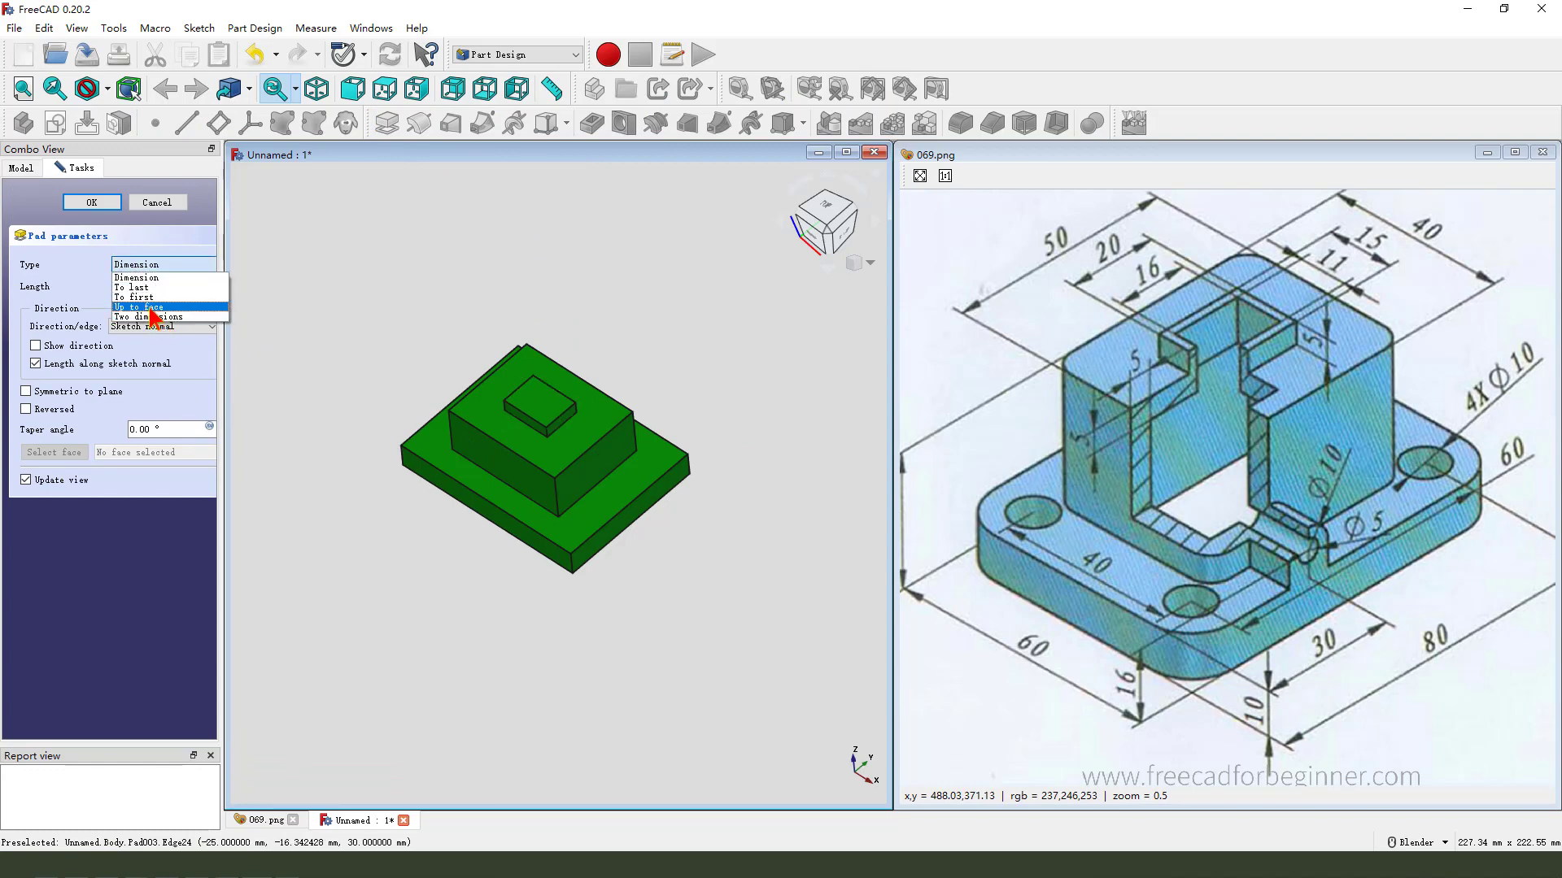
pyautogui.click(163, 307)
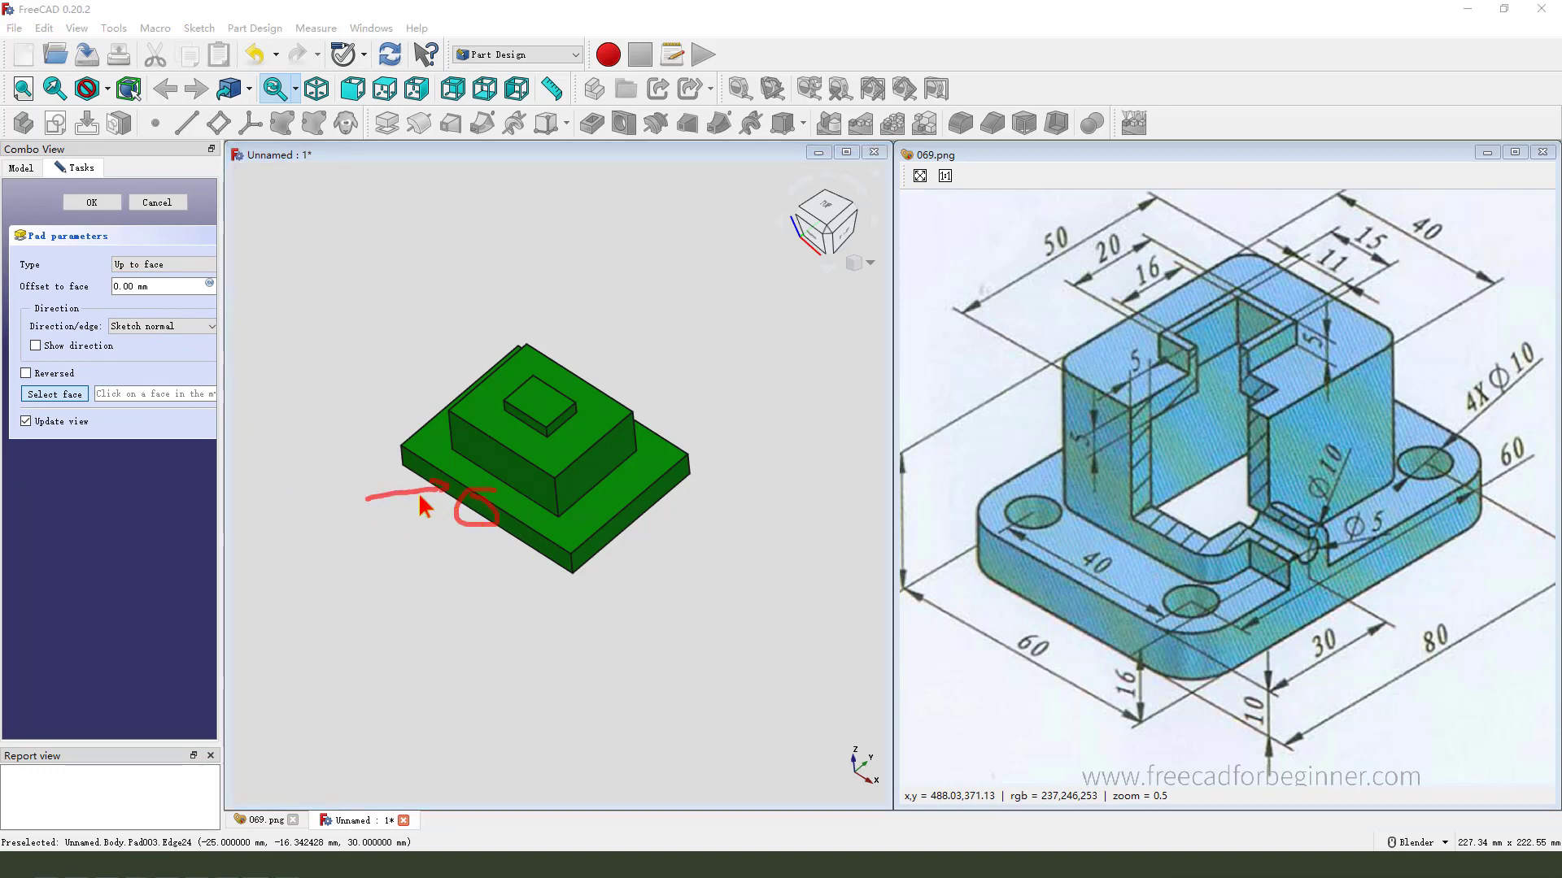
pyautogui.click(443, 487)
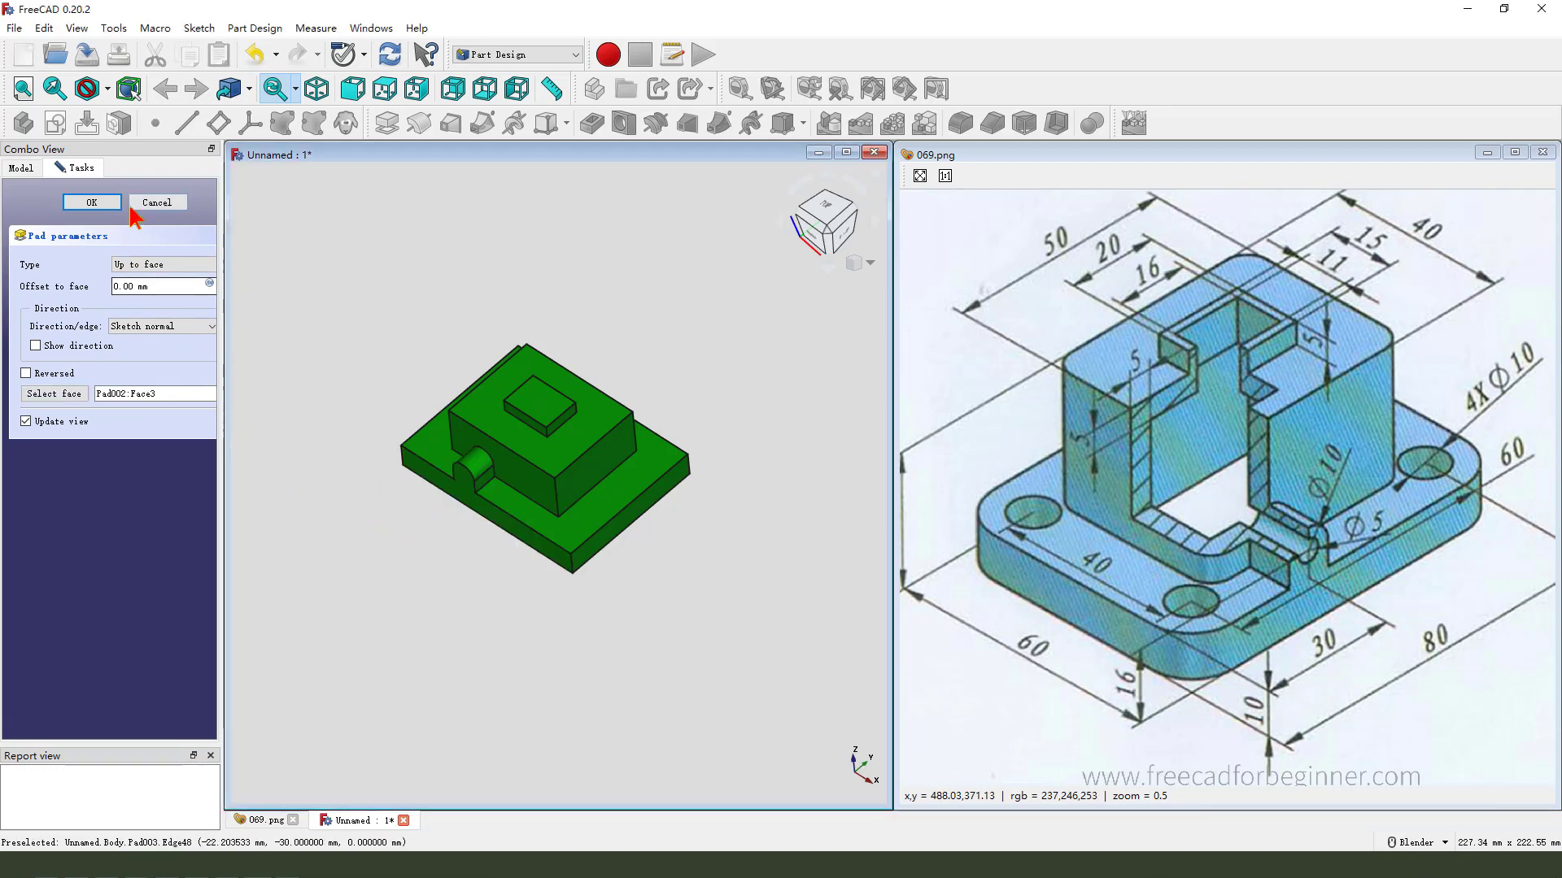
pyautogui.click(92, 203)
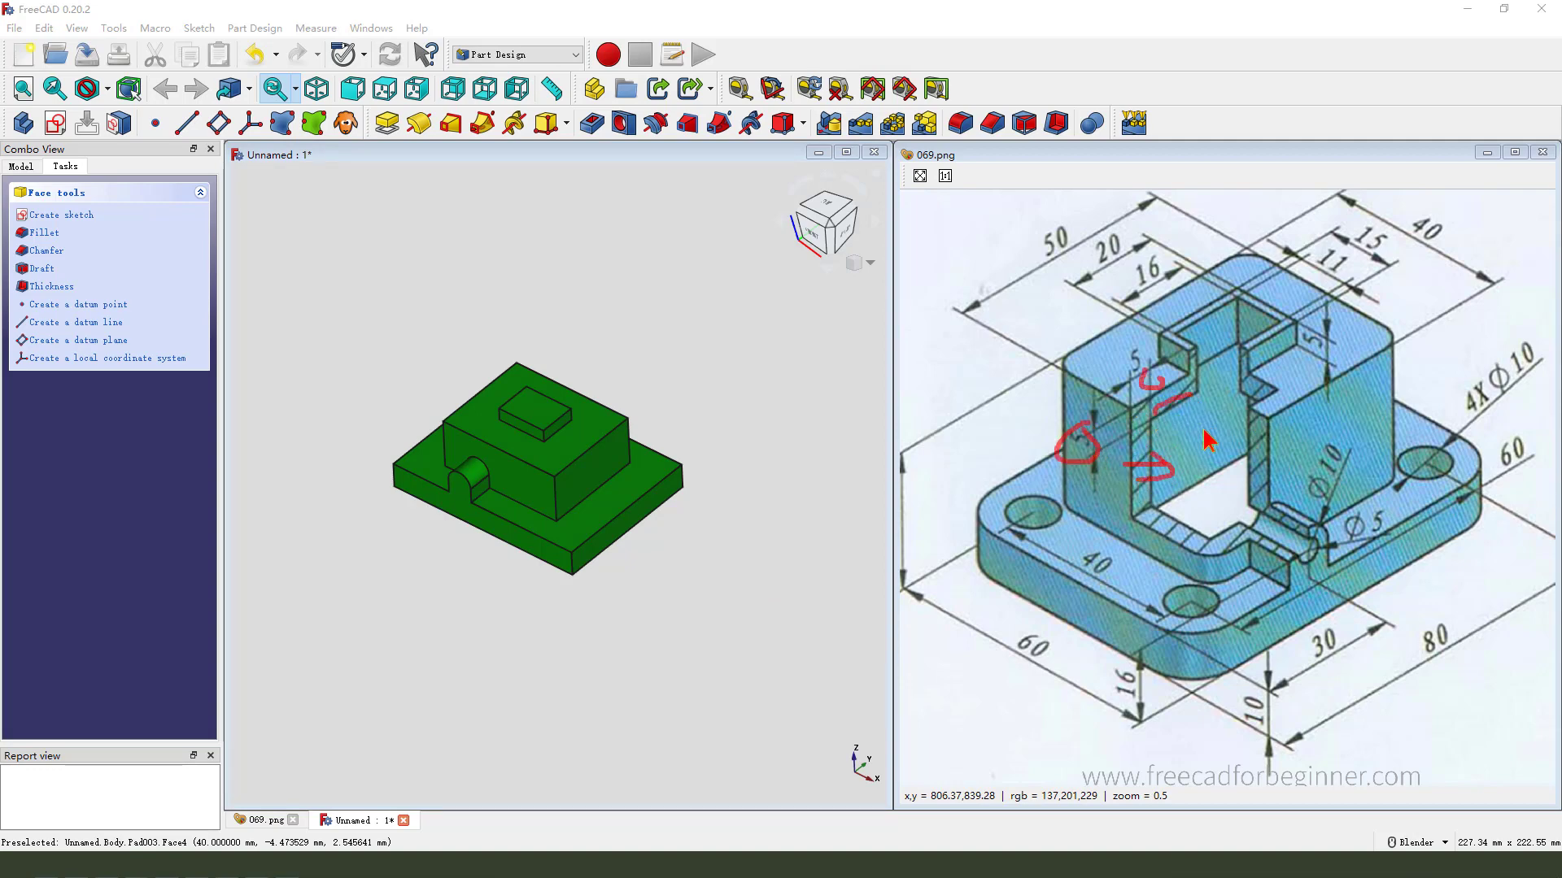
# Examine the cavity's 5 mm wall dimensions and the 30 mm height in the reference drawing.
pyautogui.moveTo(1155, 500); pyautogui.dragTo(1248, 458, button='middle')
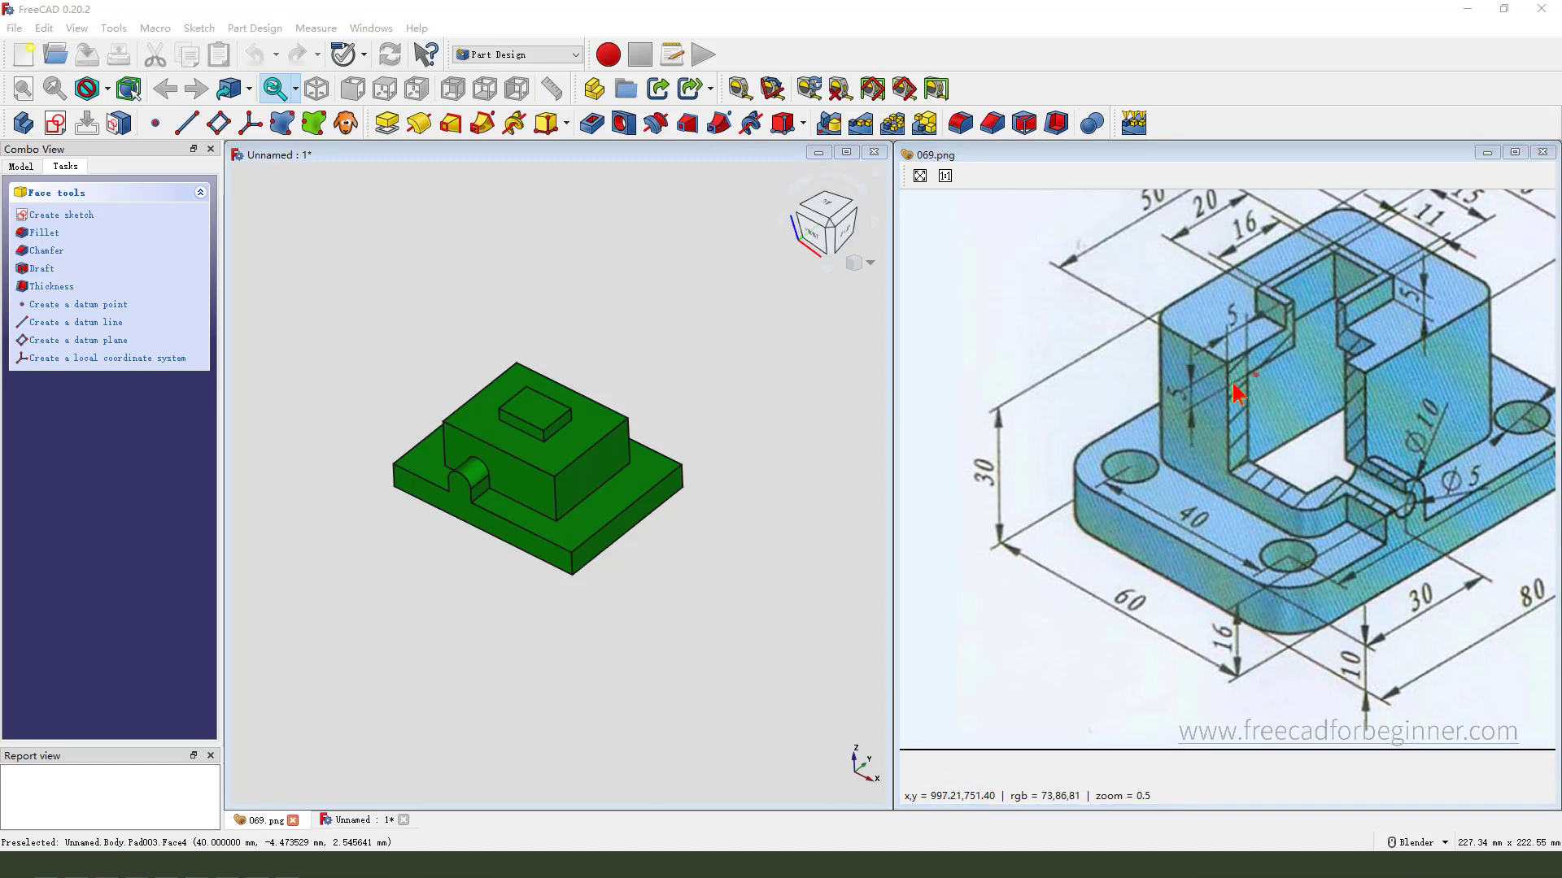
pyautogui.moveTo(1234, 388); pyautogui.dragTo(979, 483)
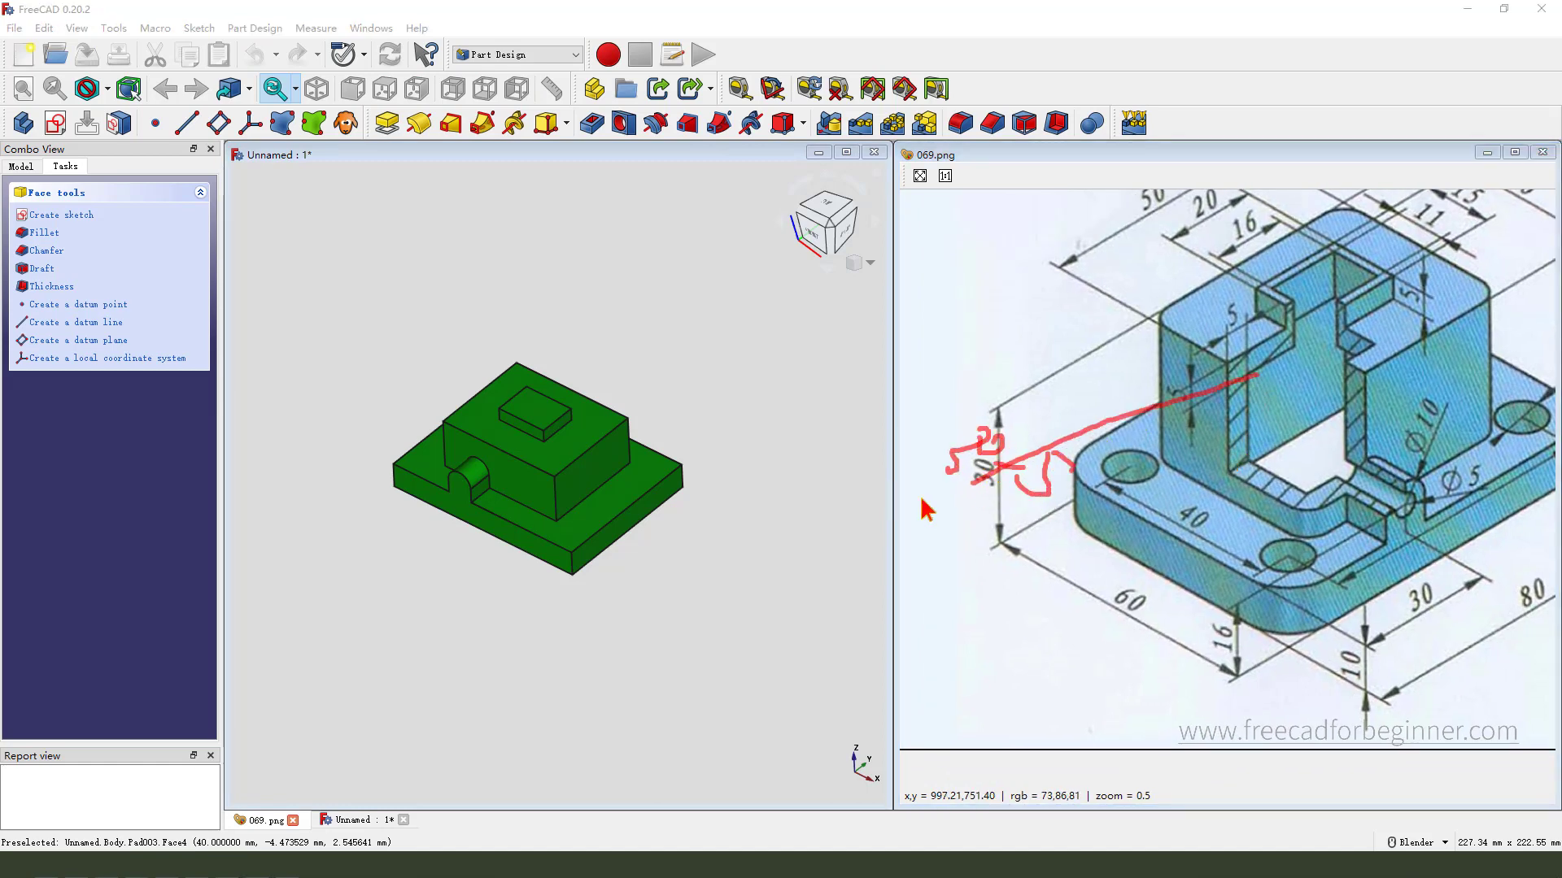
pyautogui.moveTo(880, 480); pyautogui.dragTo(1021, 526)
pyautogui.moveTo(1257, 376); pyautogui.dragTo(968, 527)
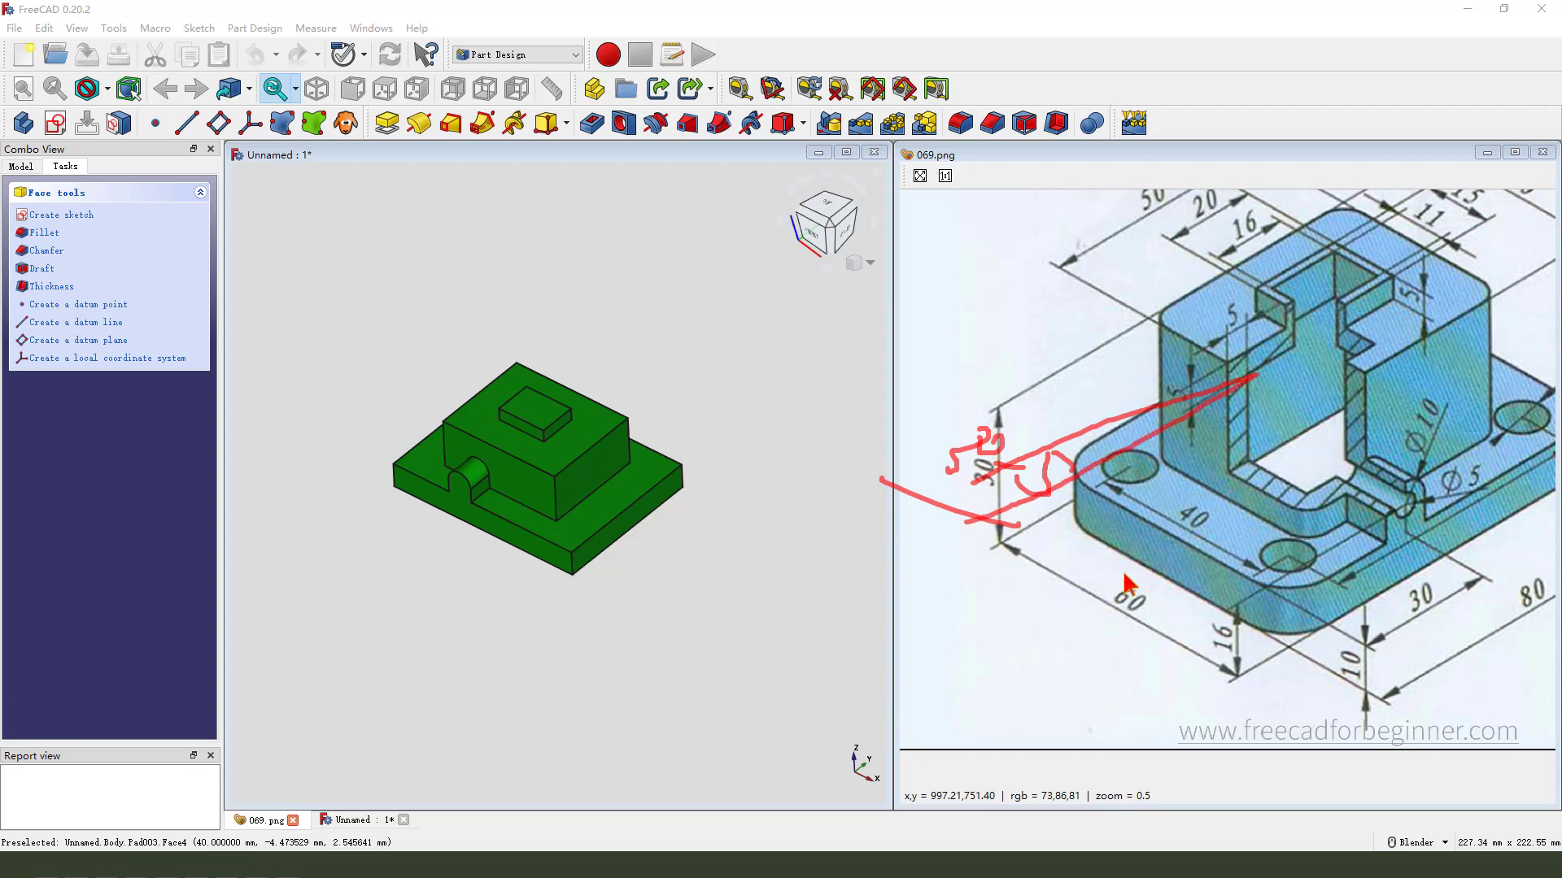
pyautogui.press('Escape')
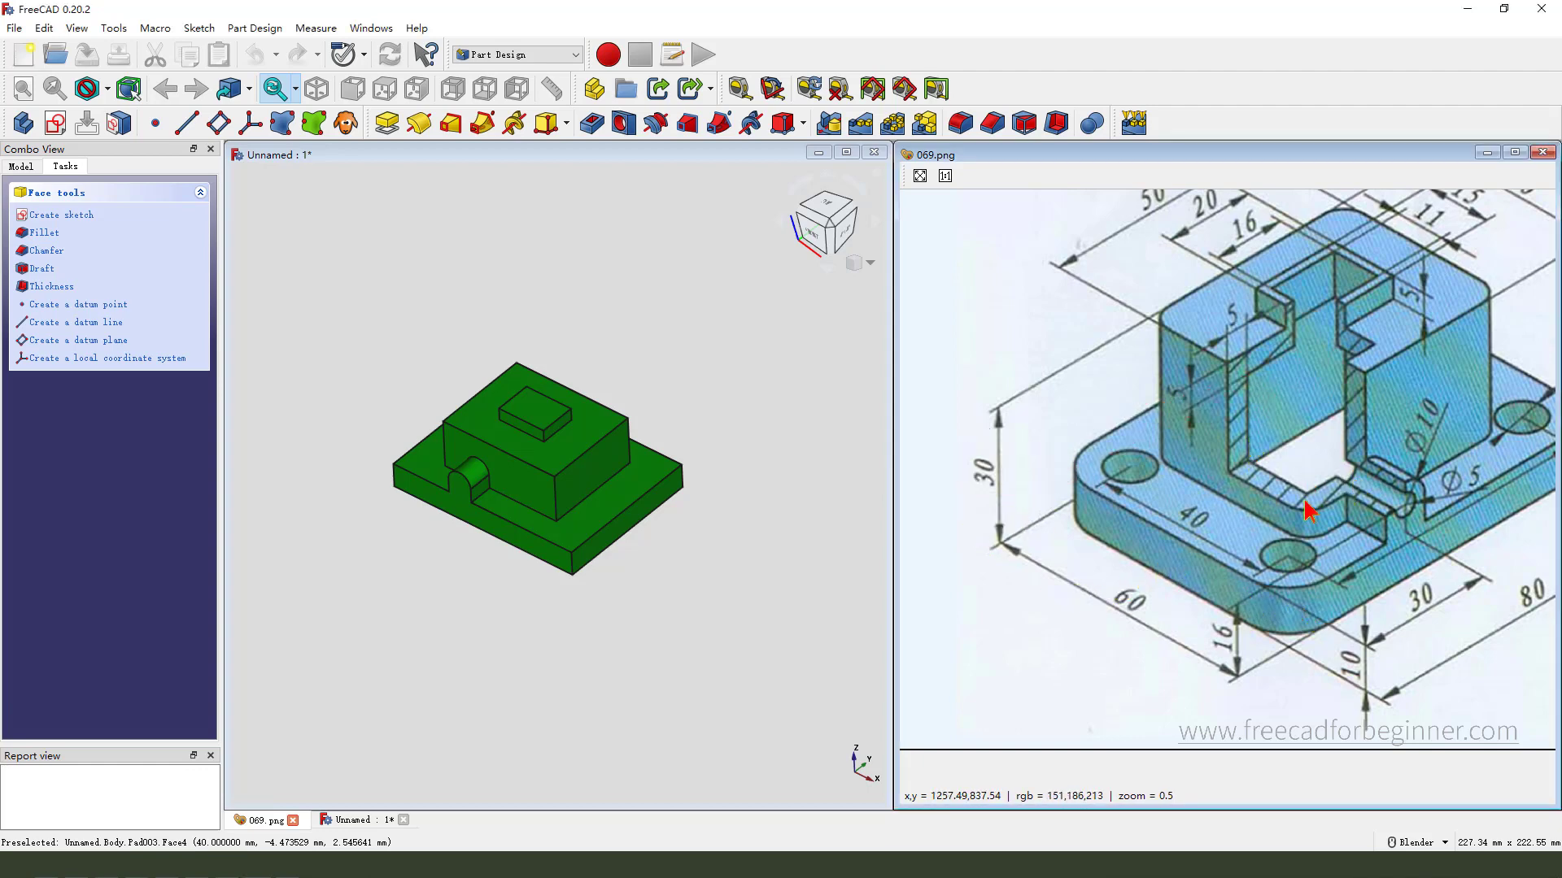
pyautogui.click(55, 123)
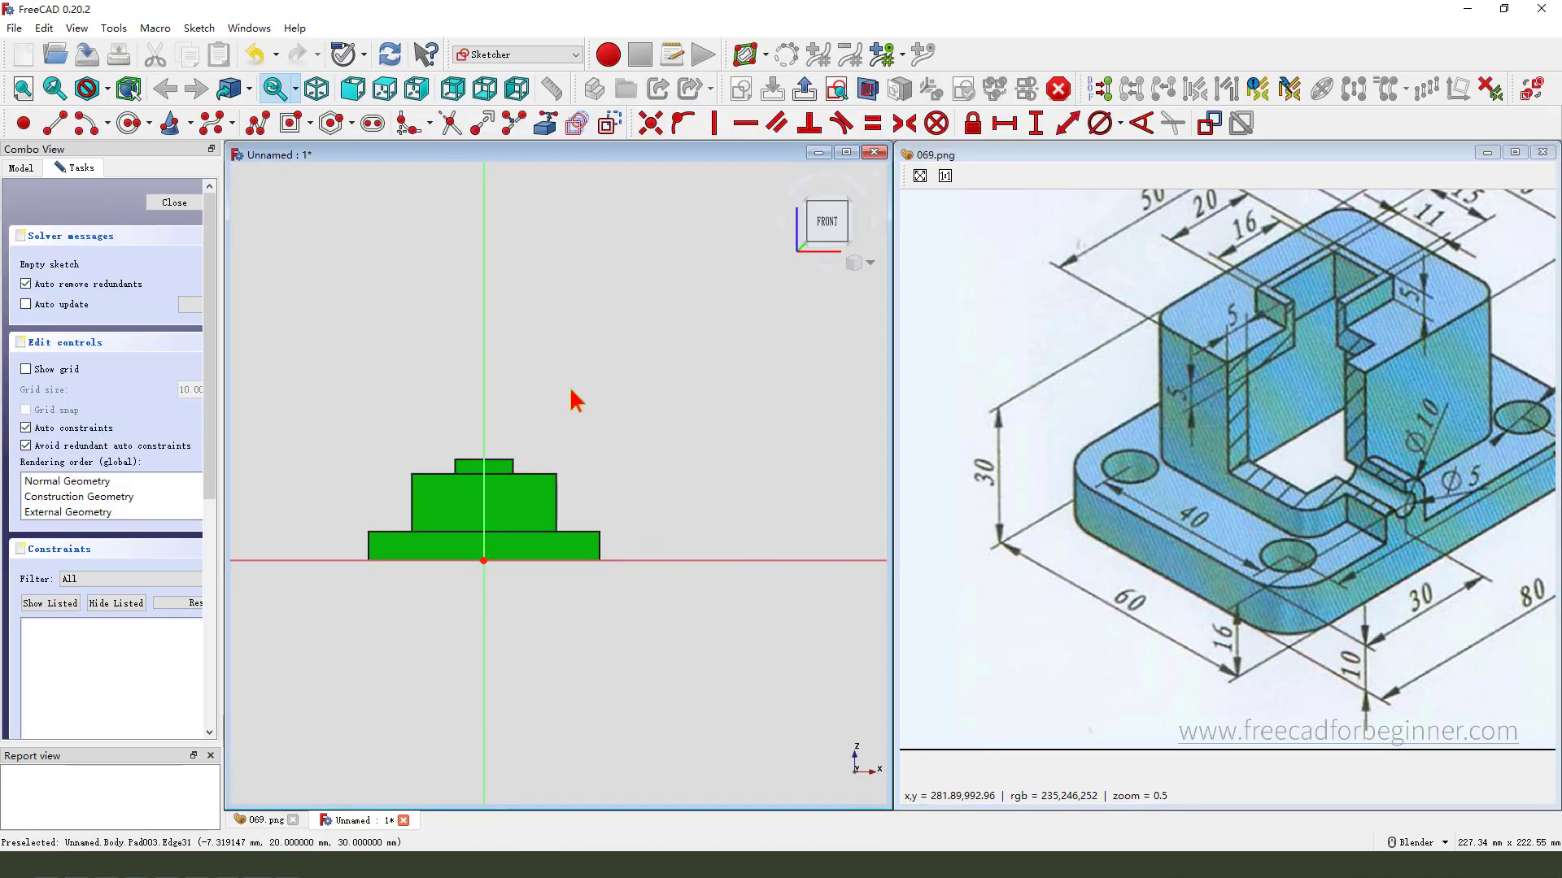
pyautogui.click(22, 168)
pyautogui.click(106, 343)
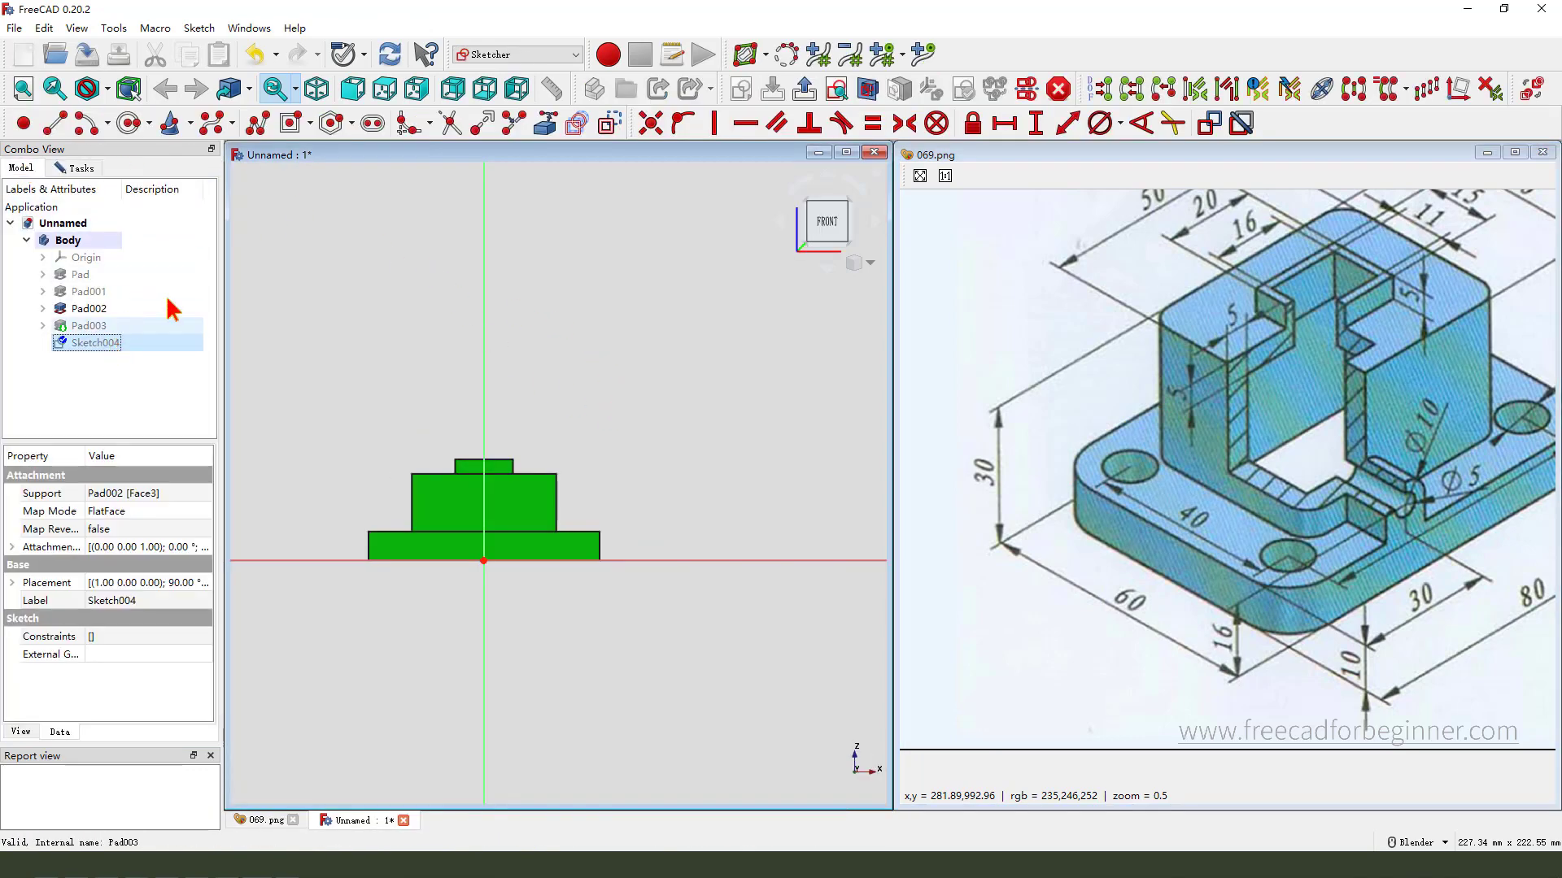
pyautogui.click(81, 168)
pyautogui.click(181, 205)
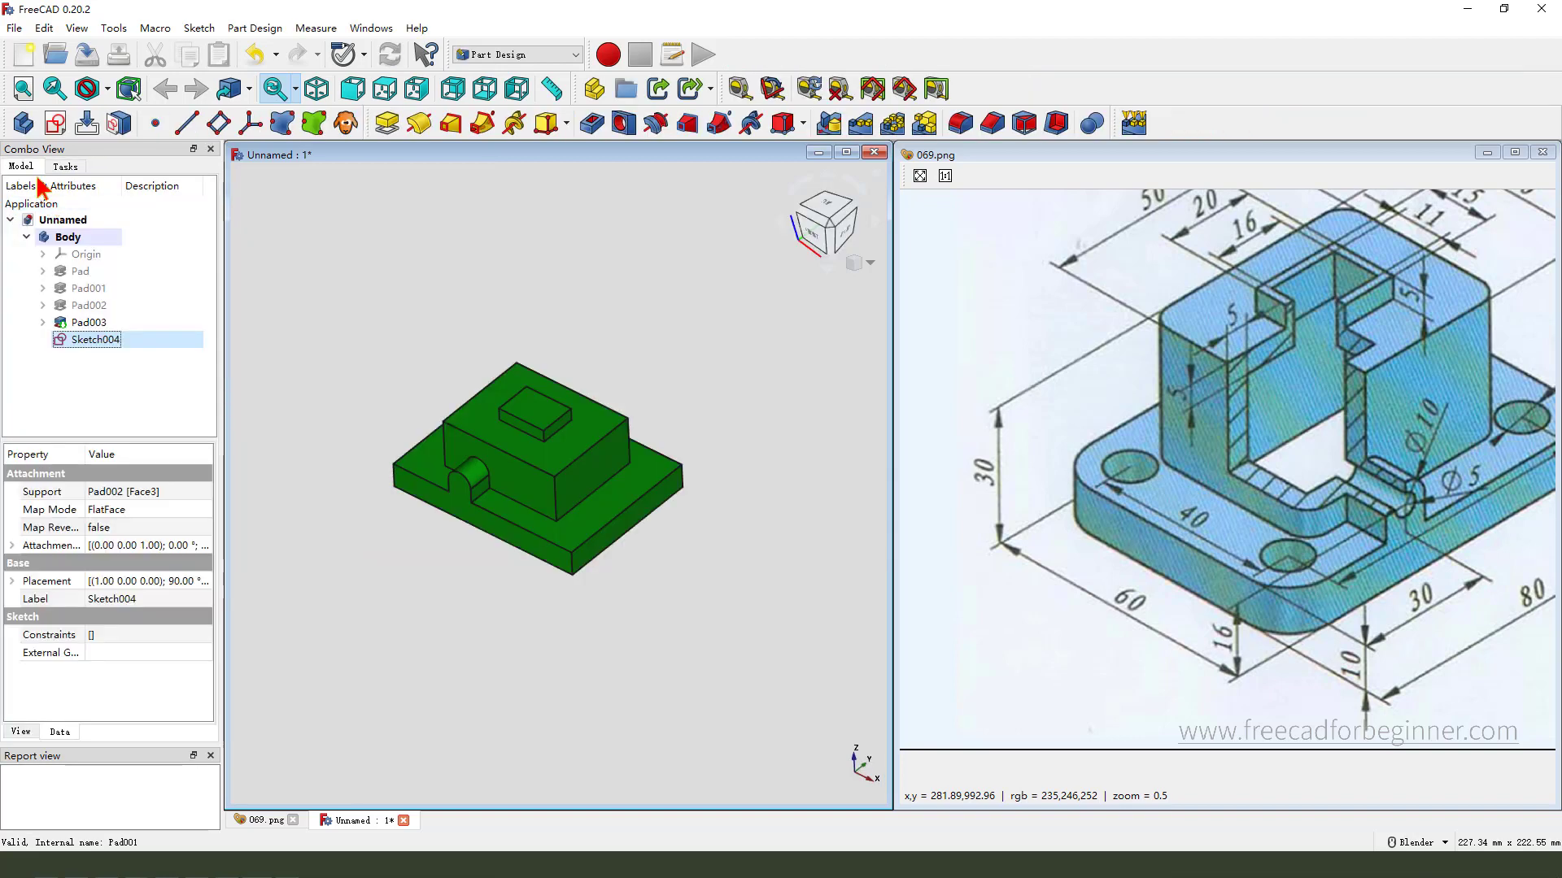
pyautogui.press('Delete')
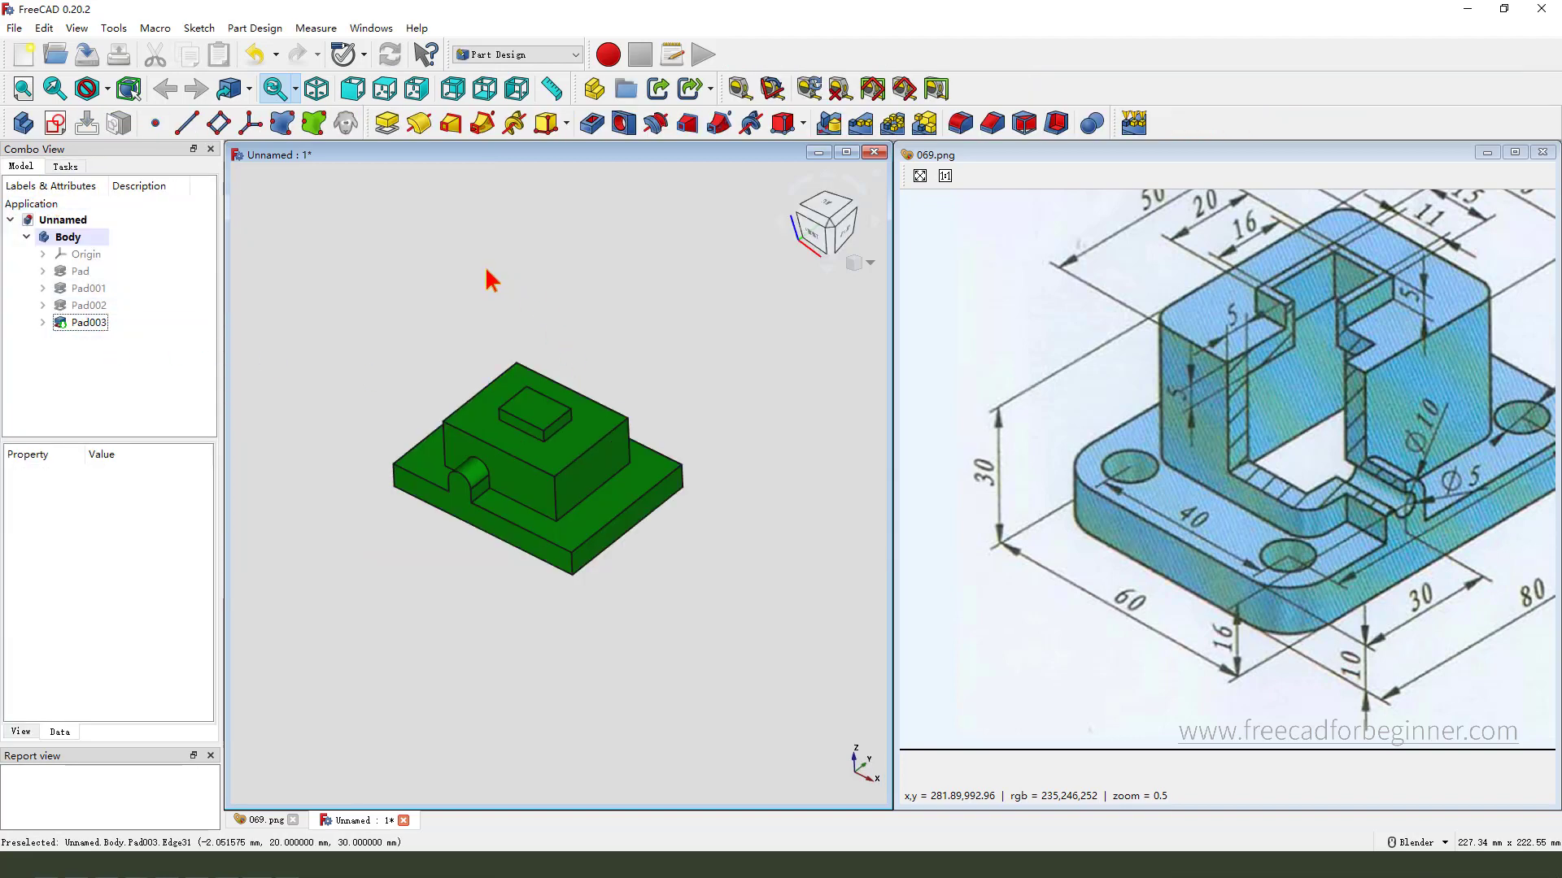
# Create a sketch on the XY plane in section view and draw an origin-centred rectangle about 39 mm wide and 28 mm high.
pyautogui.click(55, 123)
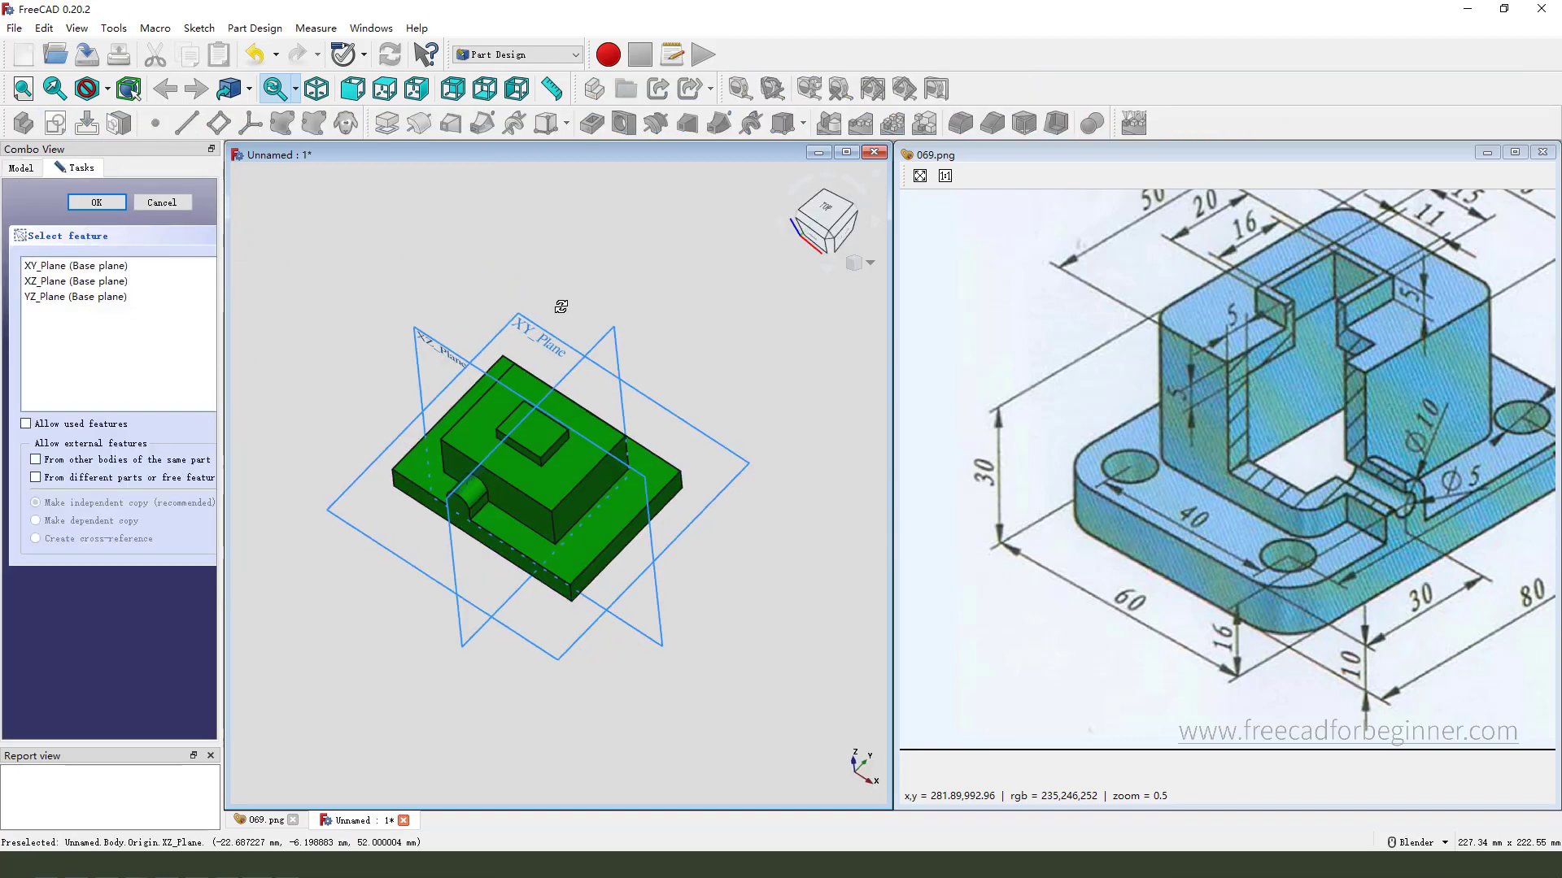
pyautogui.click(541, 329)
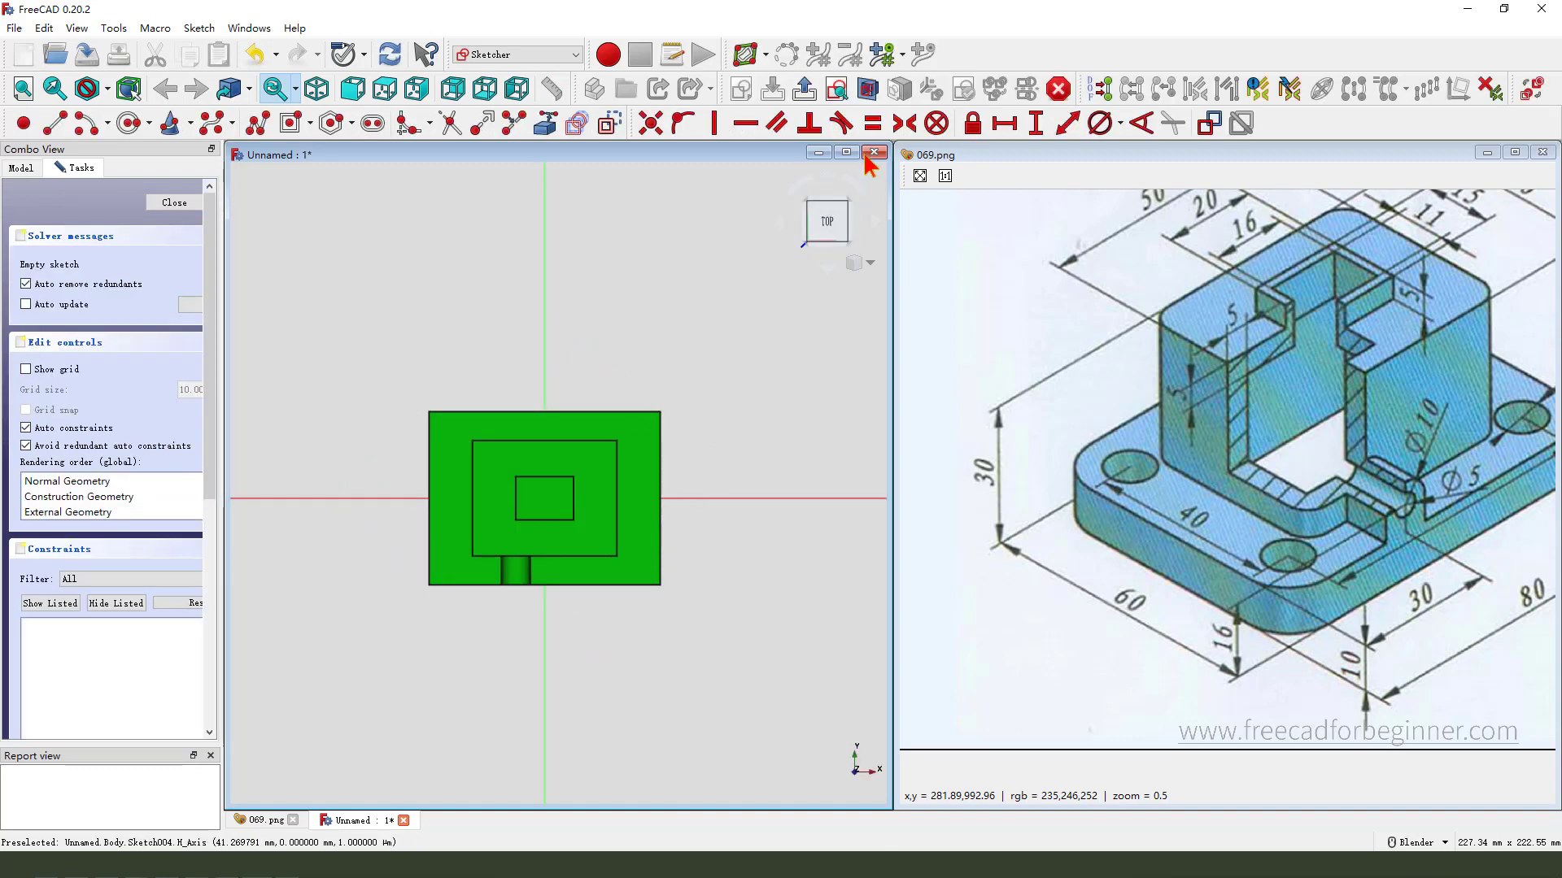
pyautogui.click(867, 91)
pyautogui.scroll(1, 561, 549)
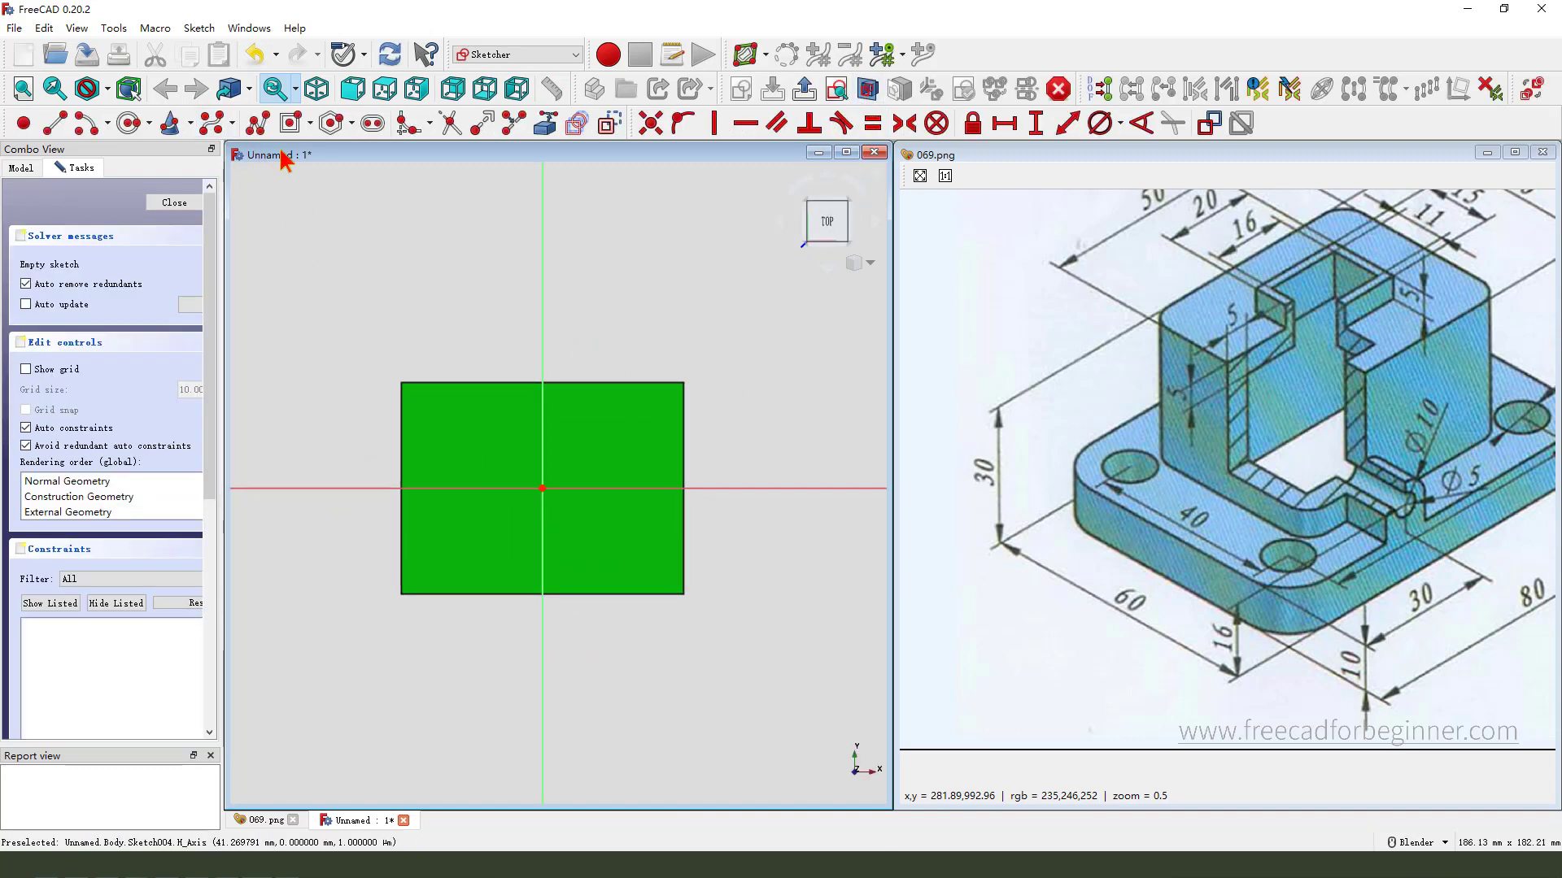
pyautogui.click(291, 124)
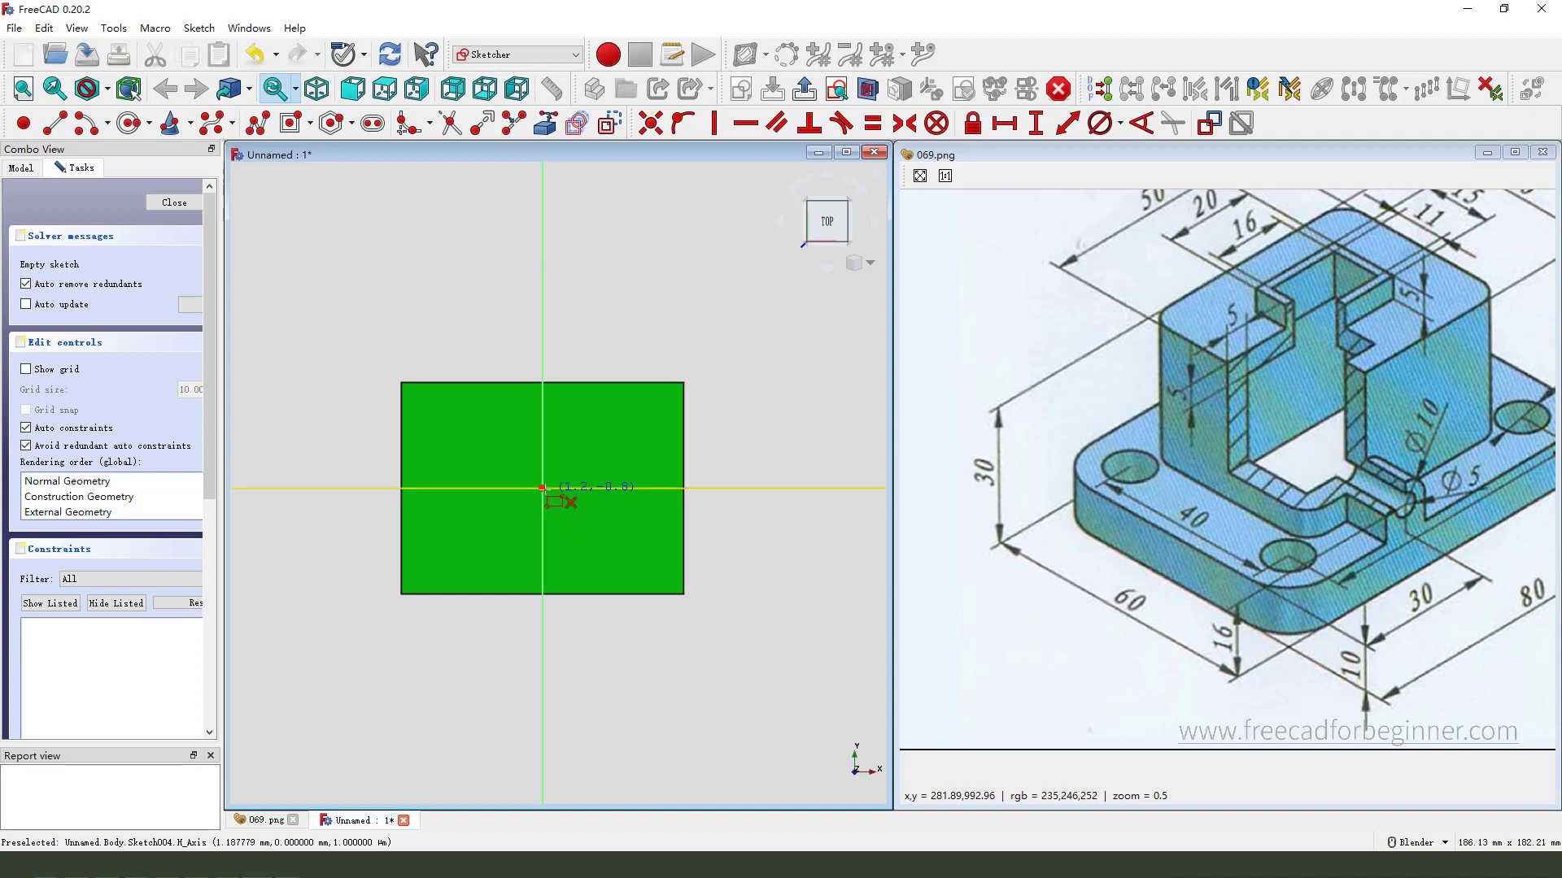
pyautogui.click(541, 488)
pyautogui.click(611, 537)
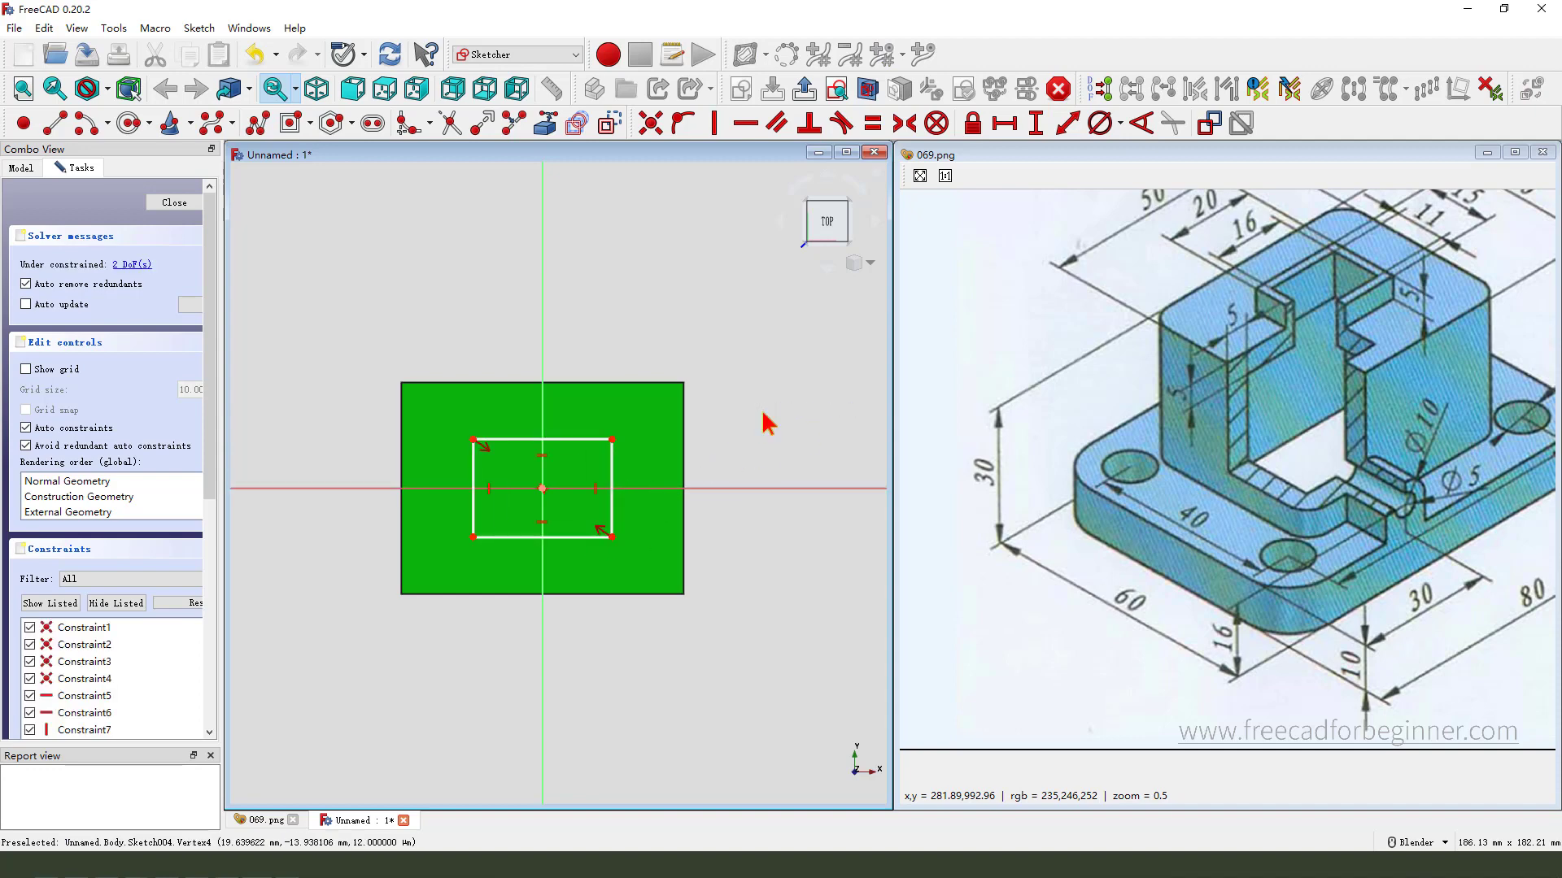
# Constrain the cavity rectangle to 40 mm wide and 30 mm high, and exit the sketch.
pyautogui.moveTo(1267, 495); pyautogui.dragTo(1176, 541)
pyautogui.click(569, 439)
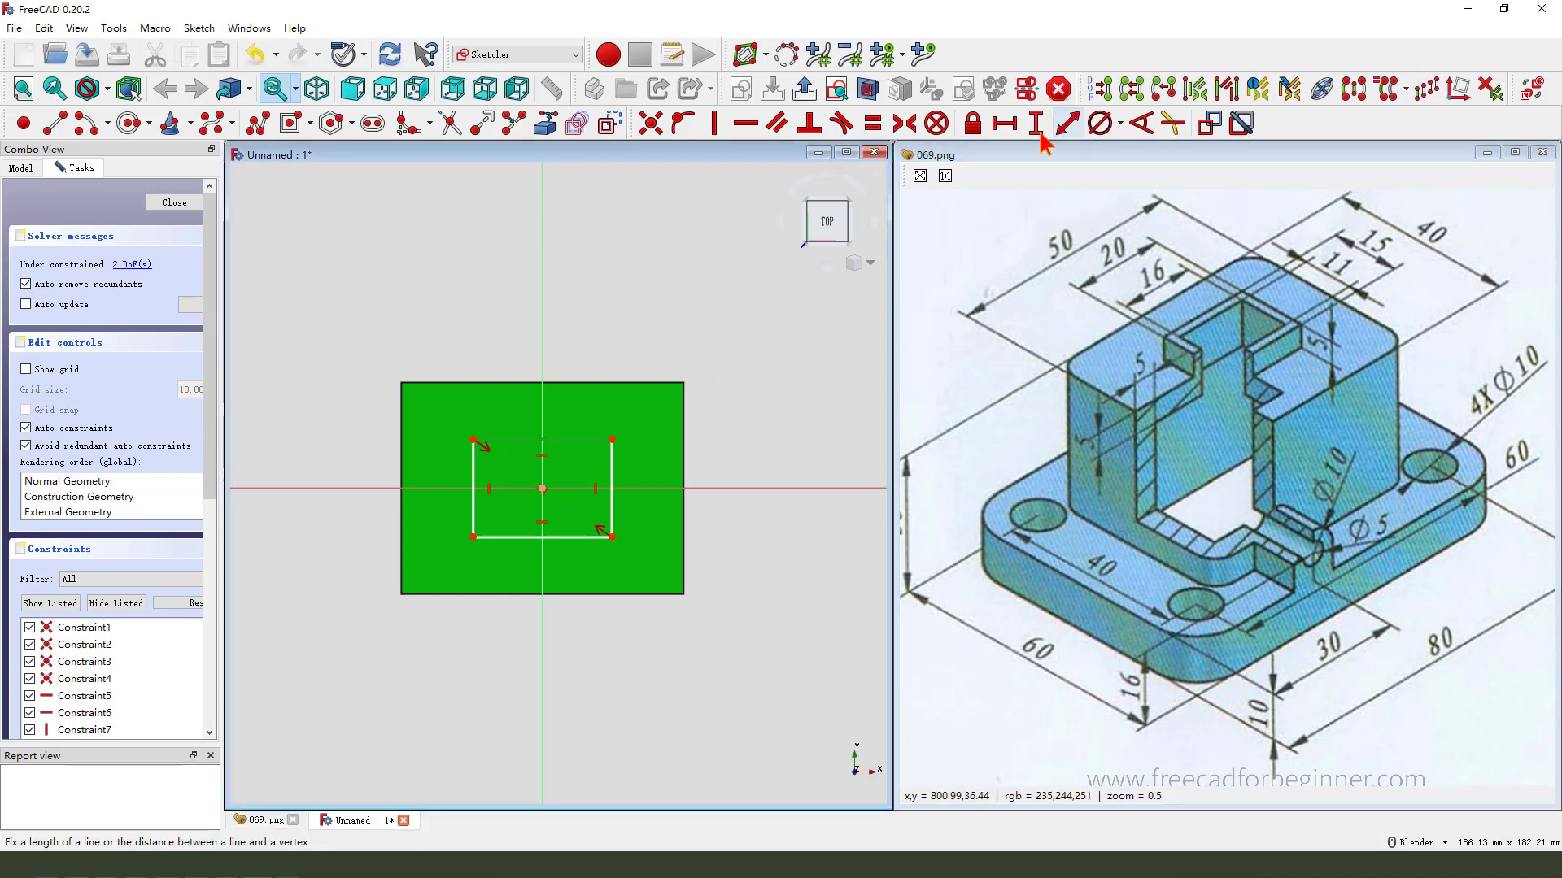
pyautogui.click(1005, 123)
pyautogui.write('4')
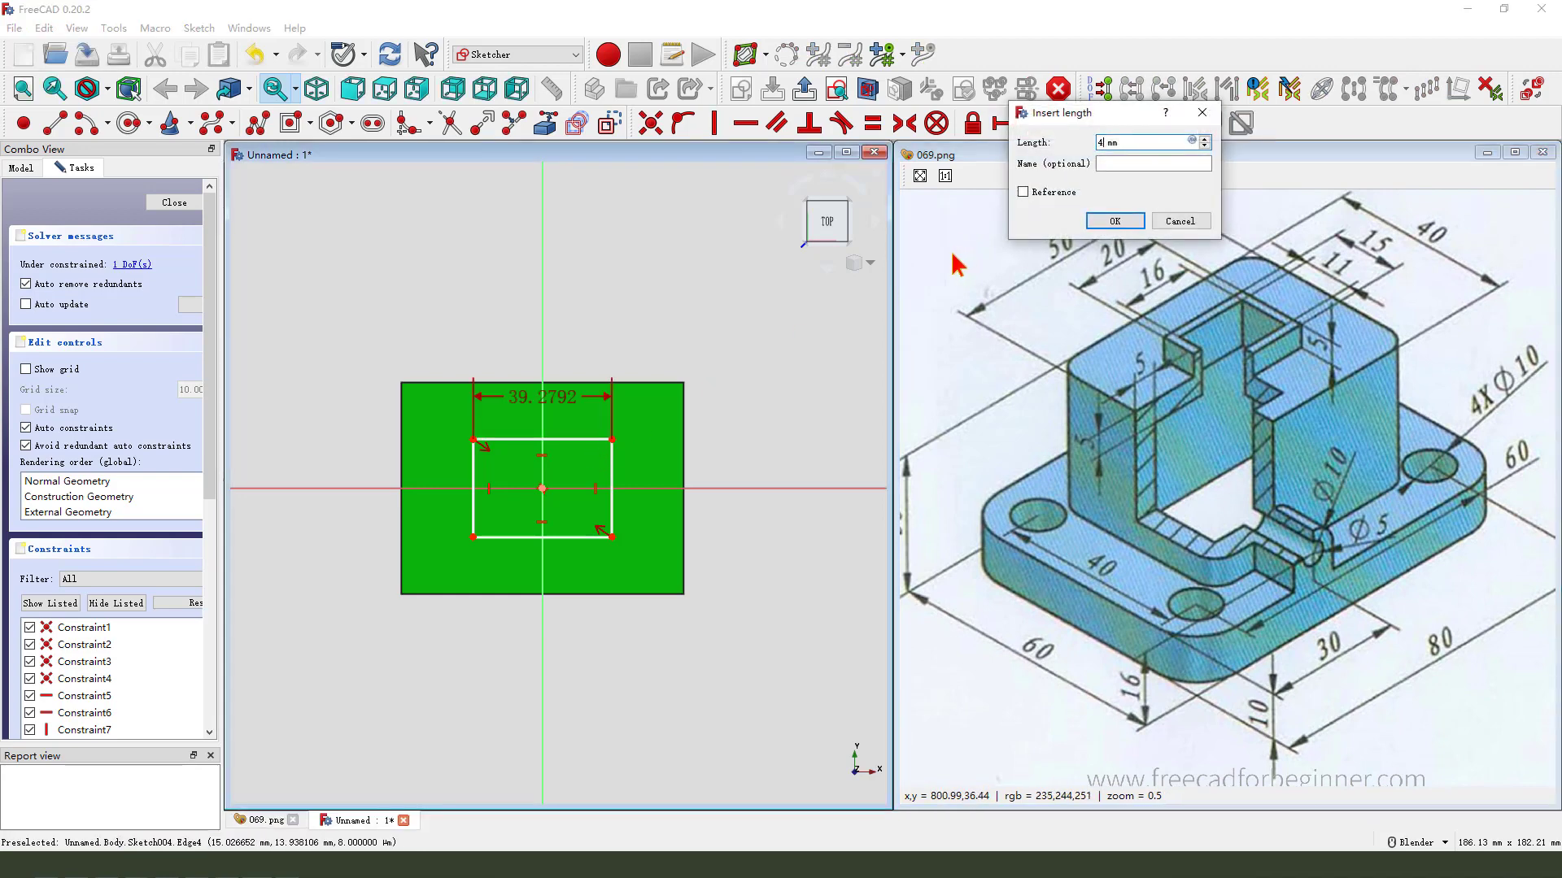
pyautogui.write('0')
pyautogui.press('Return')
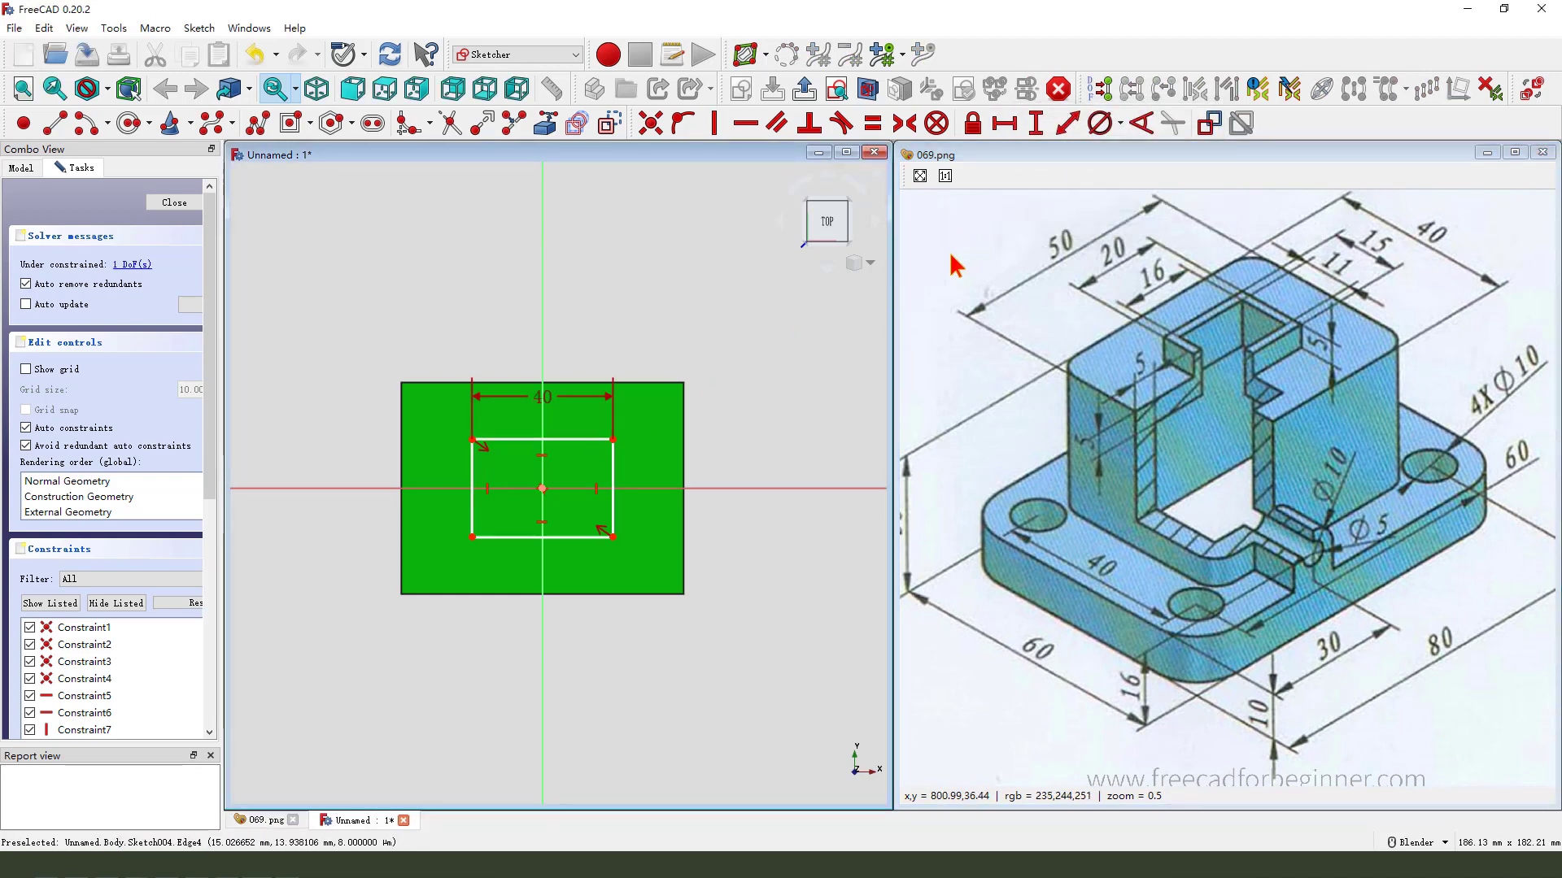
pyautogui.click(618, 485)
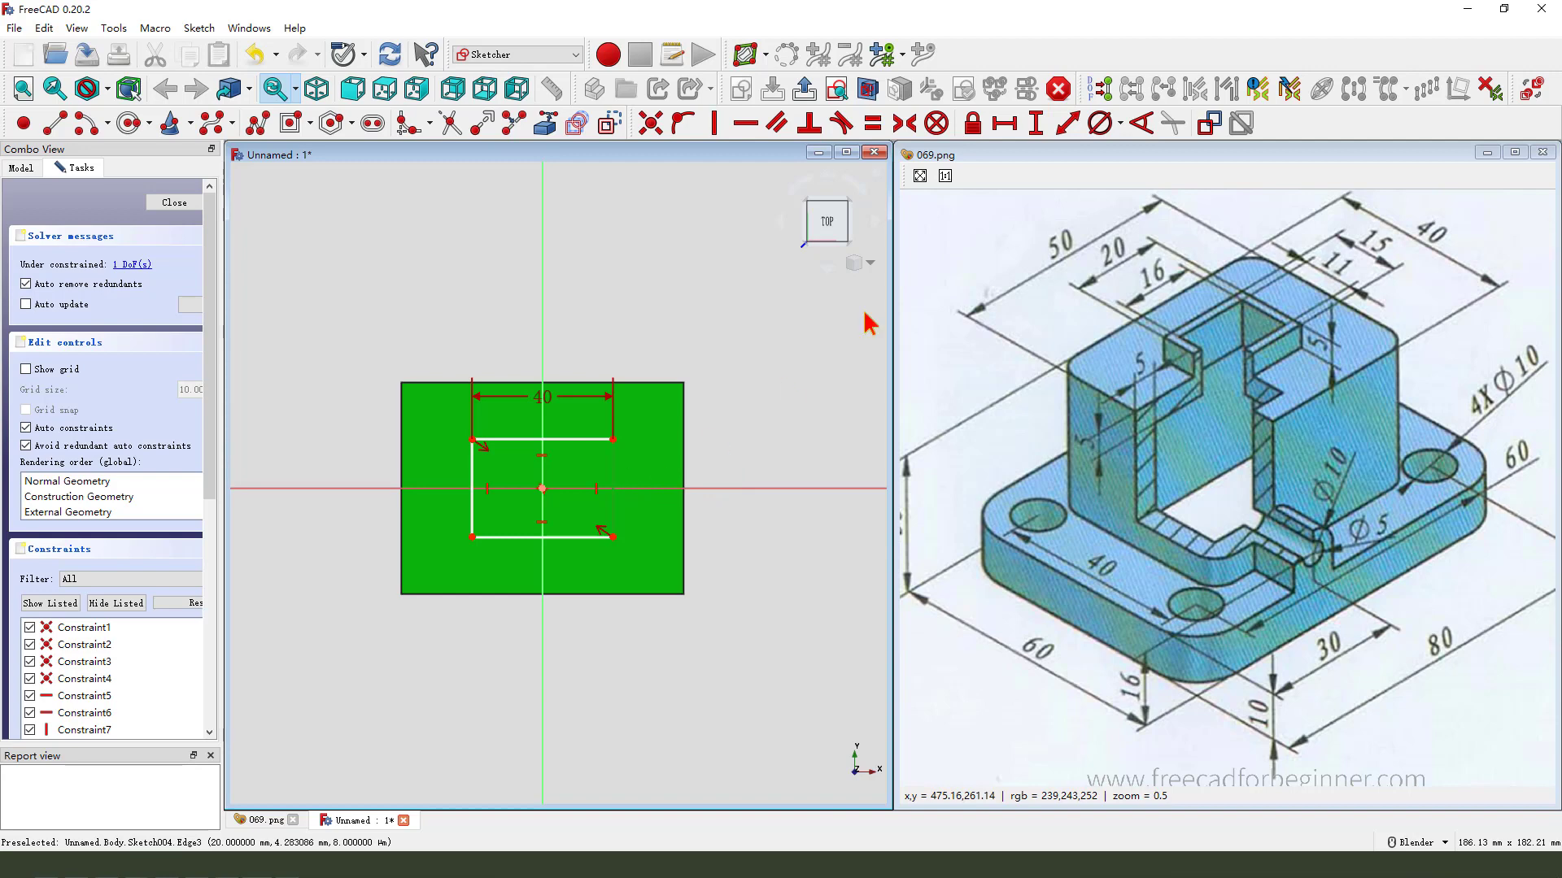
pyautogui.click(1036, 126)
pyautogui.press('Return')
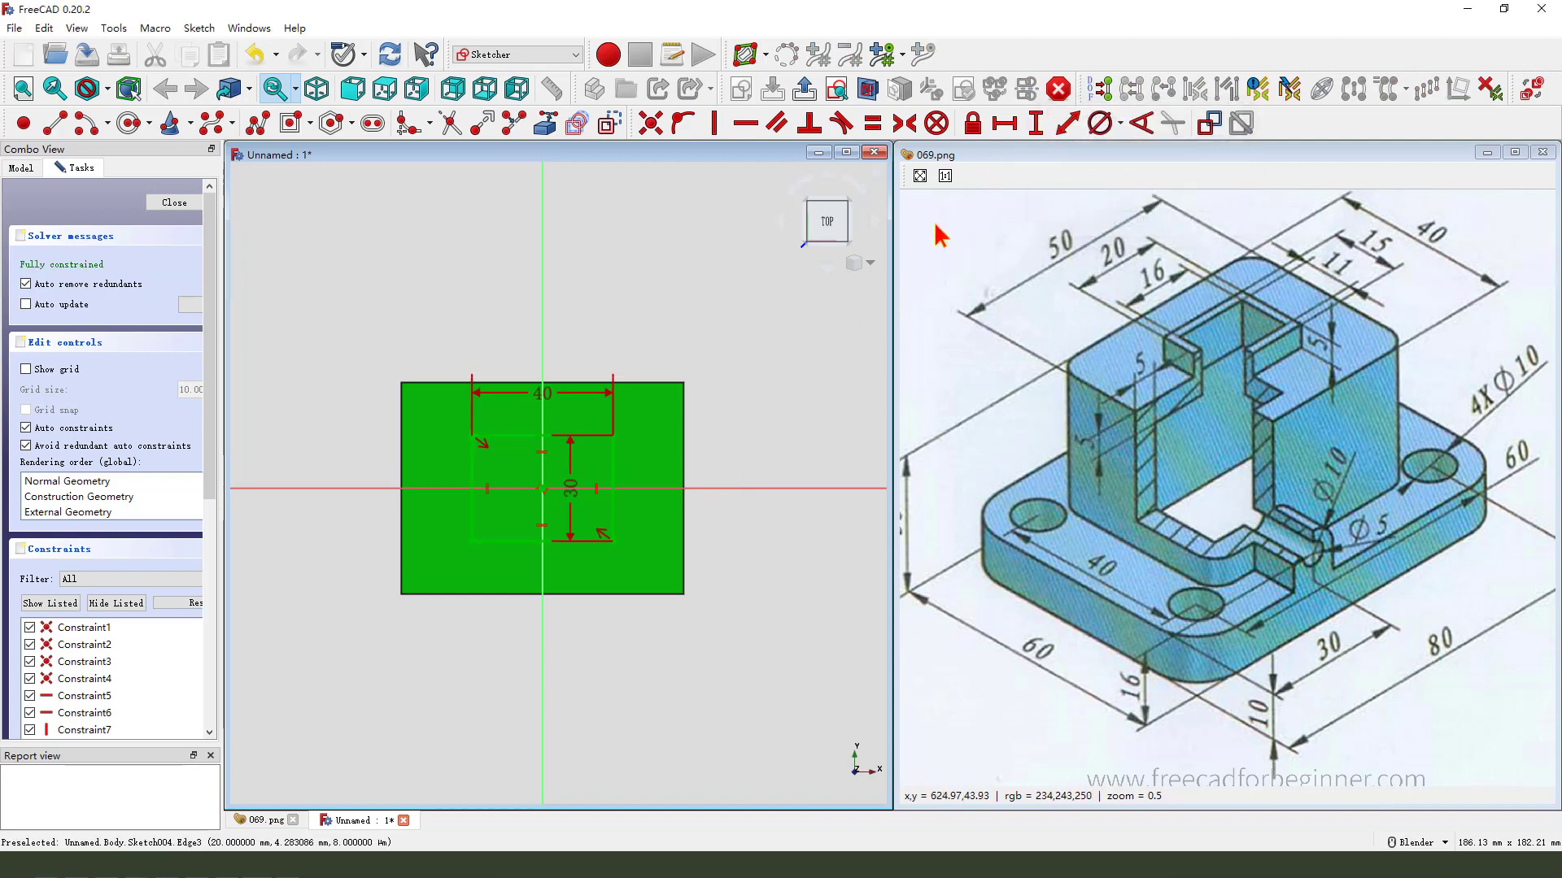
pyautogui.click(806, 89)
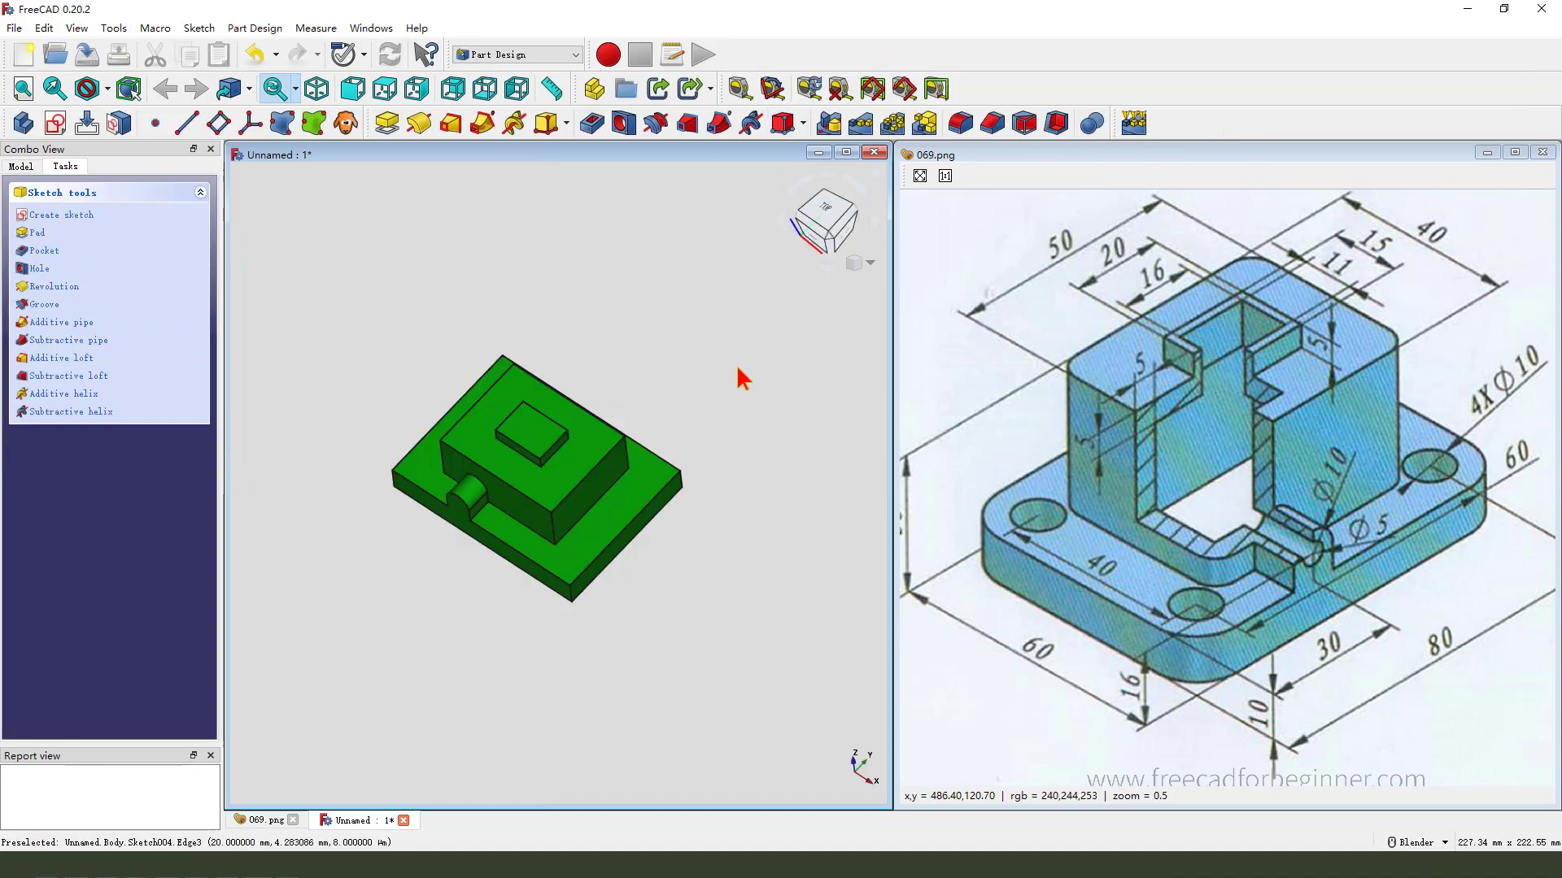
# Pocket the cavity rectangle with type Dimension and a length of 25 mm.
pyautogui.click(591, 124)
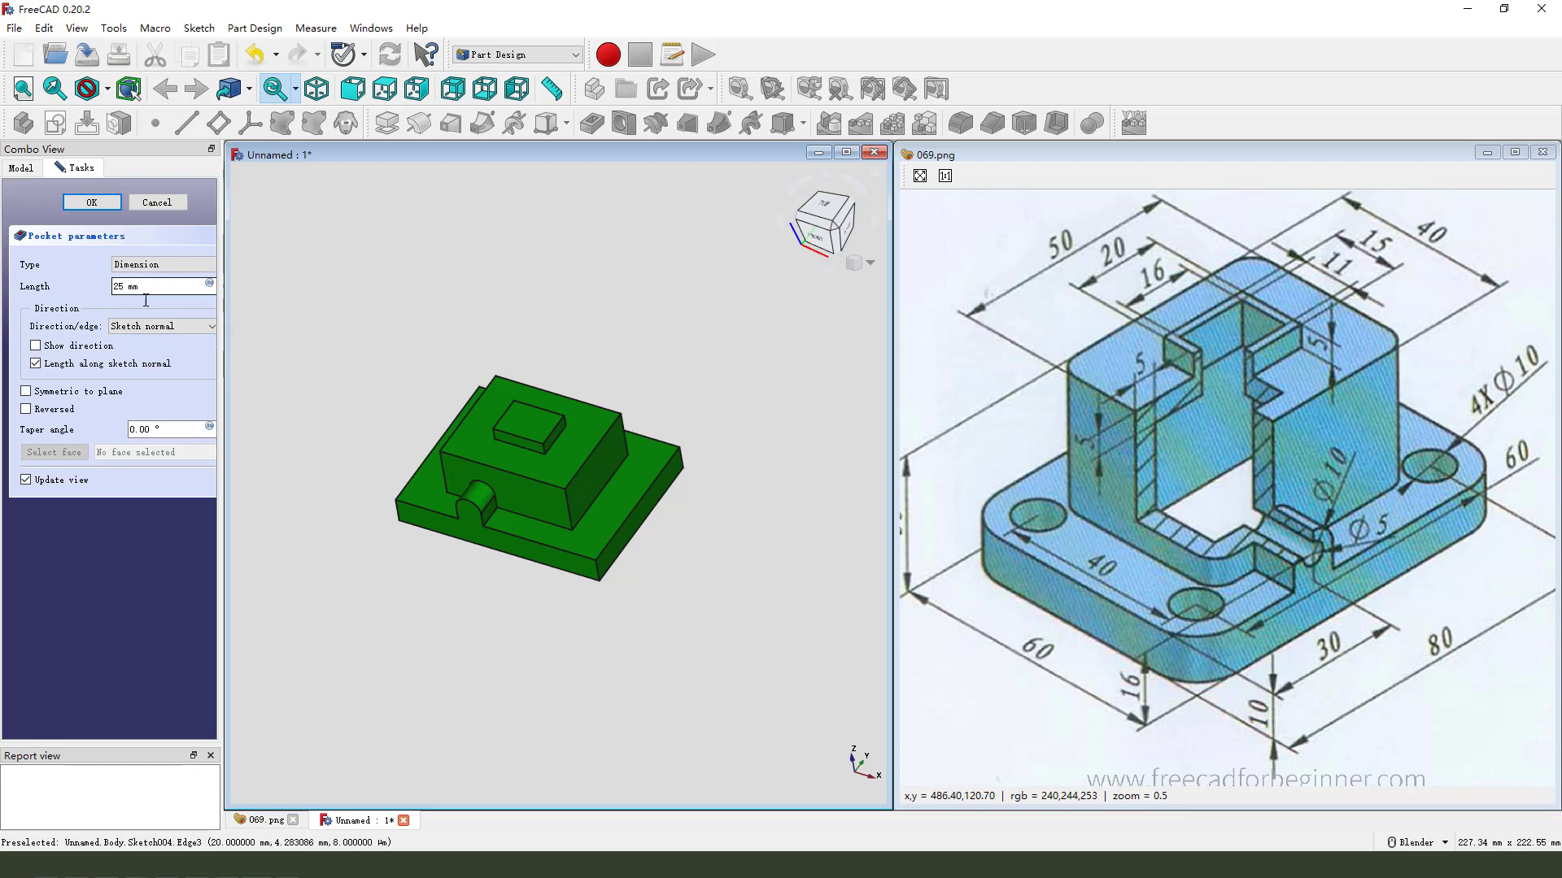
pyautogui.click(91, 202)
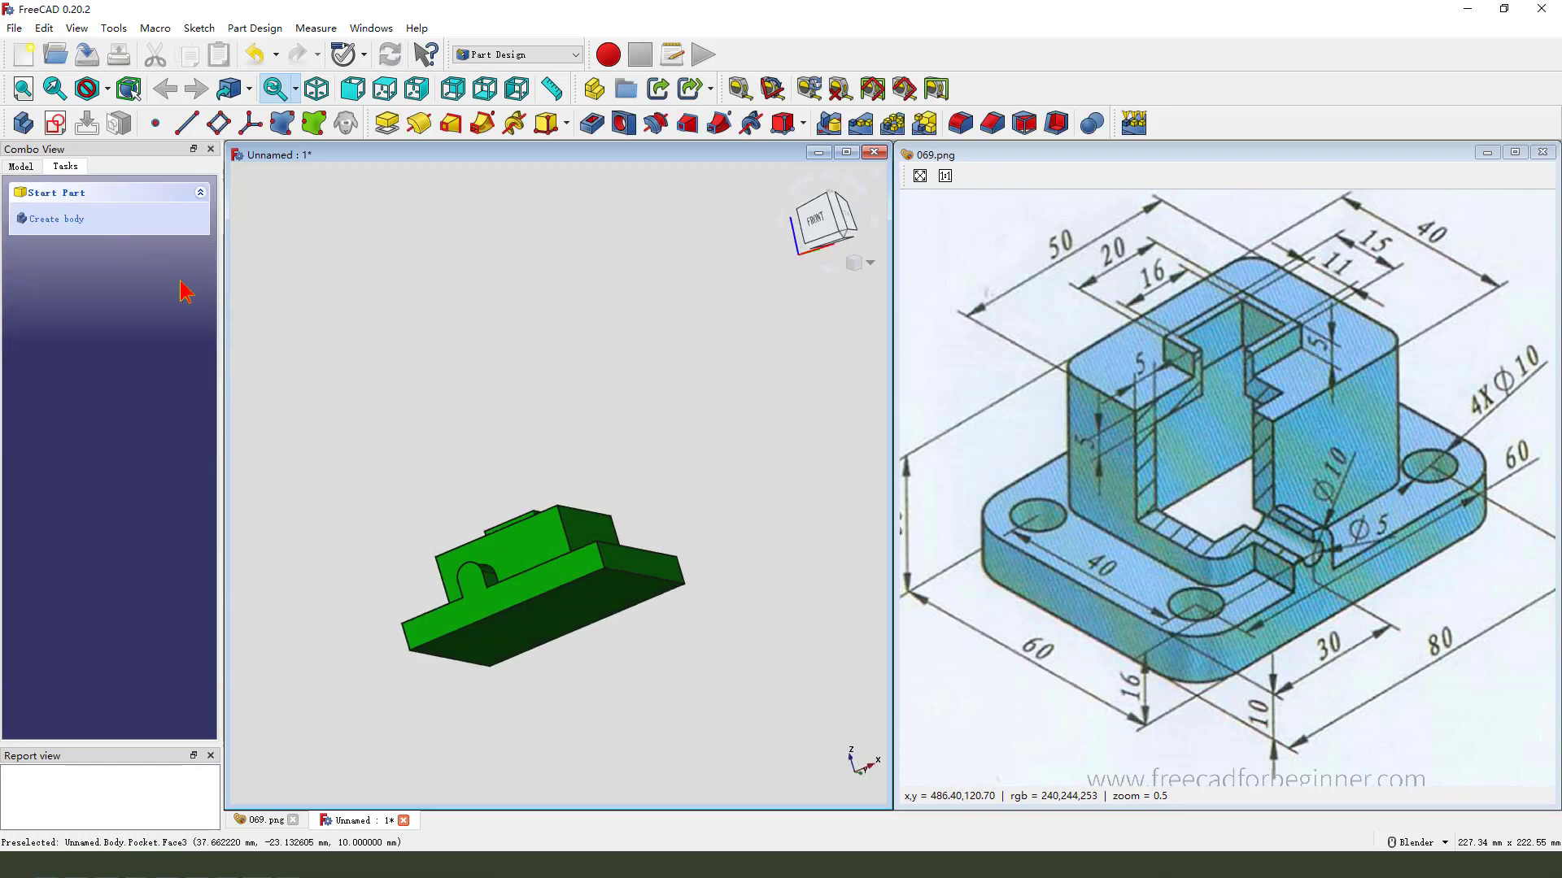
pyautogui.moveTo(455, 569); pyautogui.dragTo(423, 520, button='middle')
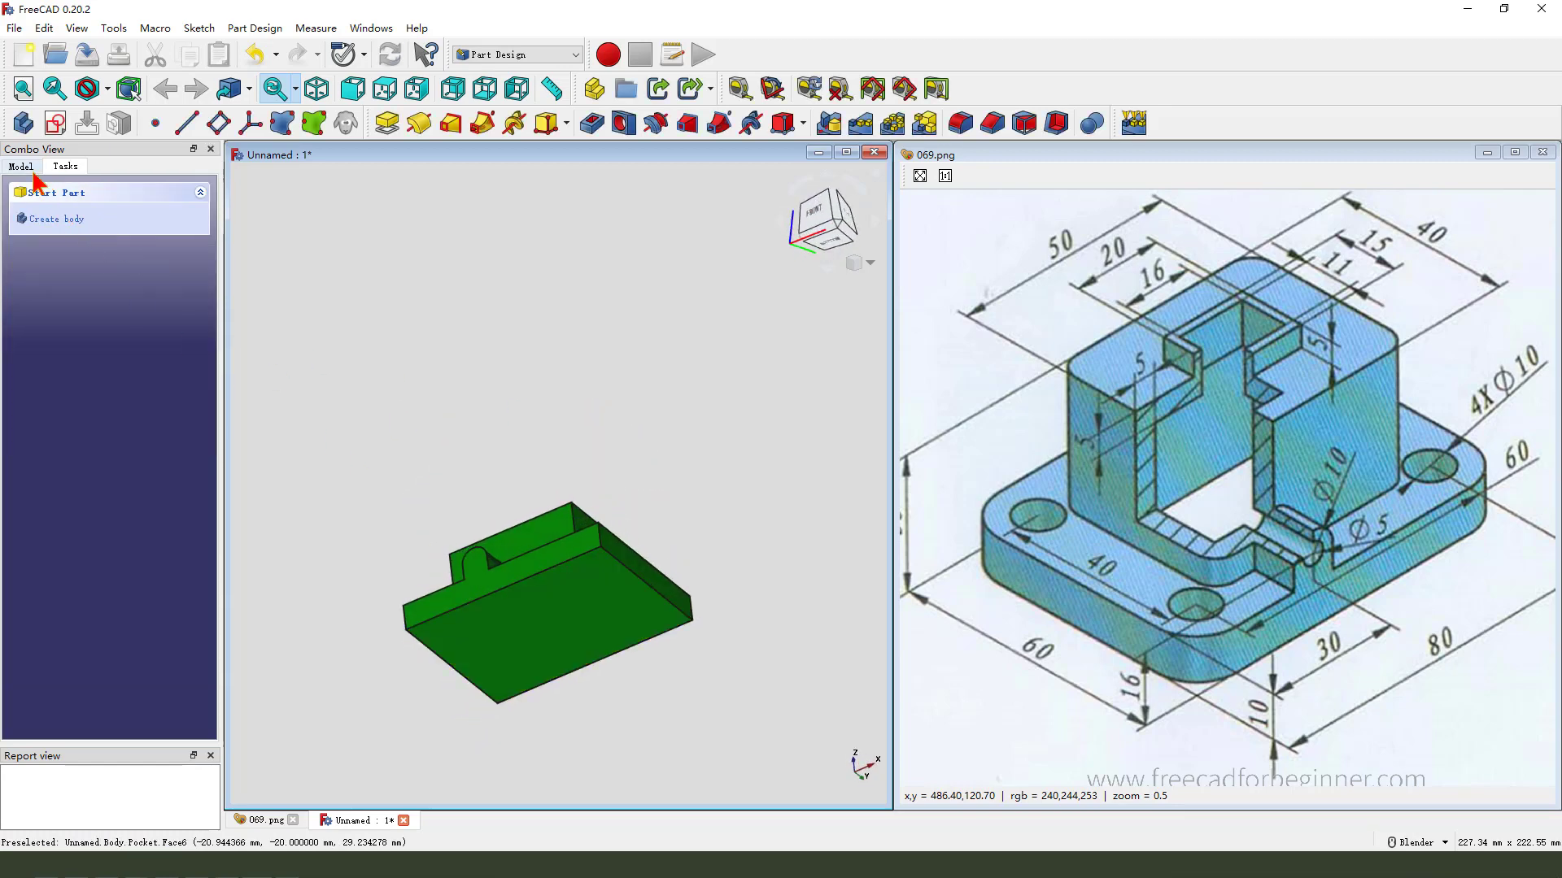
# Edit the cavity pocket and reverse its direction so that it cuts upward from the base's underside.
pyautogui.click(33, 170)
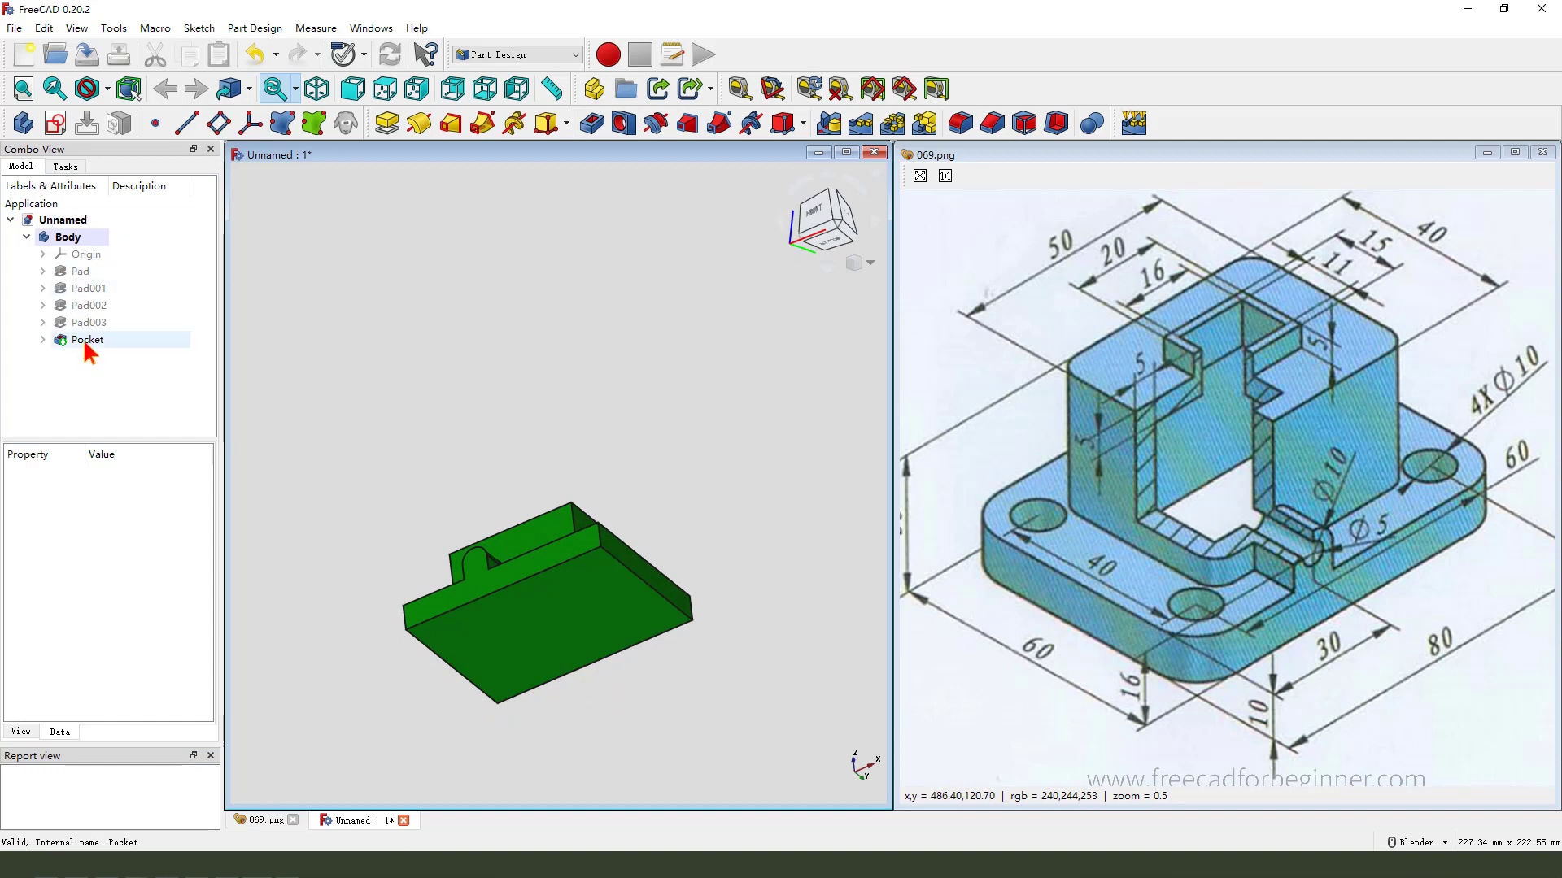
pyautogui.doubleClick(83, 338)
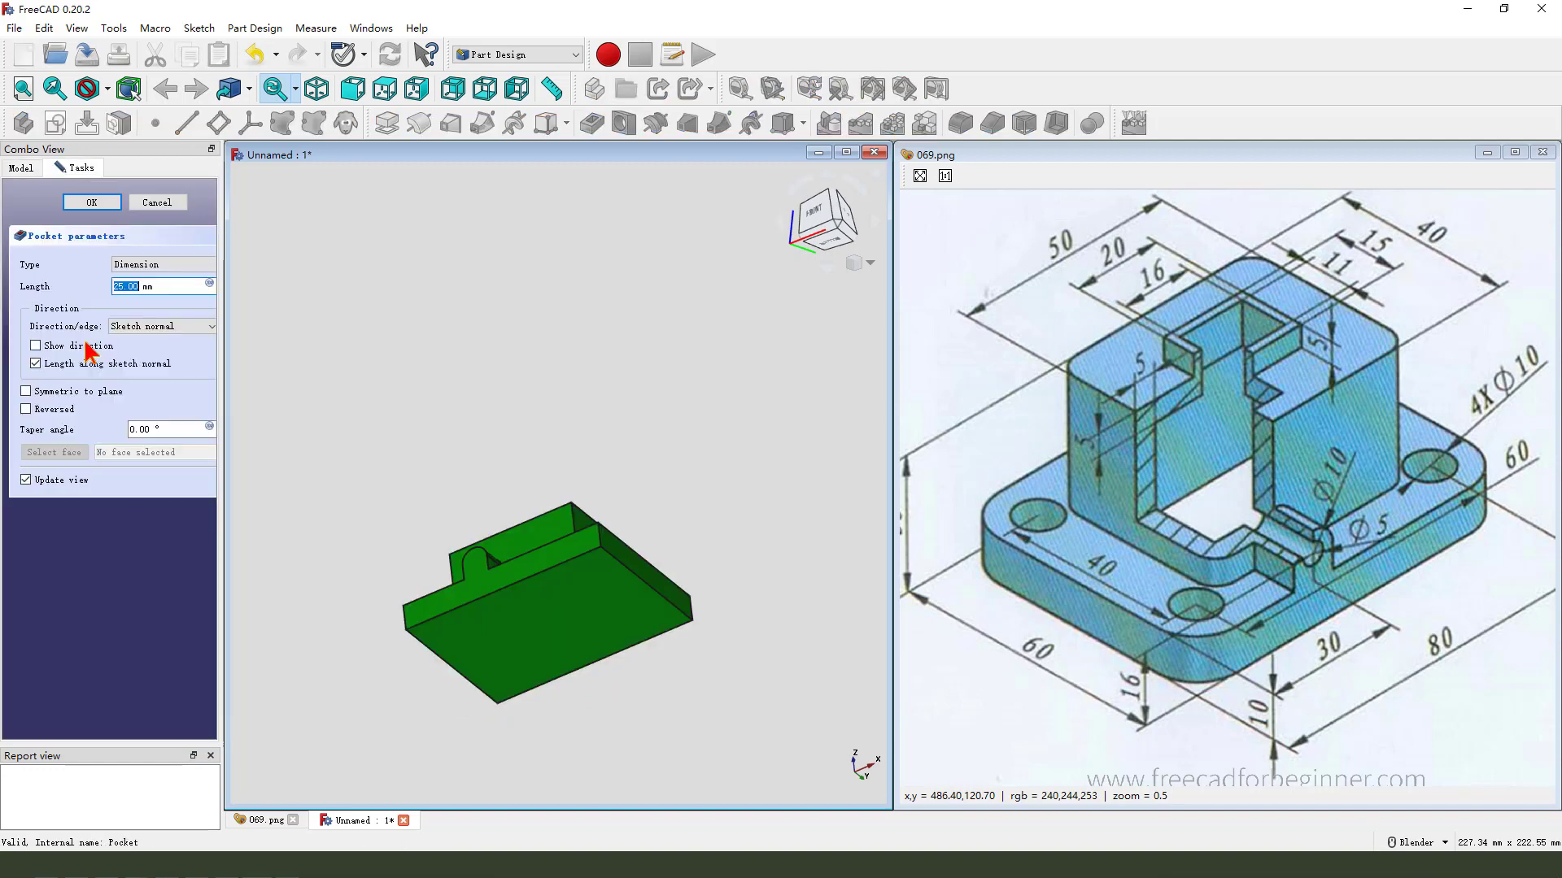
pyautogui.click(26, 409)
pyautogui.moveTo(500, 626); pyautogui.dragTo(573, 494, button='middle')
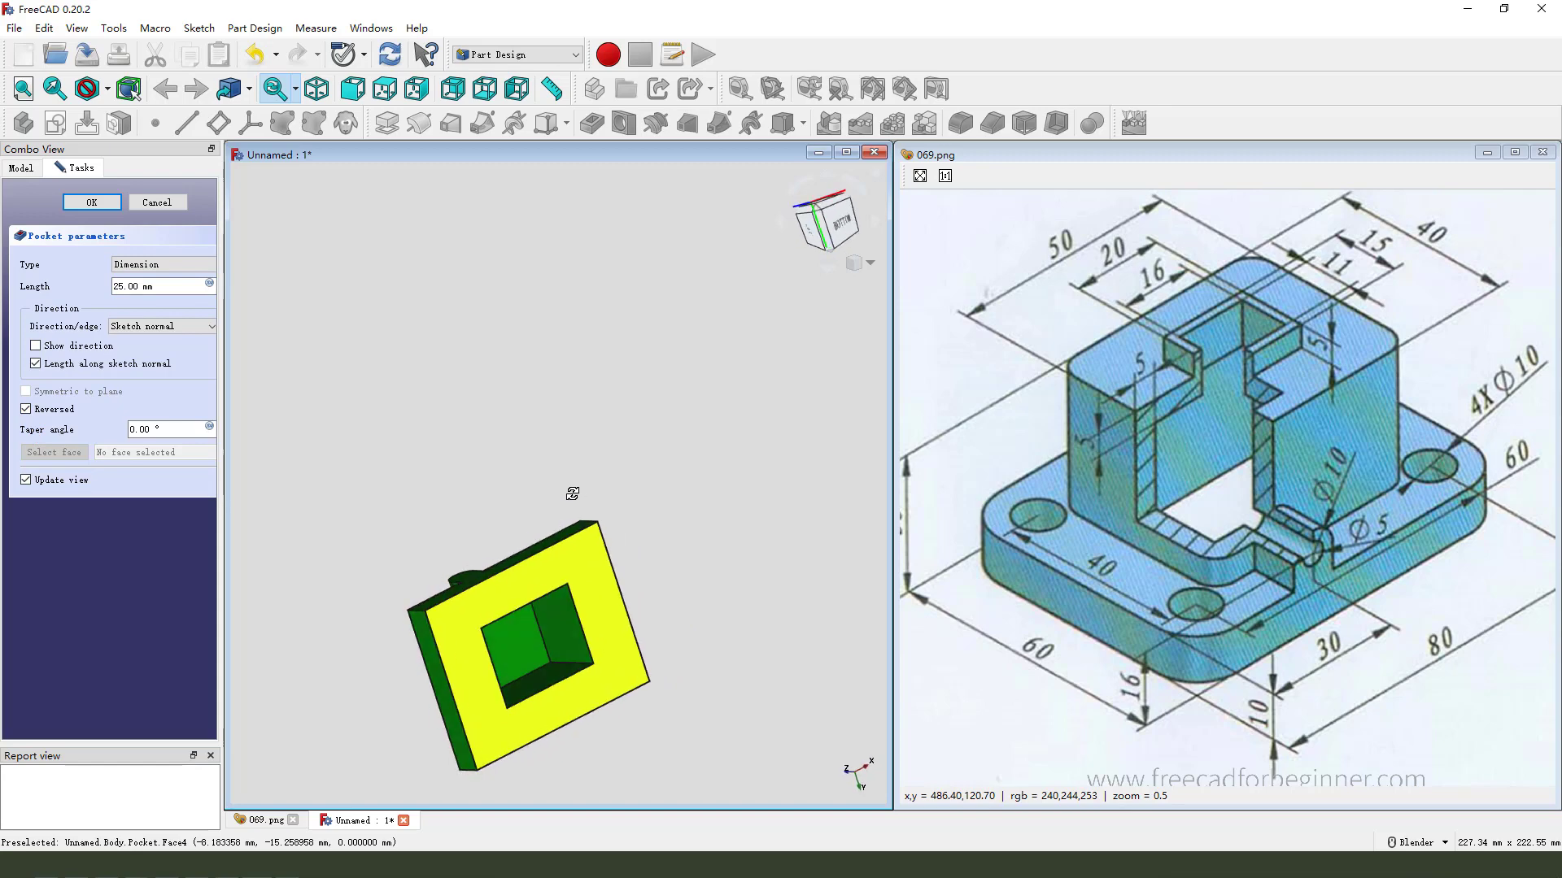
pyautogui.click(92, 201)
pyautogui.moveTo(529, 667); pyautogui.dragTo(638, 535, button='middle')
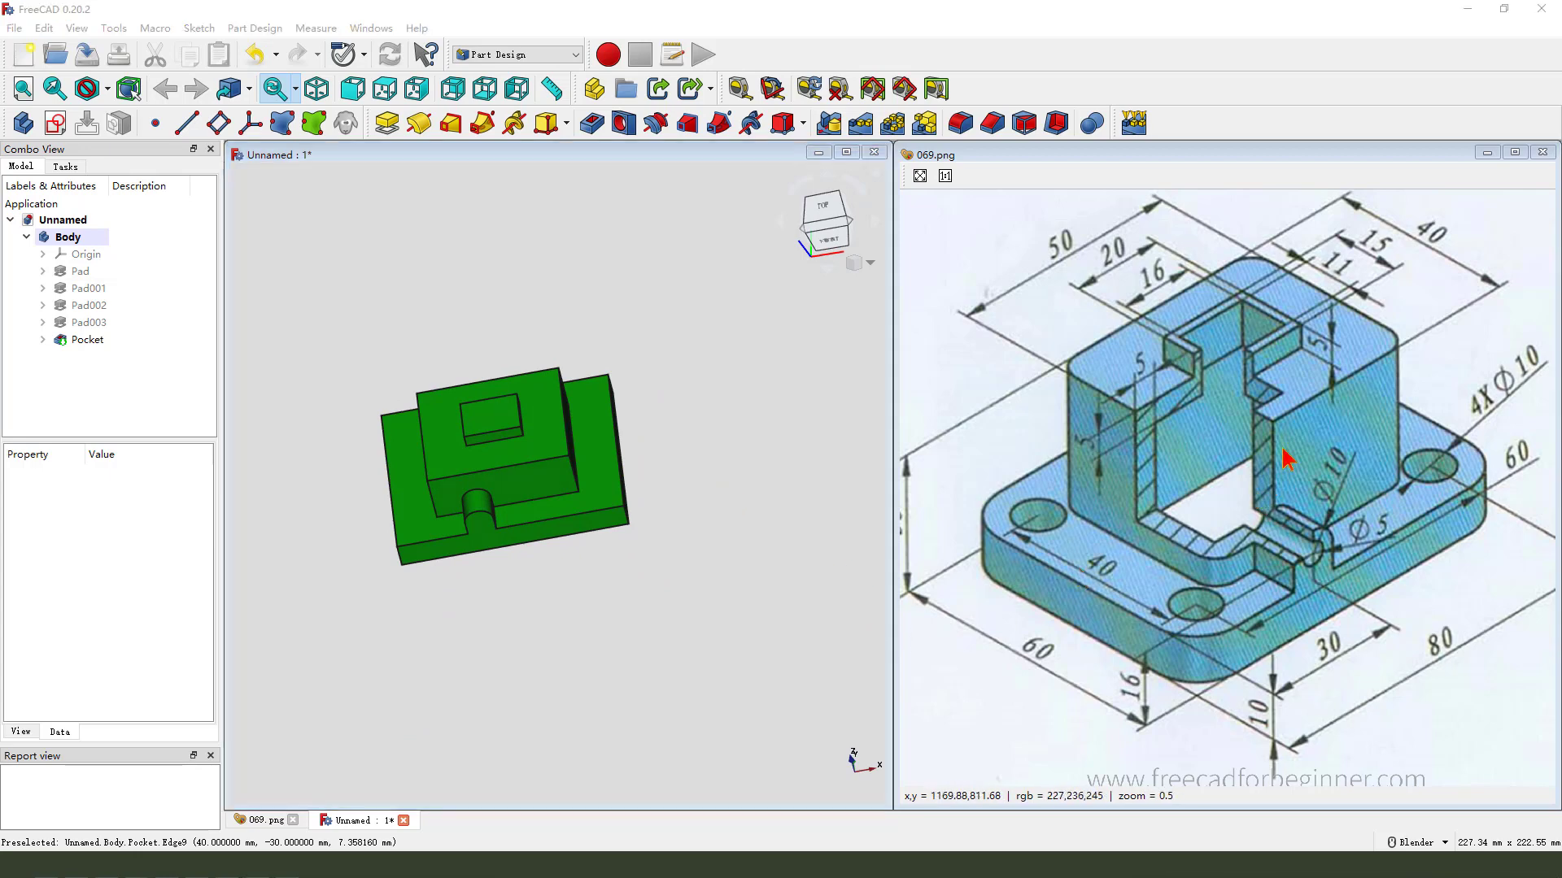
# Create a sketch on the XY plane in section view and draw an origin-centred rectangle about 21 mm wide and 13 mm high.
pyautogui.moveTo(1242, 300); pyautogui.dragTo(1285, 321)
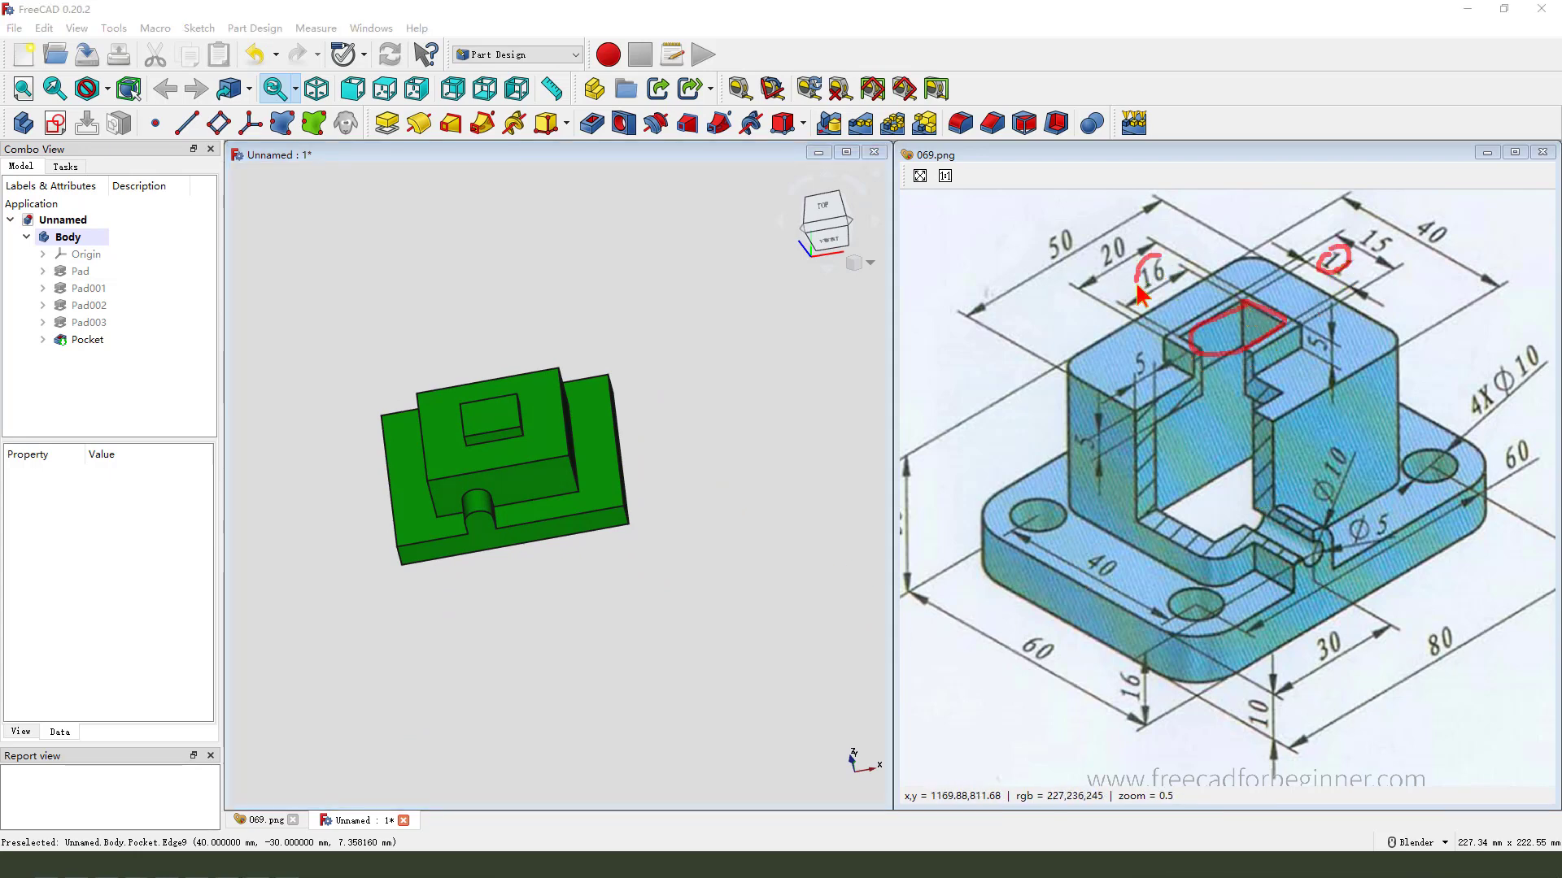
pyautogui.moveTo(1137, 287); pyautogui.dragTo(1164, 270)
pyautogui.press('Escape')
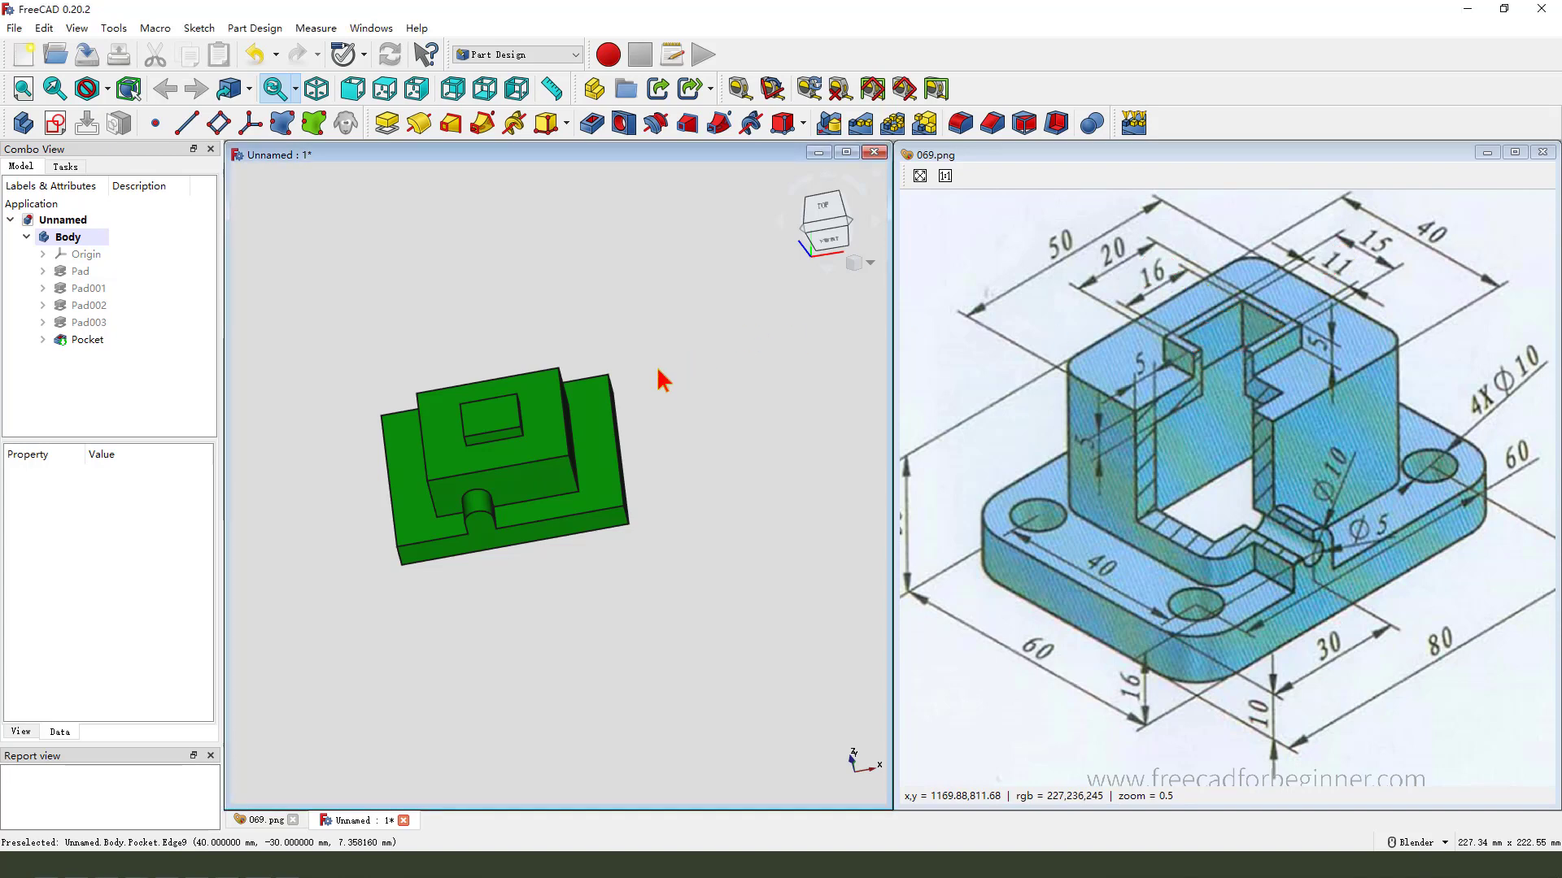
pyautogui.click(55, 123)
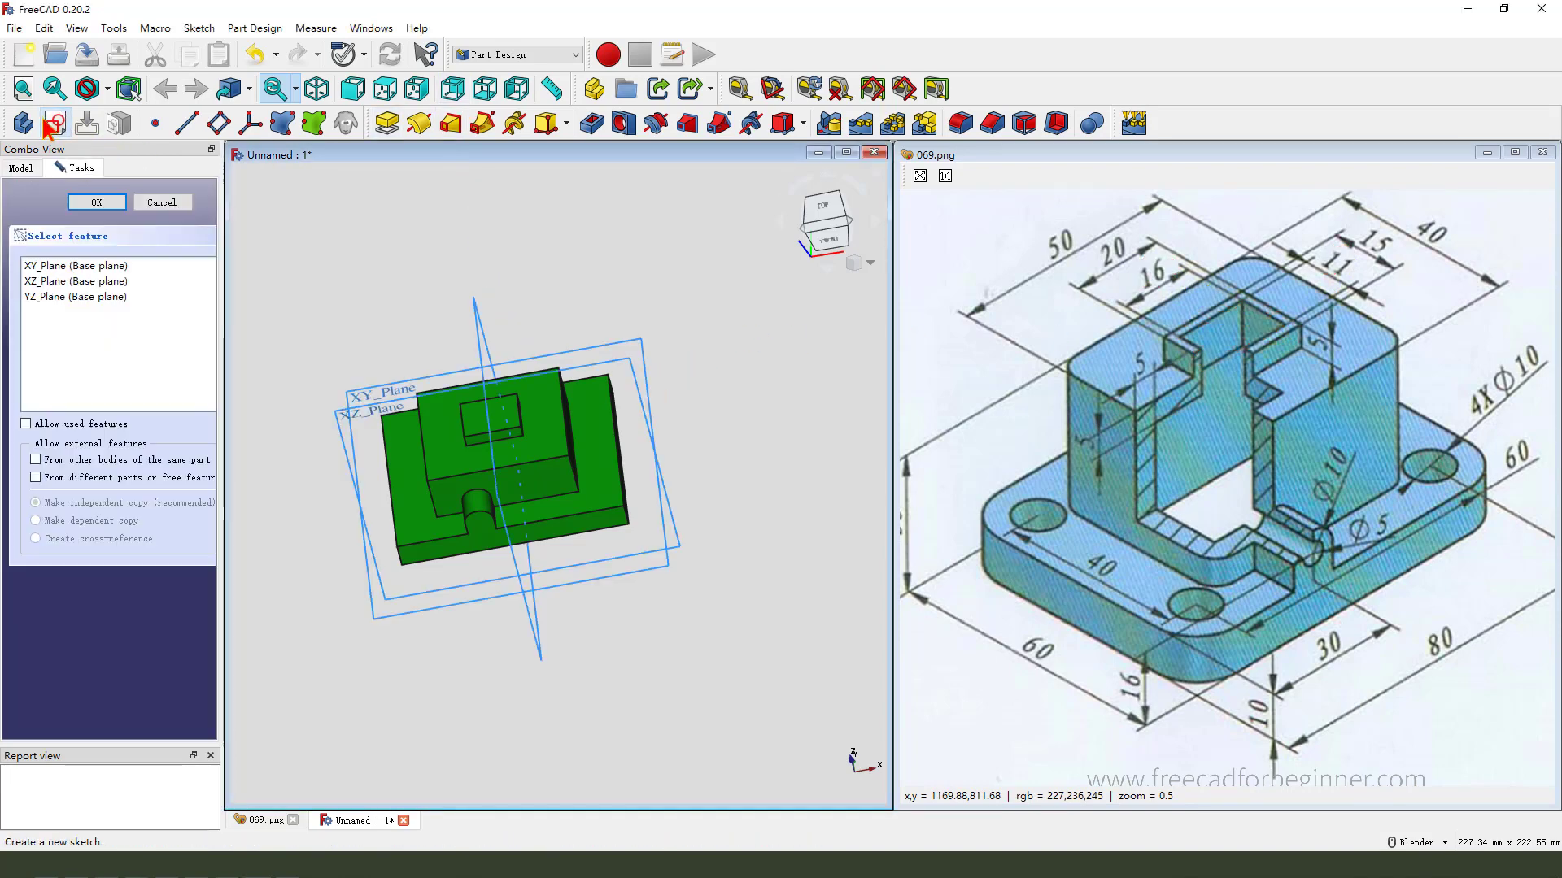
pyautogui.moveTo(513, 279)
pyautogui.mouseDown(button='middle')
pyautogui.moveTo(584, 428)
pyautogui.moveTo(408, 345)
pyautogui.mouseUp(button='middle')
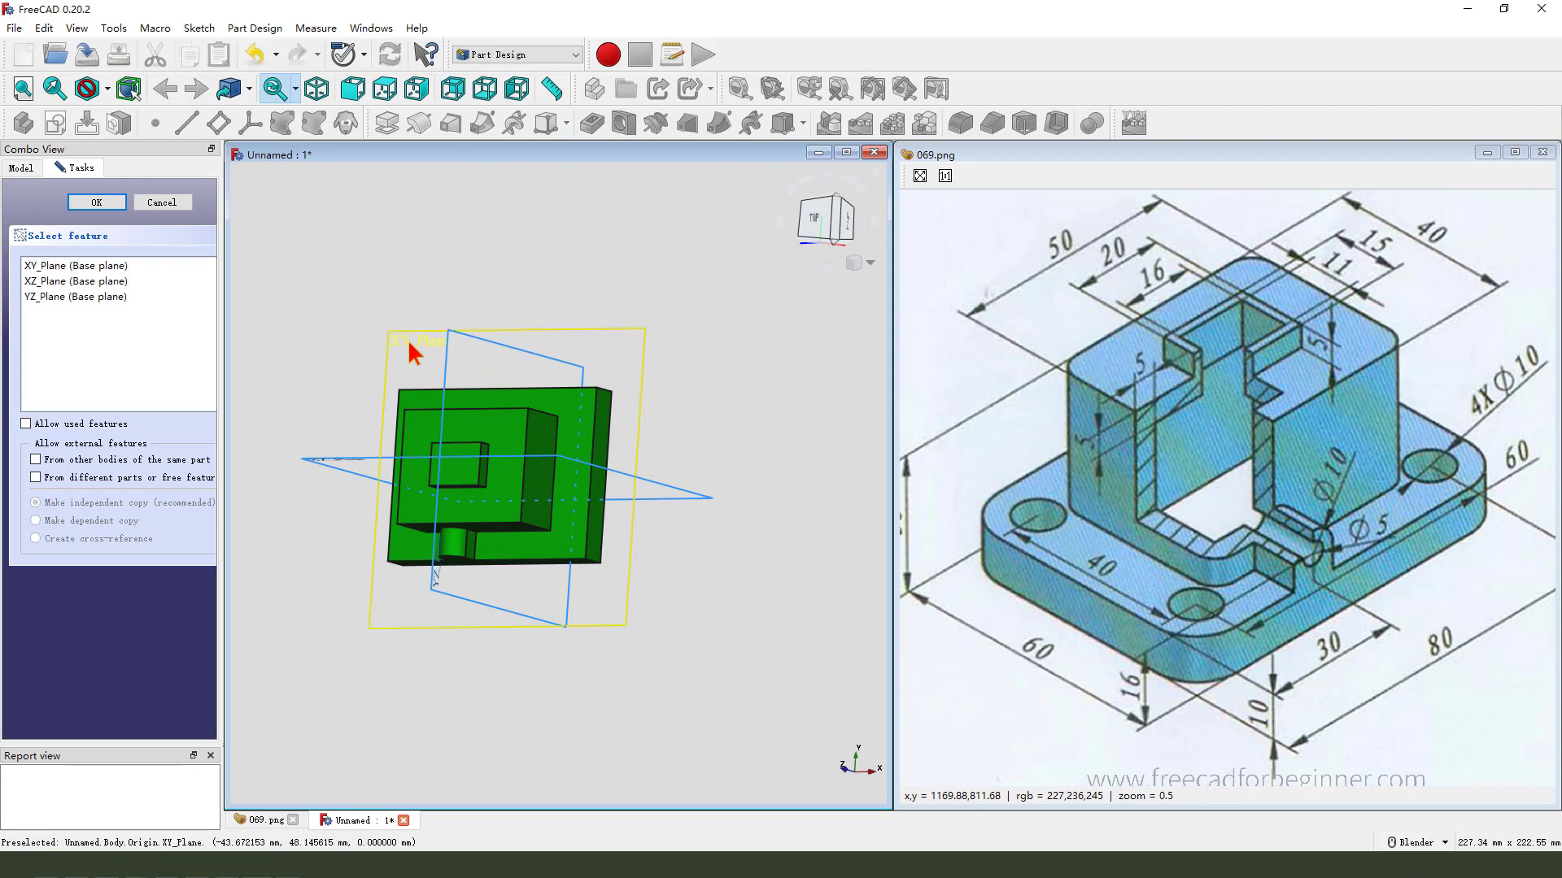
pyautogui.click(426, 353)
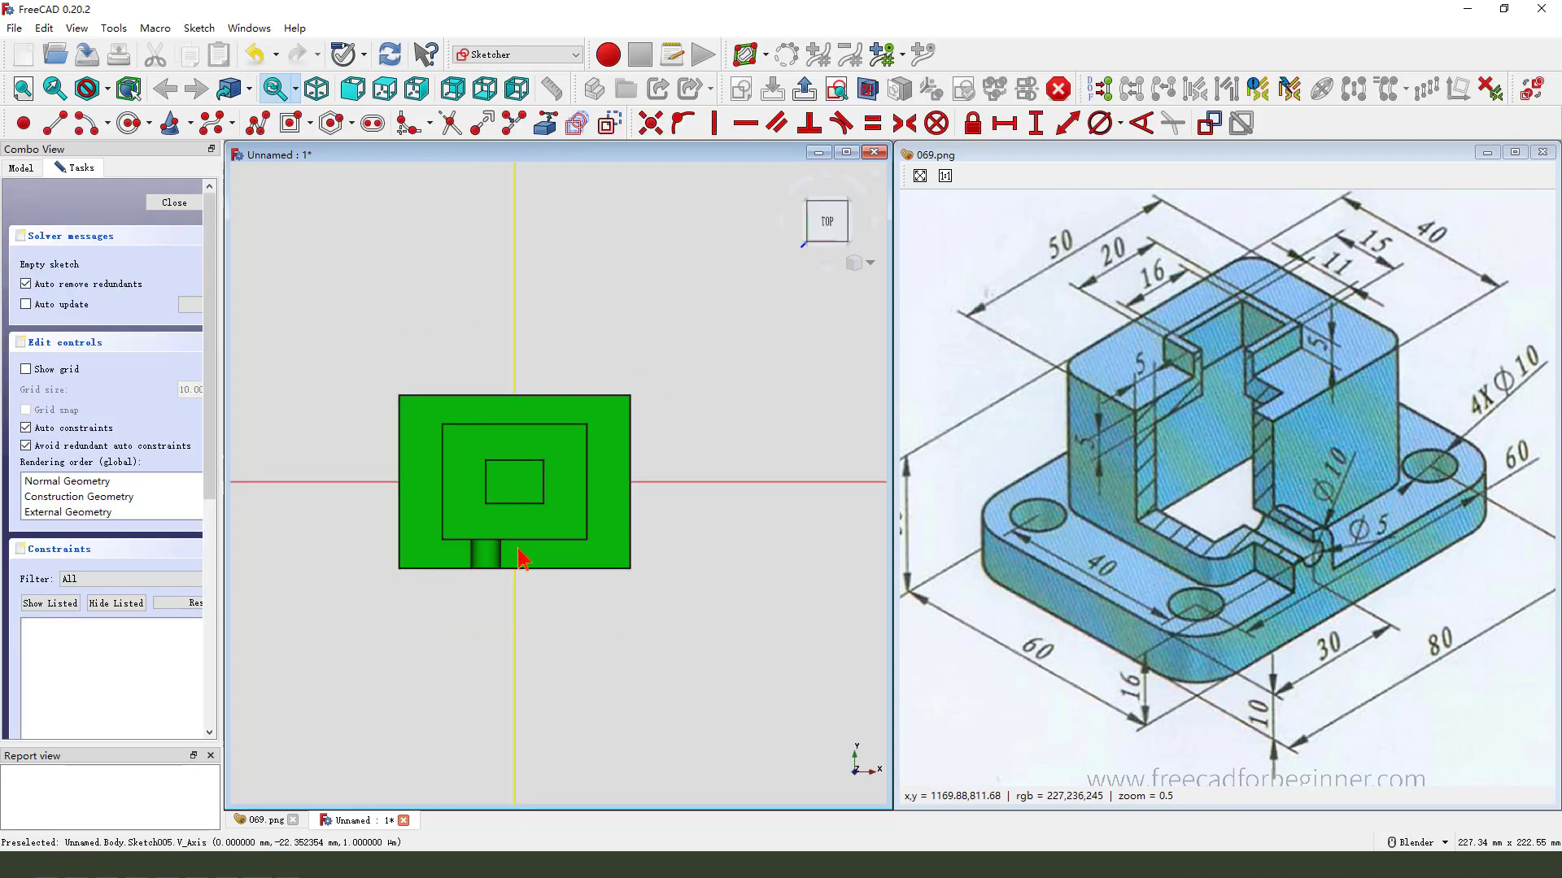
pyautogui.click(867, 90)
pyautogui.scroll(3, 521, 513)
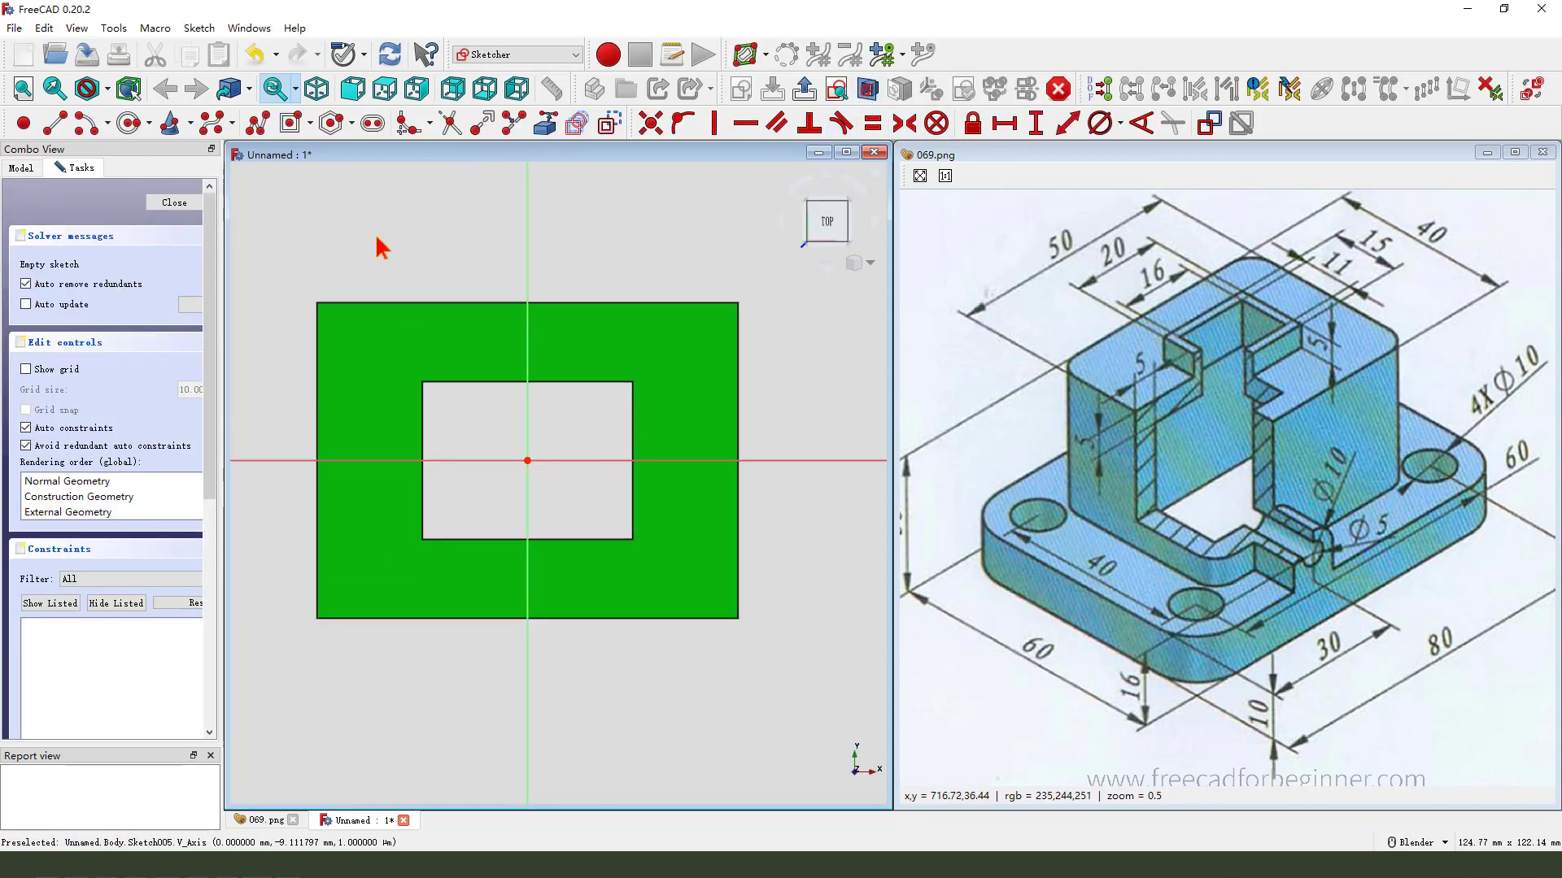
pyautogui.click(290, 124)
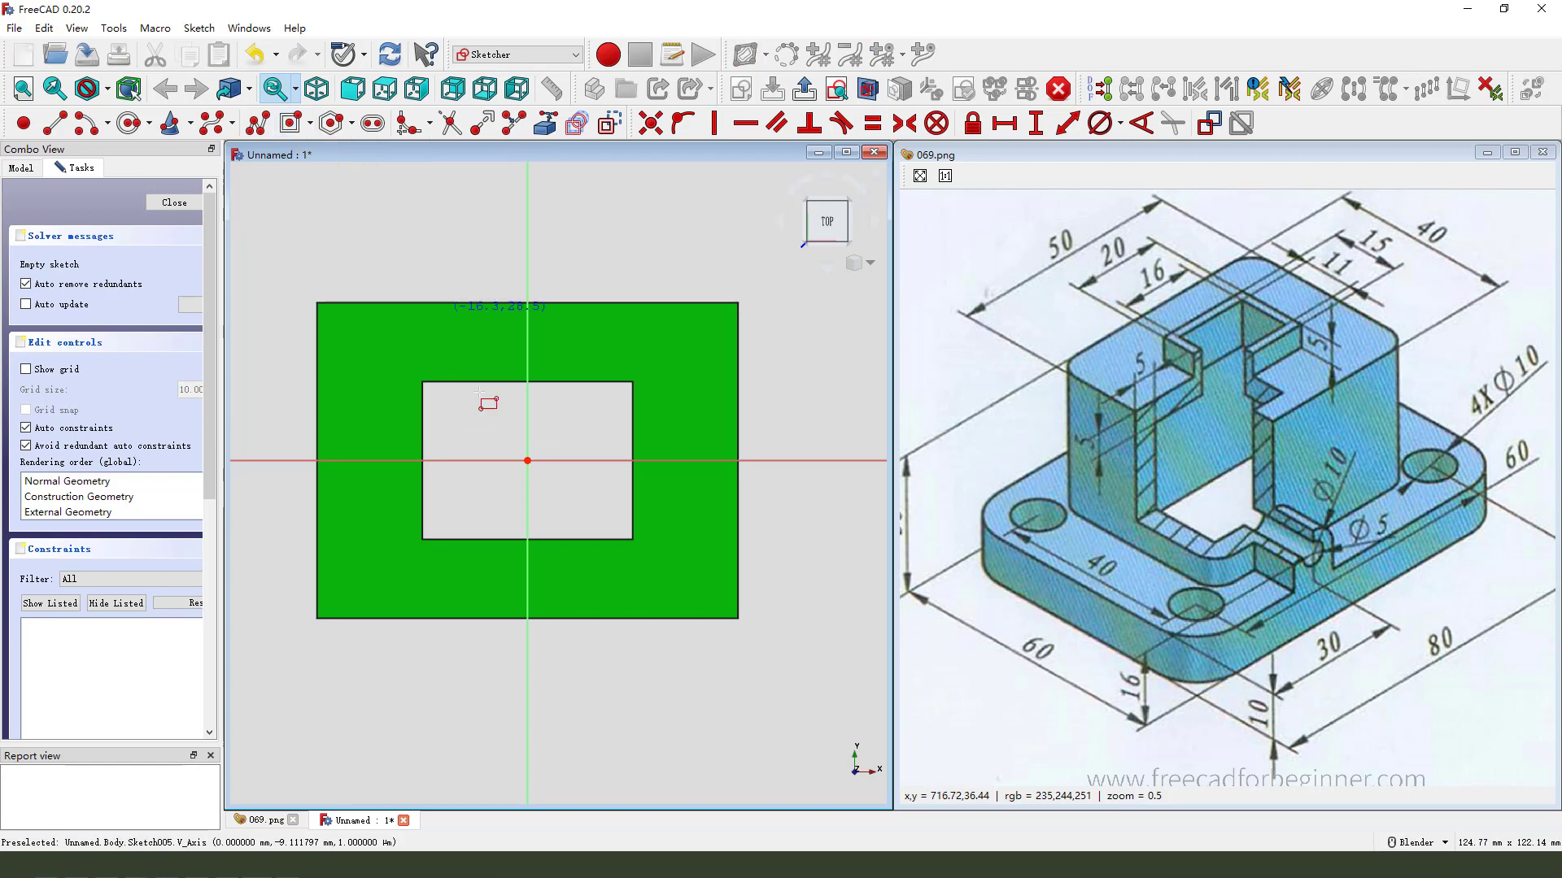
pyautogui.click(527, 461)
pyautogui.click(582, 494)
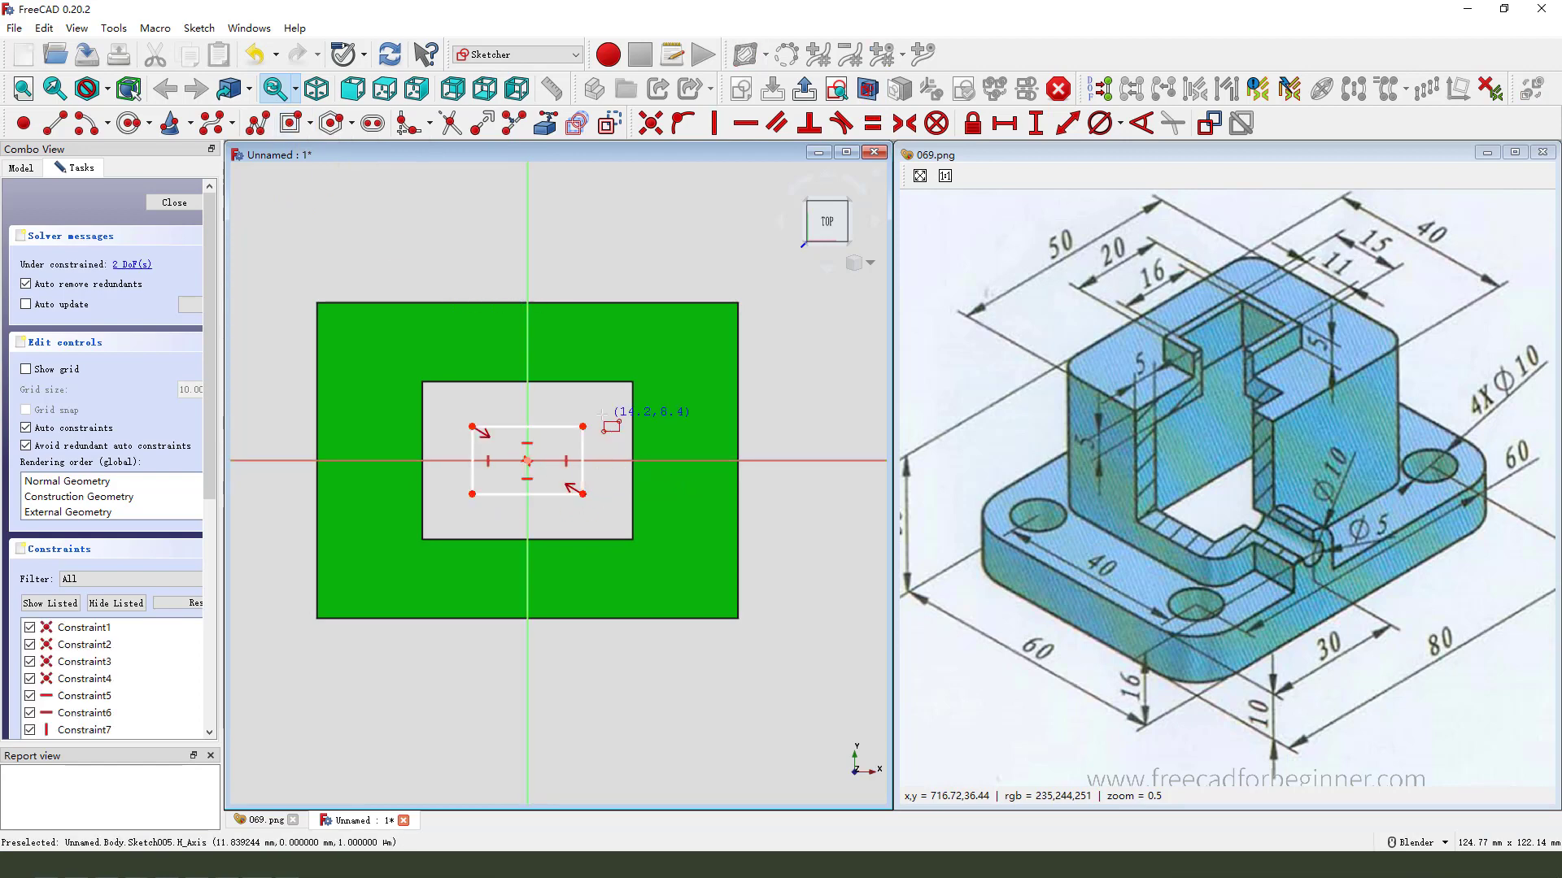
# Constrain the top opening's rectangle to 16 mm wide and 11 mm high, and exit the sketch.
pyautogui.click(569, 426)
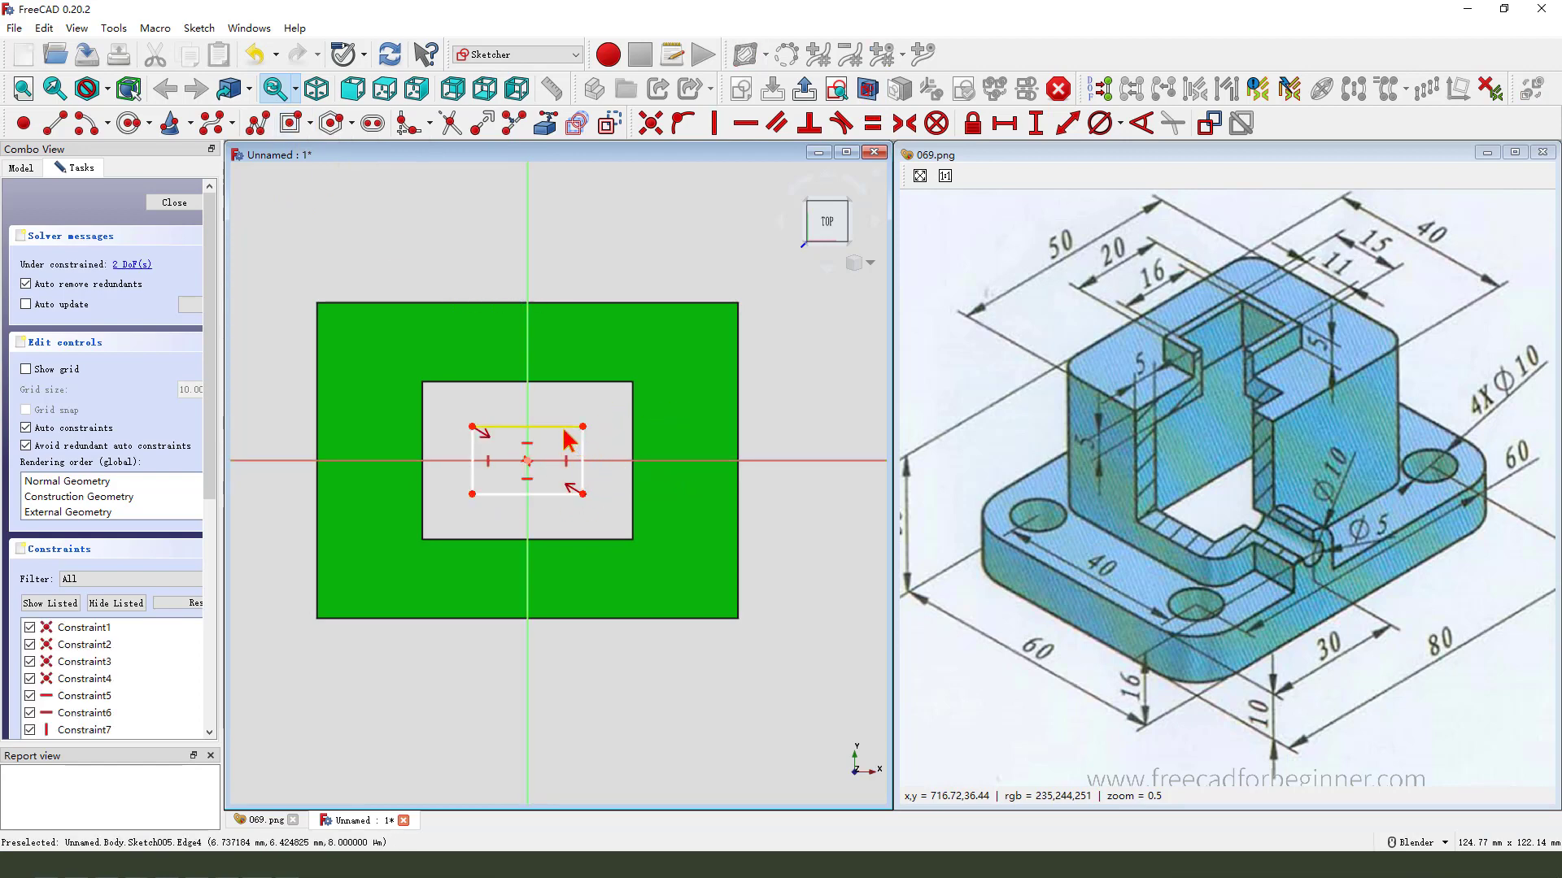
pyautogui.click(1004, 124)
pyautogui.press('Return')
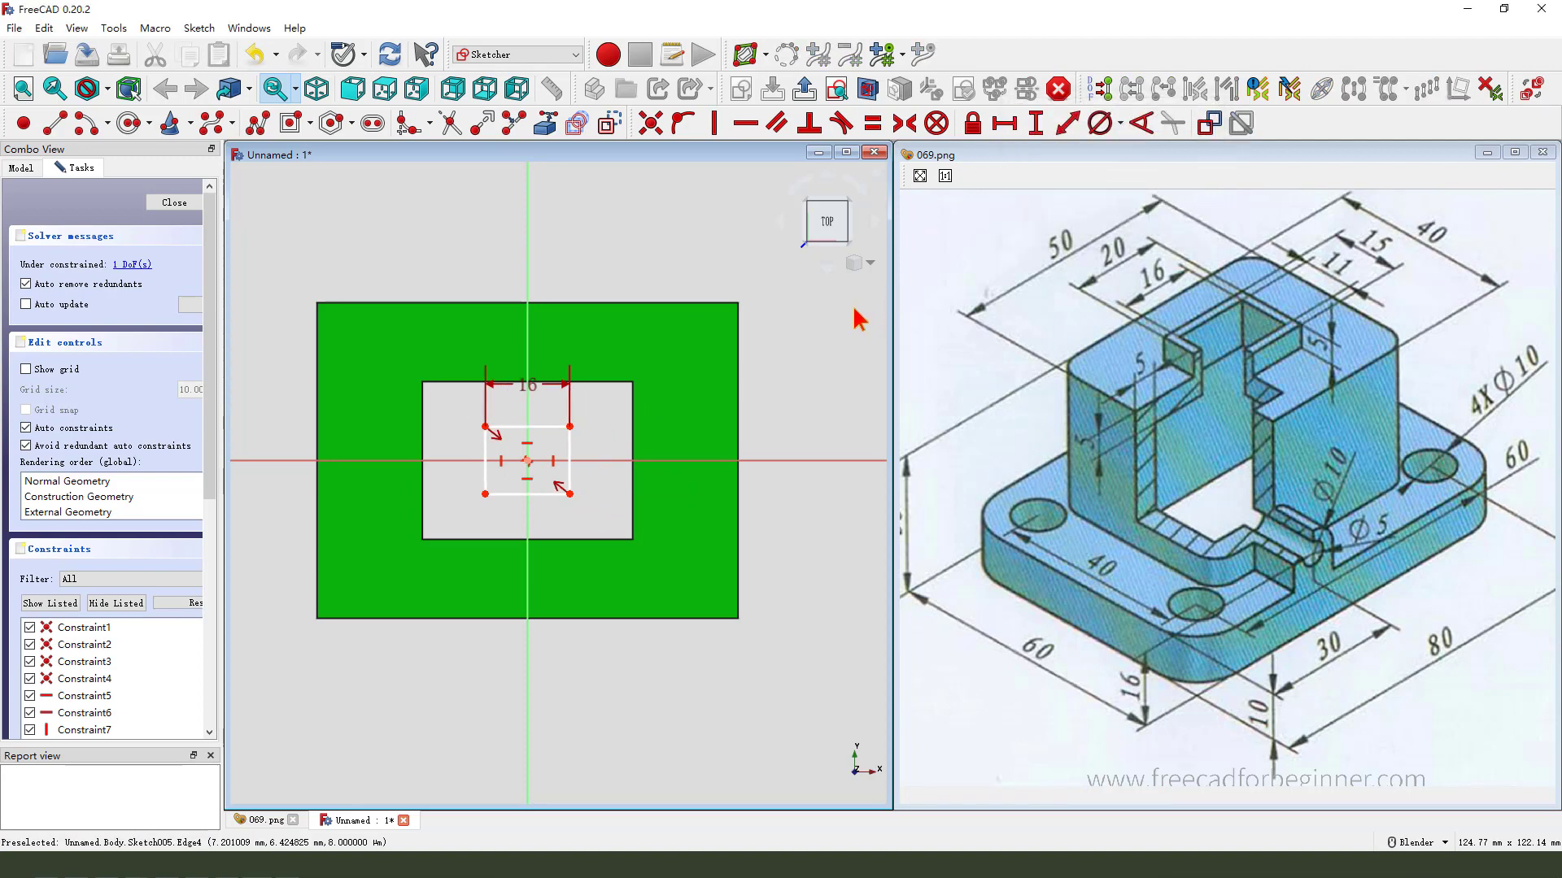
pyautogui.click(569, 464)
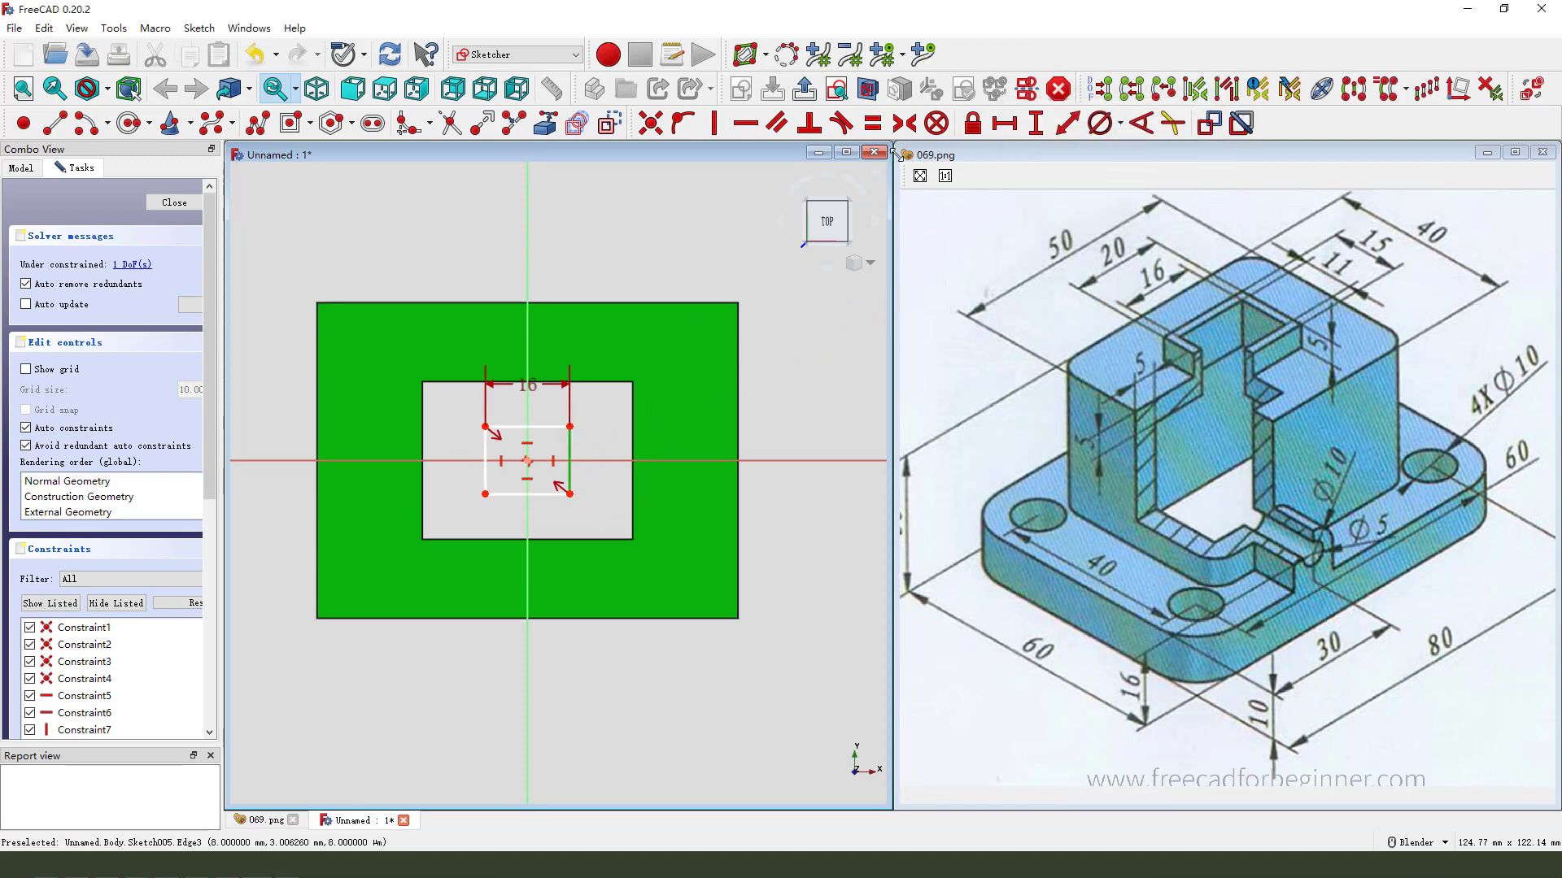
pyautogui.click(1036, 124)
pyautogui.write('11')
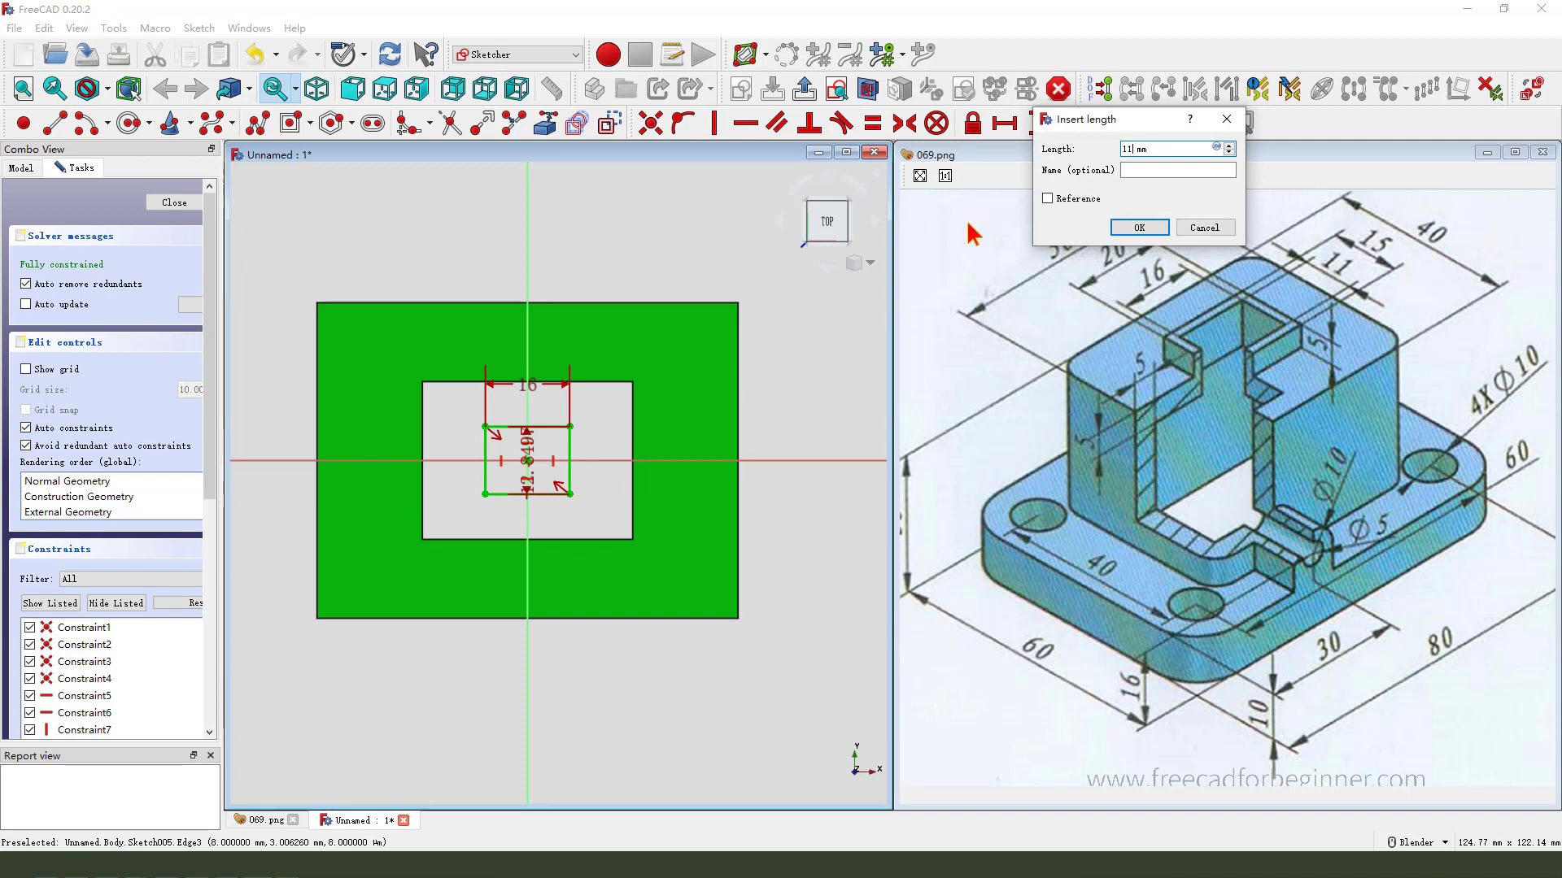
pyautogui.press('Return')
pyautogui.click(805, 90)
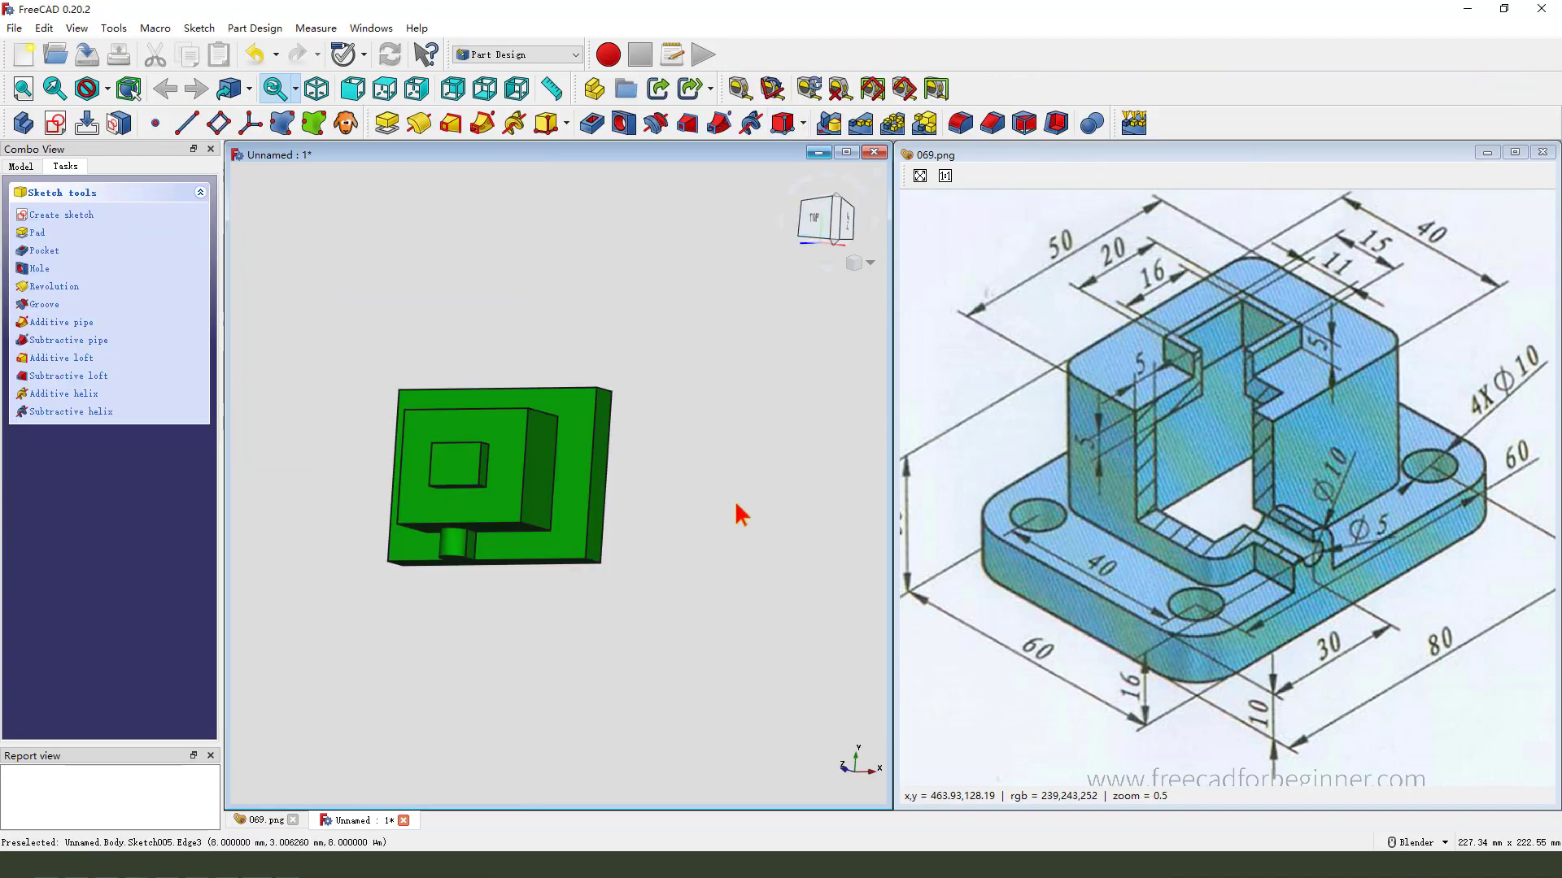
# Pocket the opening sketch with type Through all and reversed direction, cutting up through the small top boss.
pyautogui.moveTo(734, 504); pyautogui.dragTo(771, 417, button='middle')
pyautogui.click(592, 124)
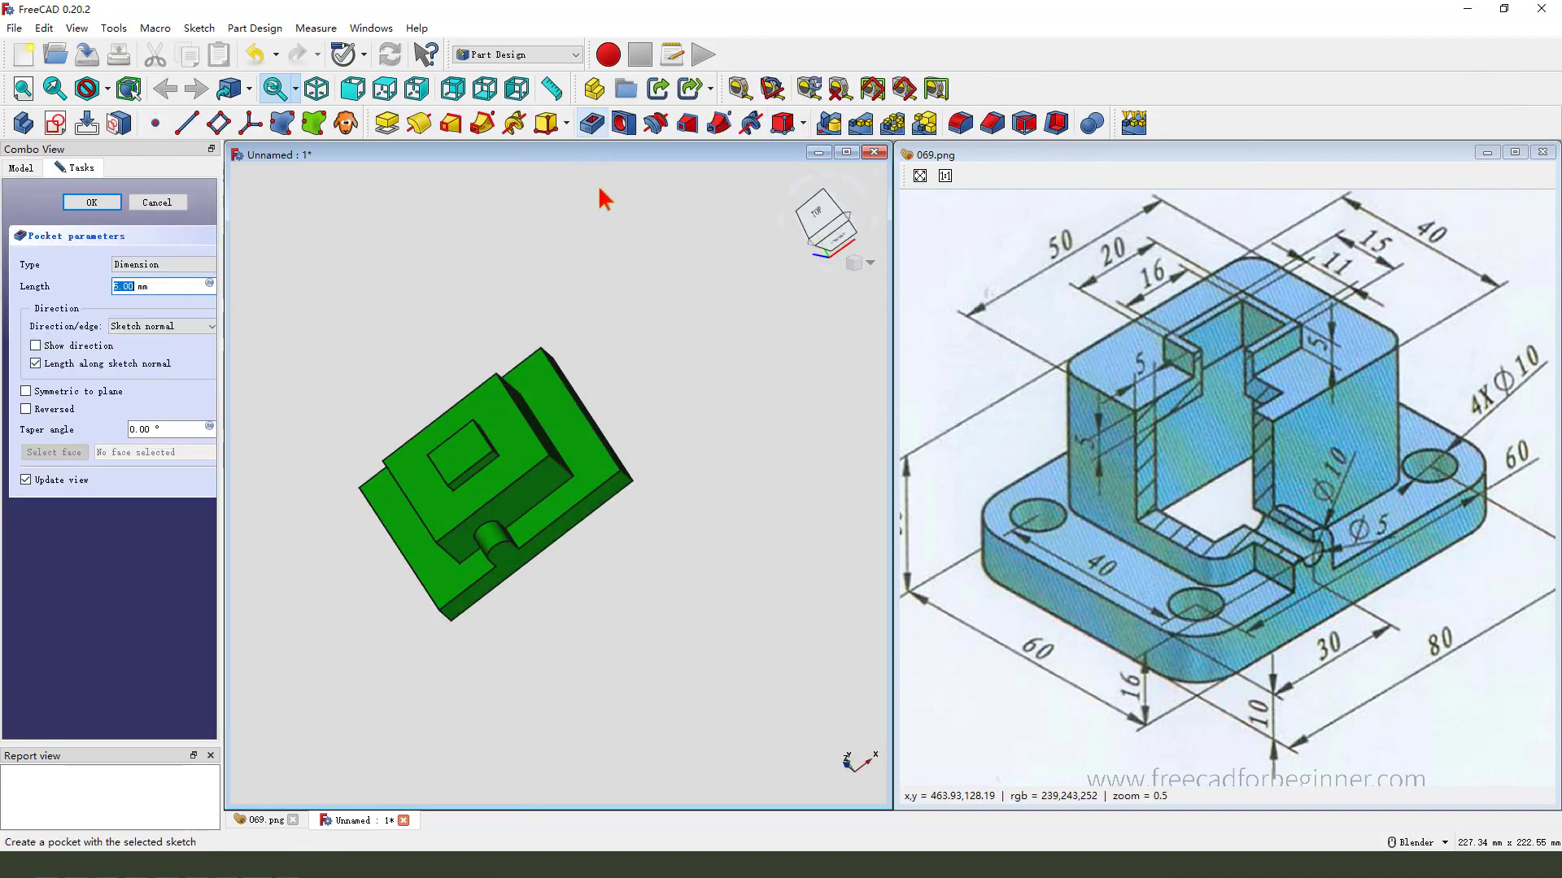
pyautogui.moveTo(501, 426); pyautogui.dragTo(551, 328, button='middle')
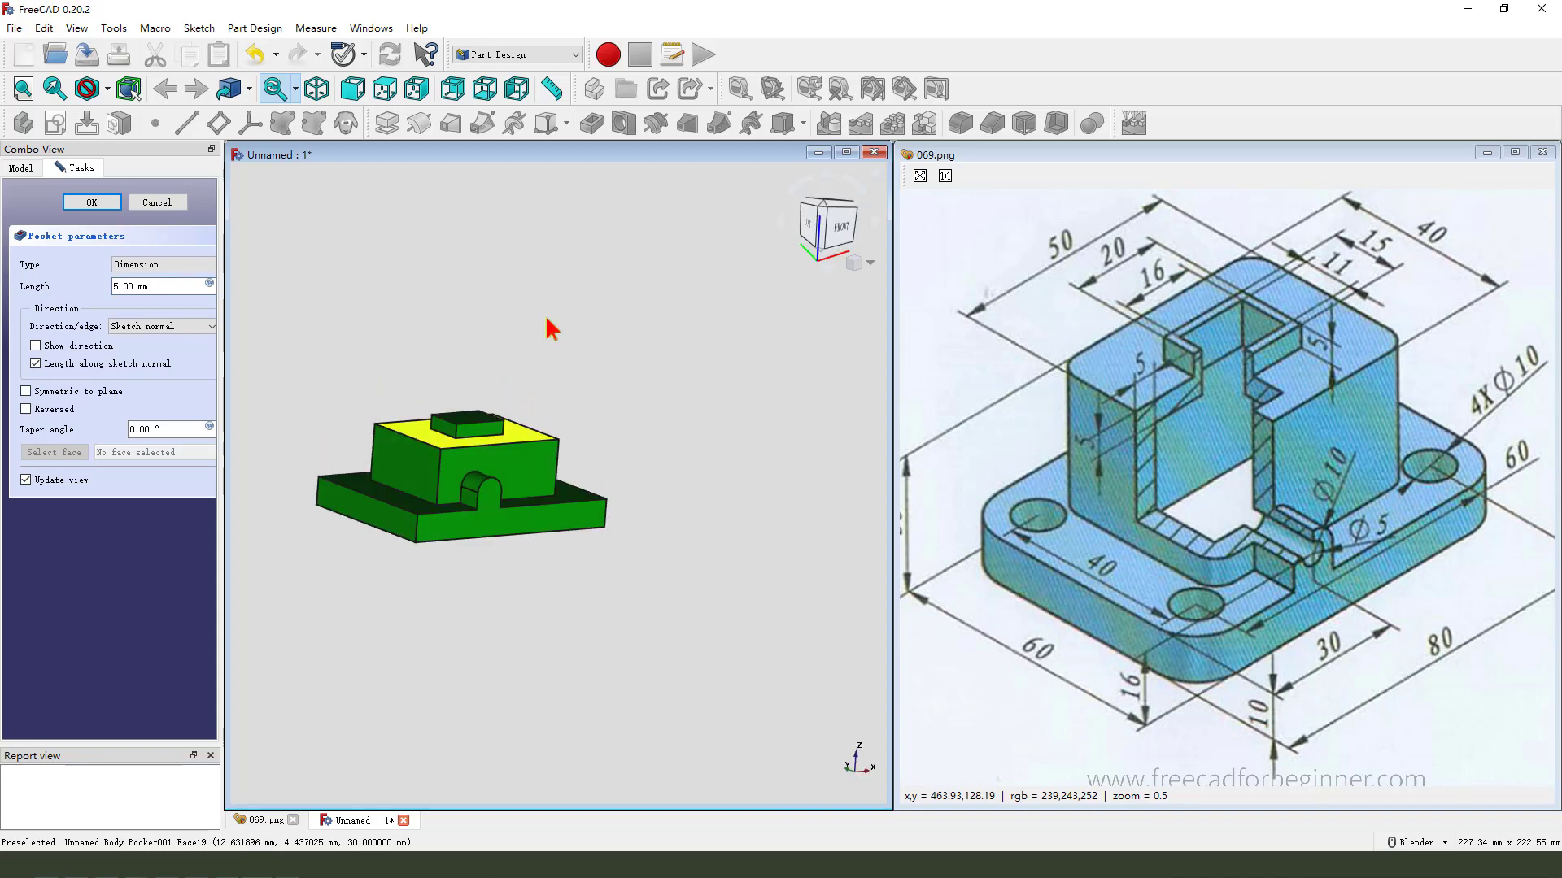
pyautogui.click(178, 262)
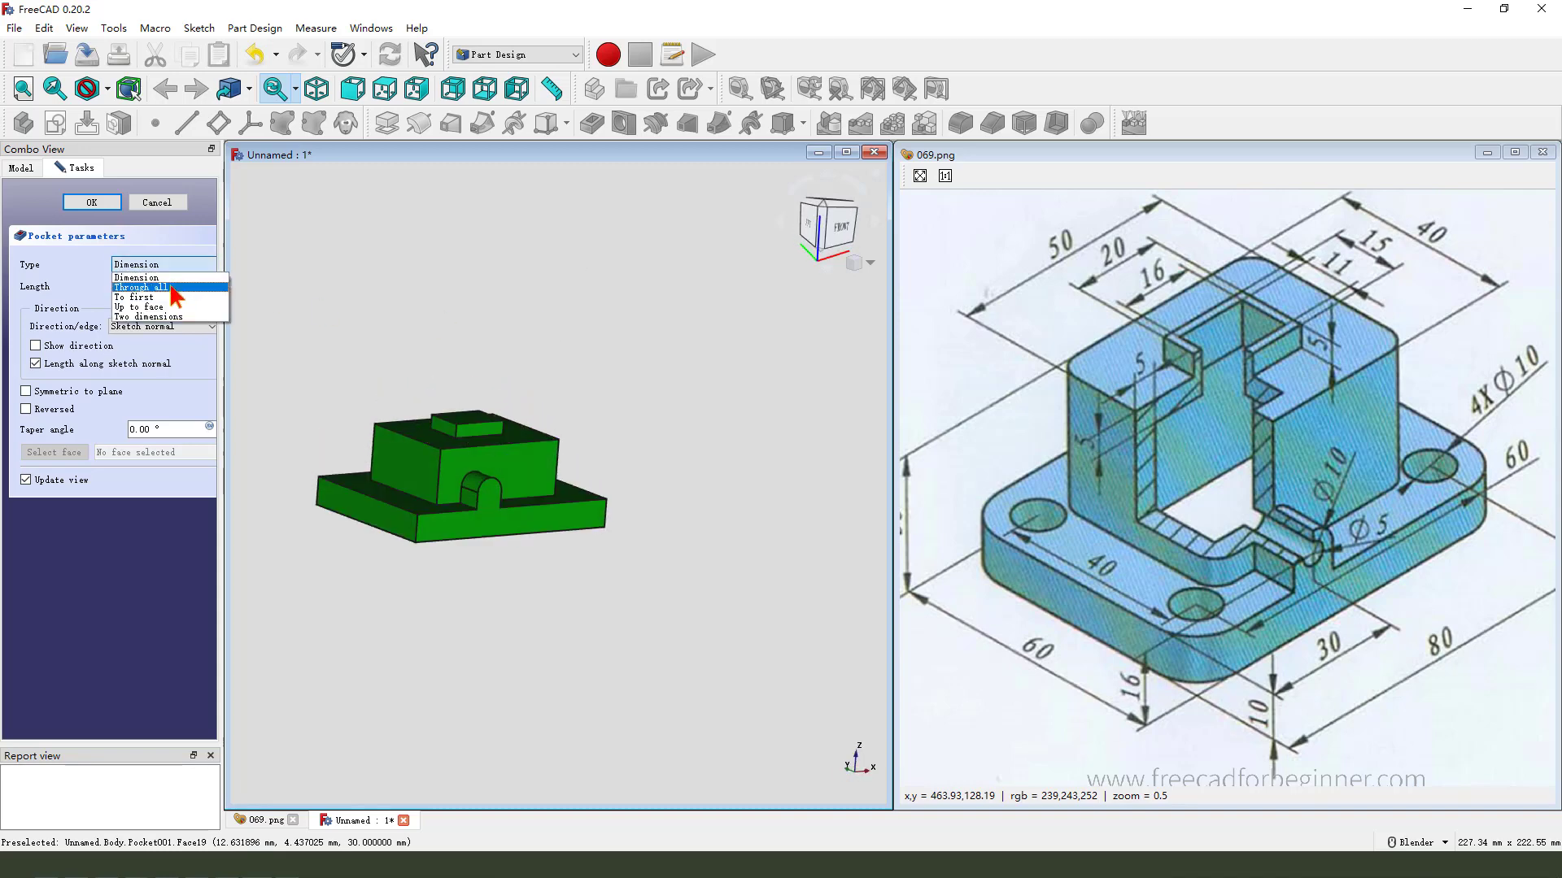
pyautogui.click(150, 278)
pyautogui.moveTo(488, 528); pyautogui.dragTo(530, 557, button='middle')
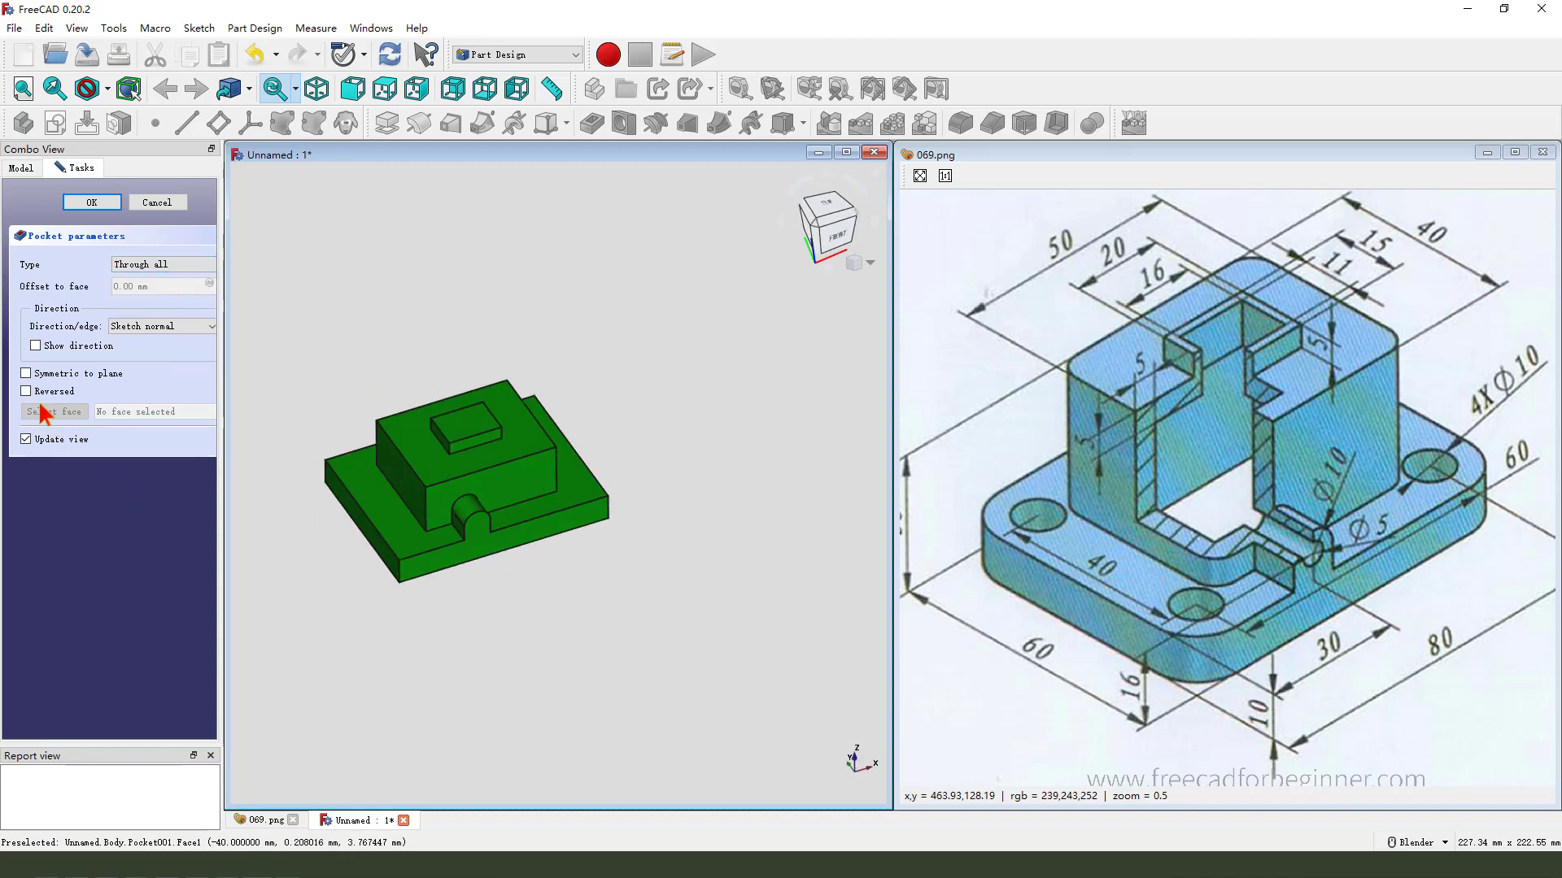
pyautogui.click(27, 392)
pyautogui.moveTo(504, 504); pyautogui.dragTo(467, 488, button='middle')
pyautogui.click(92, 202)
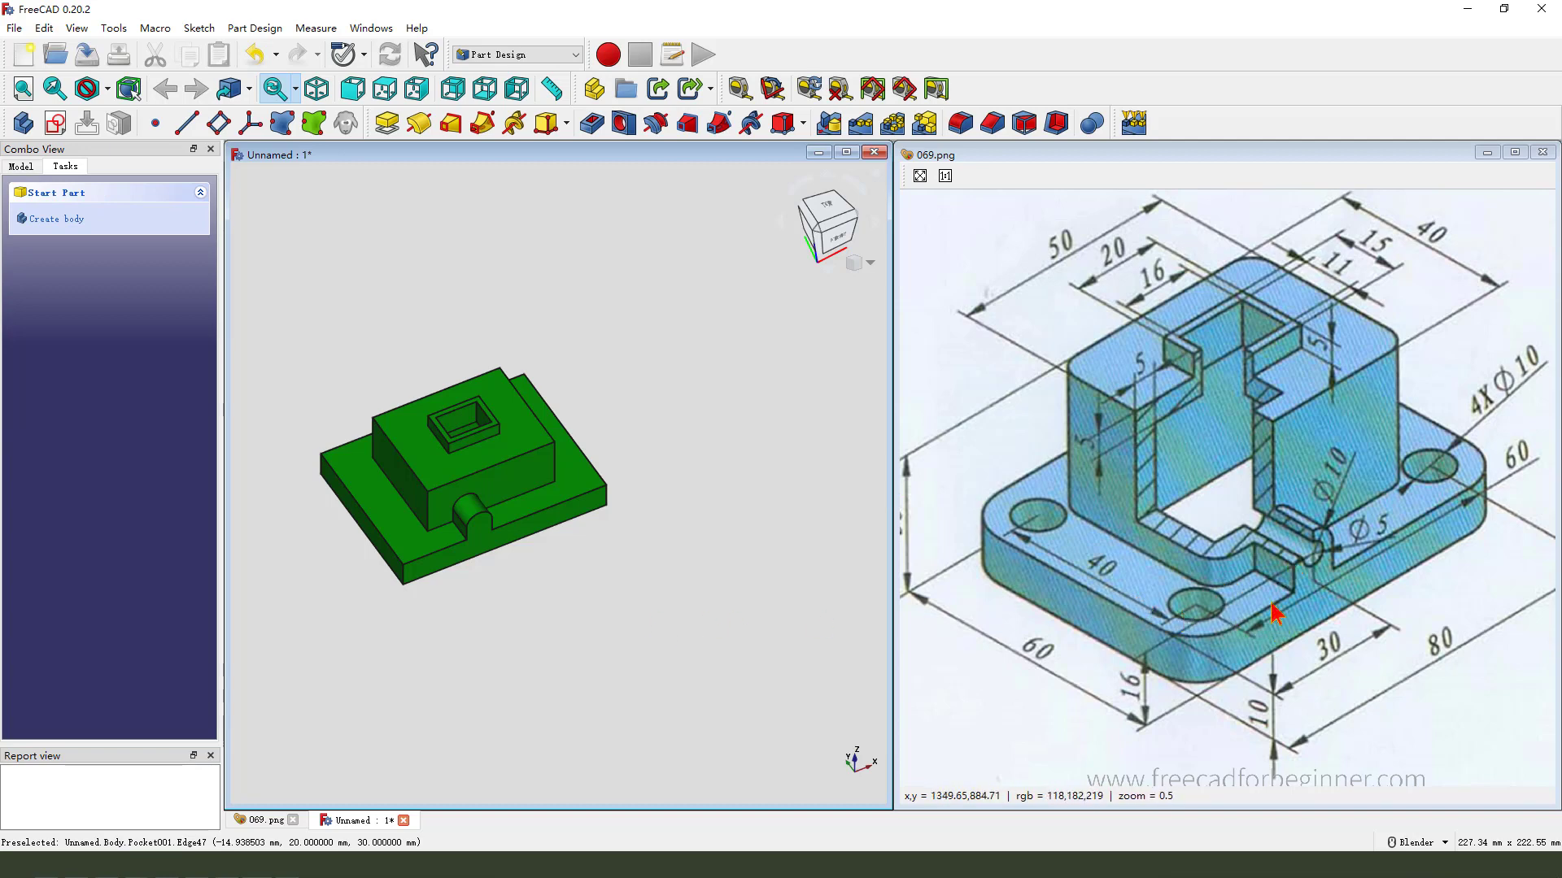
# Fillet the base flange's four vertical corner edges with a radius of 10 mm.
pyautogui.press('3')
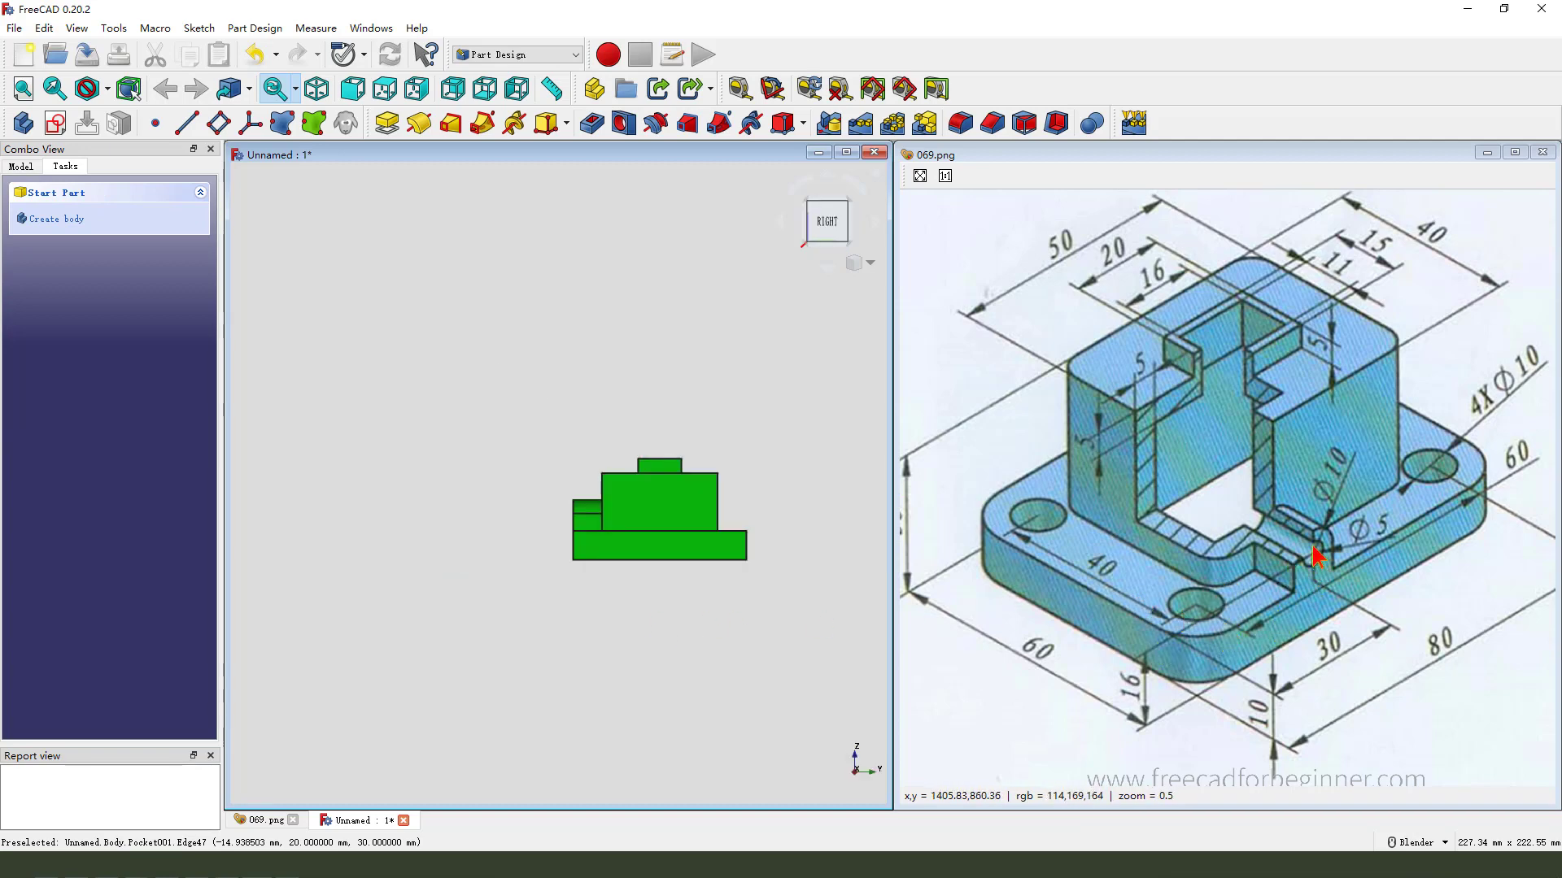
pyautogui.moveTo(749, 547); pyautogui.dragTo(686, 565, button='middle')
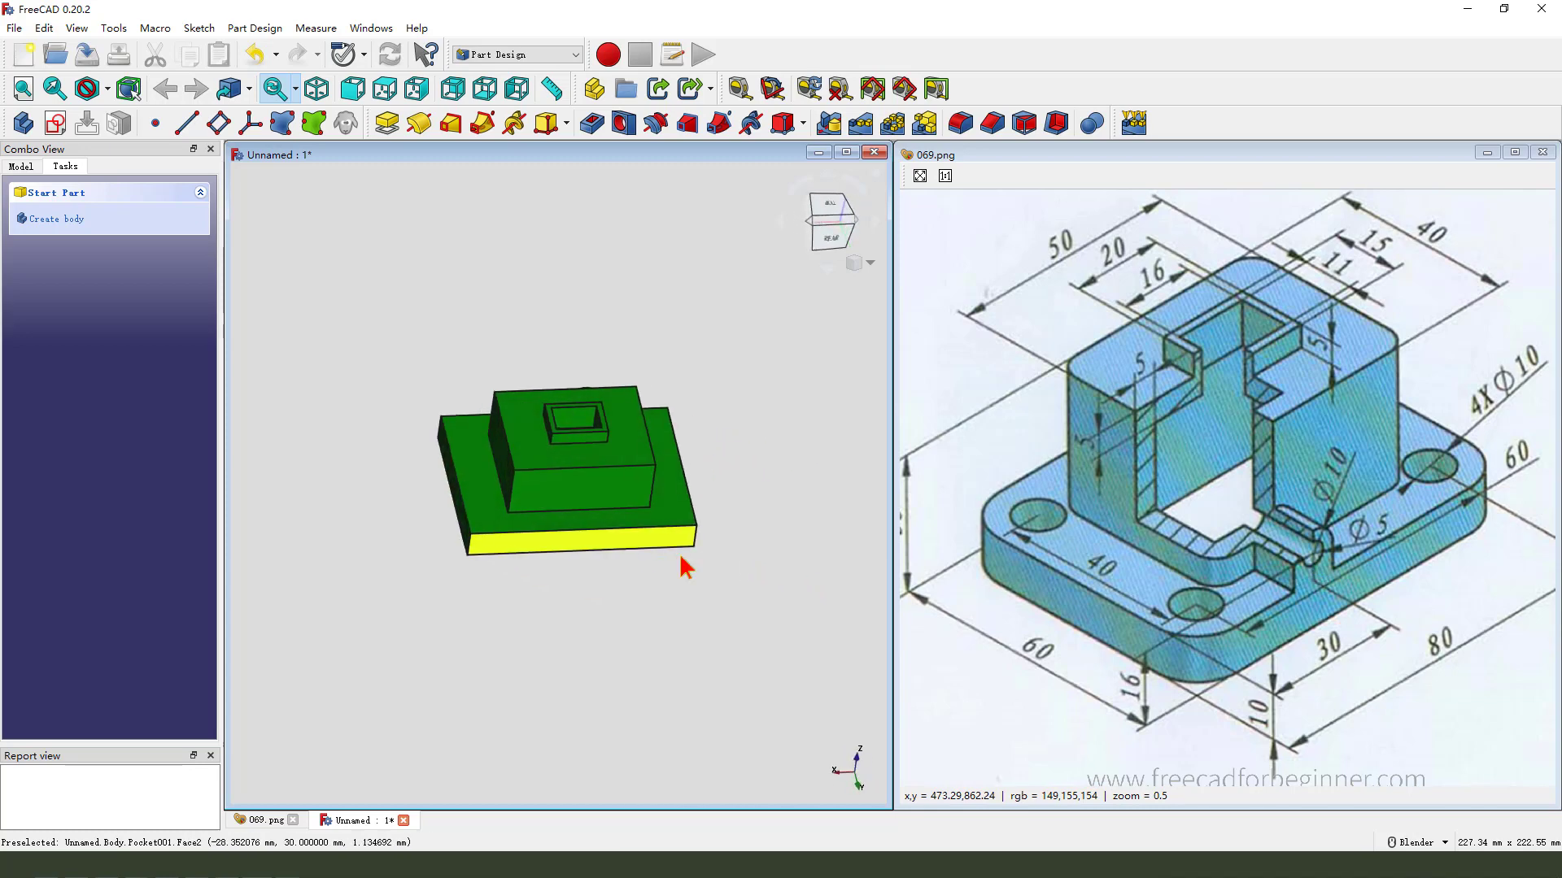
pyautogui.moveTo(987, 494); pyautogui.dragTo(985, 507)
pyautogui.moveTo(1178, 646); pyautogui.dragTo(1214, 633)
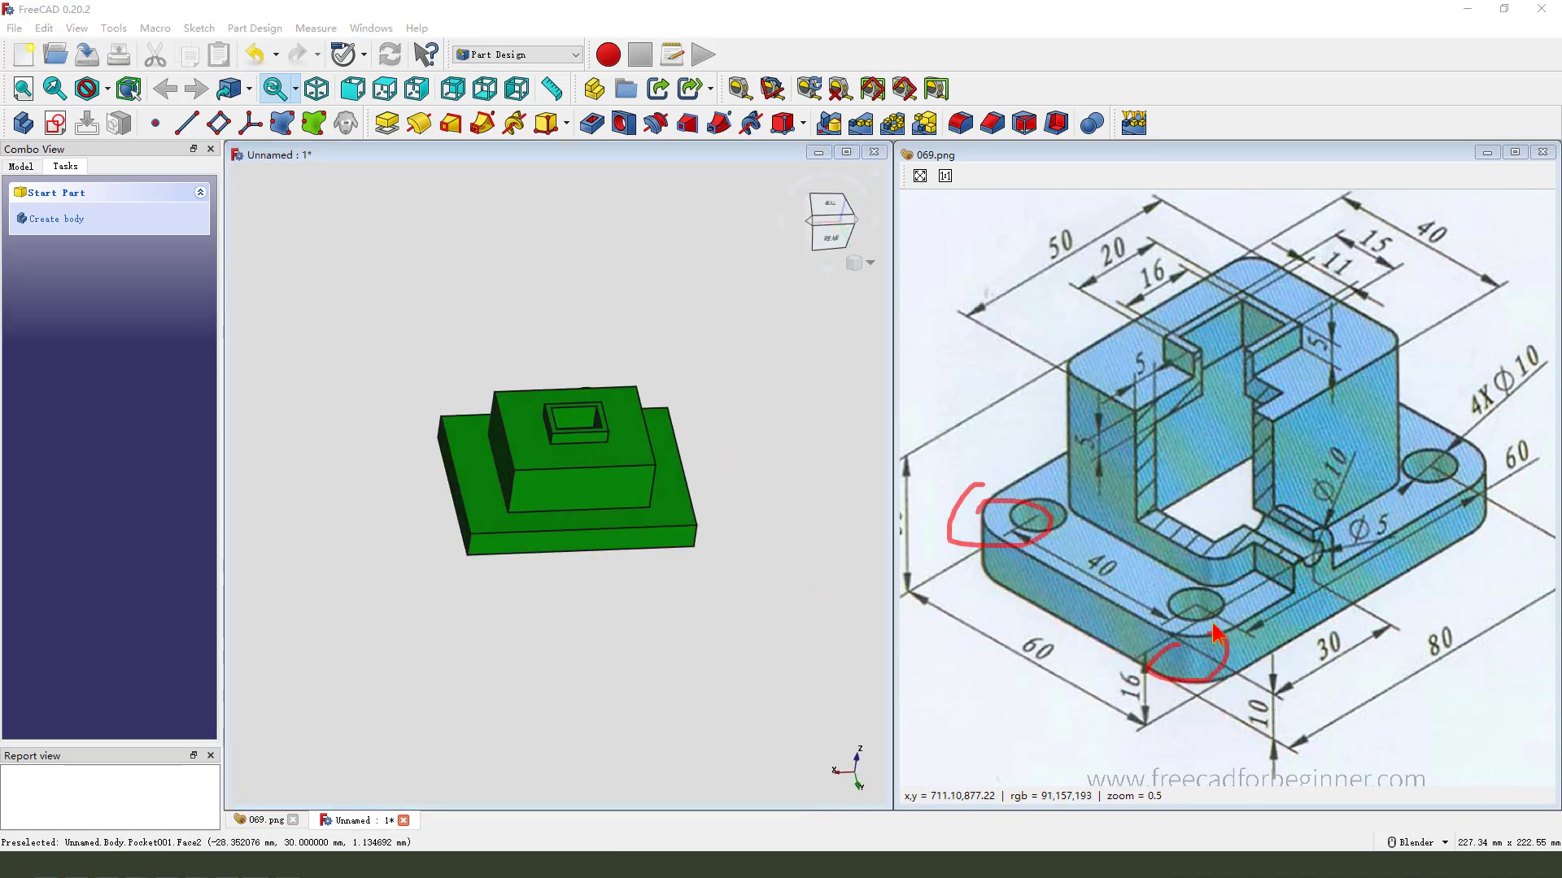
pyautogui.click(440, 432)
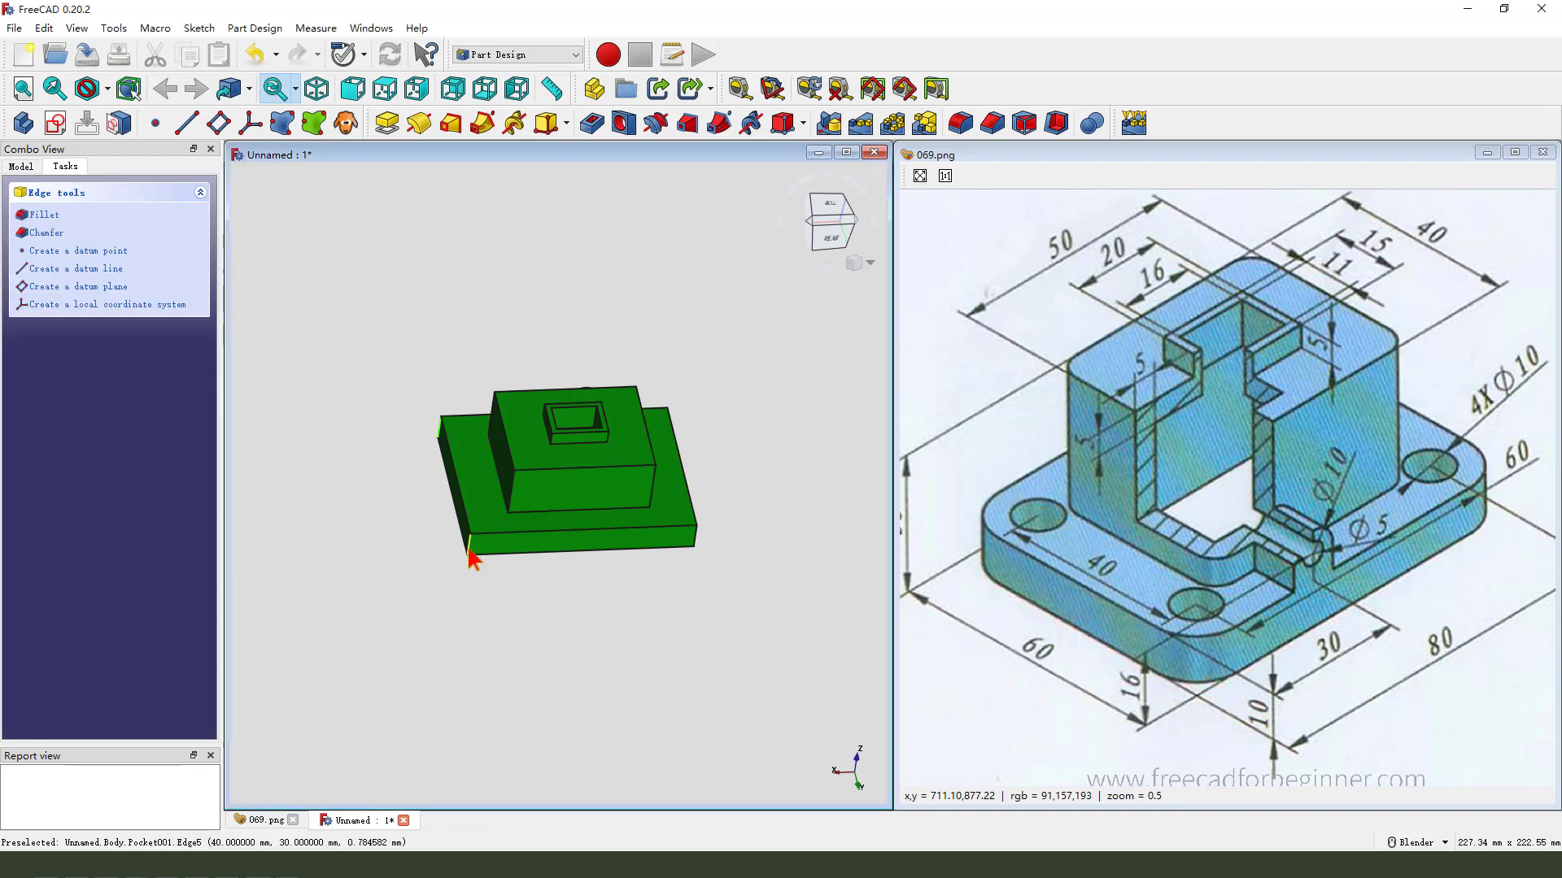
pyautogui.keyDown('ctrl'); pyautogui.click(472, 542); pyautogui.keyUp('ctrl')
pyautogui.moveTo(684, 573); pyautogui.dragTo(620, 577, button='middle')
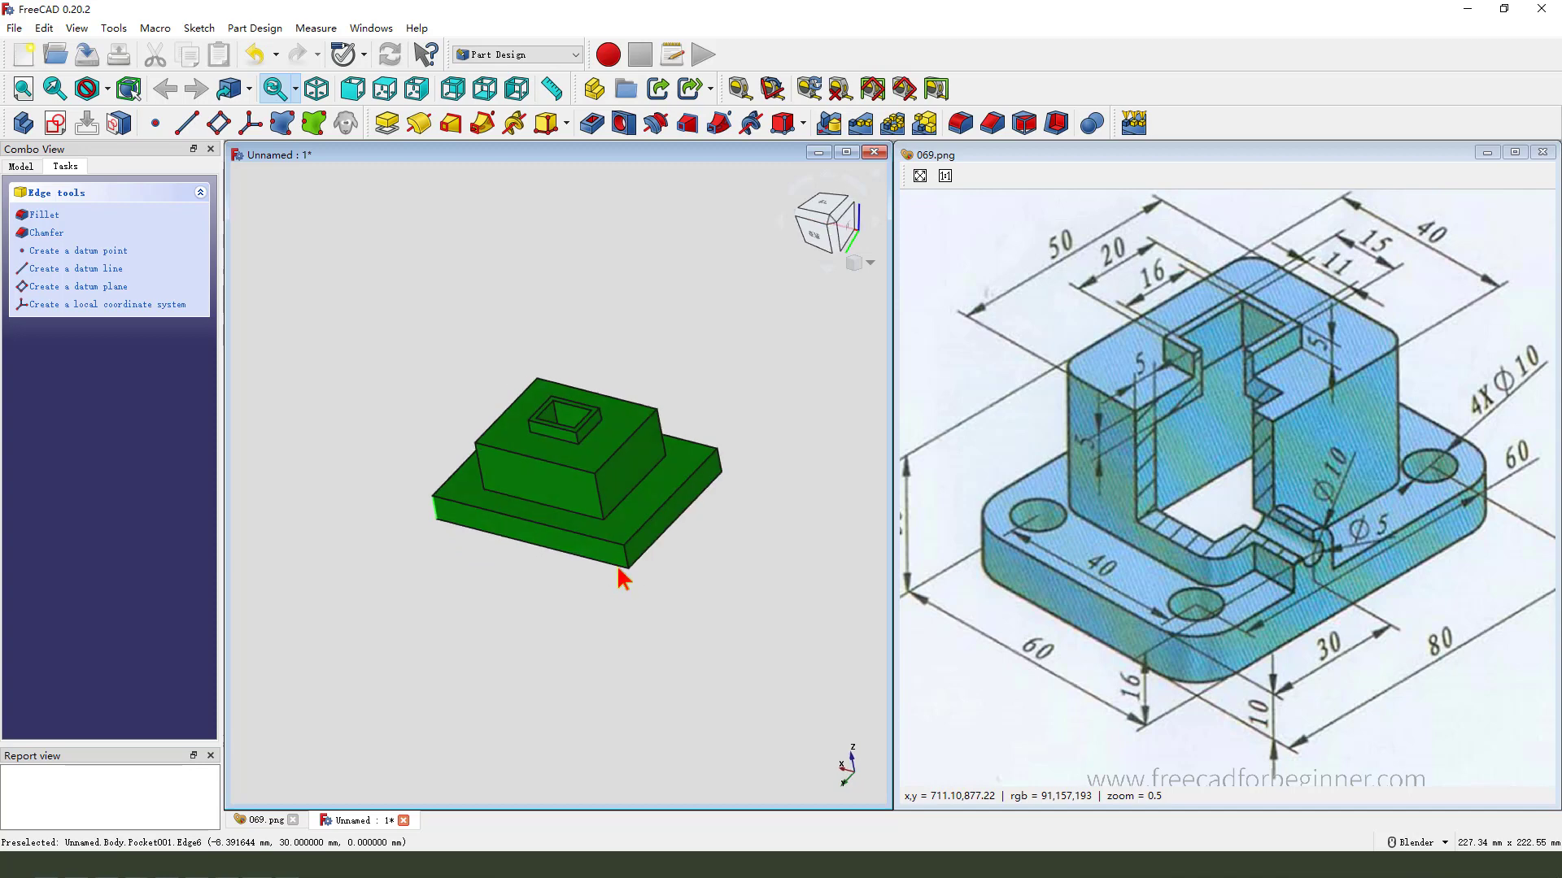
pyautogui.keyDown('ctrl'); pyautogui.click(628, 562); pyautogui.keyUp('ctrl')
pyautogui.keyDown('ctrl'); pyautogui.click(719, 465); pyautogui.keyUp('ctrl')
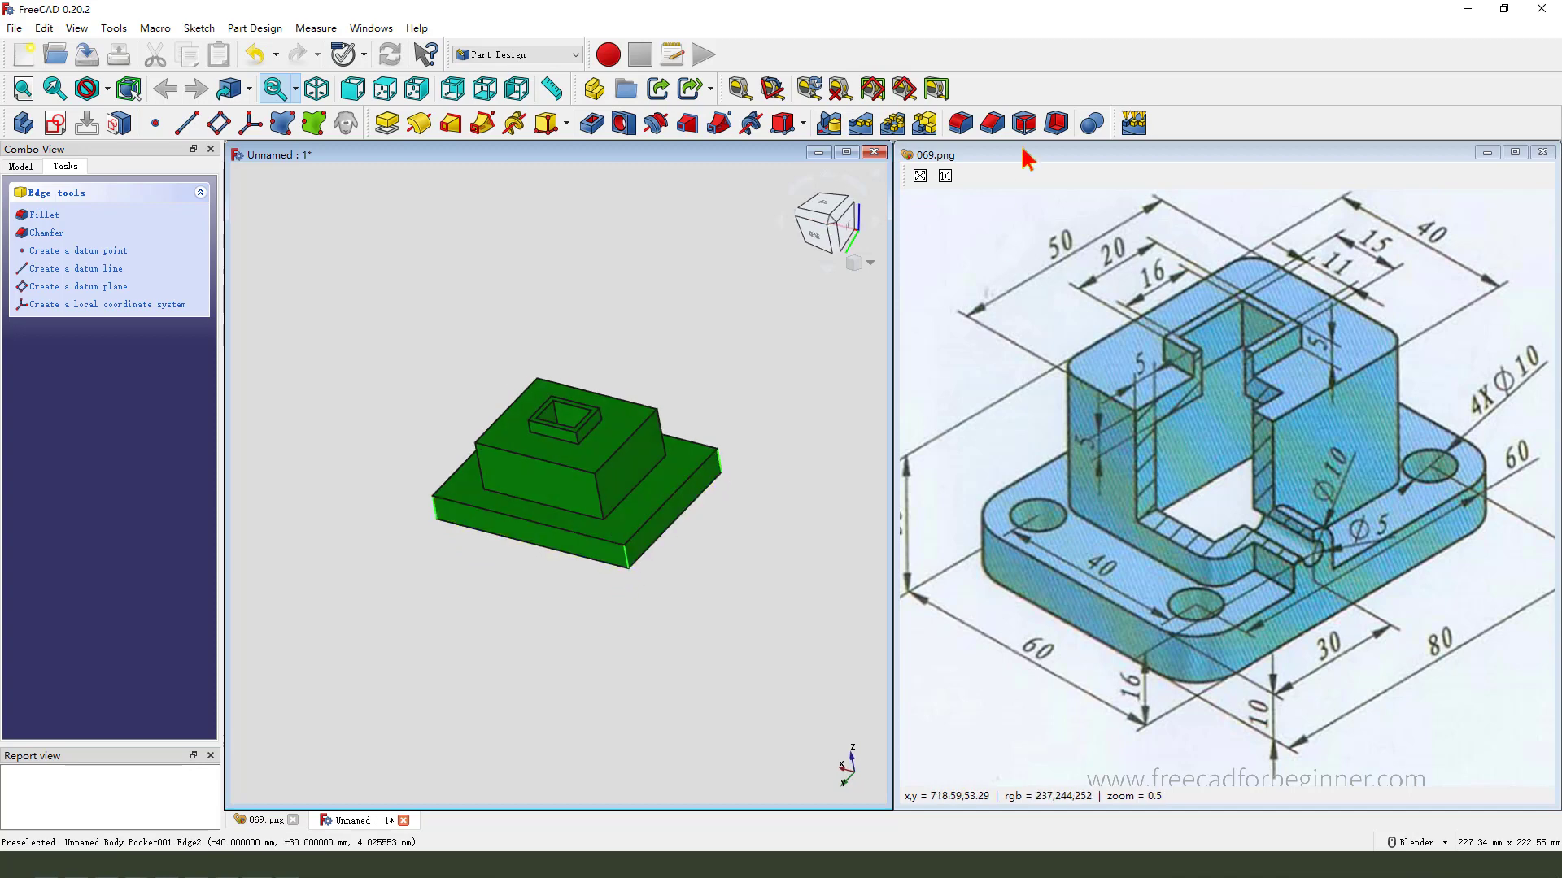
pyautogui.click(959, 123)
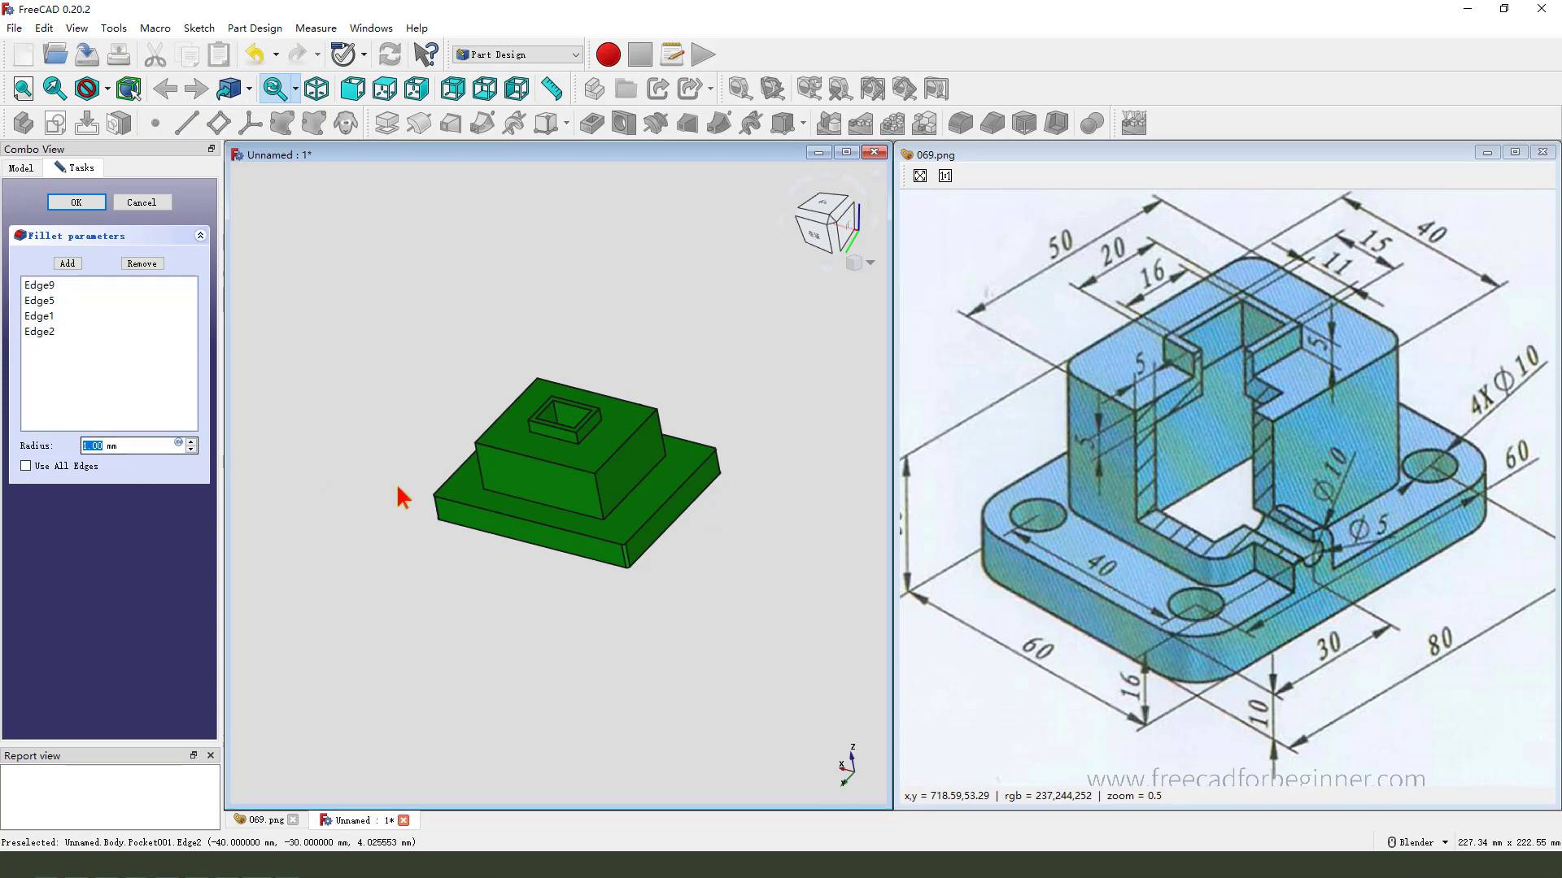
pyautogui.moveTo(1402, 557)
pyautogui.mouseDown()
pyautogui.moveTo(1327, 614)
pyautogui.moveTo(1345, 597)
pyautogui.moveTo(1327, 538)
pyautogui.moveTo(1433, 542)
pyautogui.moveTo(1392, 536)
pyautogui.mouseUp()
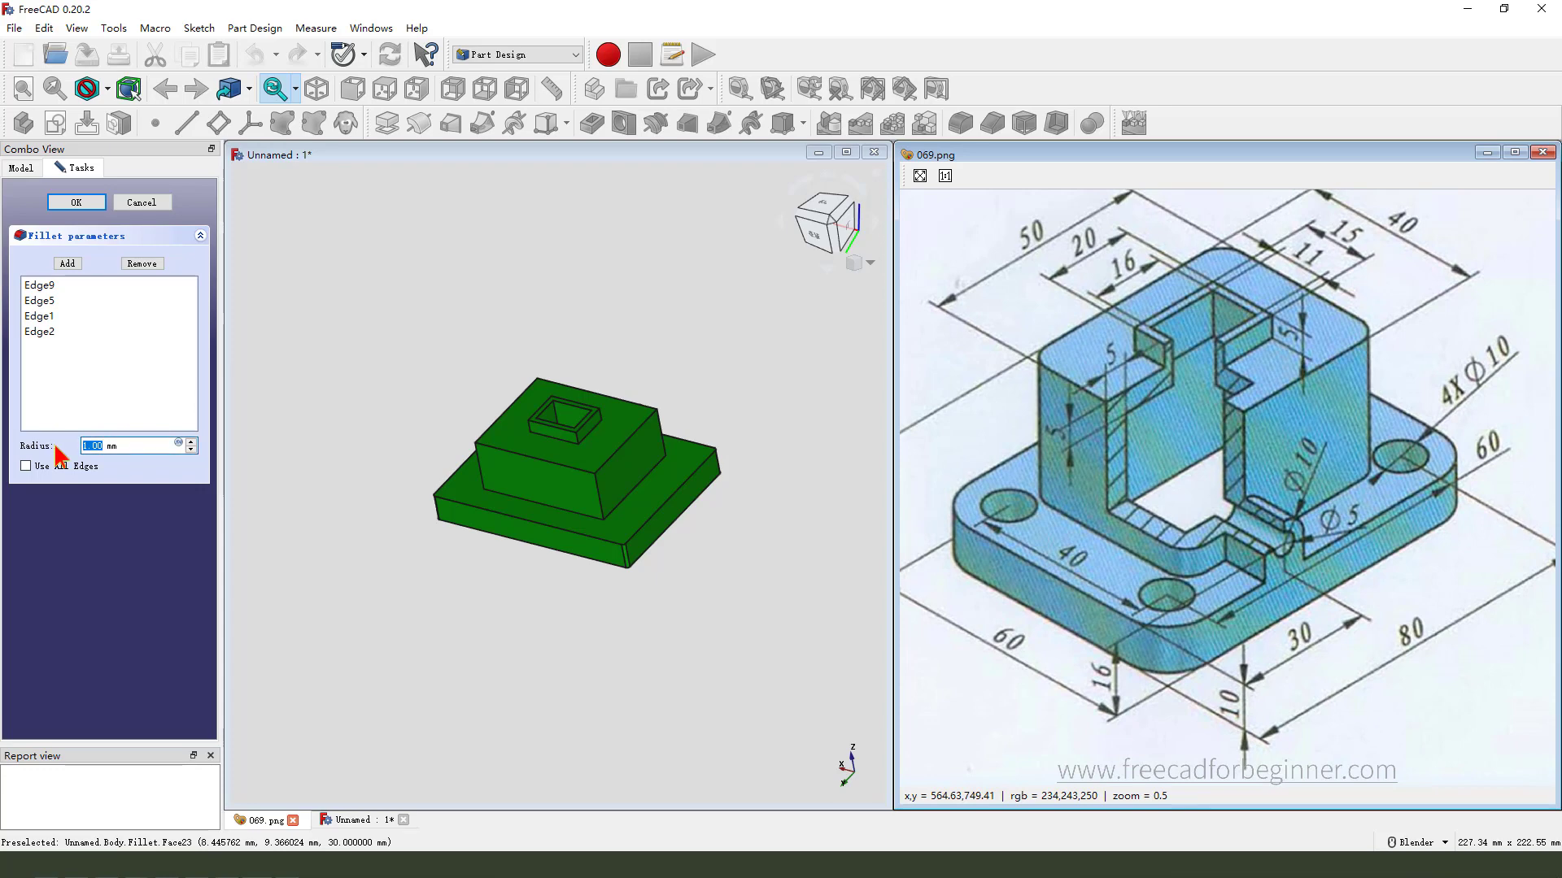
pyautogui.moveTo(624, 565); pyautogui.dragTo(625, 575, button='middle')
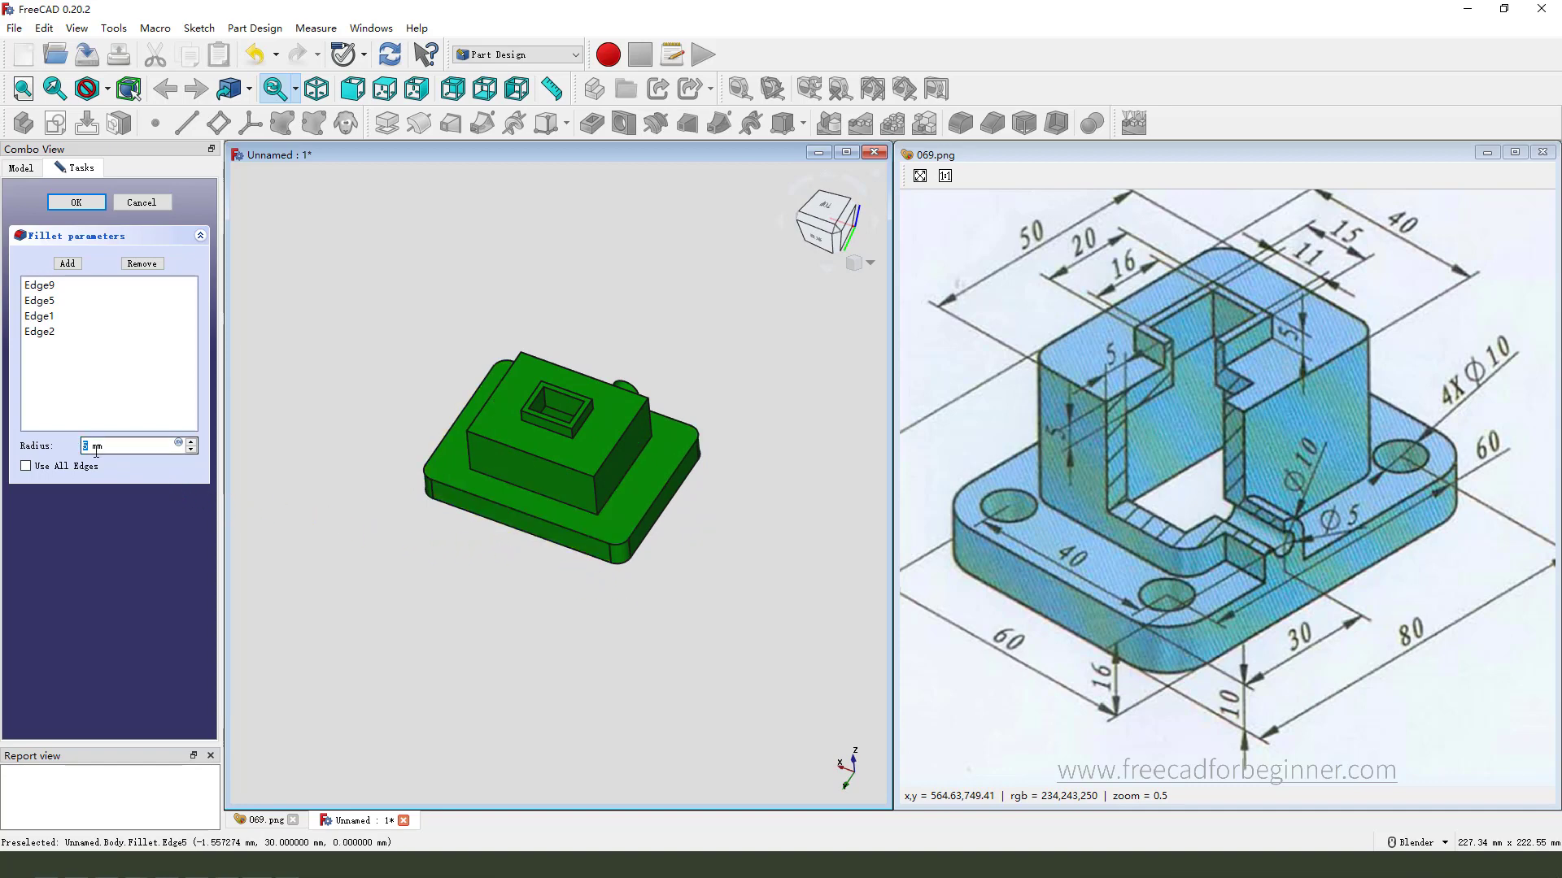
pyautogui.press('Return')
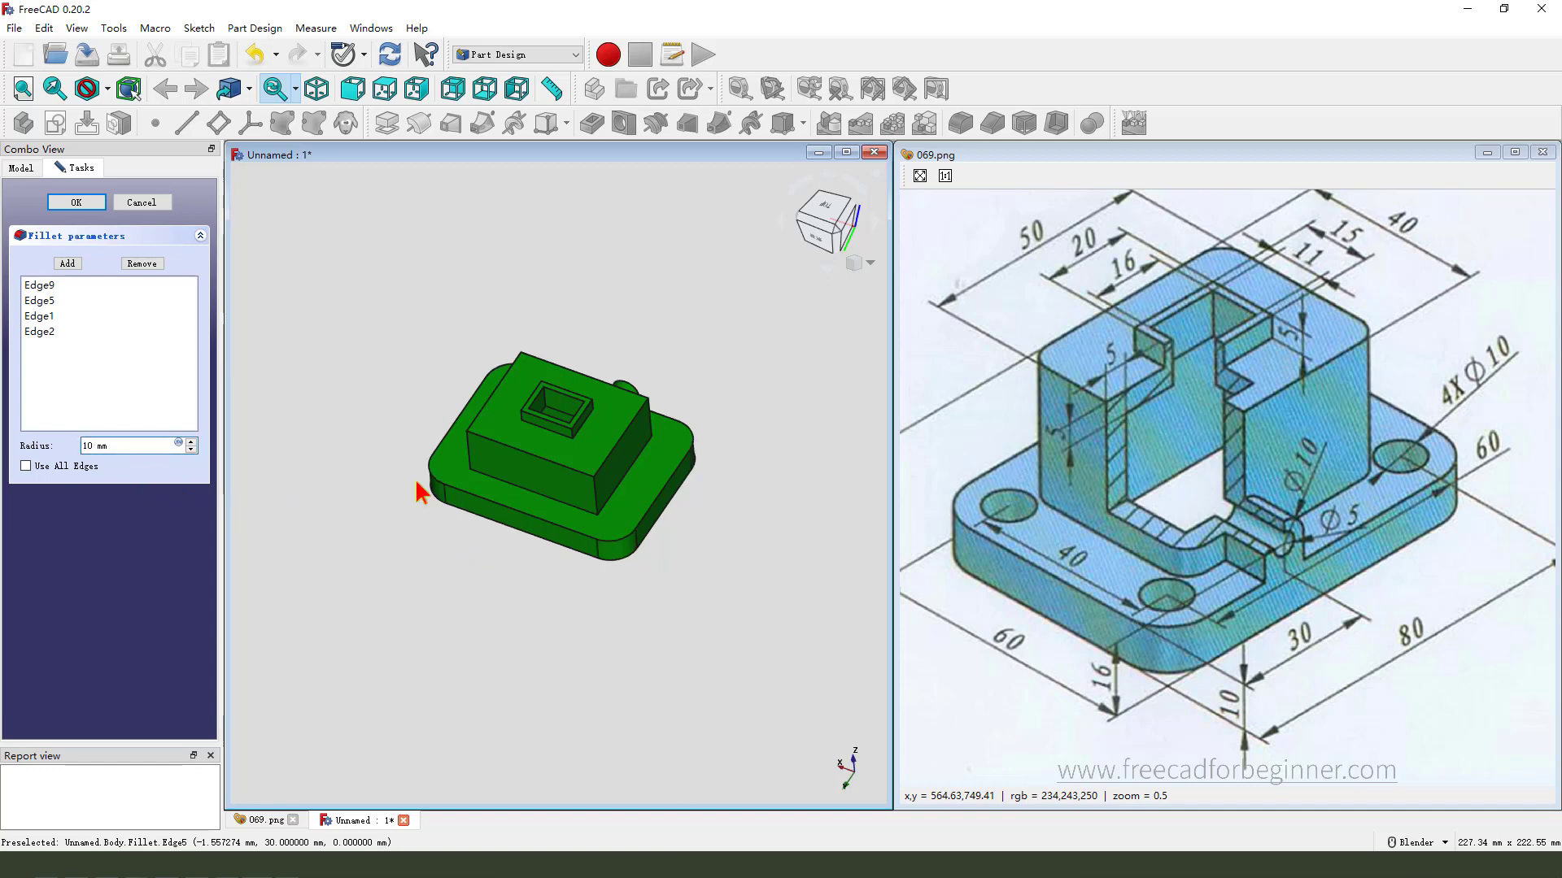
pyautogui.click(76, 203)
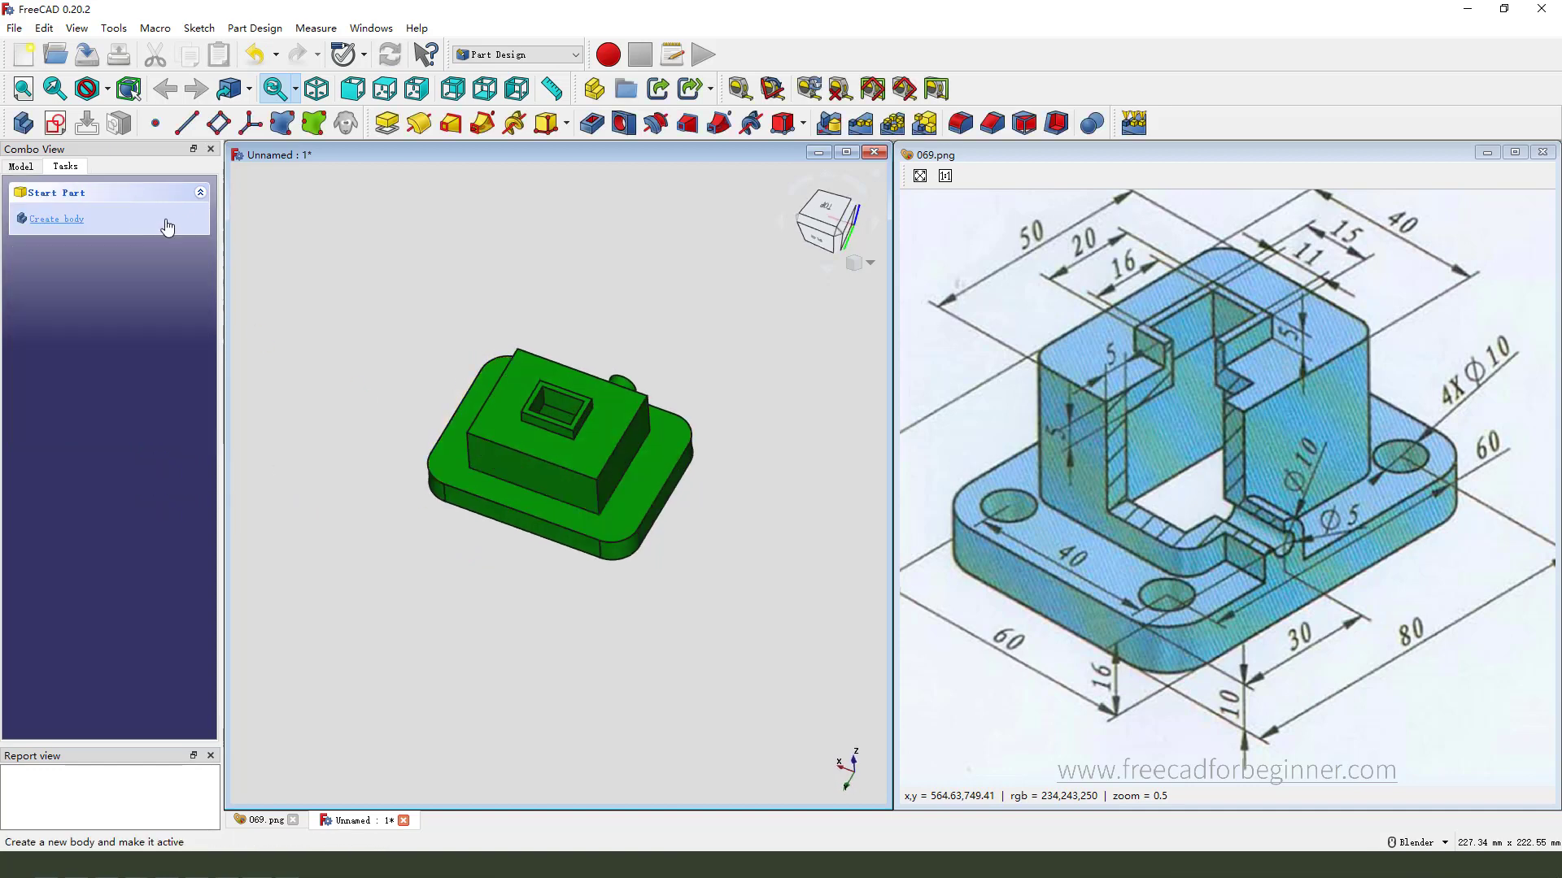
# Fillet the four vertical edges of the upper housing block with a radius of 5 mm.
pyautogui.scroll(2, 646, 717)
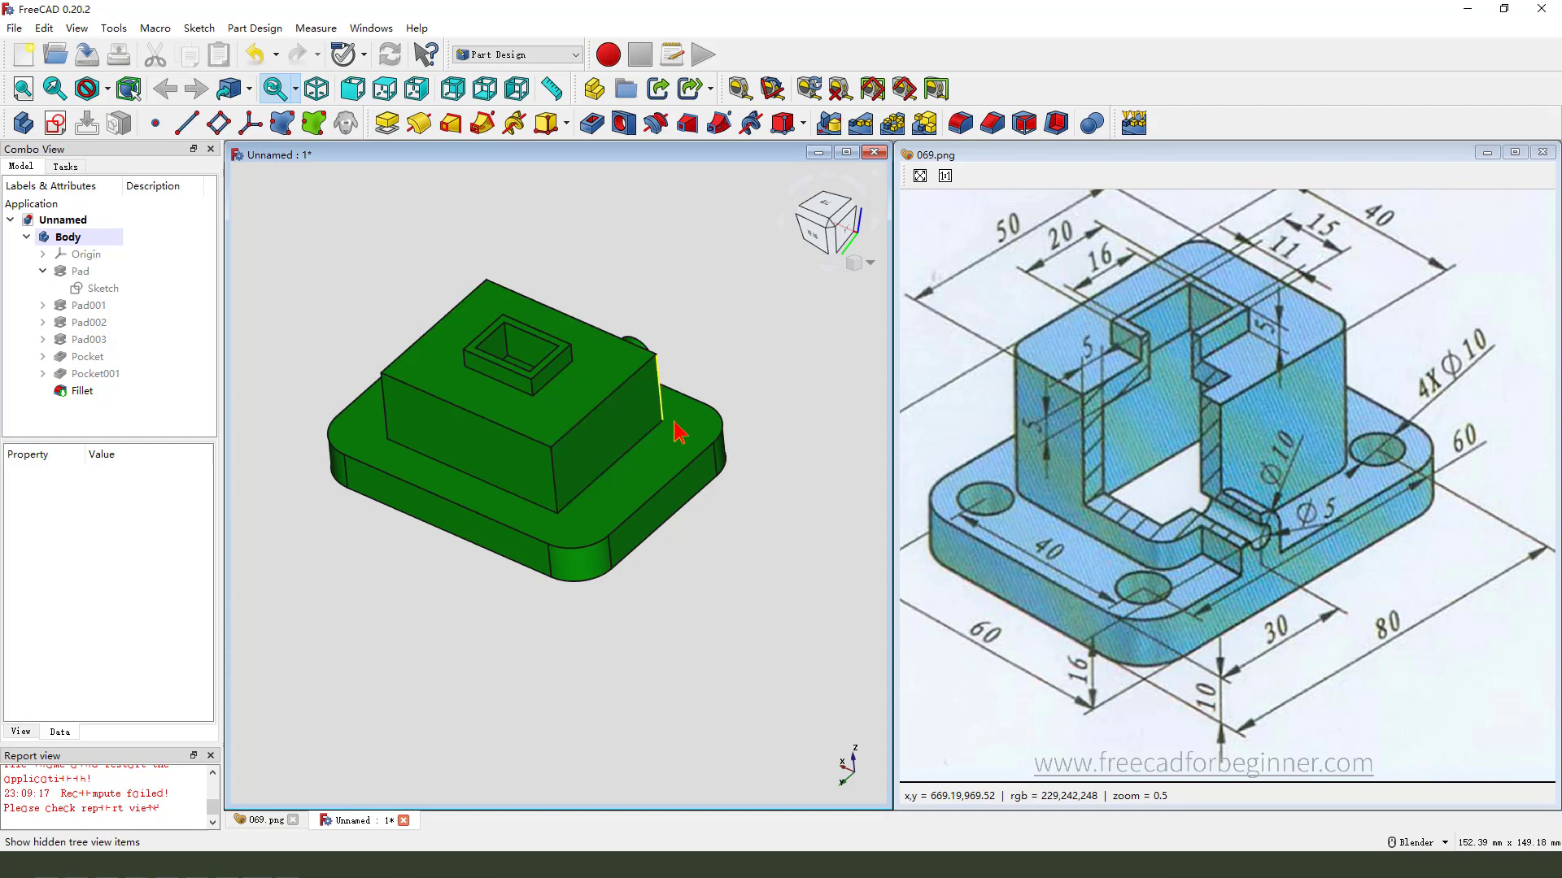
pyautogui.click(660, 388)
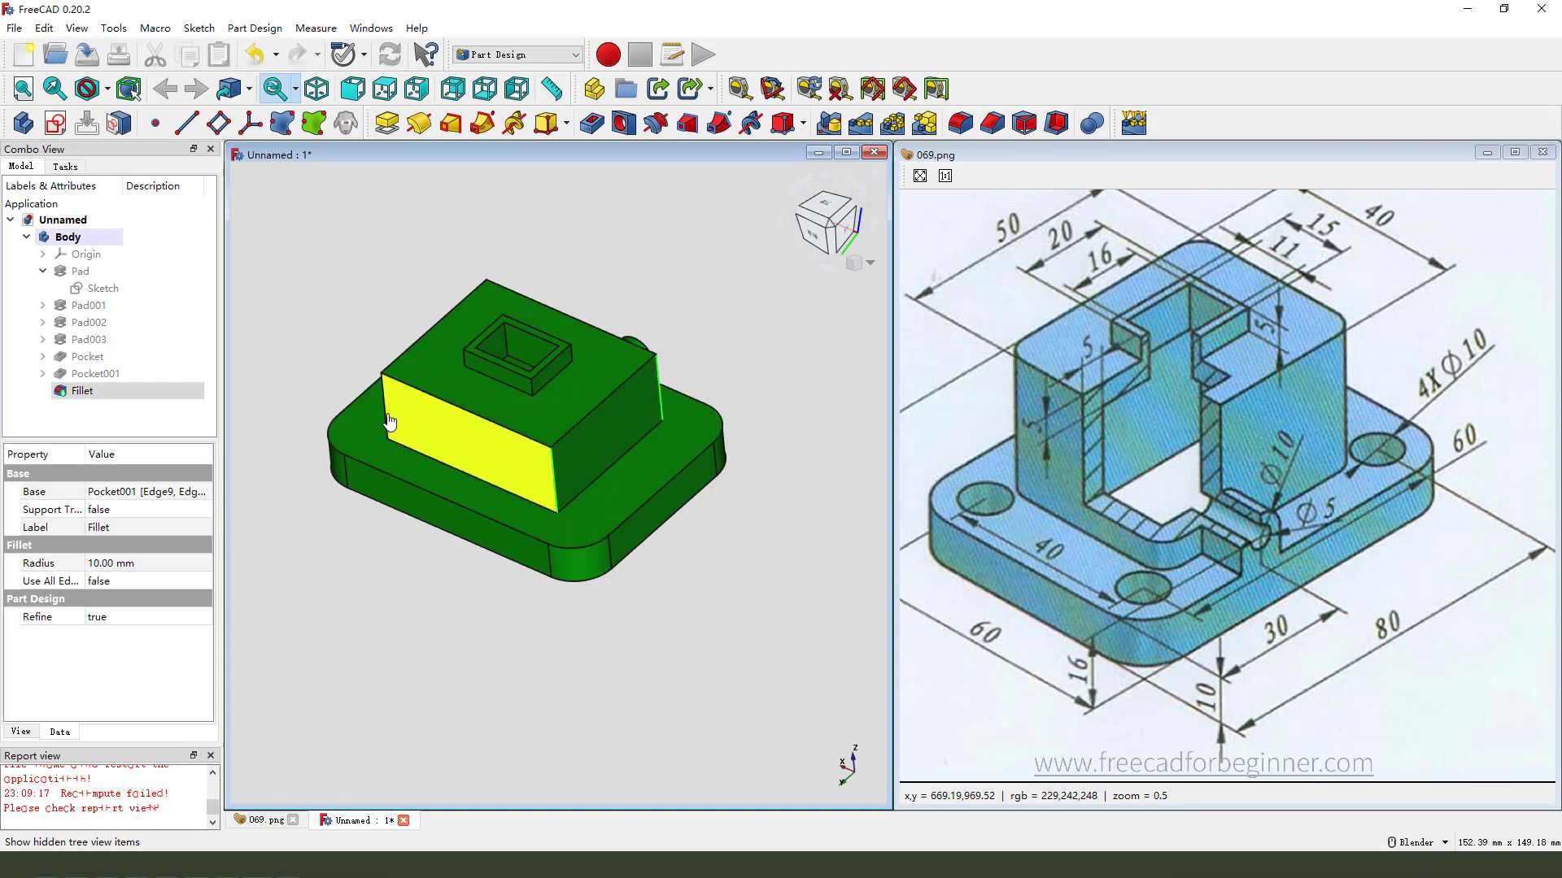
pyautogui.moveTo(418, 443); pyautogui.dragTo(610, 455, button='middle')
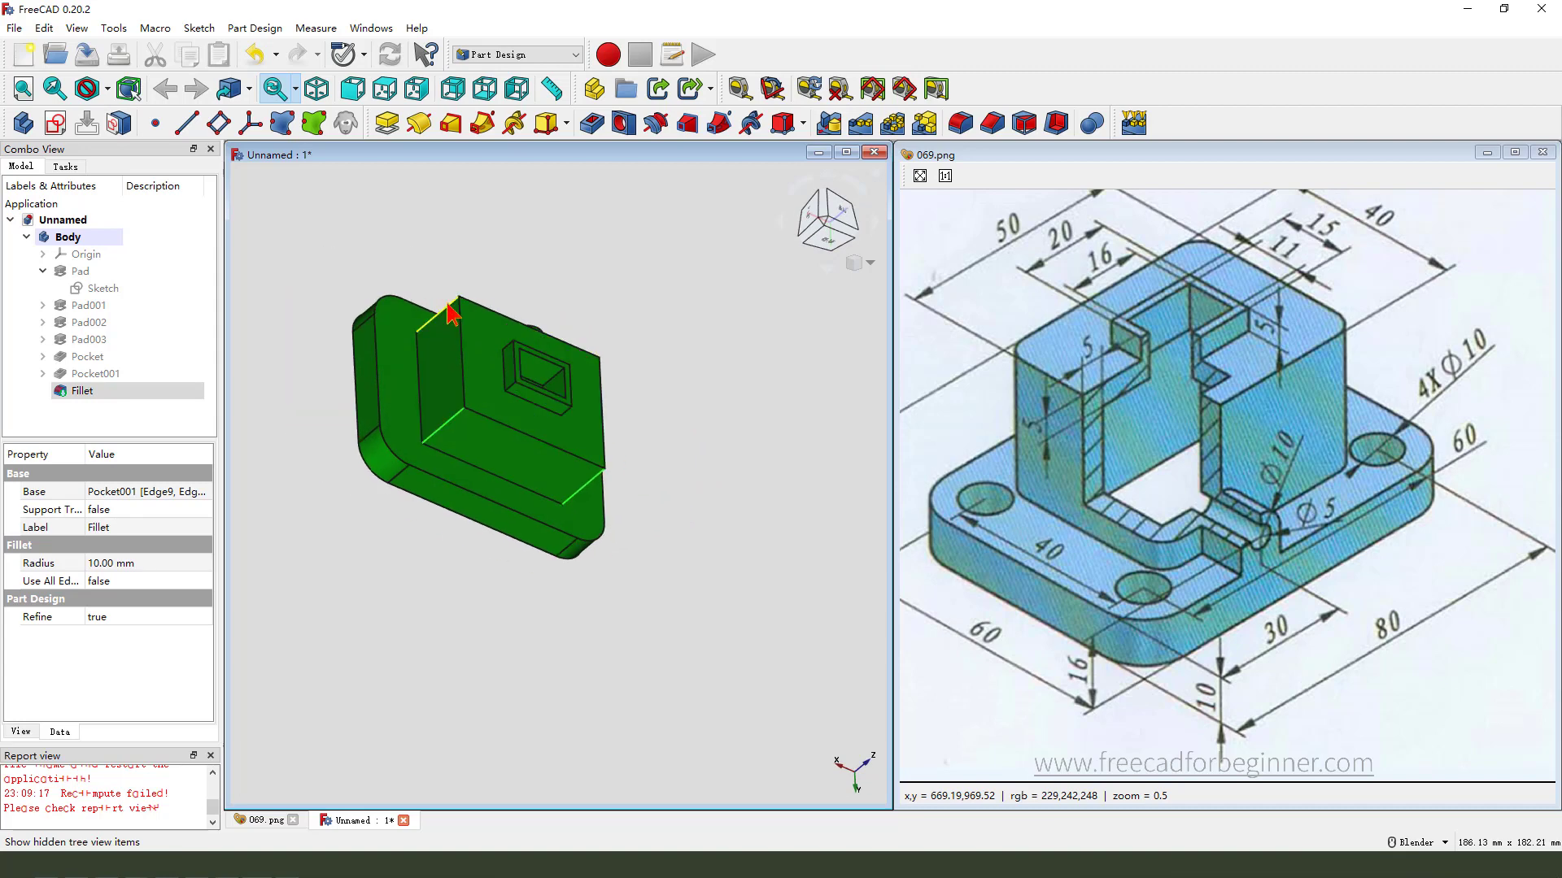
pyautogui.moveTo(706, 485); pyautogui.dragTo(618, 419, button='middle')
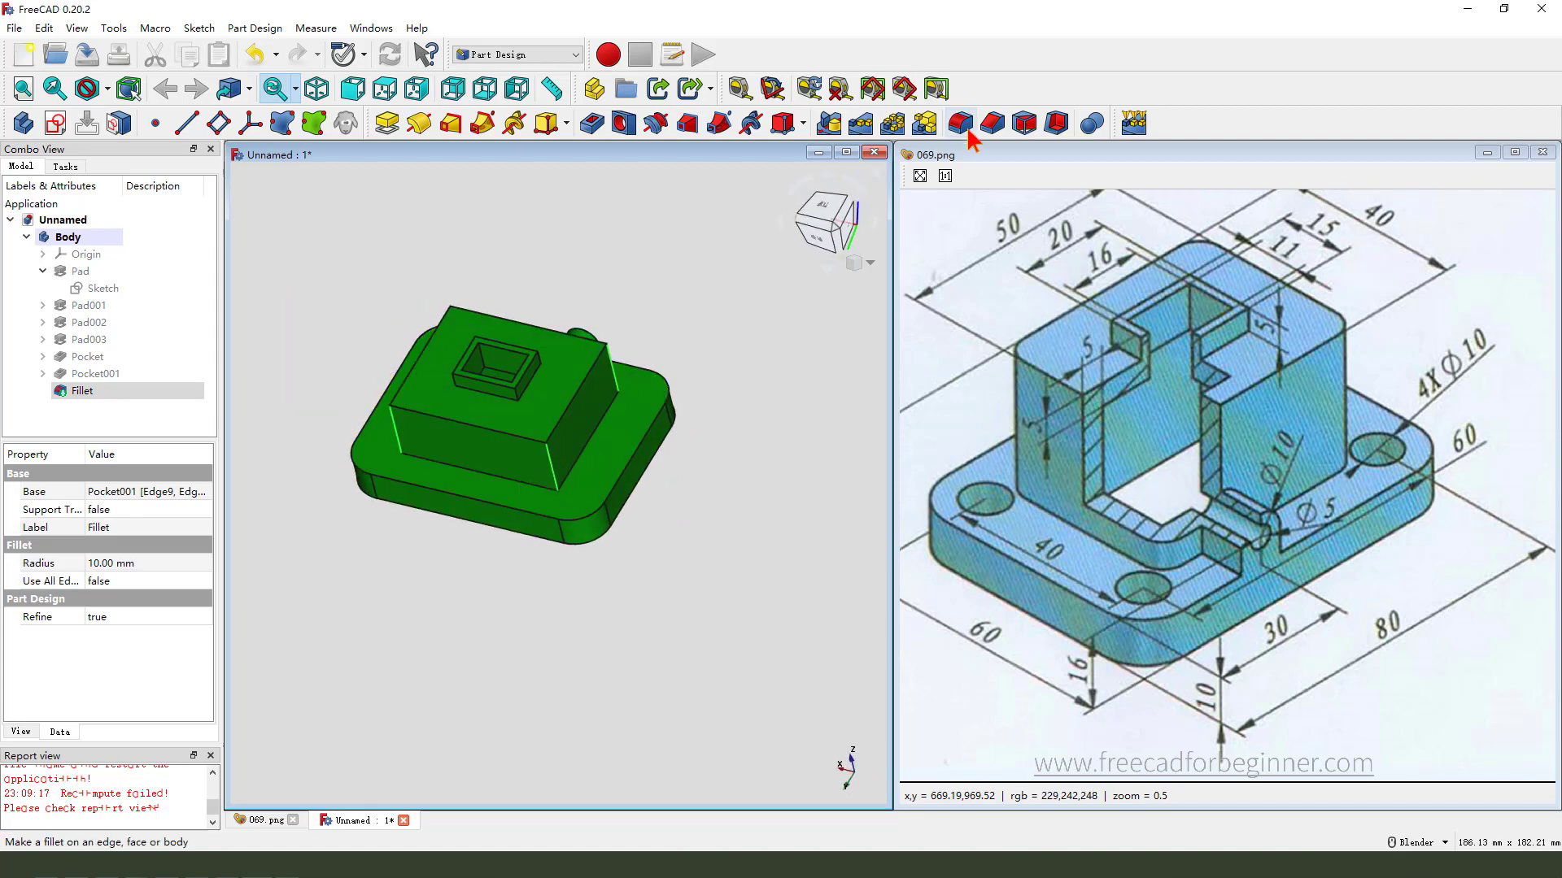
pyautogui.write('5')
pyautogui.press('Return')
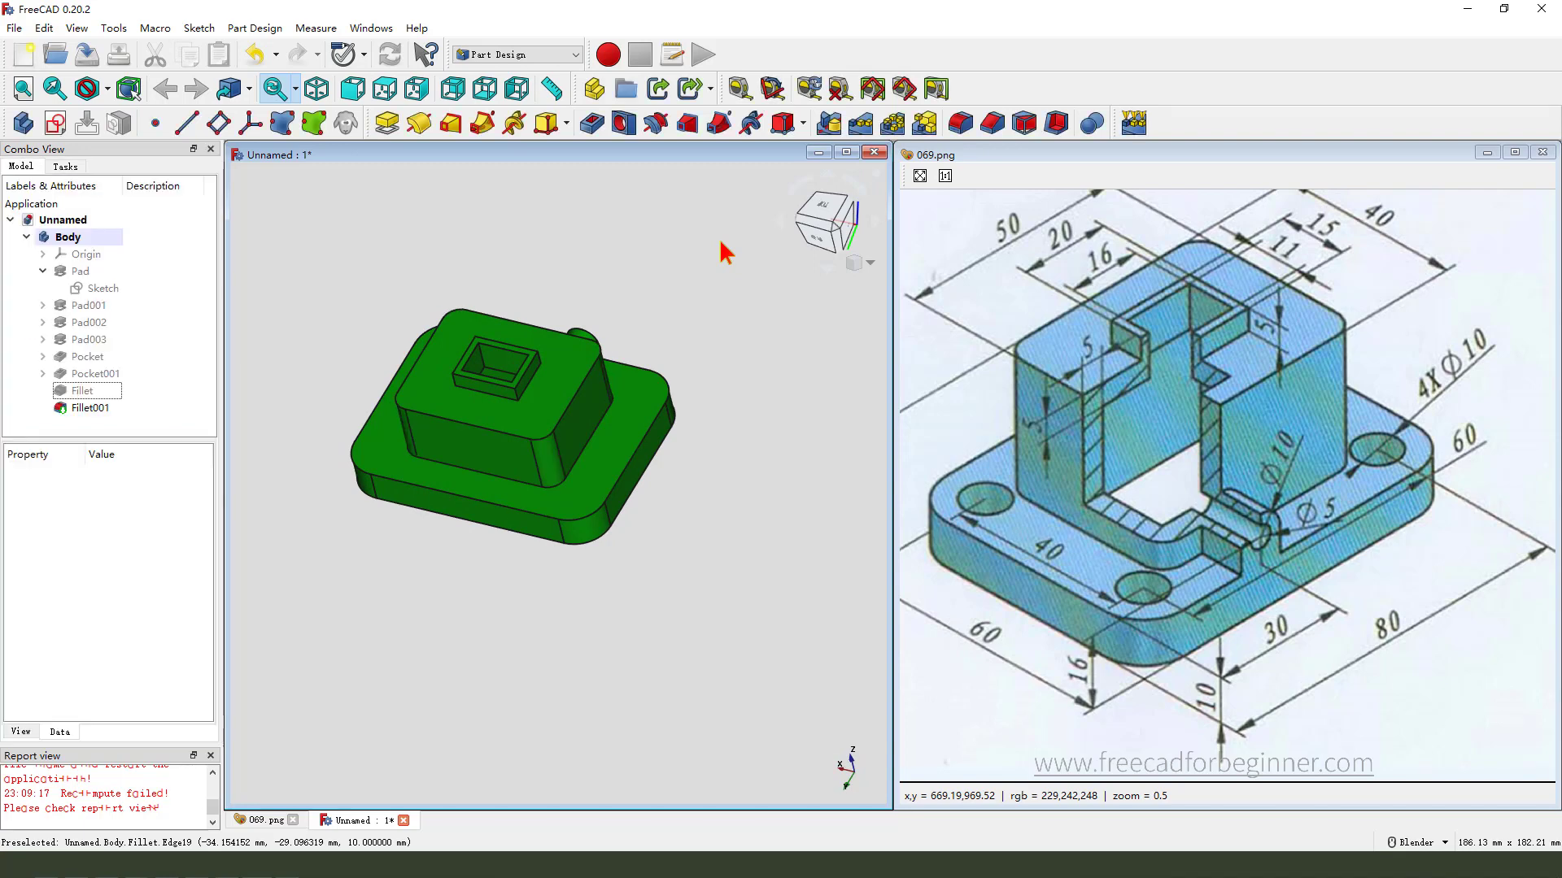
# Create a sketch on the XY plane in section view and project the base's four rounded corner arcs as external geometry.
pyautogui.moveTo(696, 299); pyautogui.dragTo(631, 443, button='middle')
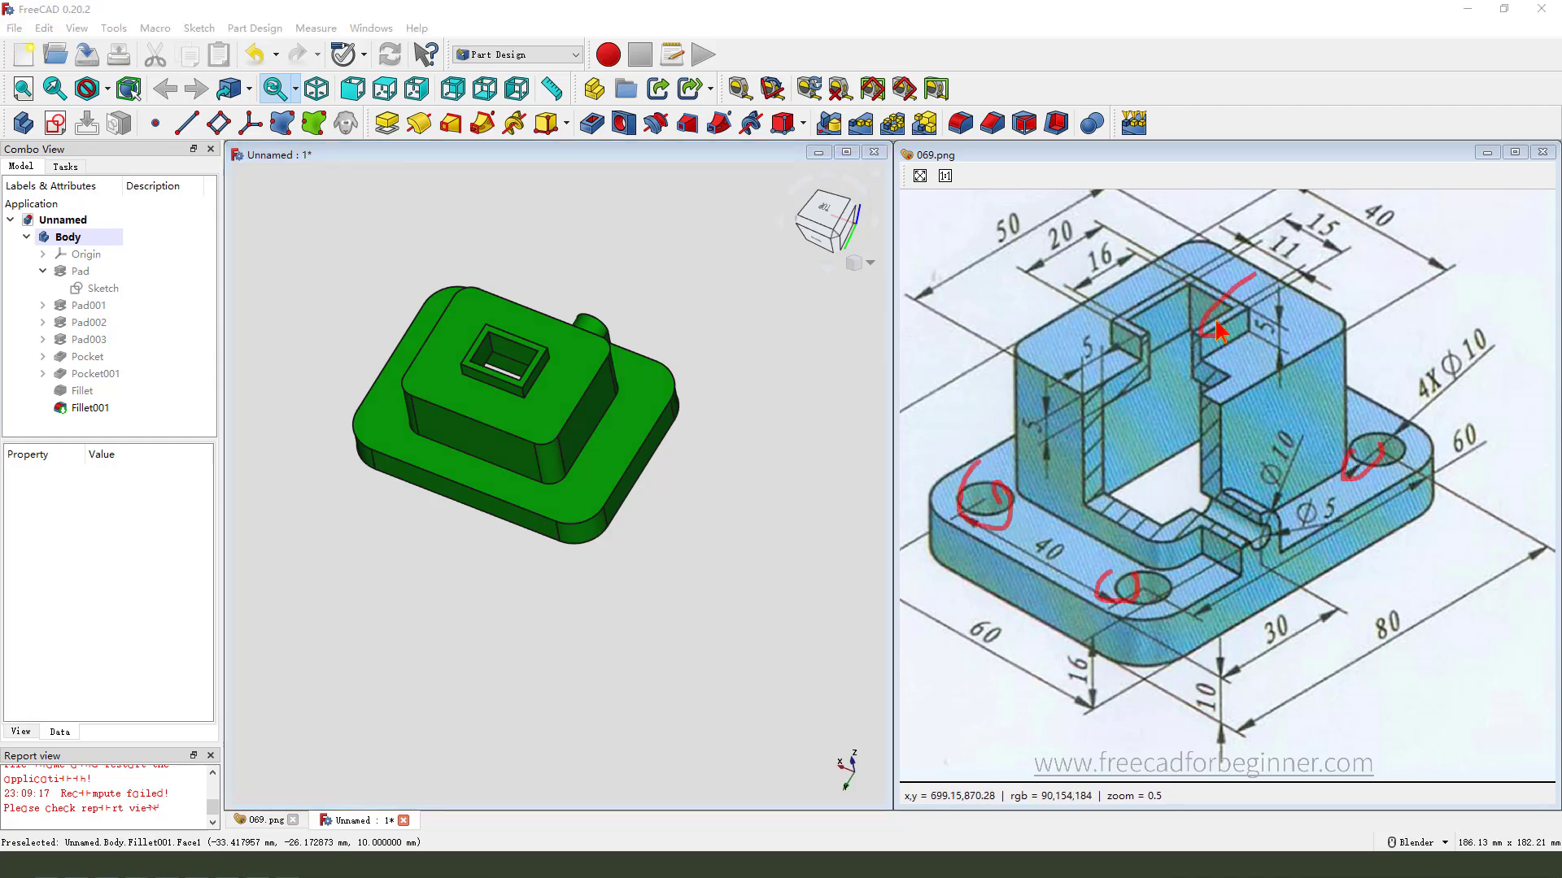
pyautogui.press('Escape')
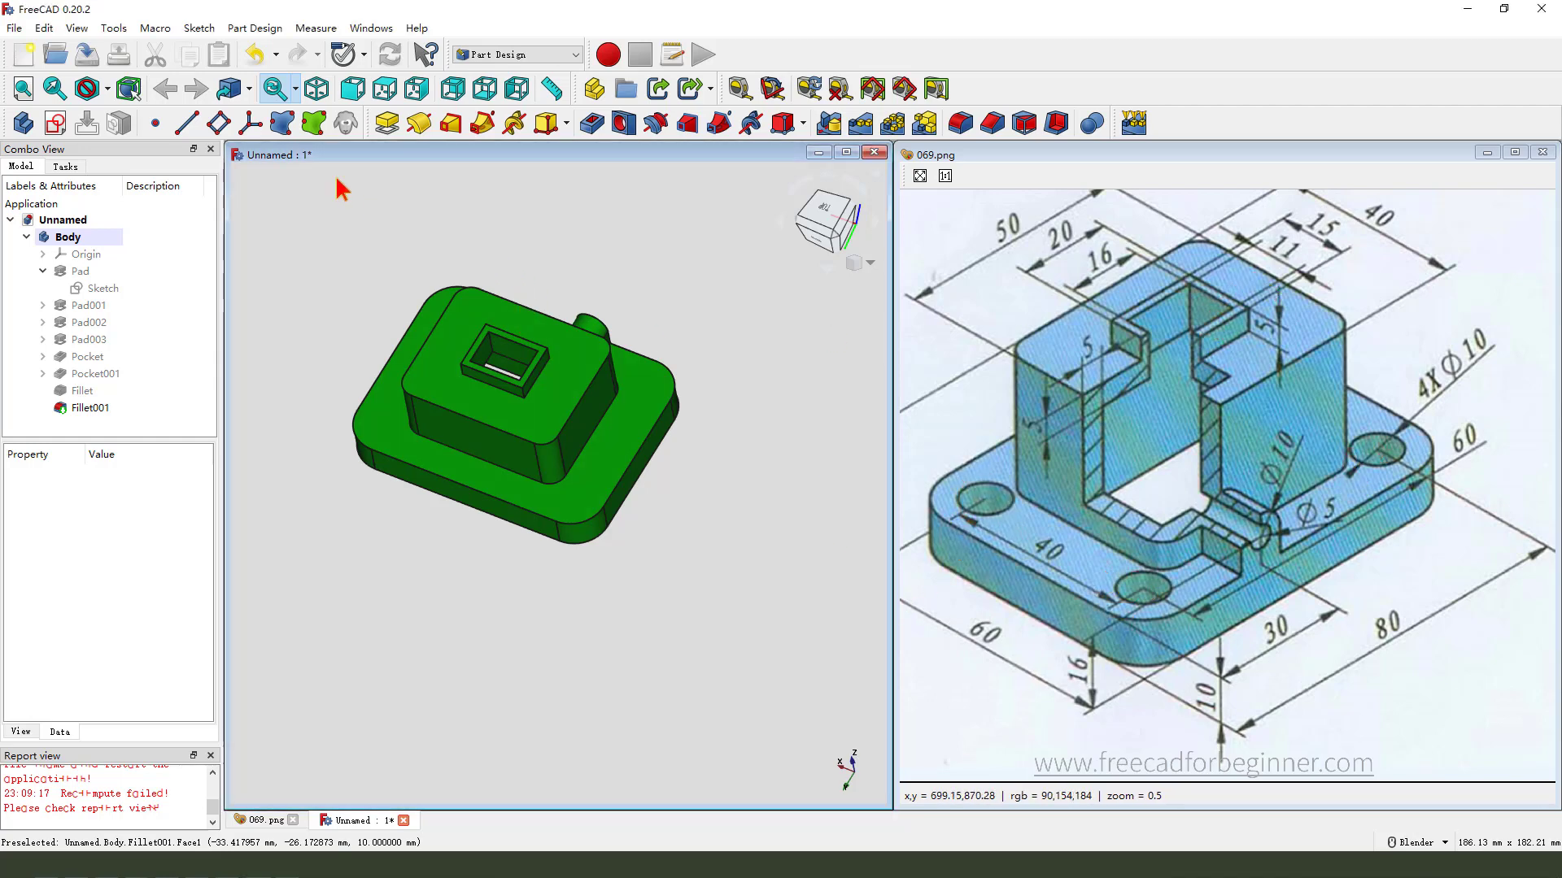
pyautogui.click(59, 122)
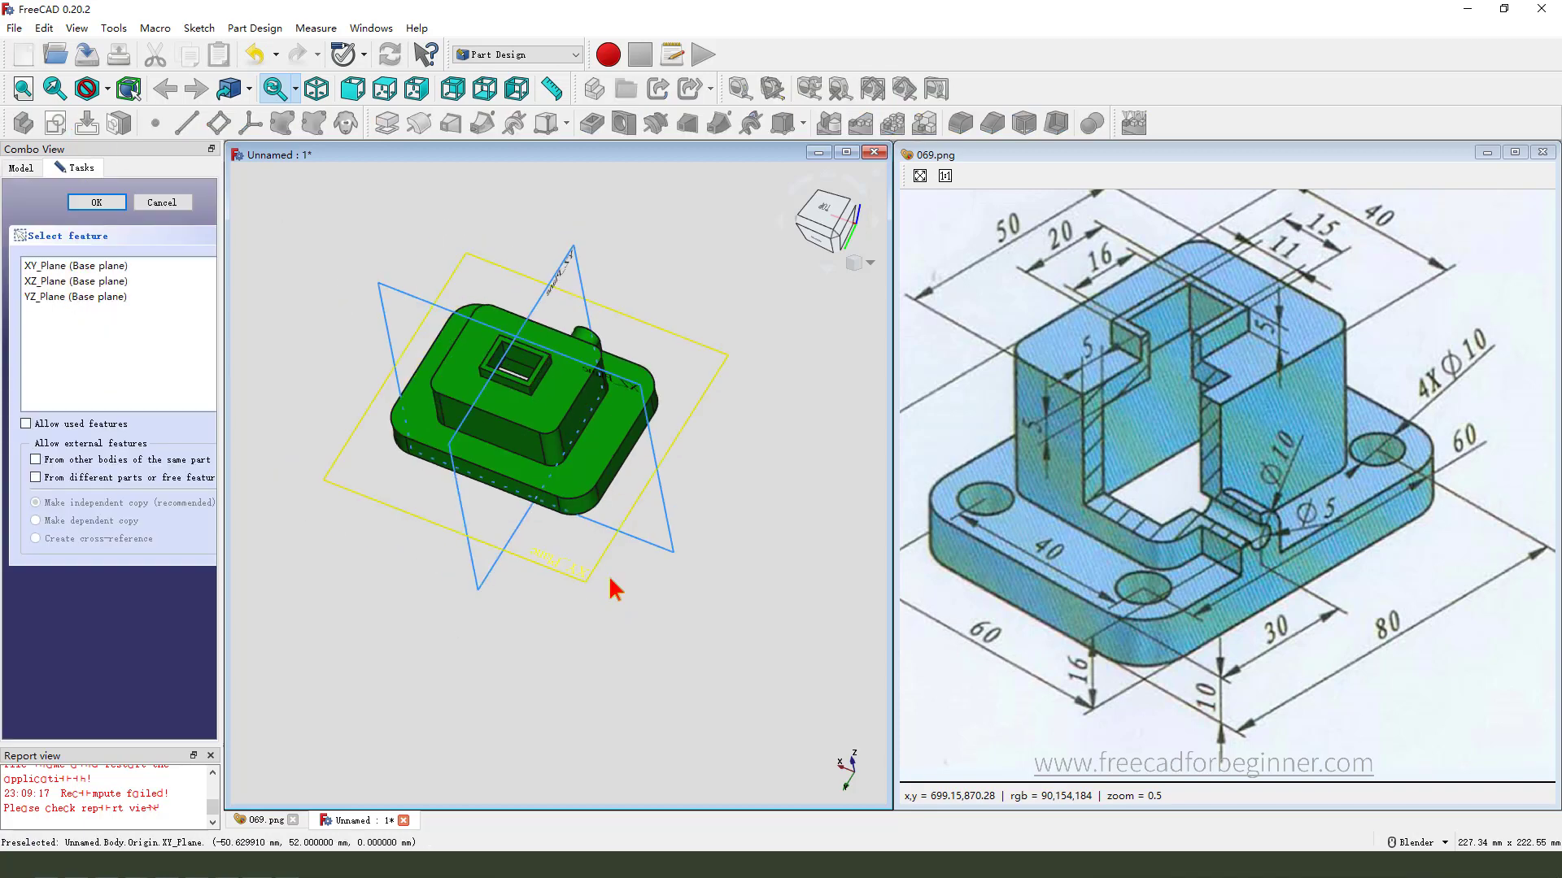
pyautogui.click(615, 588)
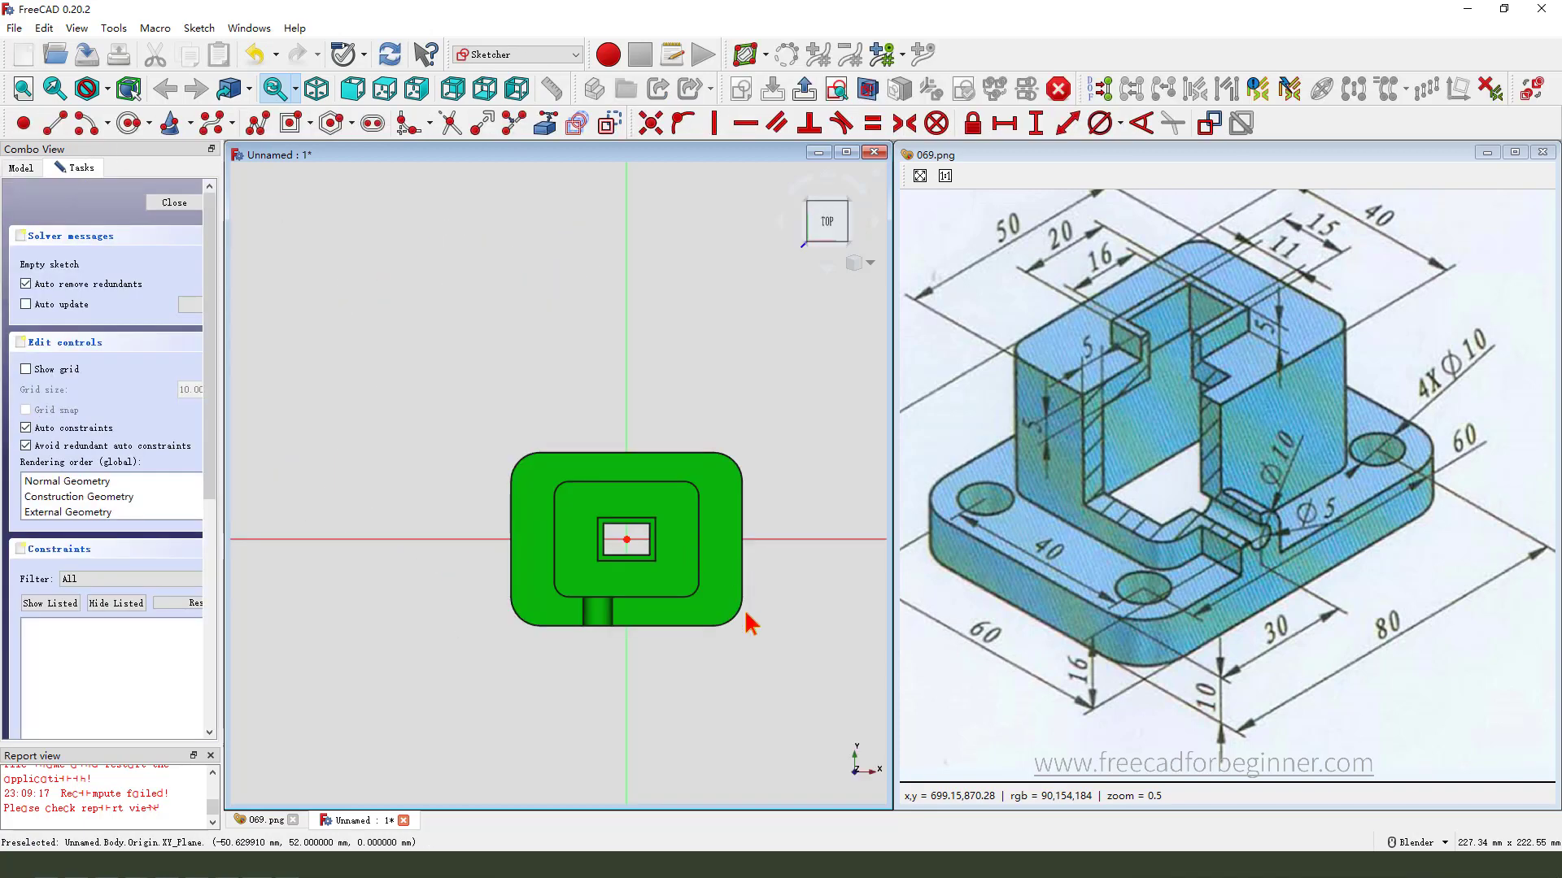
pyautogui.click(867, 90)
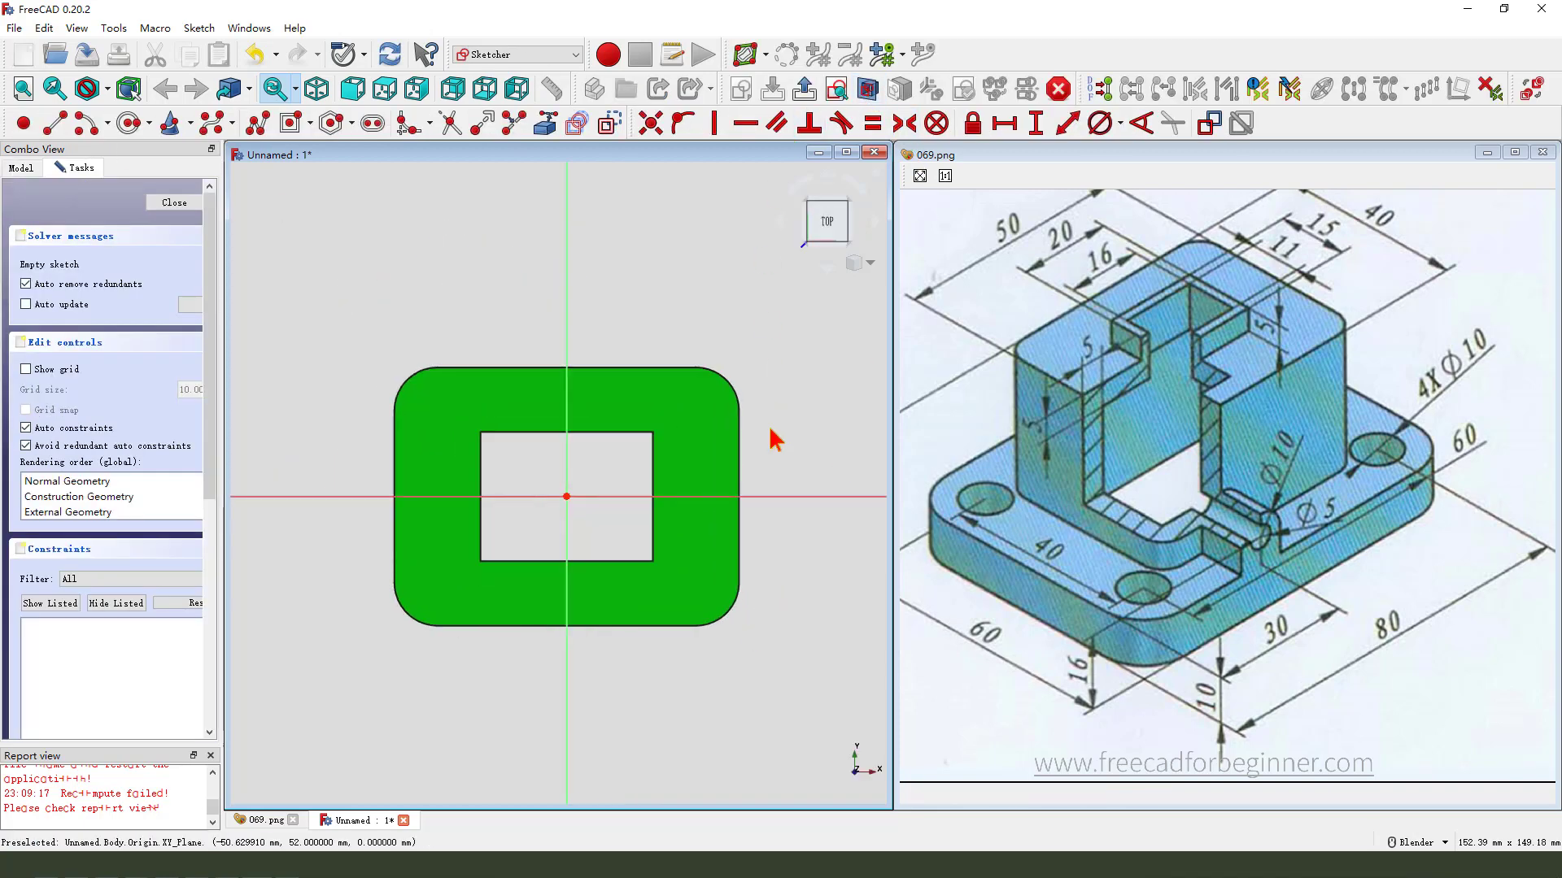
pyautogui.click(545, 126)
pyautogui.click(419, 376)
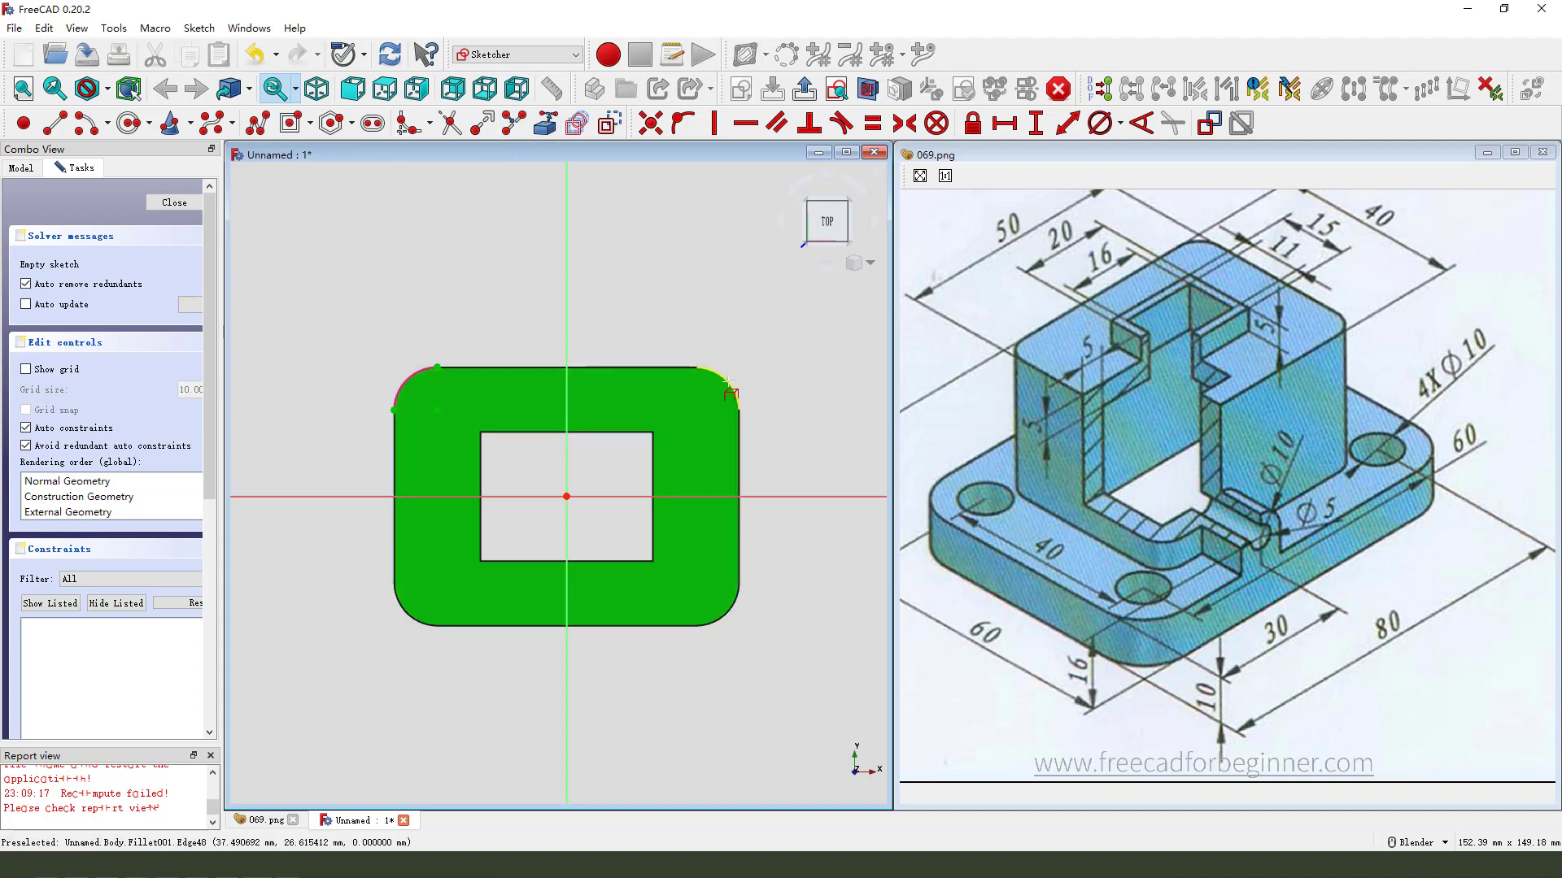
pyautogui.click(729, 388)
pyautogui.click(733, 612)
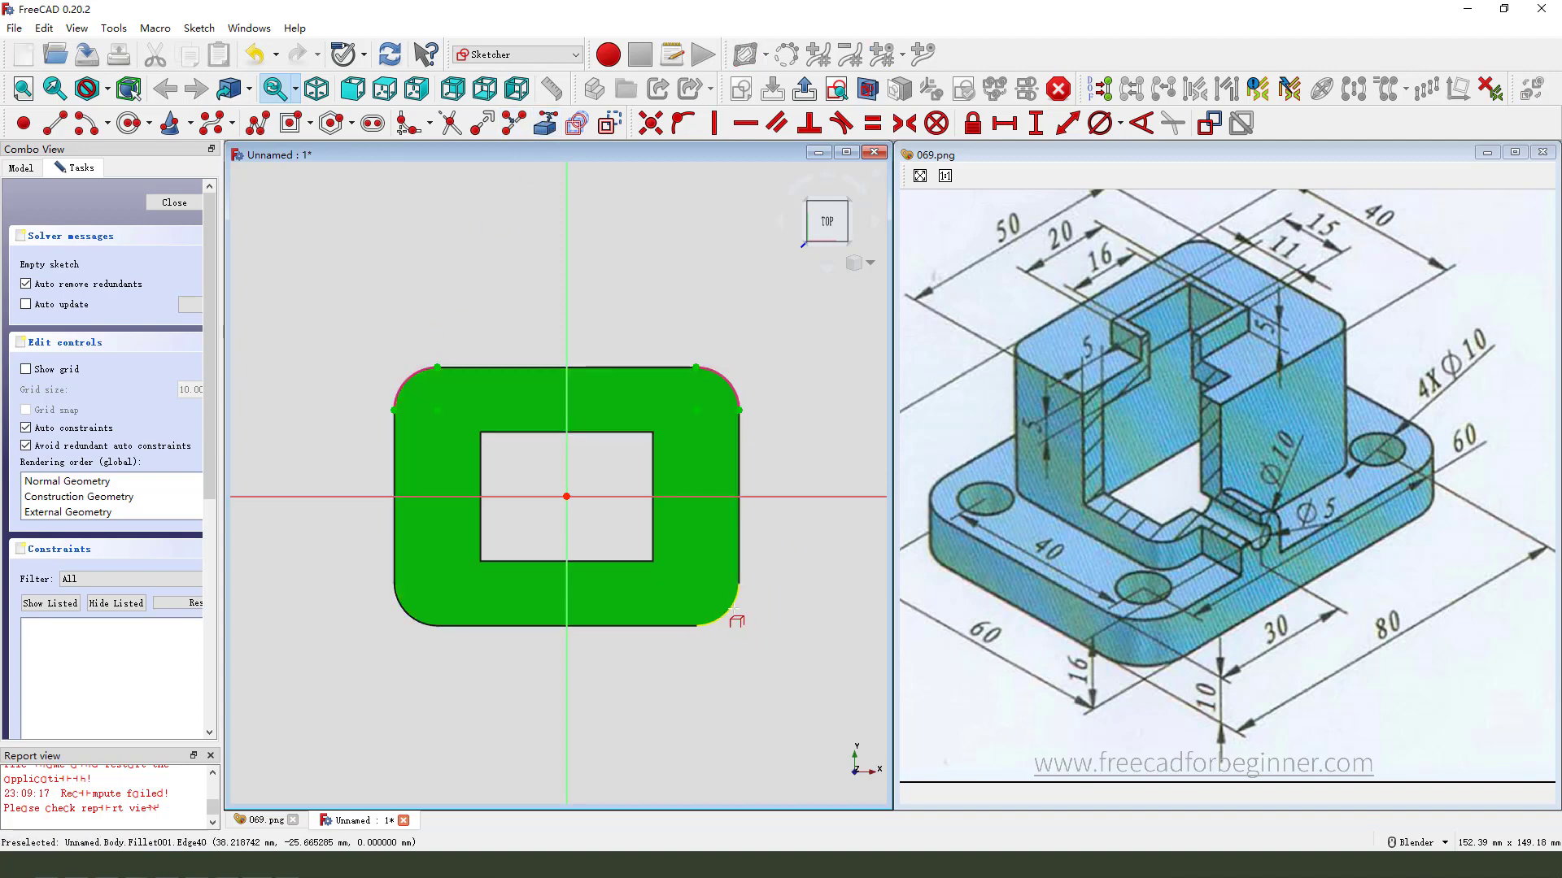
pyautogui.click(406, 606)
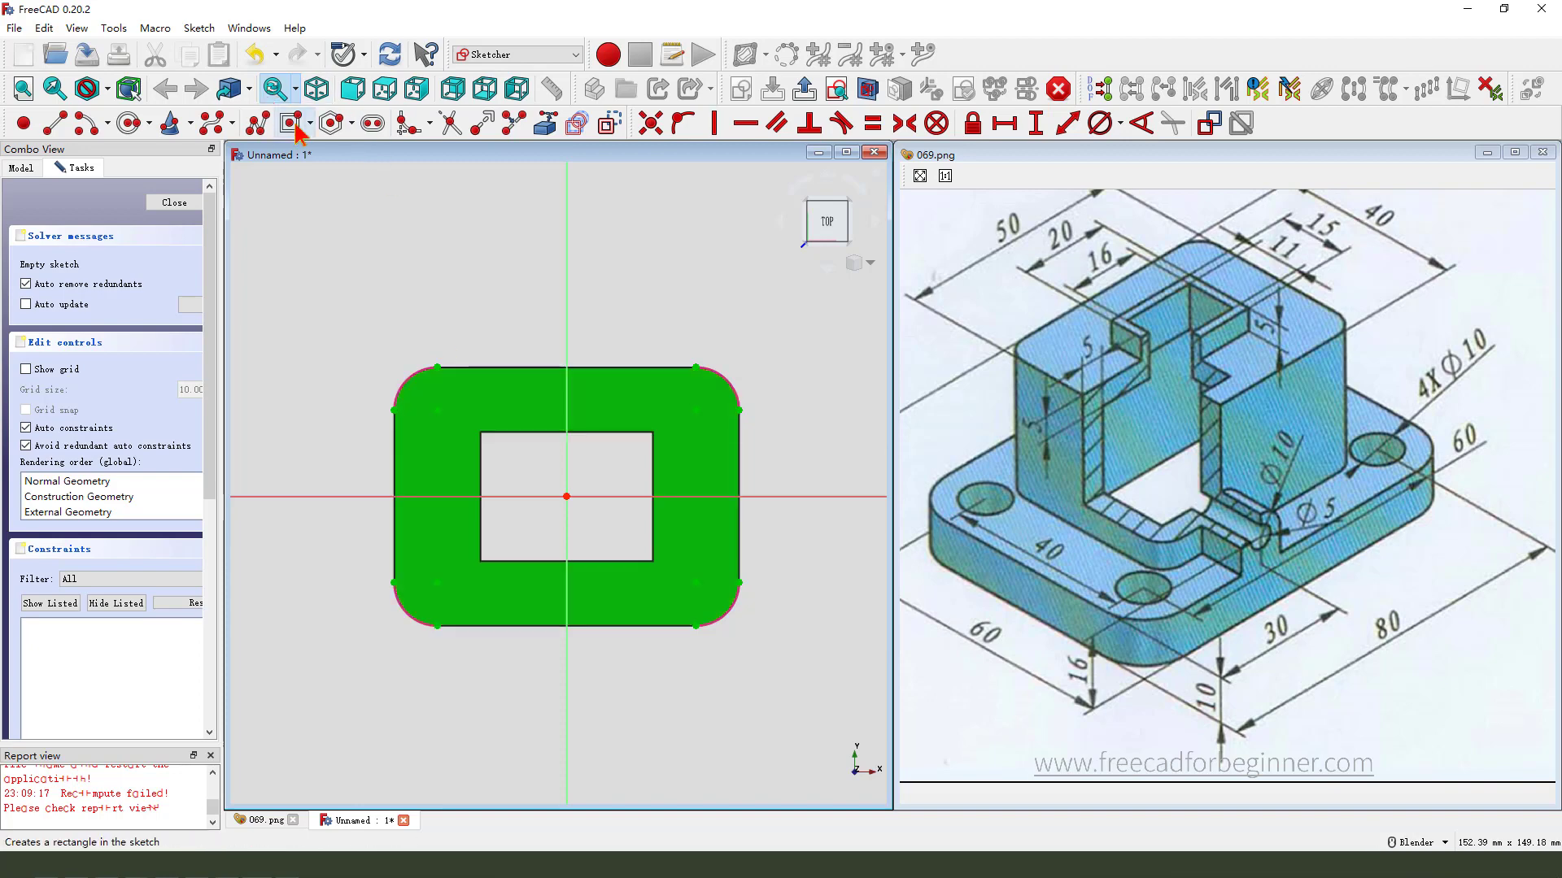
# Draw four circles centred on the projected corner arcs' centres, the first about 5 mm in radius.
pyautogui.click(128, 124)
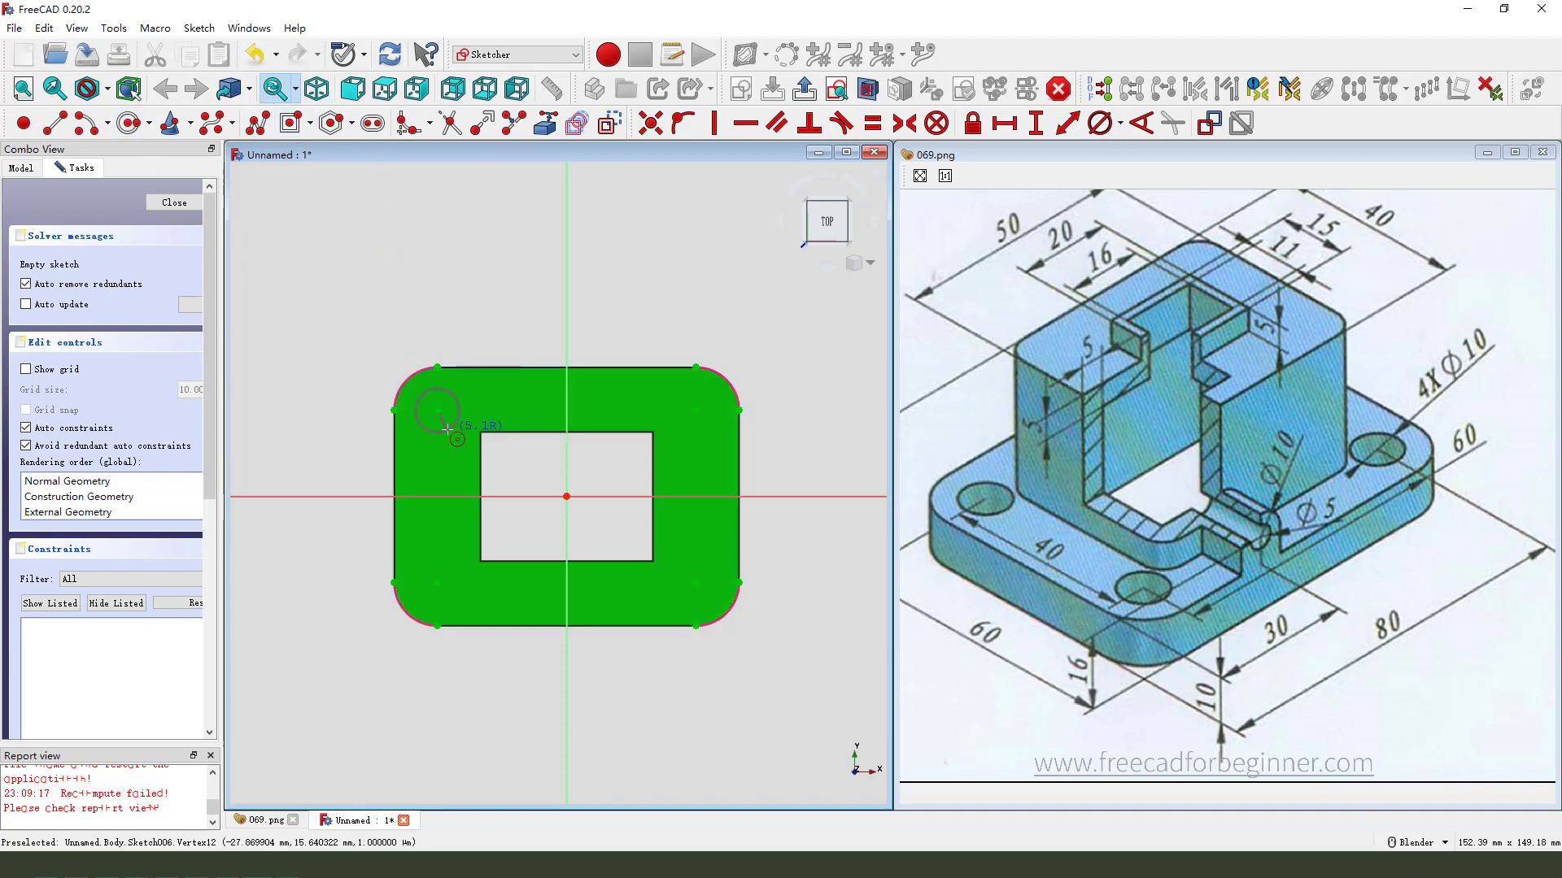
pyautogui.click(447, 426)
pyautogui.click(696, 437)
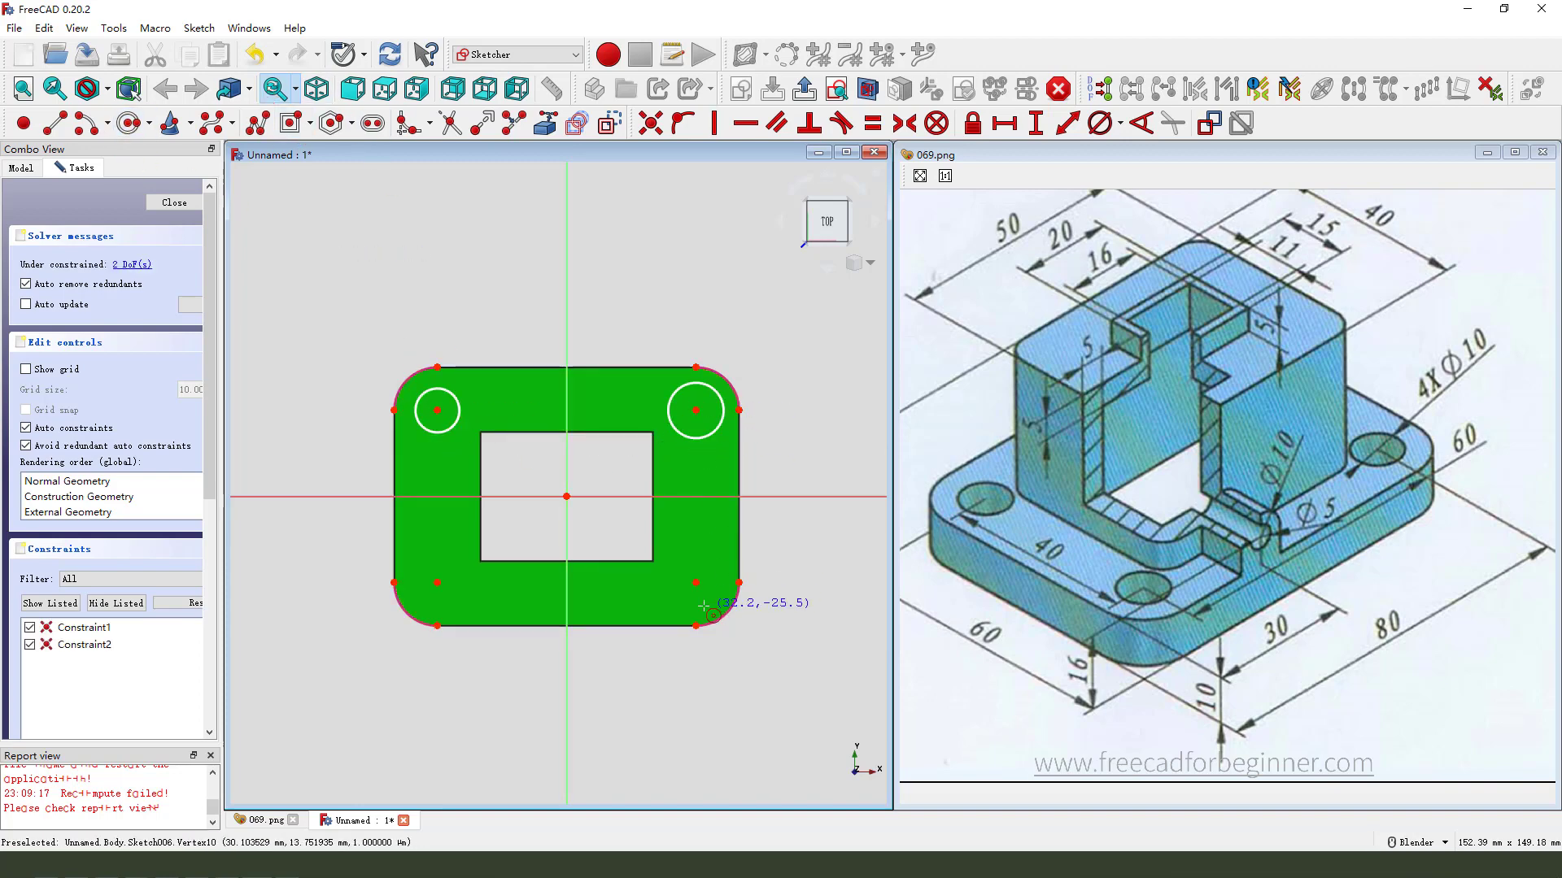
pyautogui.click(696, 582)
pyautogui.click(680, 603)
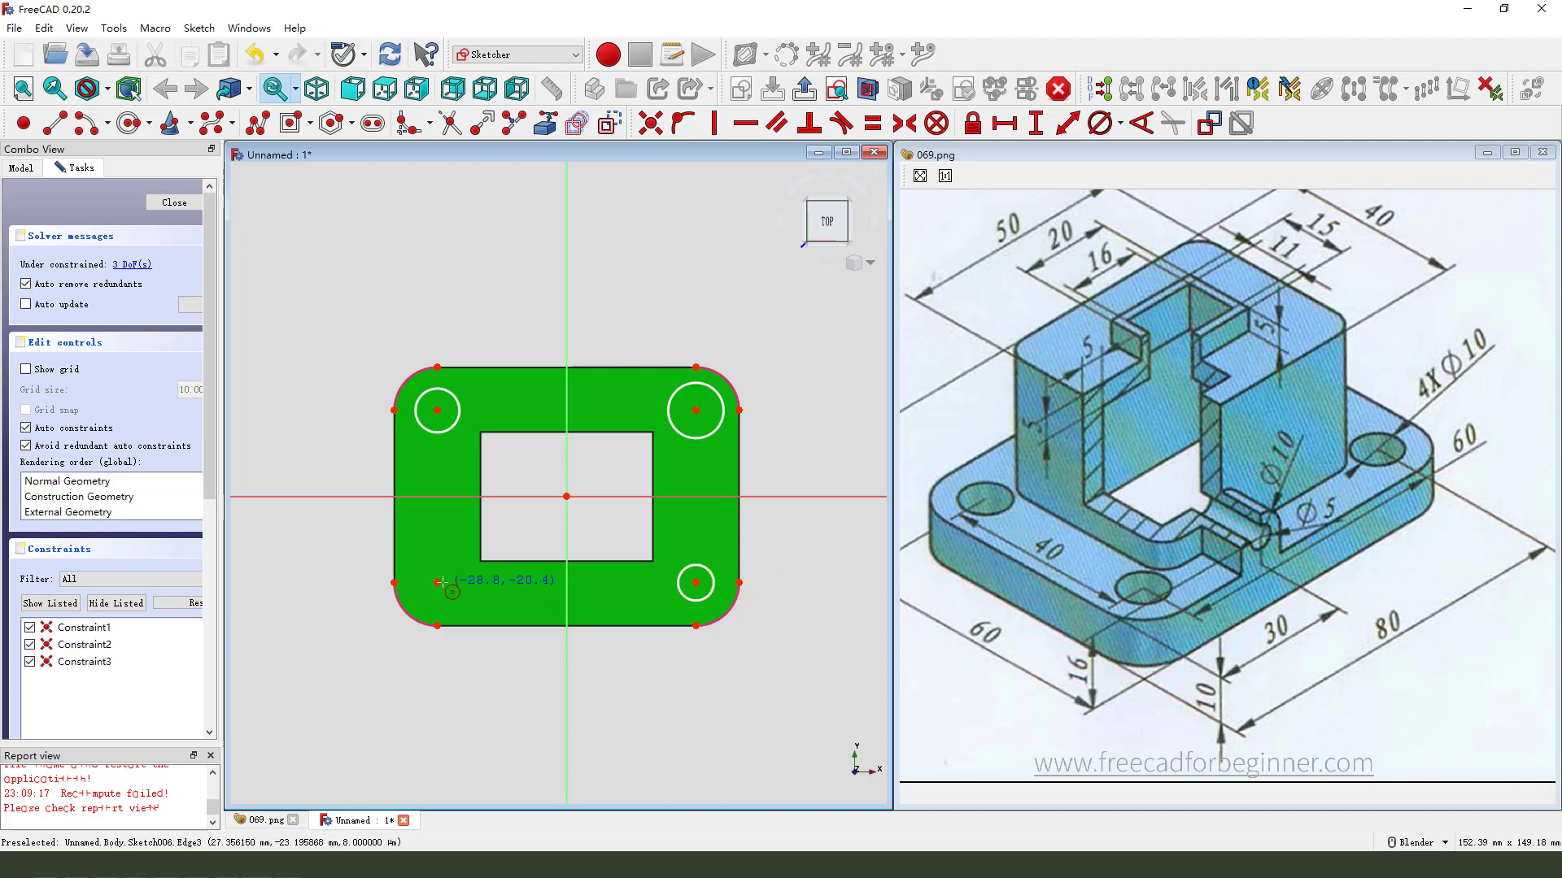
pyautogui.click(445, 588)
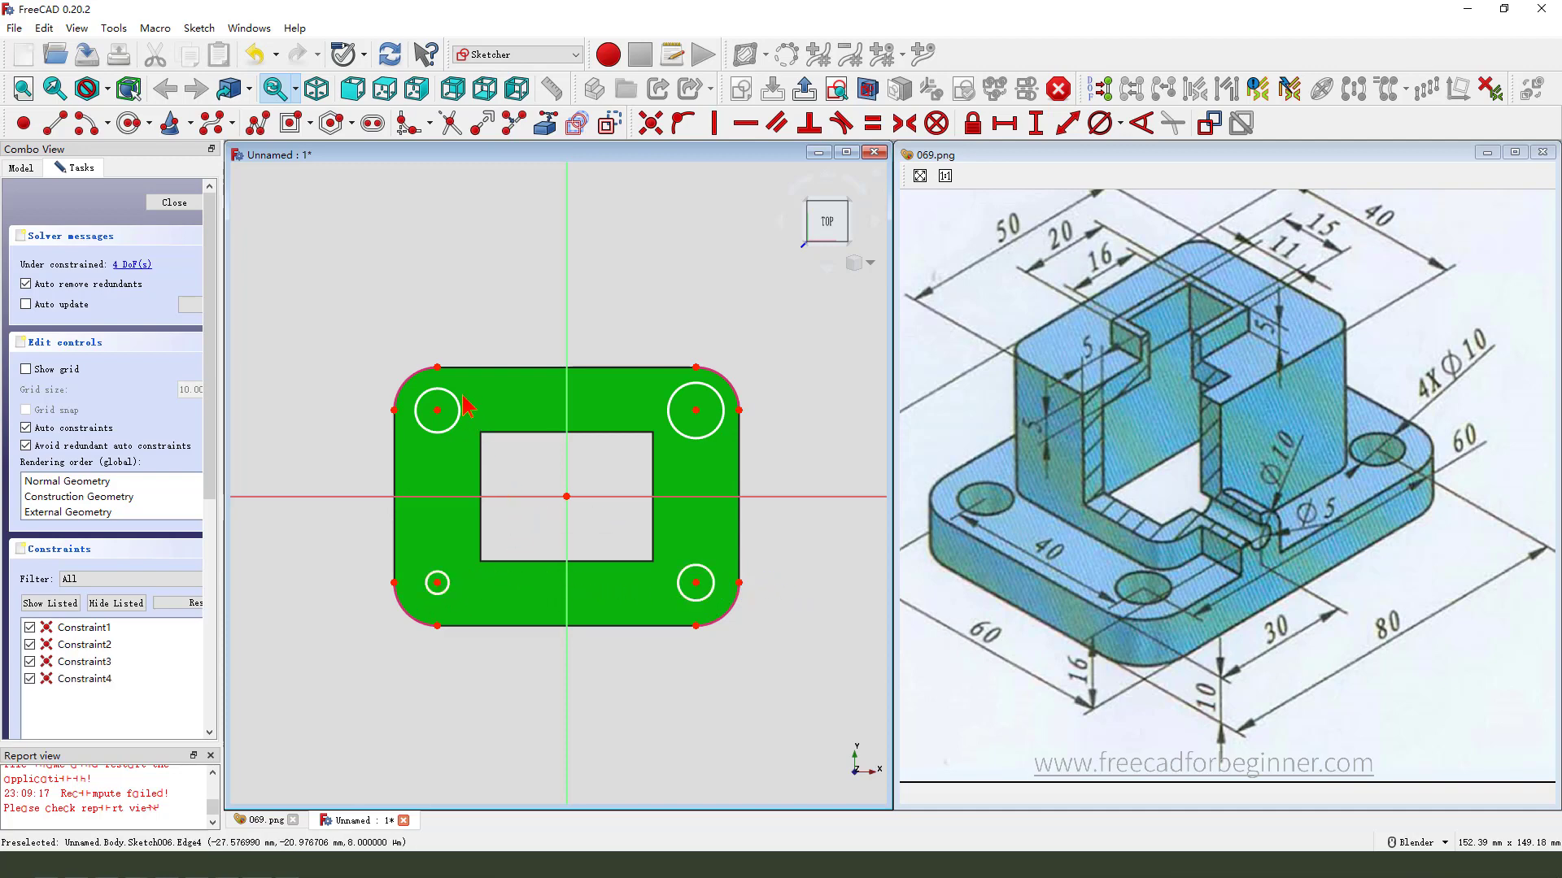
pyautogui.press('Escape')
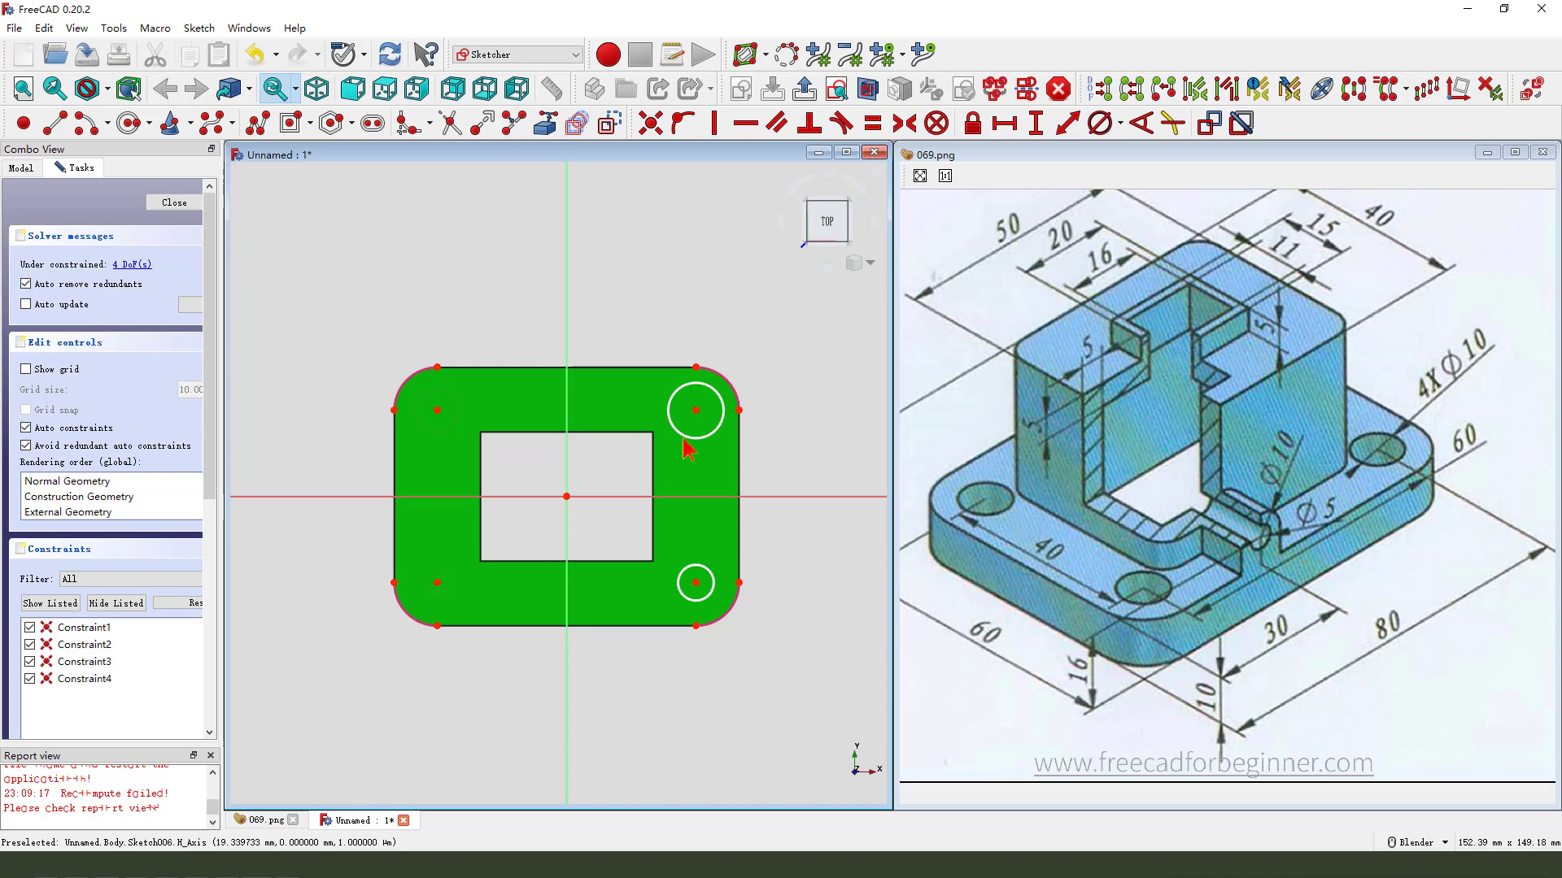
# Make the four corner circles equal, constrain their diameter to 10 mm, and exit the sketch.
pyautogui.click(872, 122)
pyautogui.click(707, 403)
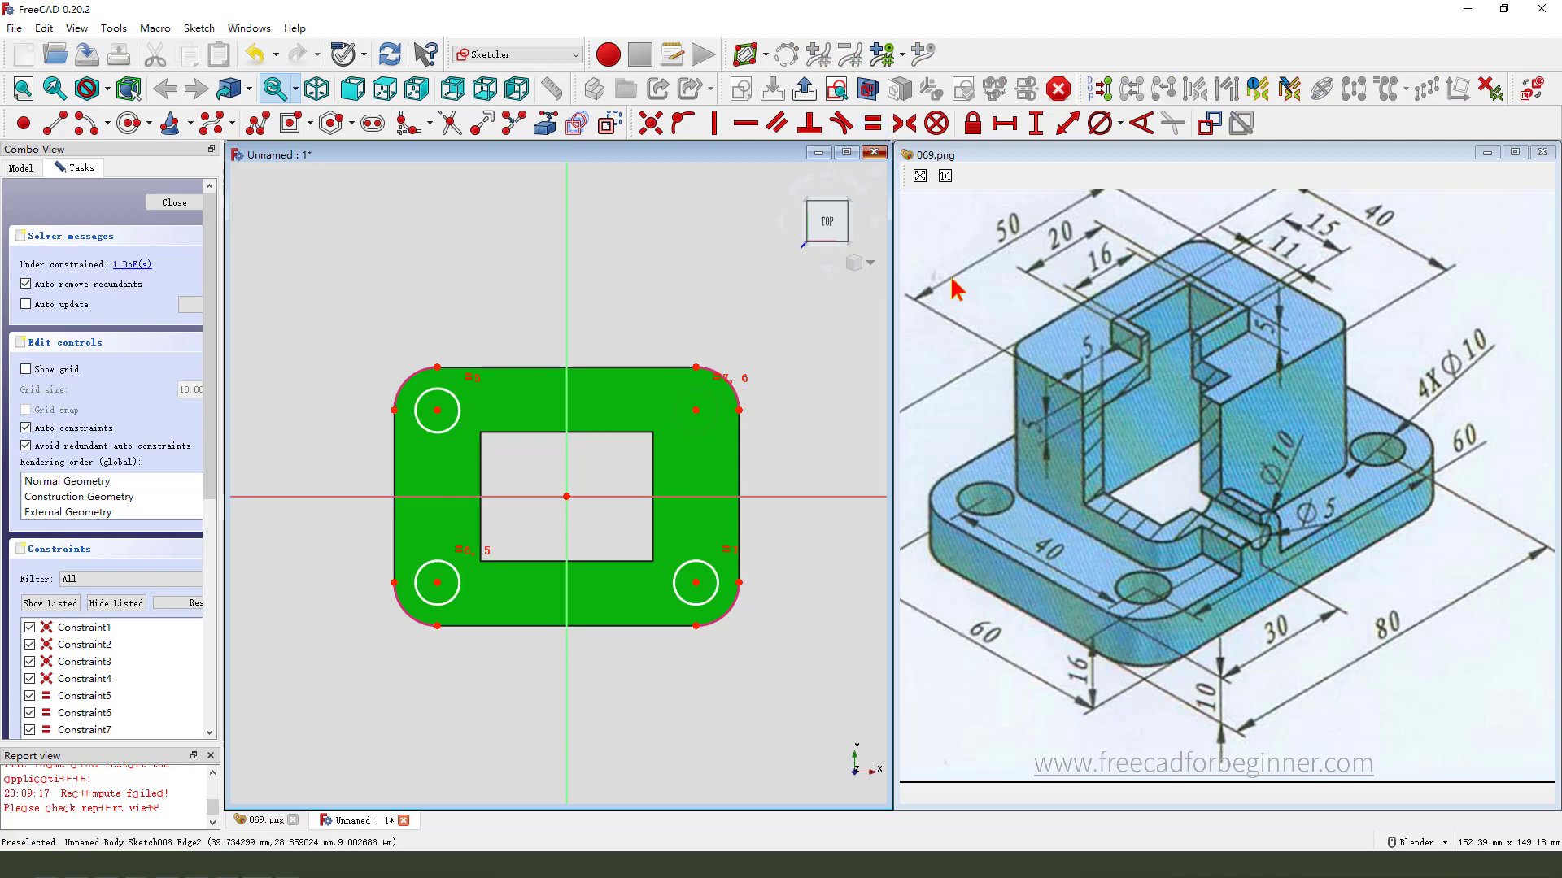
pyautogui.click(1100, 123)
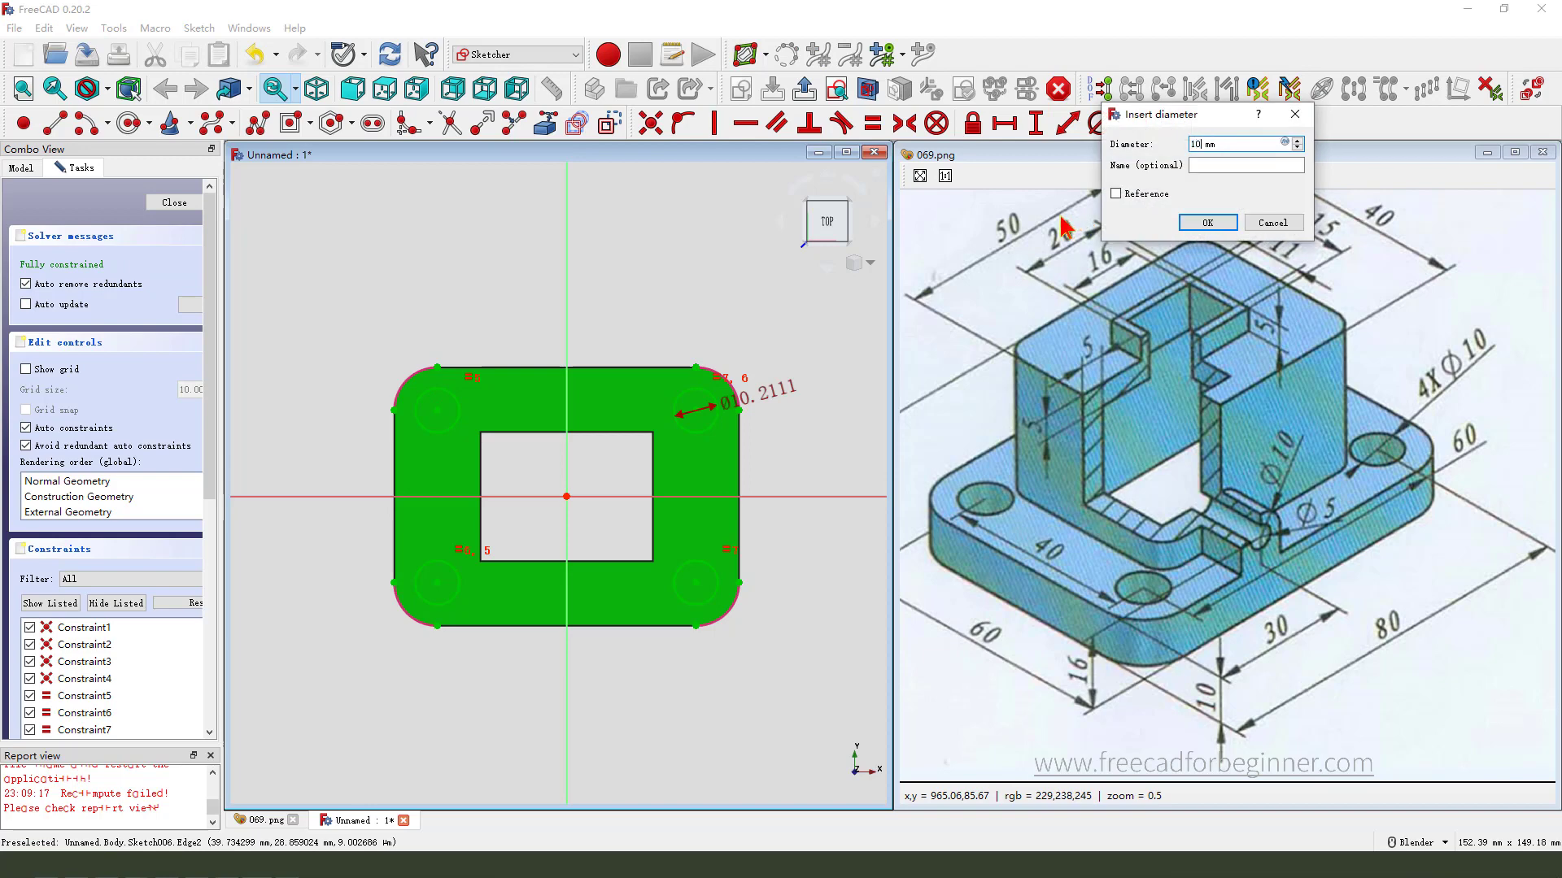
pyautogui.write('10')
pyautogui.press('Return')
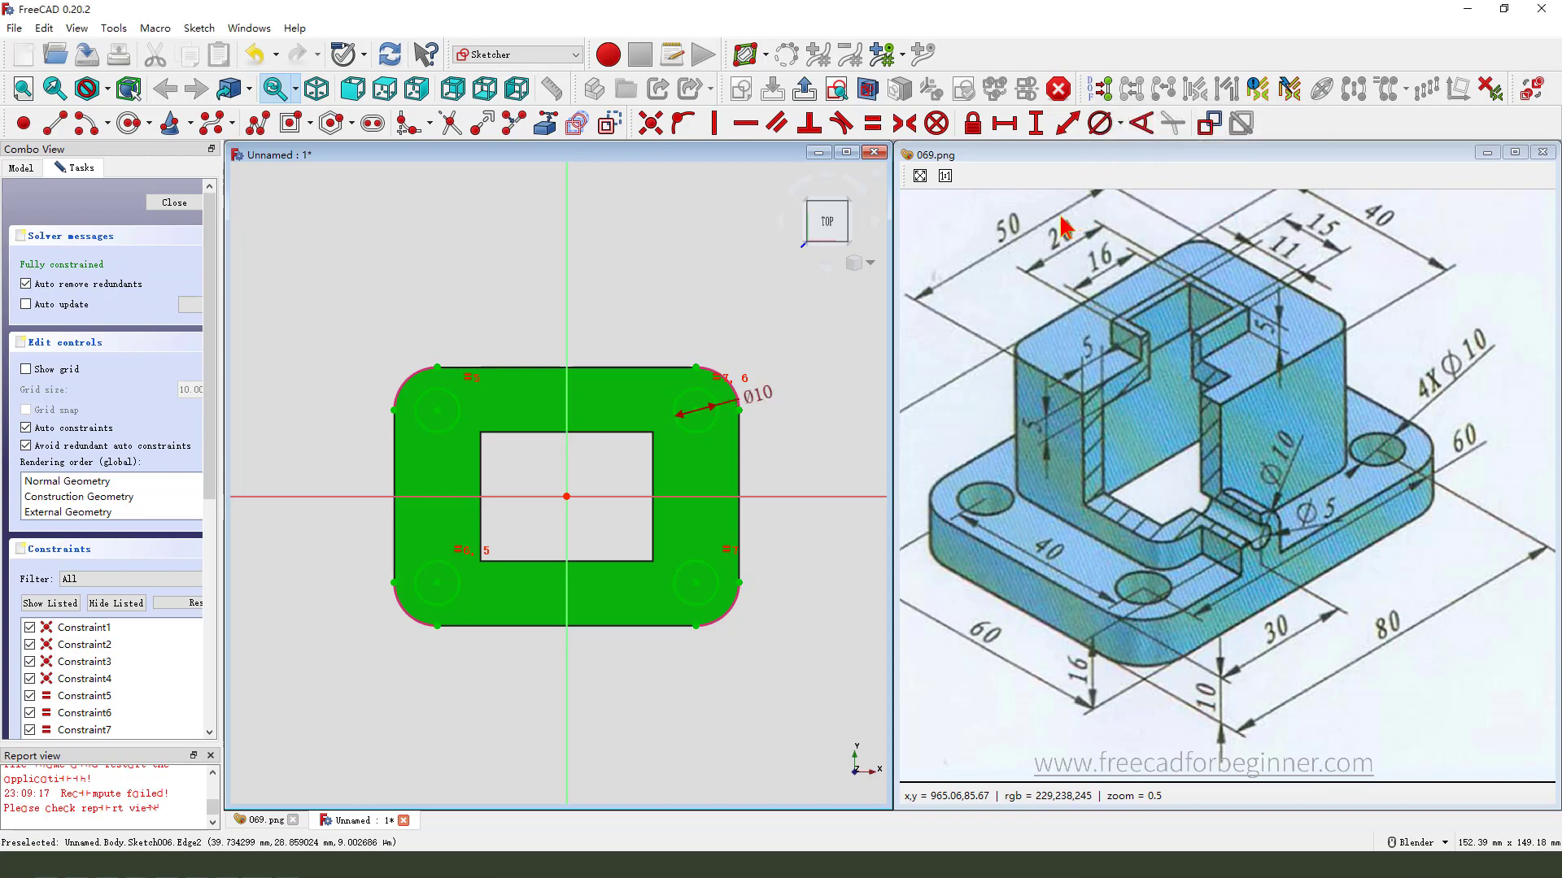
pyautogui.click(803, 89)
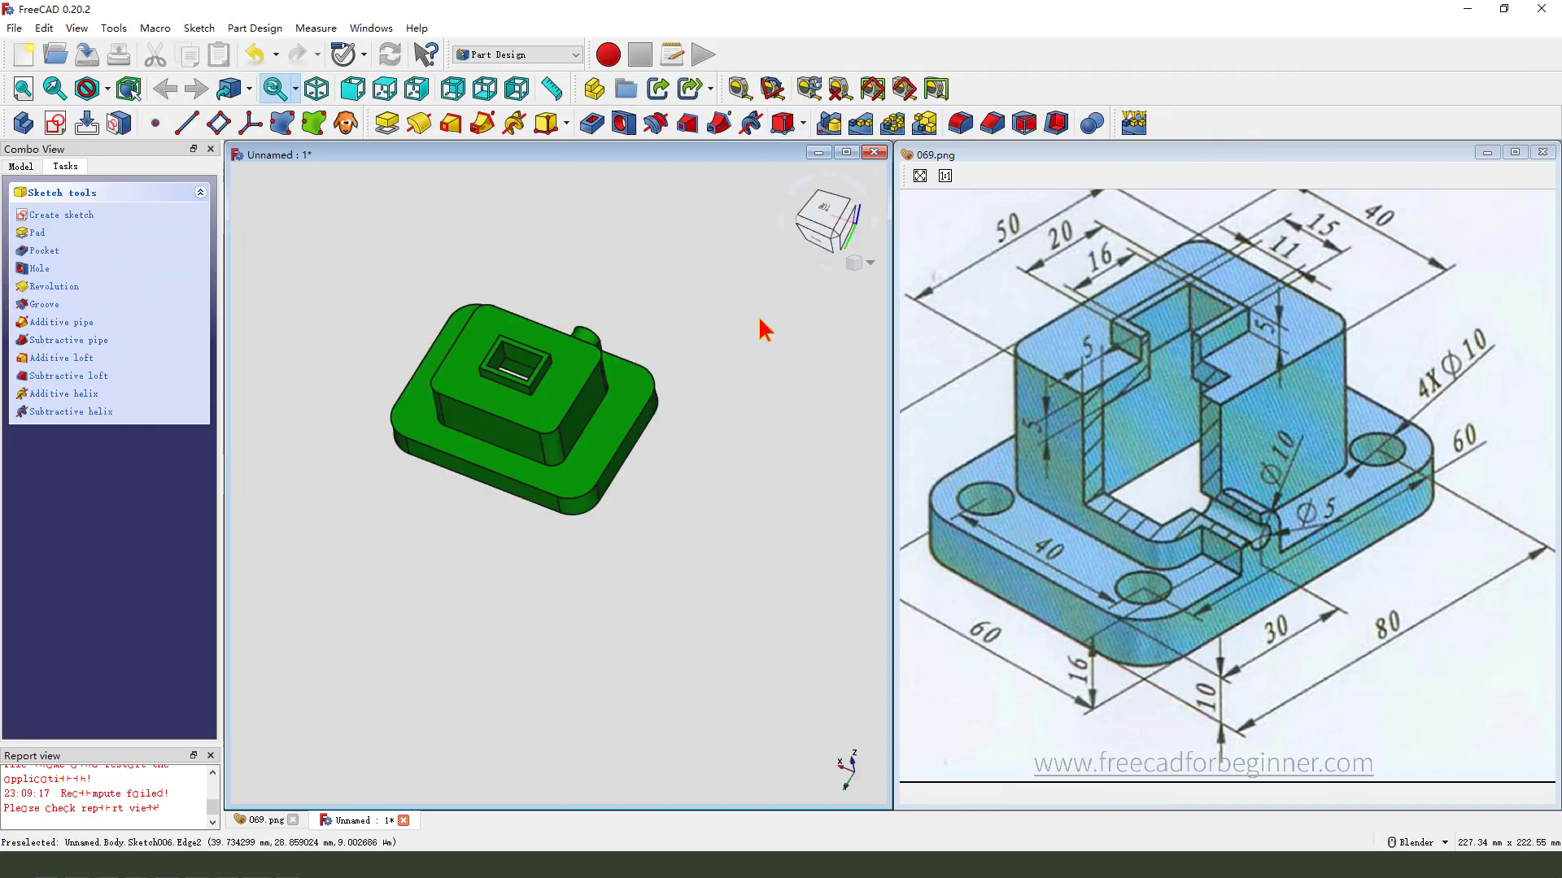
# Pocket the four corner circles through all in the reversed direction to cut the base's mounting holes.
pyautogui.click(592, 124)
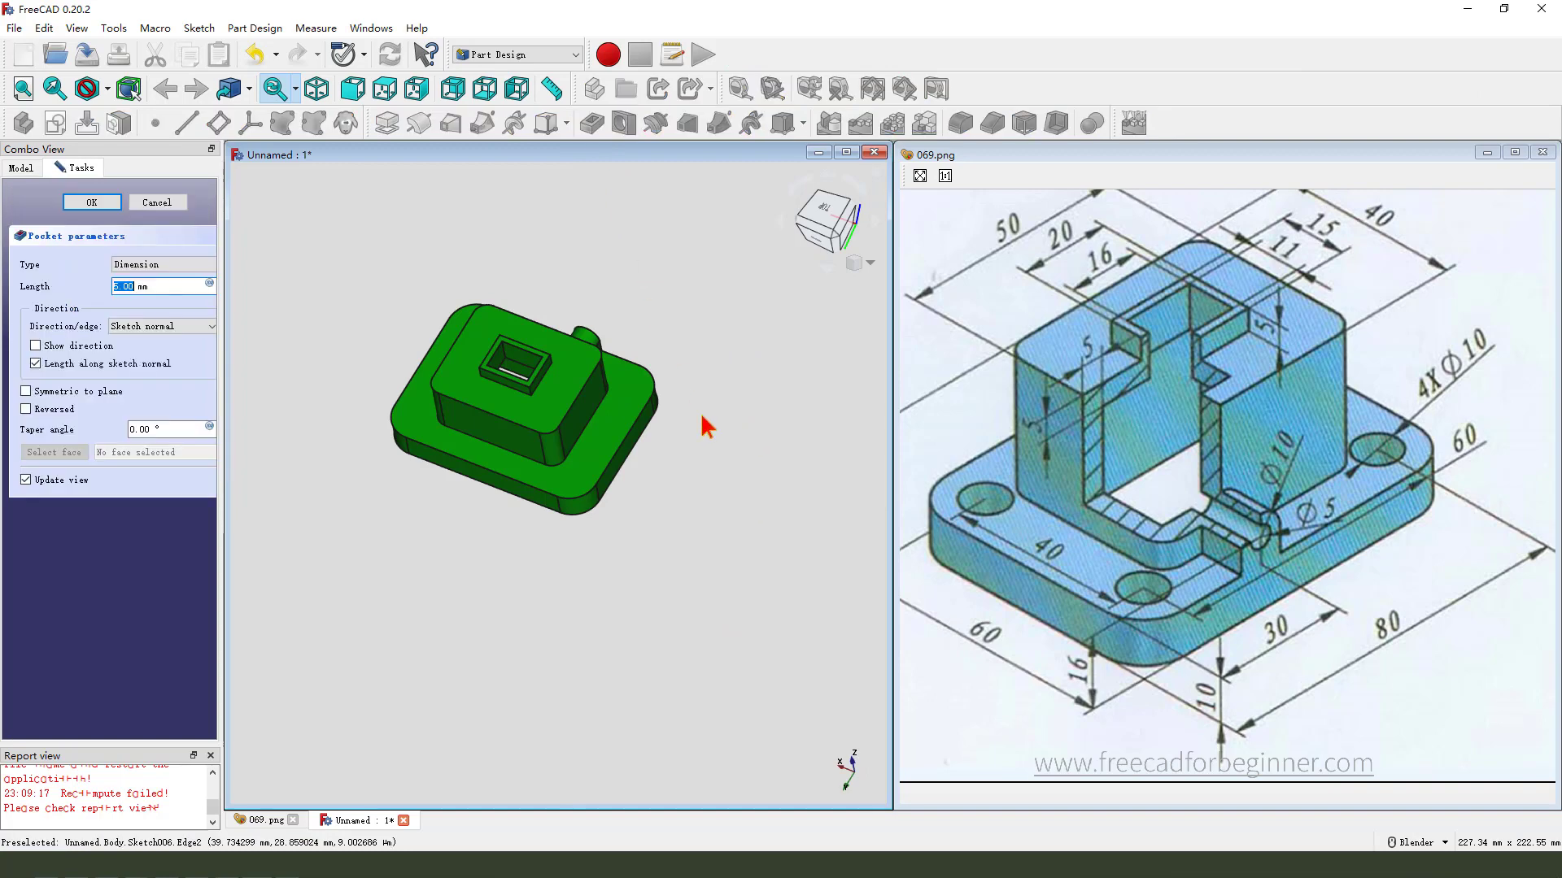
pyautogui.click(26, 410)
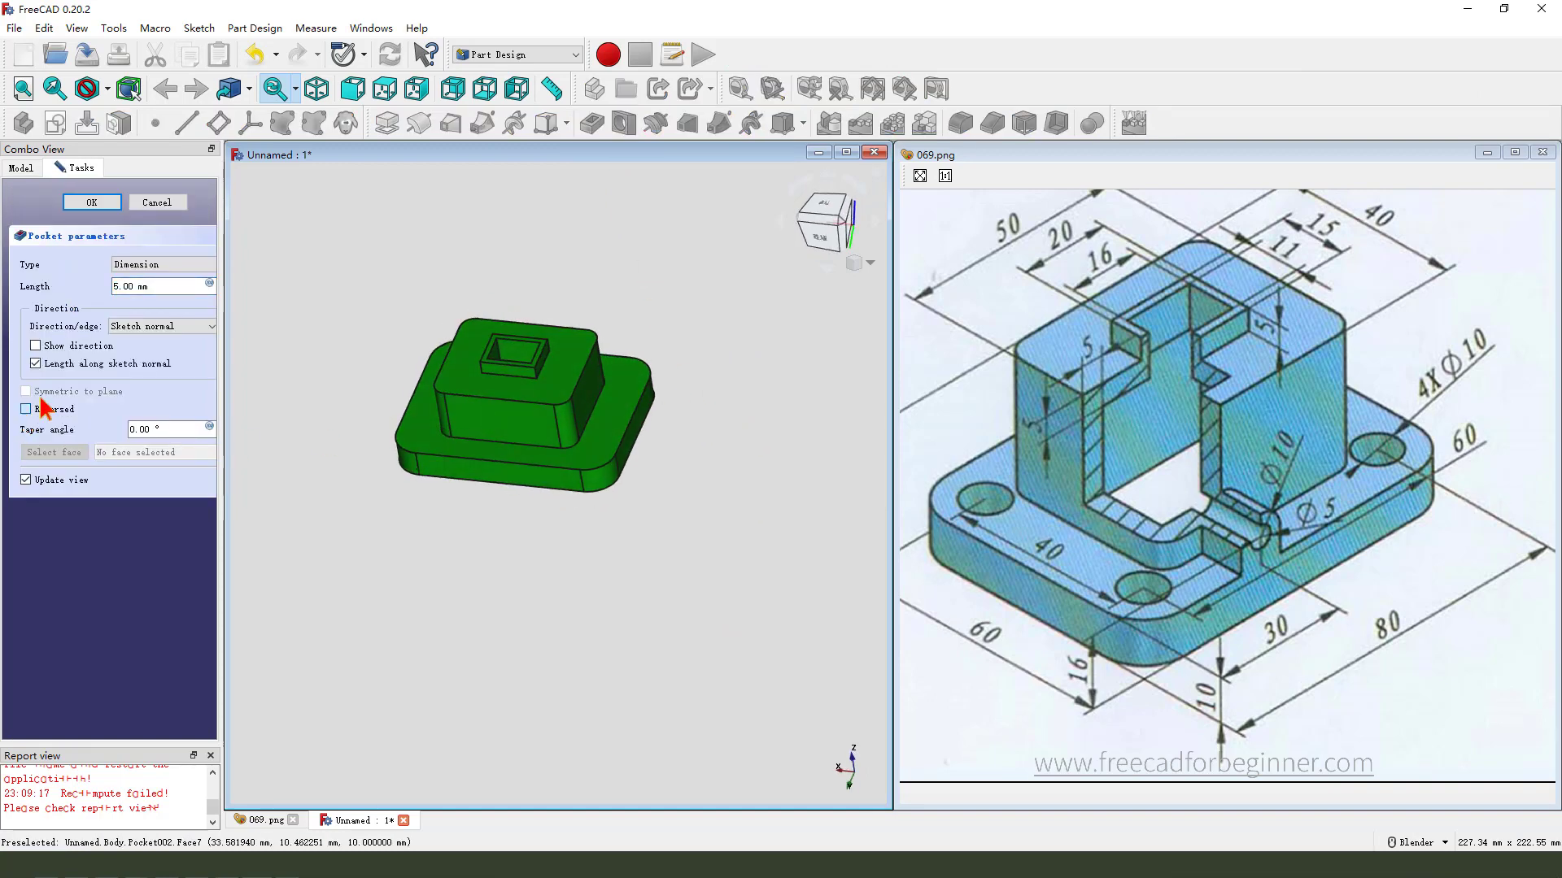
pyautogui.click(151, 265)
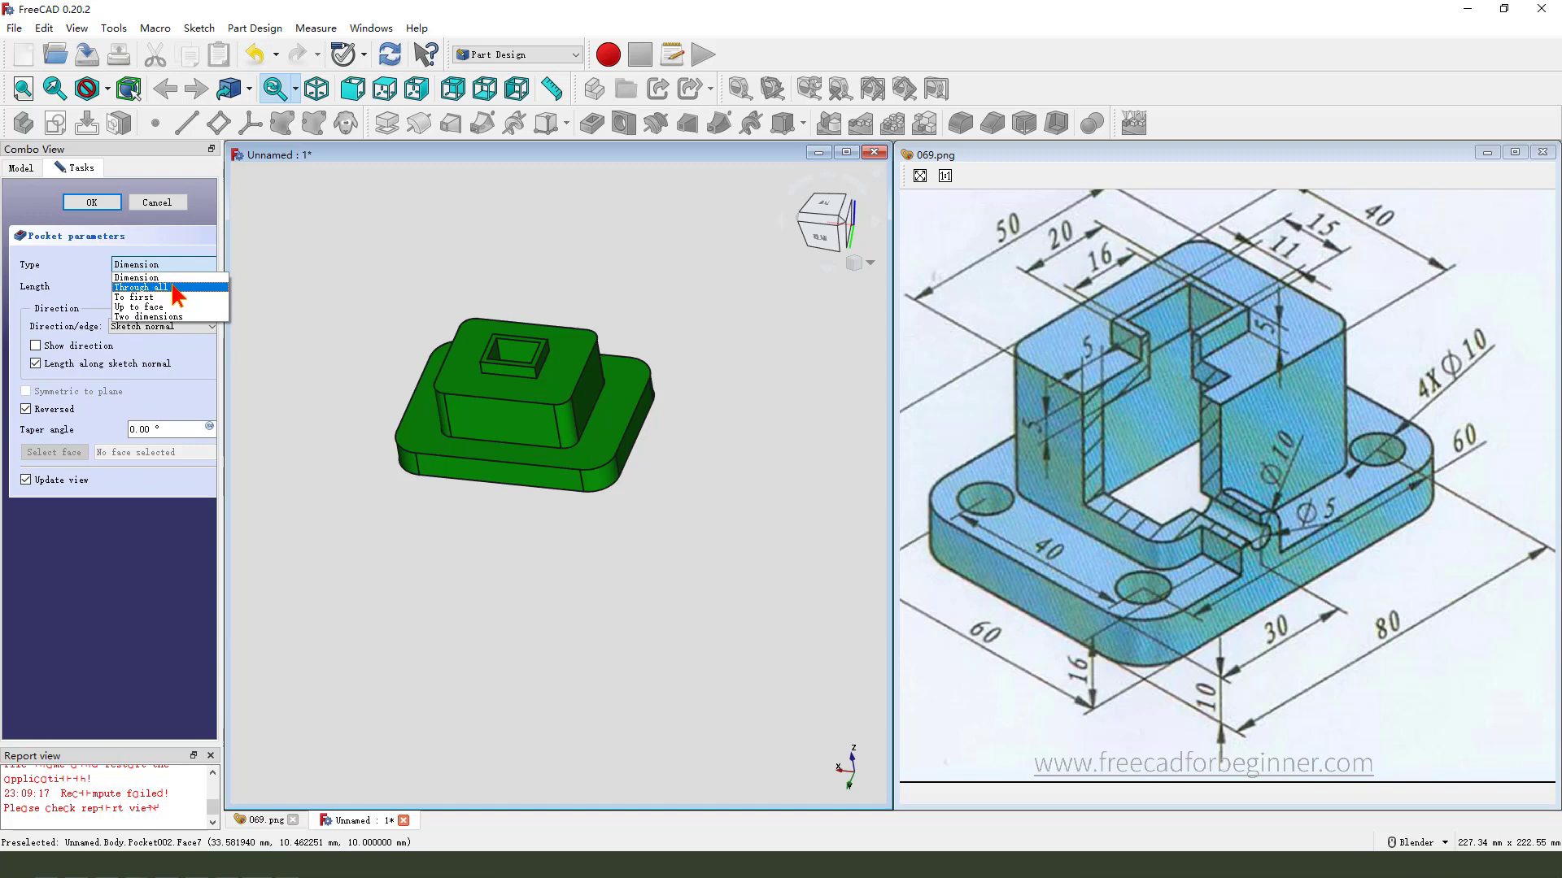
pyautogui.click(174, 288)
pyautogui.moveTo(593, 540); pyautogui.dragTo(570, 516, button='middle')
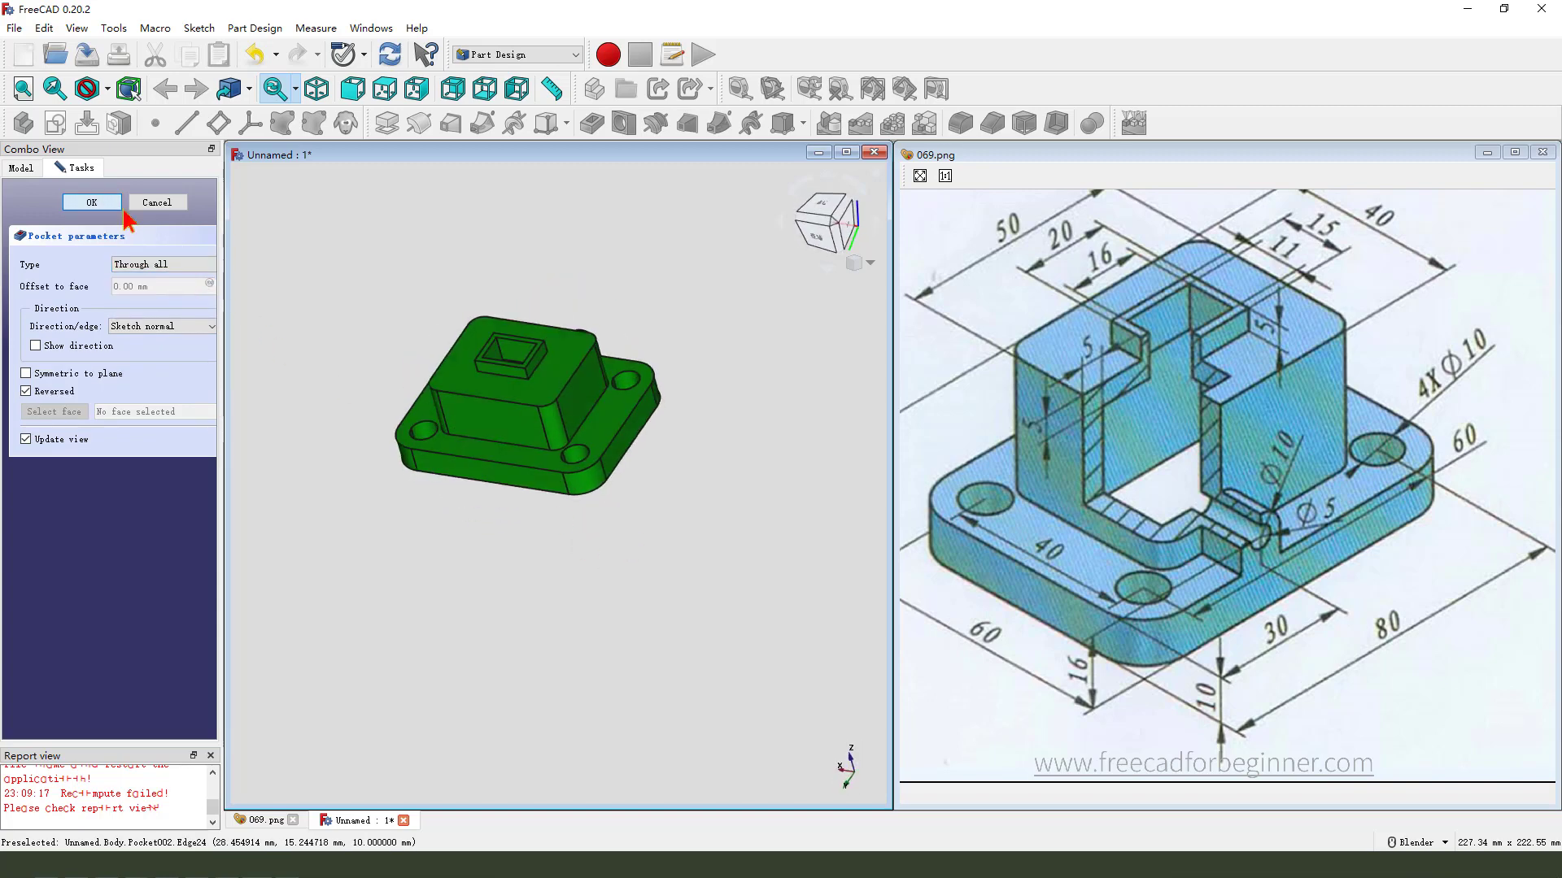
pyautogui.click(120, 207)
pyautogui.moveTo(660, 468); pyautogui.dragTo(657, 478, button='middle')
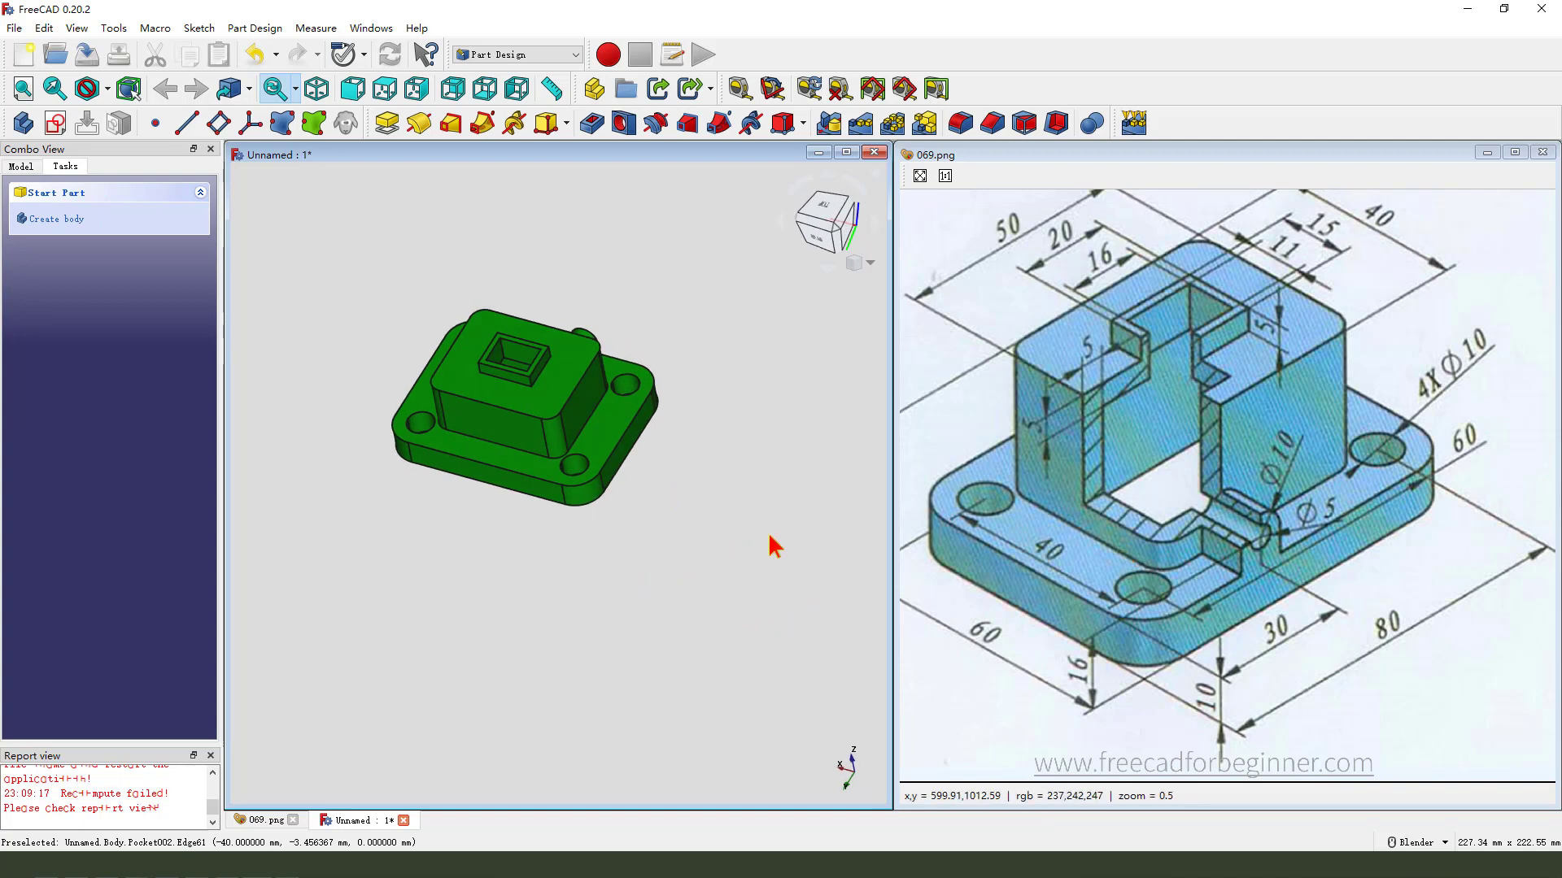
# Create a sketch on the XZ plane, project the side boss's rounded top arc as external geometry, and show the sketch in section view.
pyautogui.press('0')
pyautogui.scroll(3, 659, 585)
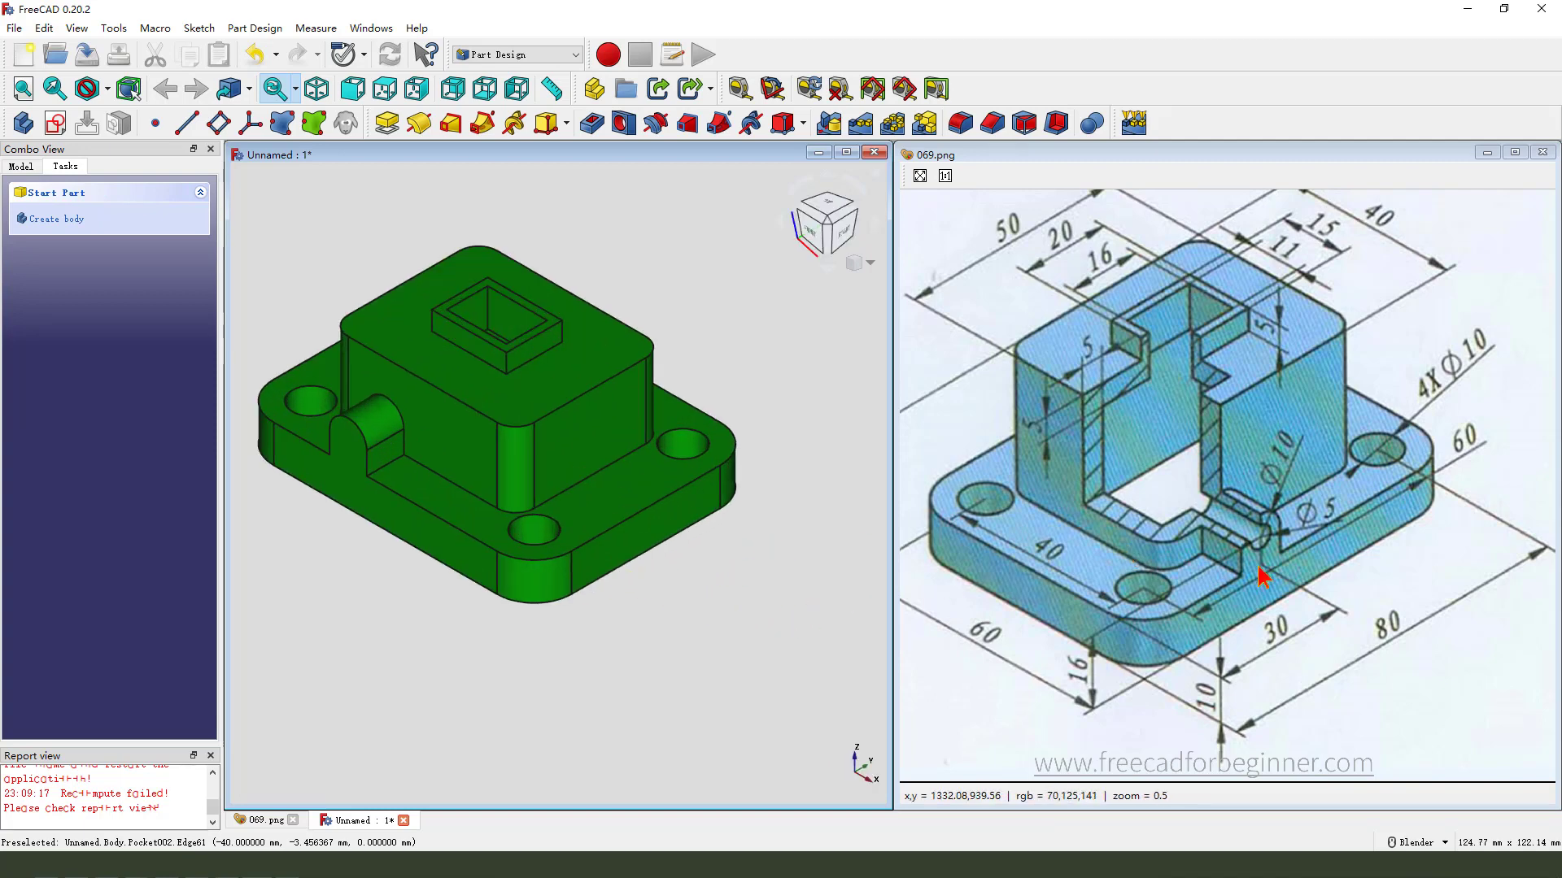
pyautogui.moveTo(1312, 480); pyautogui.dragTo(1357, 517)
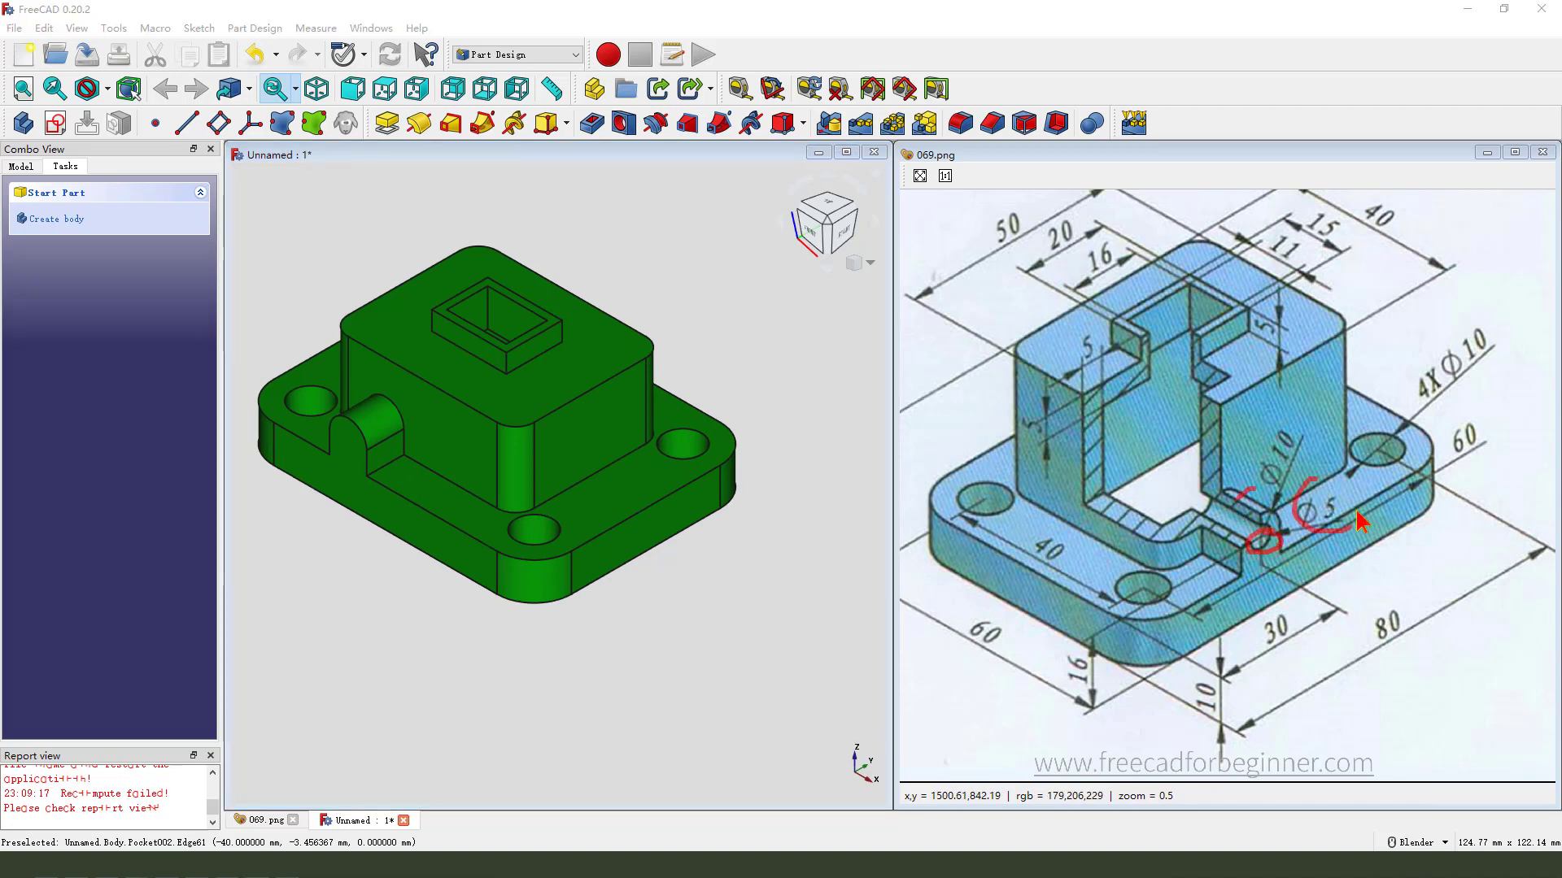
pyautogui.press('Escape')
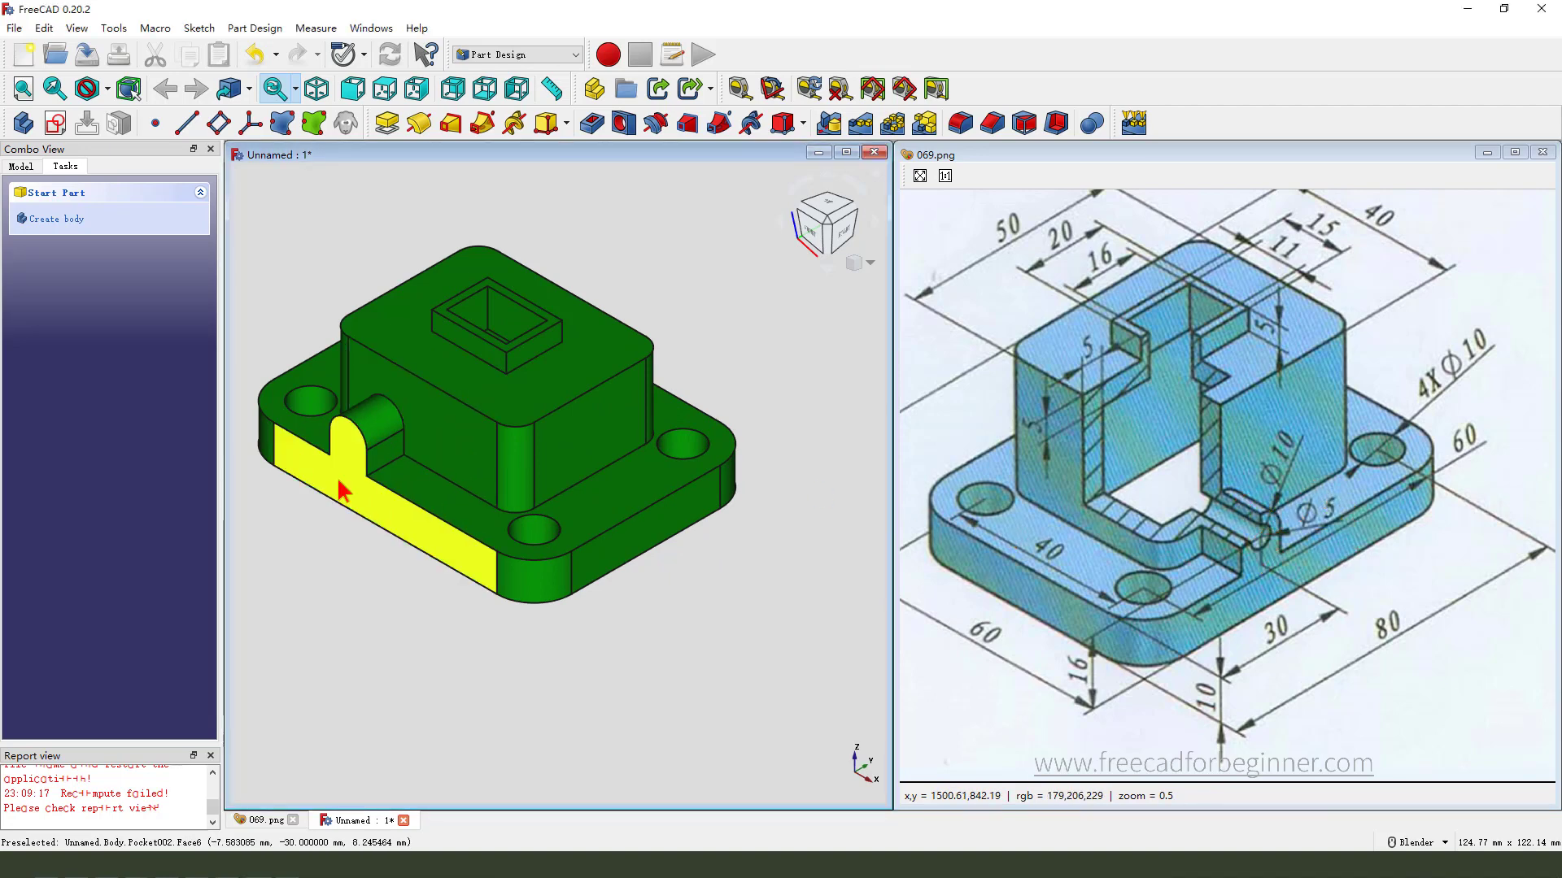
pyautogui.click(56, 123)
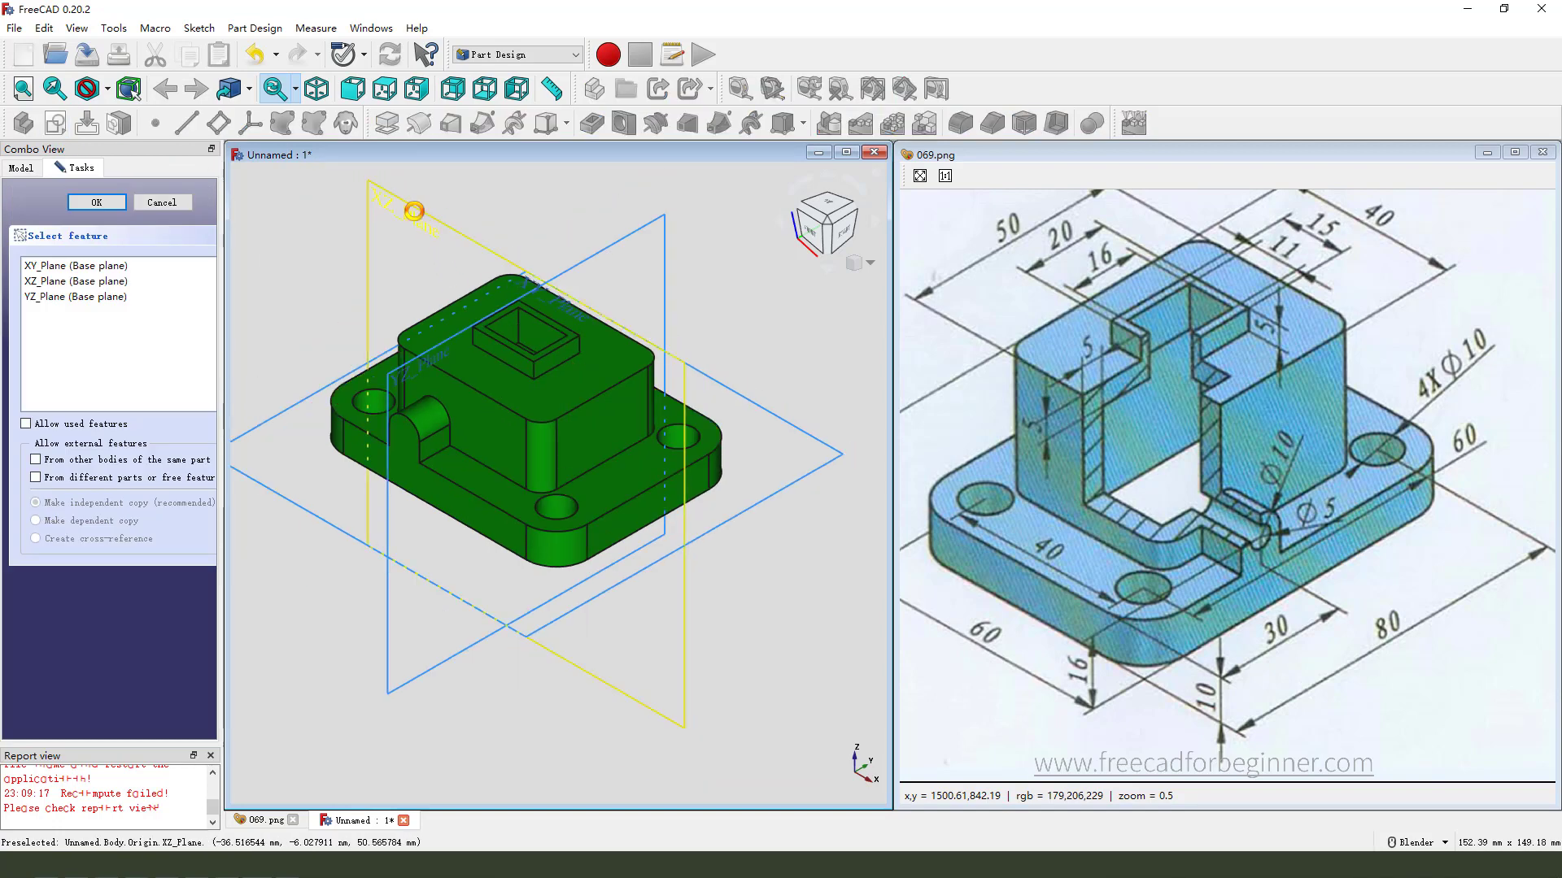
pyautogui.click(415, 214)
pyautogui.click(545, 123)
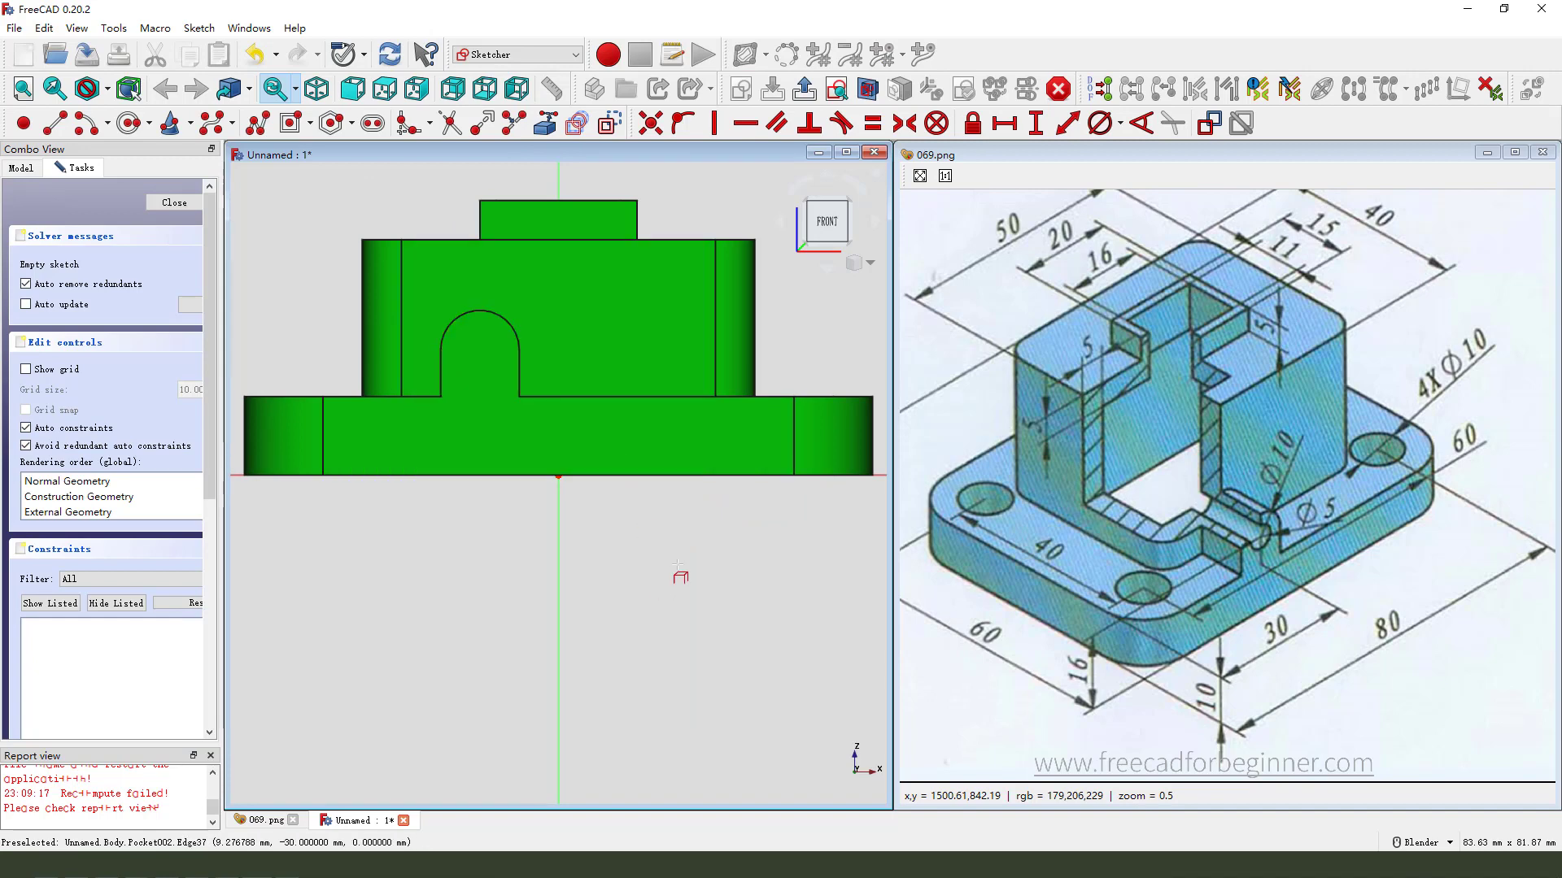
pyautogui.click(868, 87)
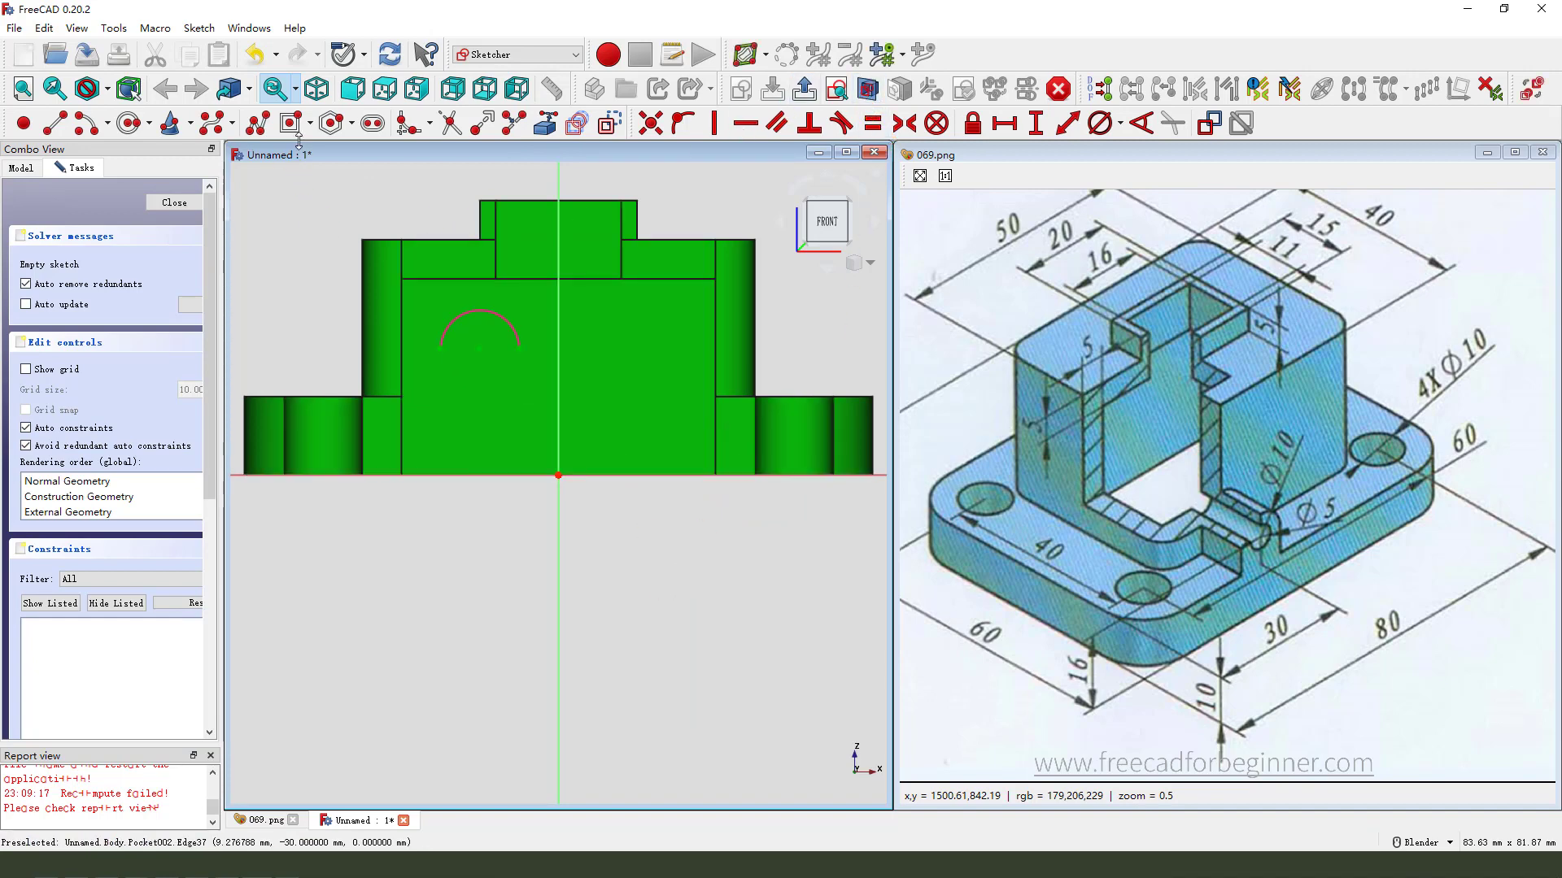
# Draw a circle centred on the projected arc's centre, constrain its diameter to 5 mm, and exit the sketch.
pyautogui.click(129, 122)
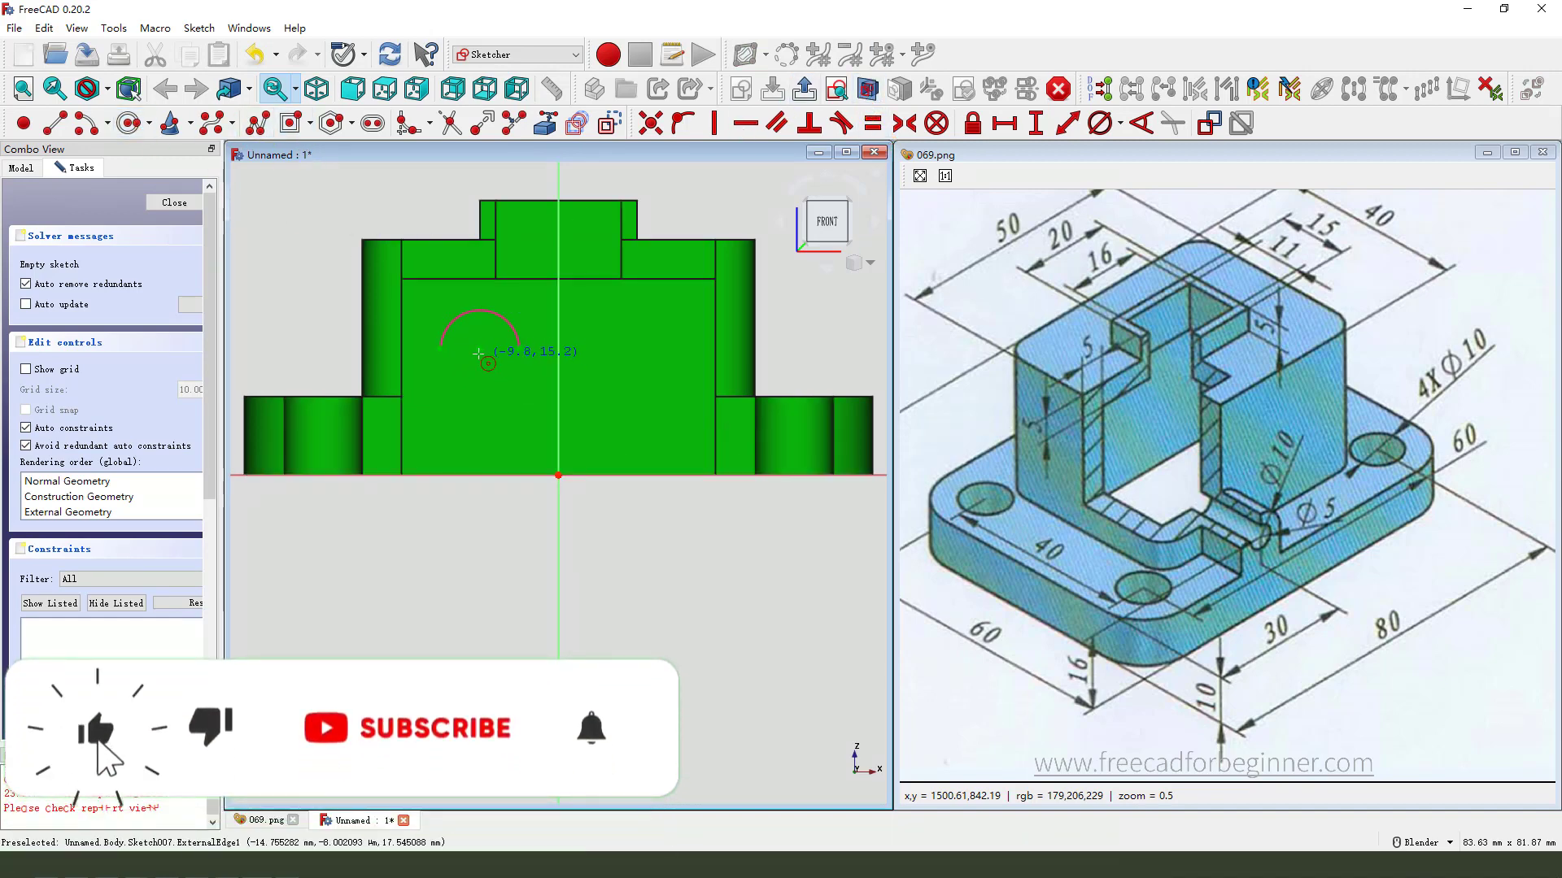
pyautogui.click(480, 349)
pyautogui.click(501, 371)
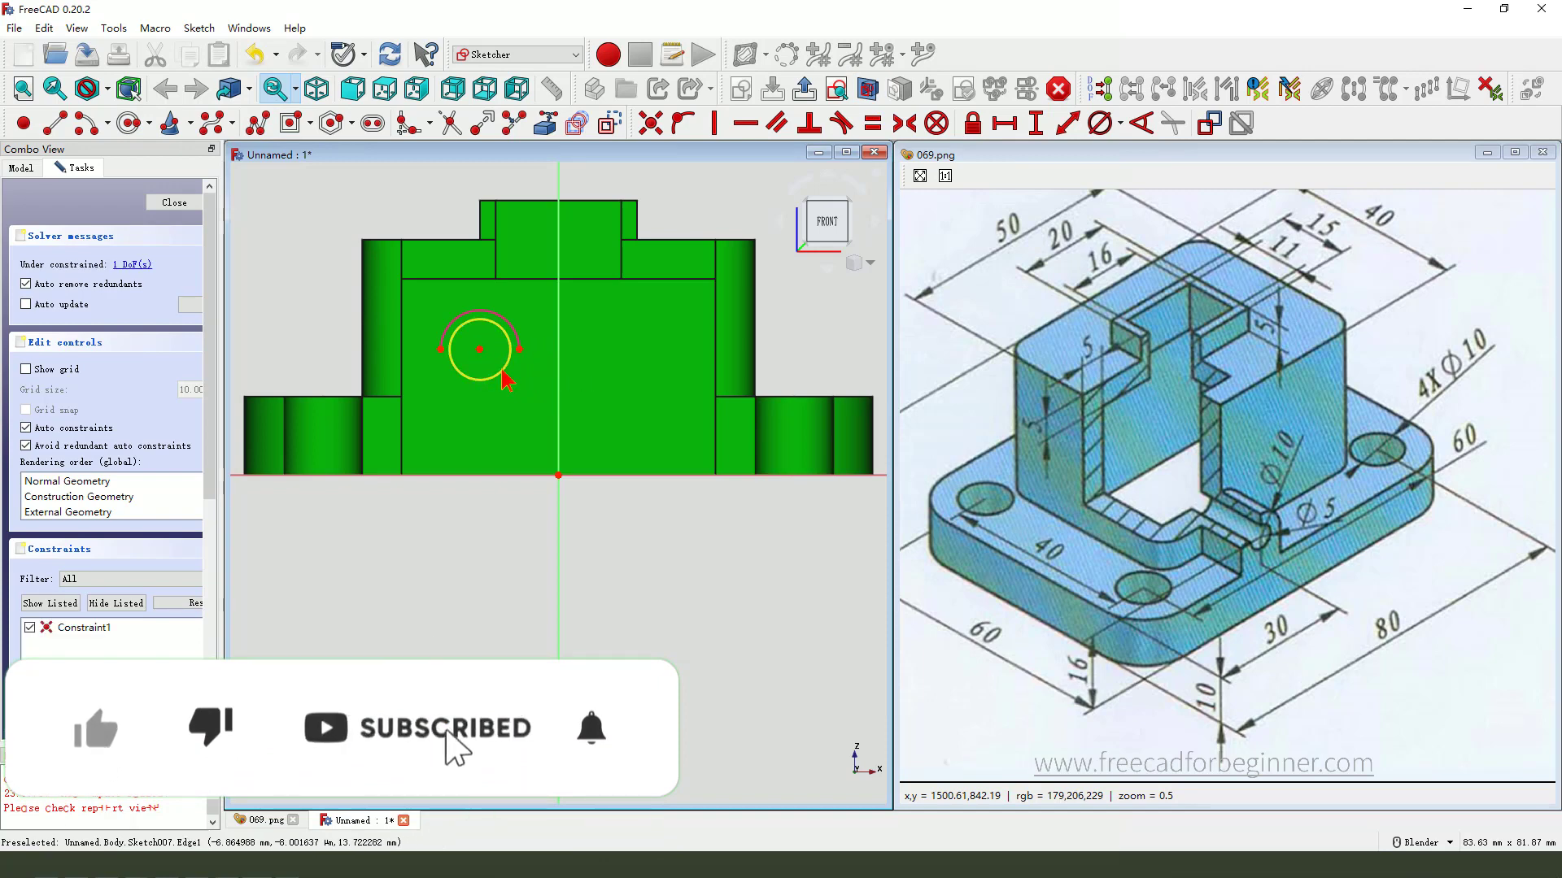
pyautogui.click(504, 375)
pyautogui.click(1100, 123)
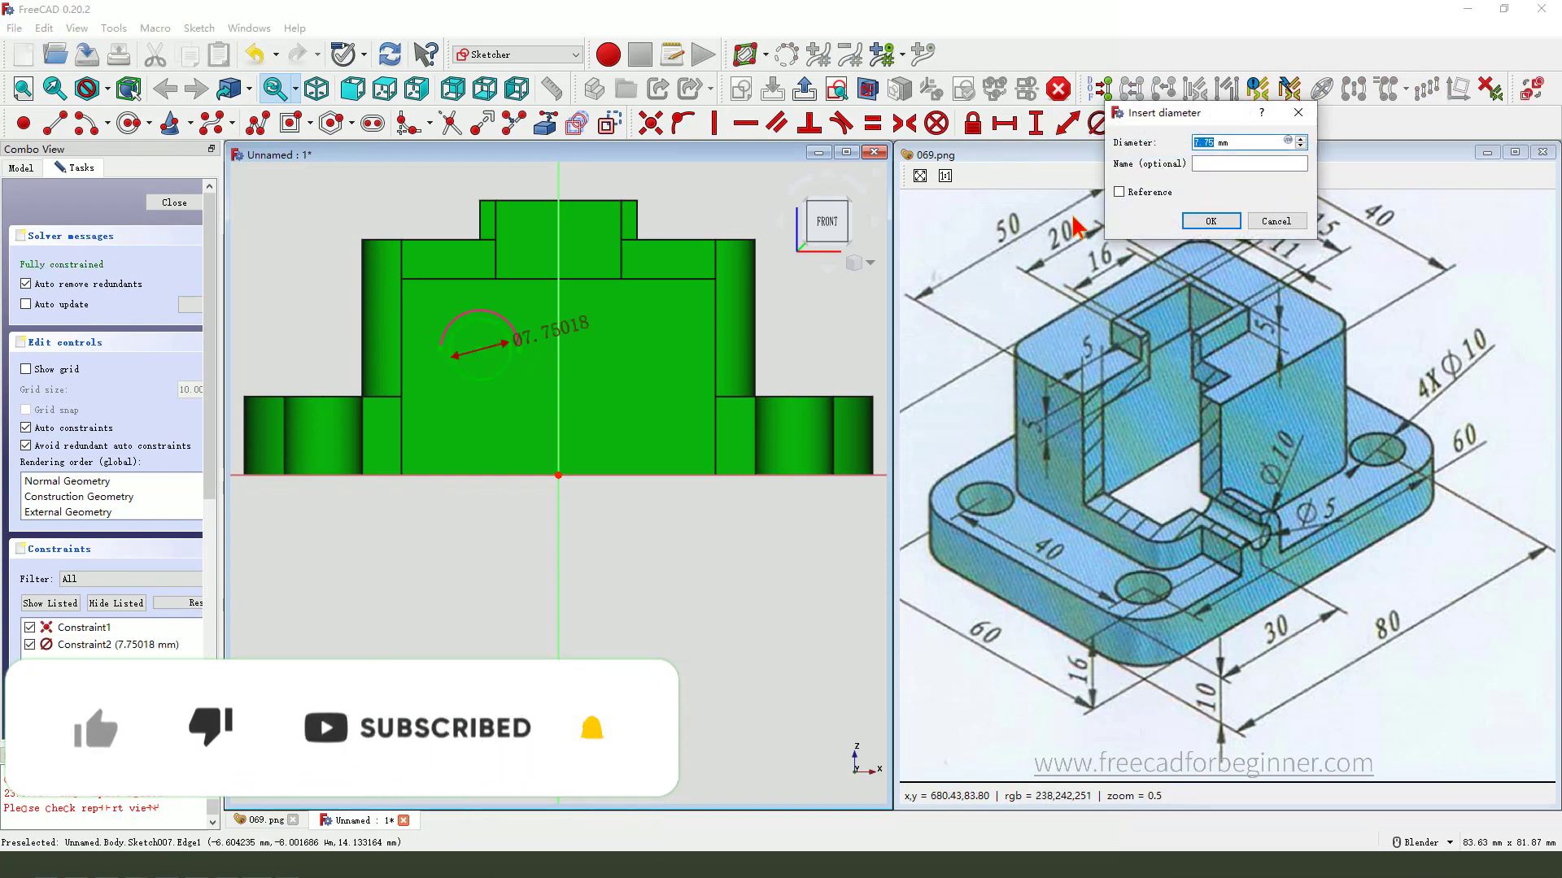
pyautogui.write('5')
pyautogui.press('Return')
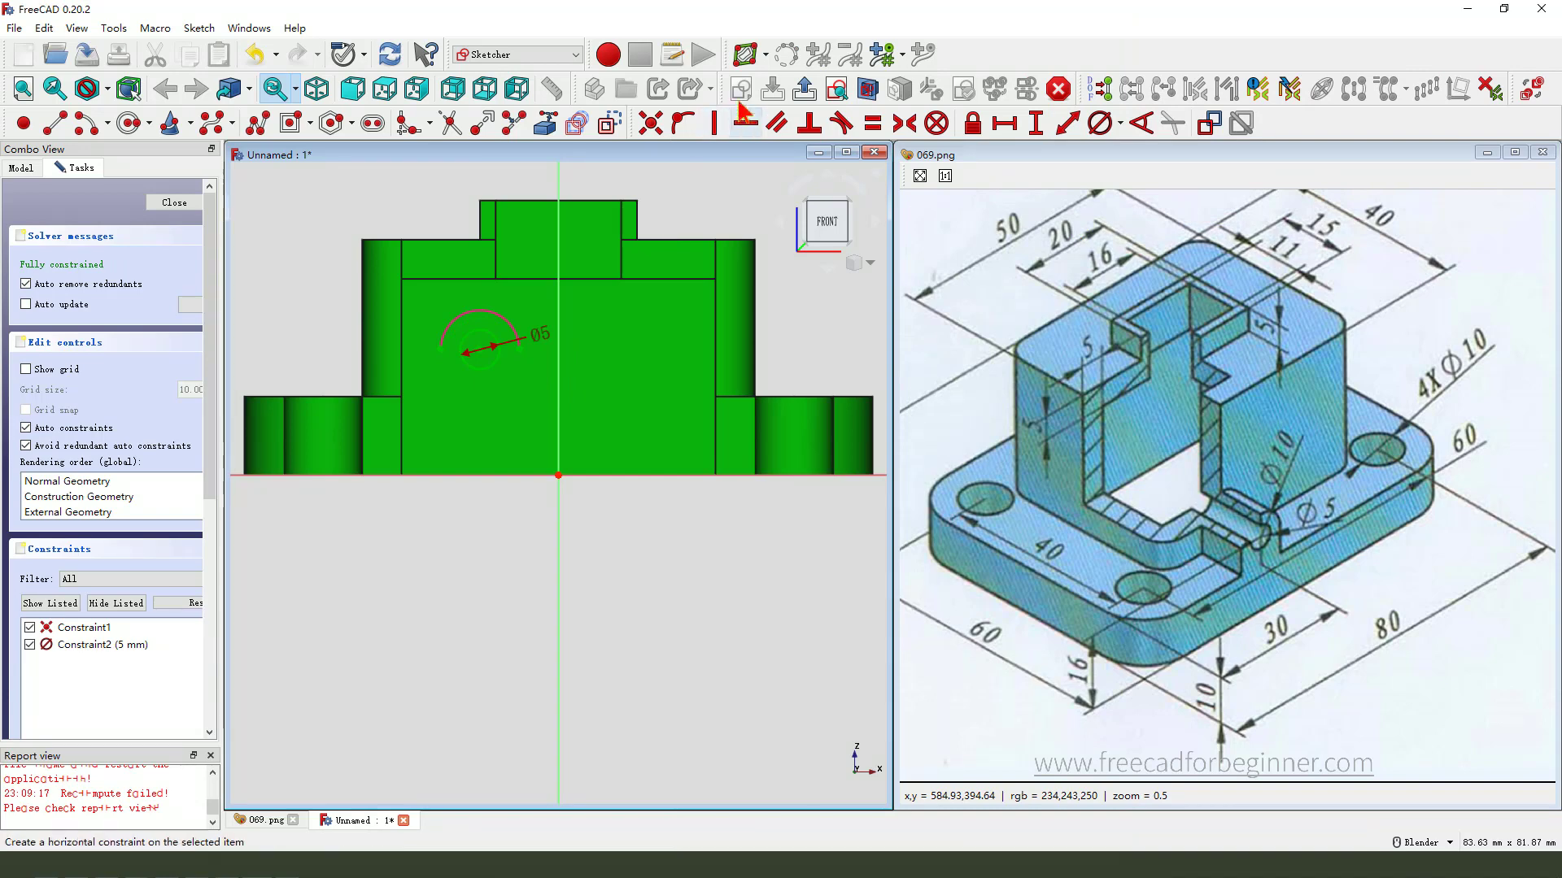
pyautogui.click(805, 90)
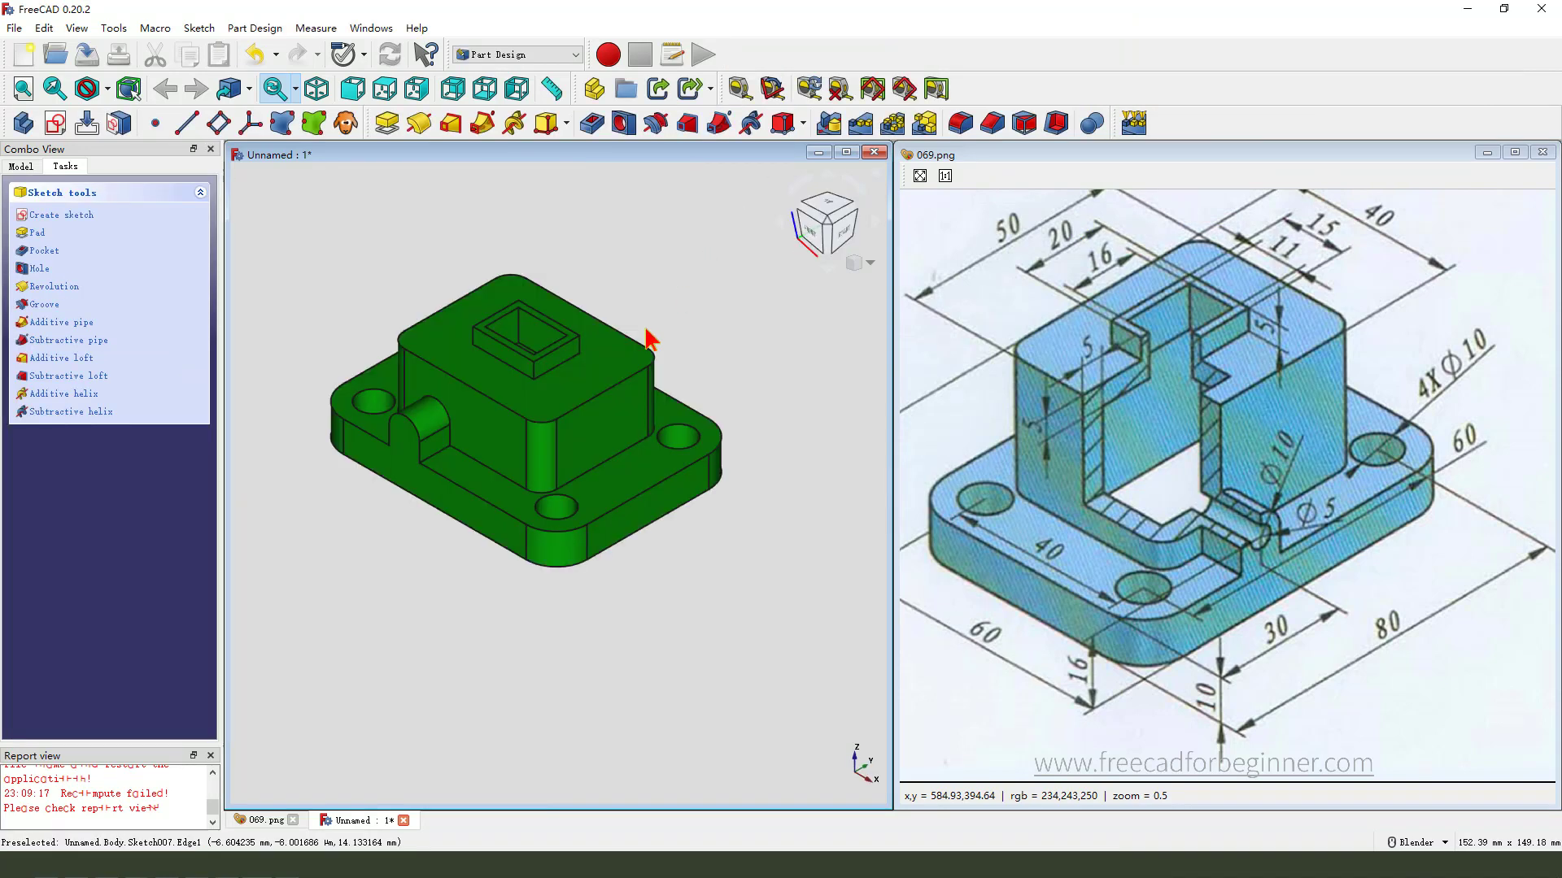
# Pocket the 5 mm circle through all in the reversed direction to bore the side boss, and maximize the model view.
pyautogui.click(592, 123)
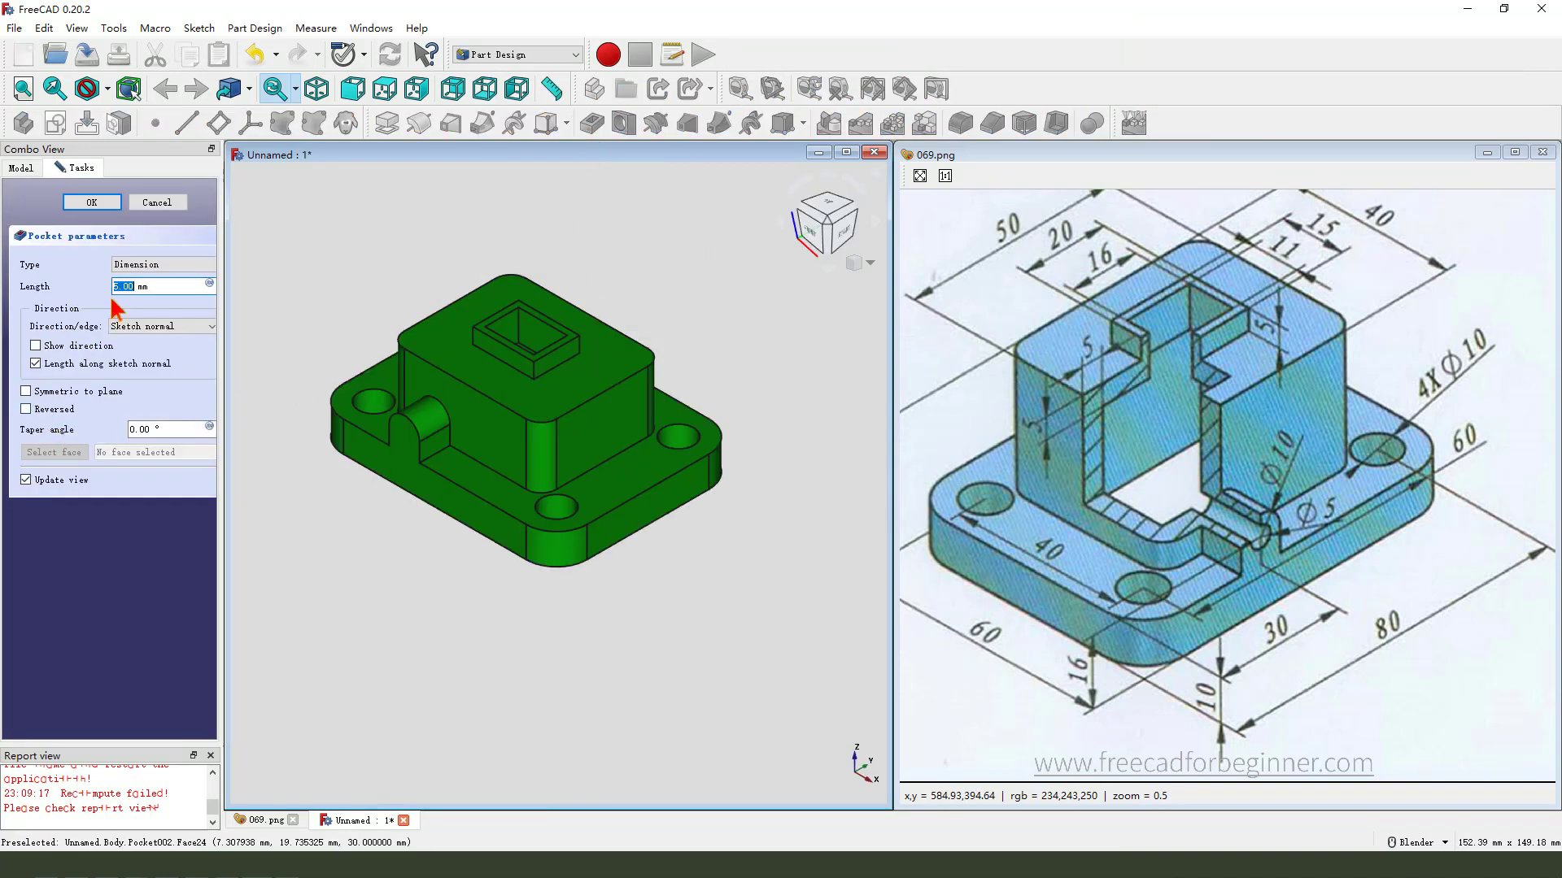
pyautogui.click(163, 264)
pyautogui.click(163, 283)
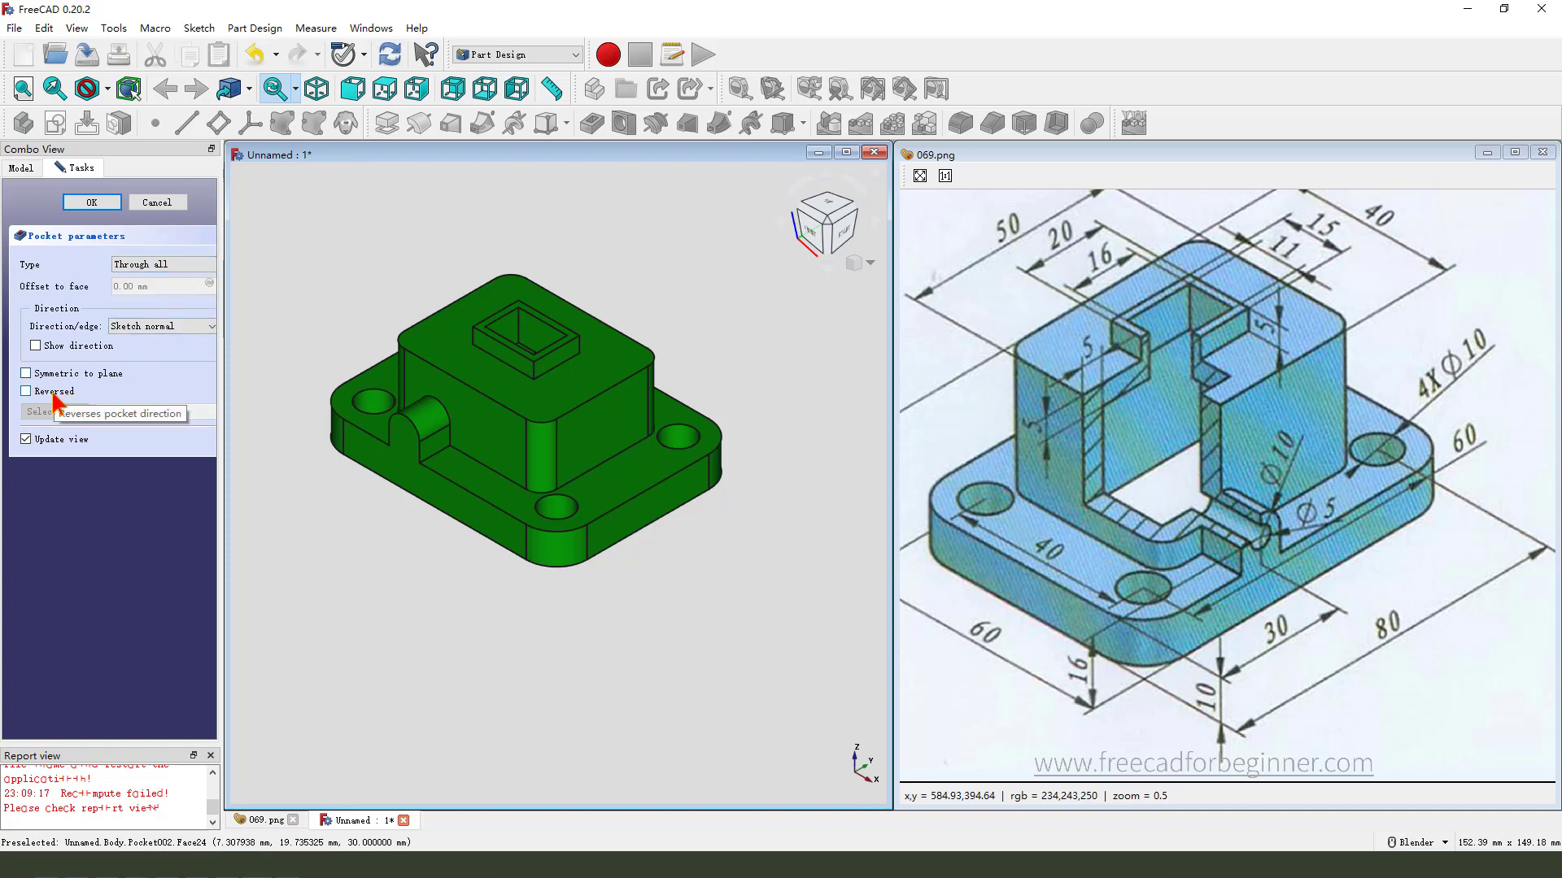
pyautogui.click(26, 391)
pyautogui.moveTo(467, 521)
pyautogui.mouseDown(button='middle')
pyautogui.moveTo(439, 496)
pyautogui.moveTo(467, 520)
pyautogui.mouseUp(button='middle')
pyautogui.click(92, 202)
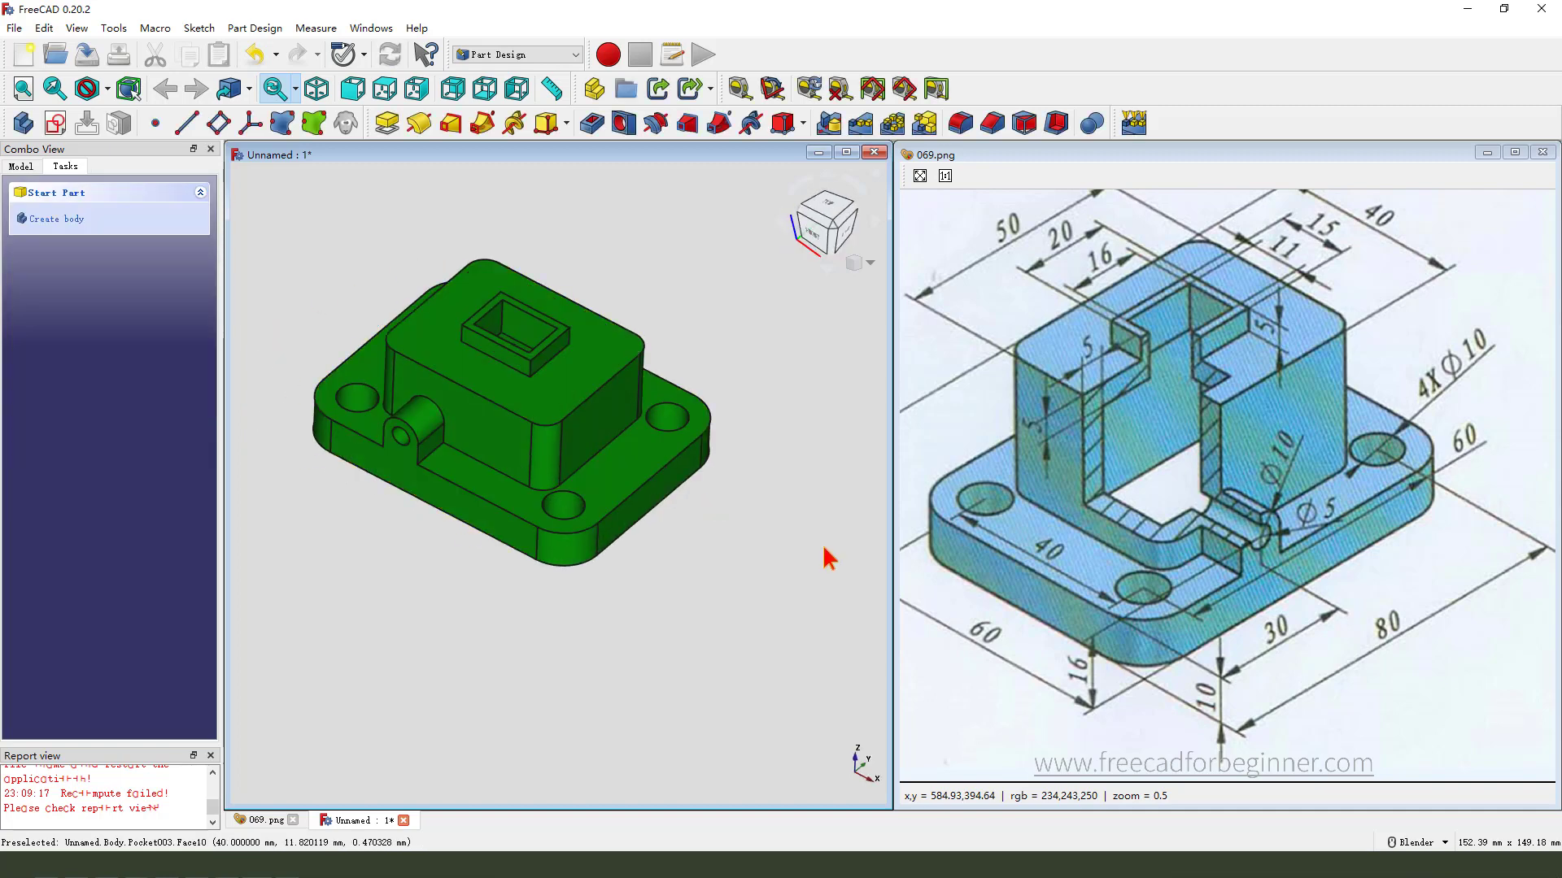
pyautogui.click(846, 152)
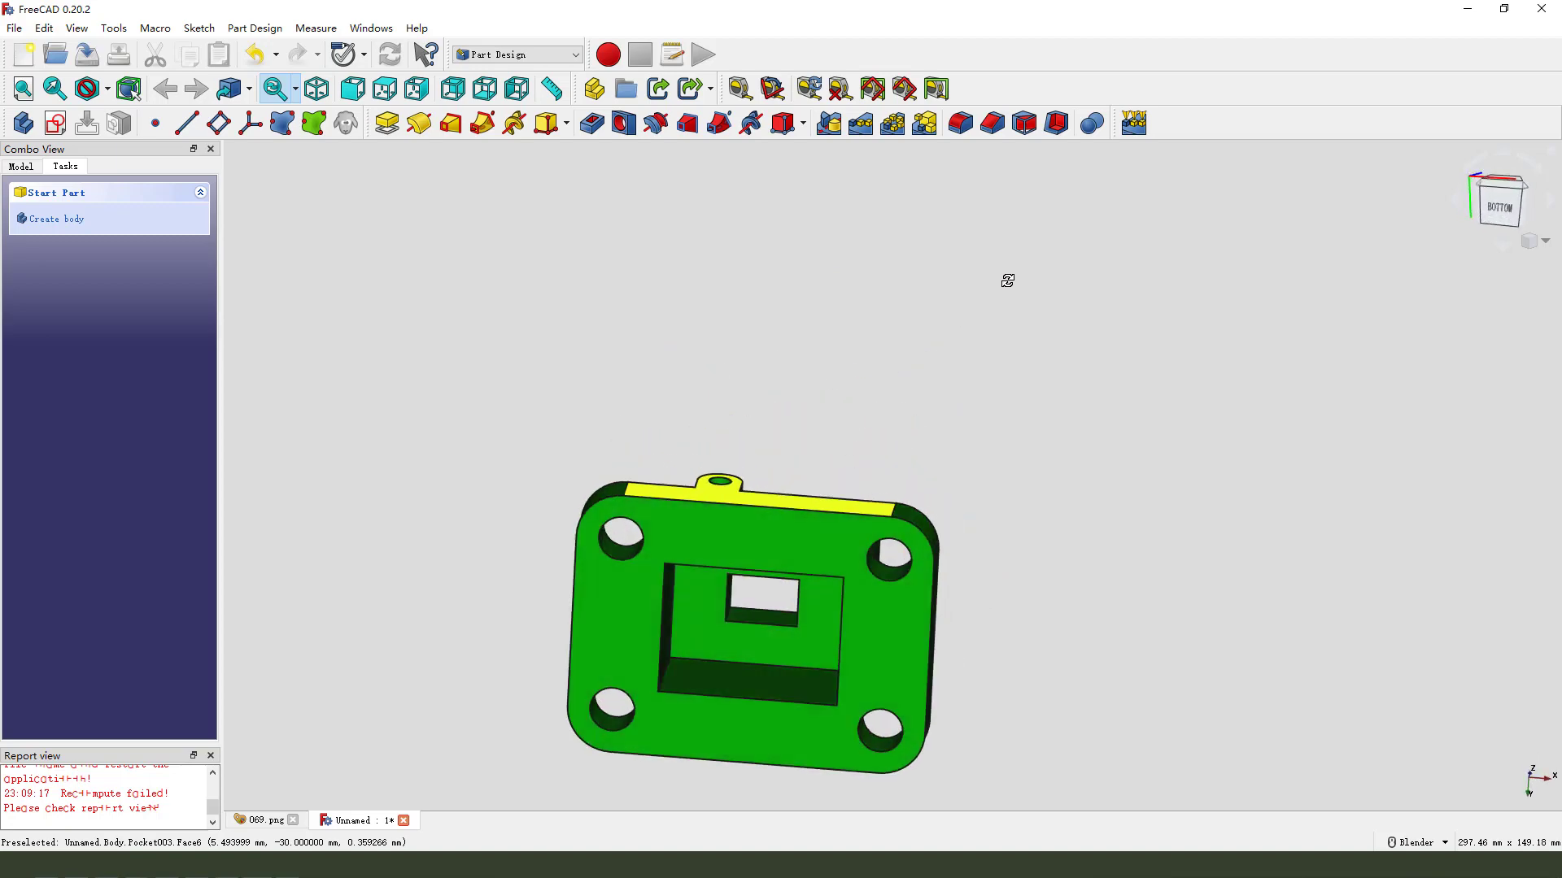